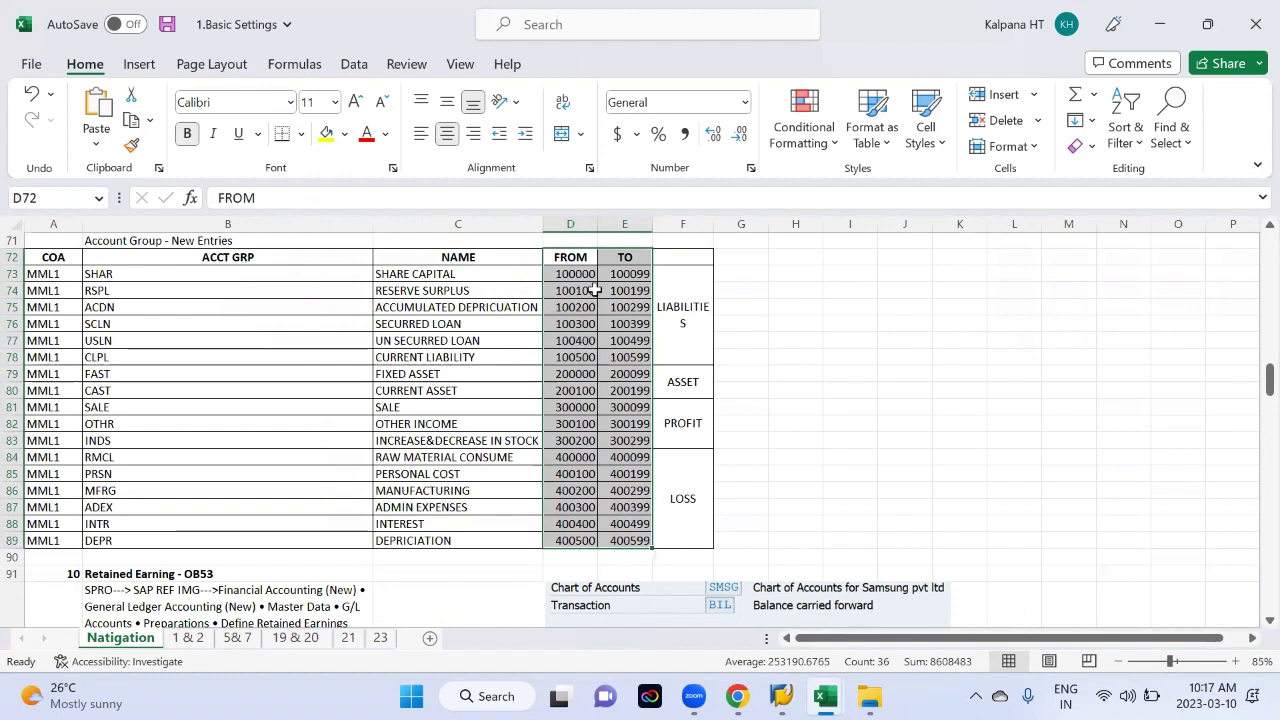
Step: Select the account group names with their number ranges, and review the Creation of GL Master FS00 notes in the 2.General Ledger workbook
drag(440, 273, 610, 541)
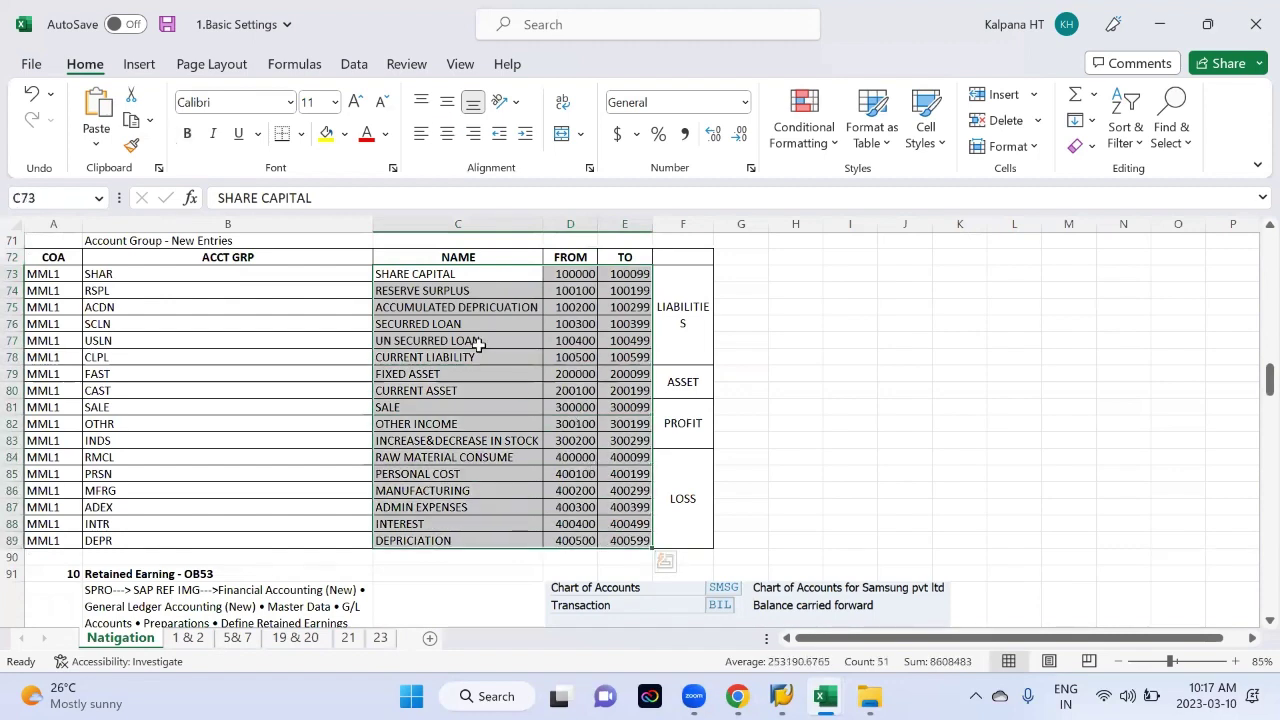
key(alt+Tab)
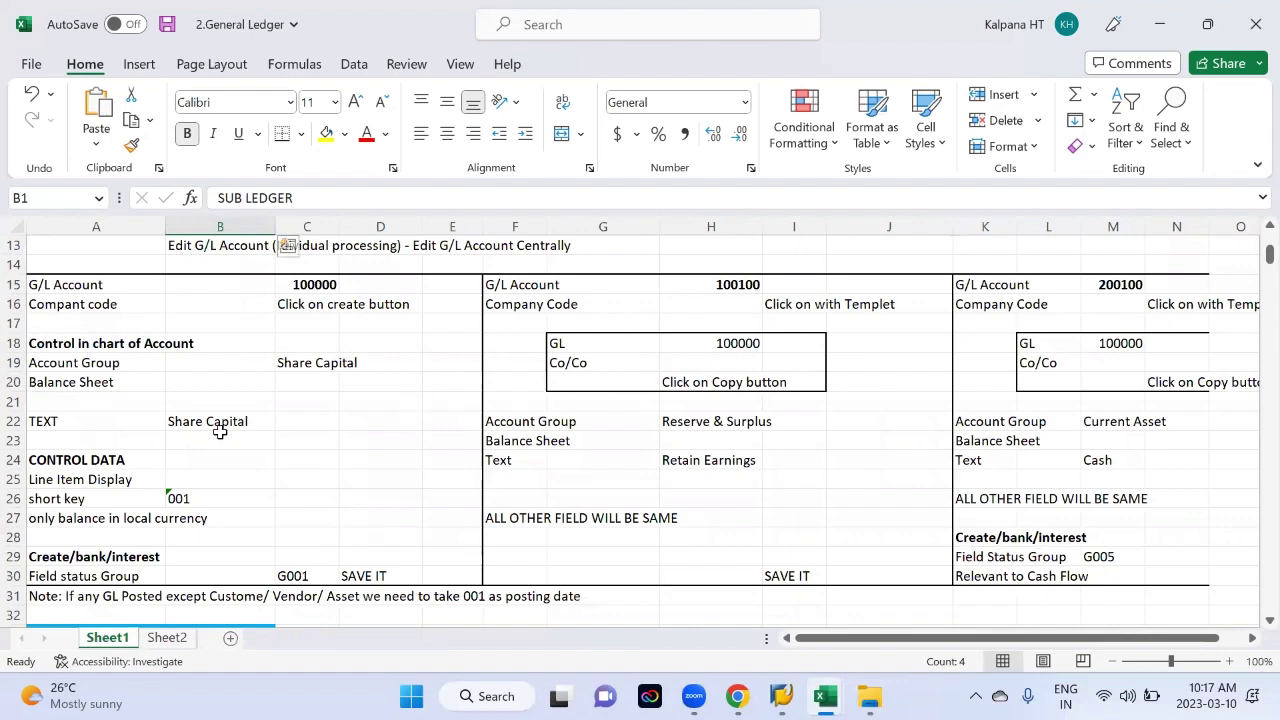
scroll(220, 432, up, 2)
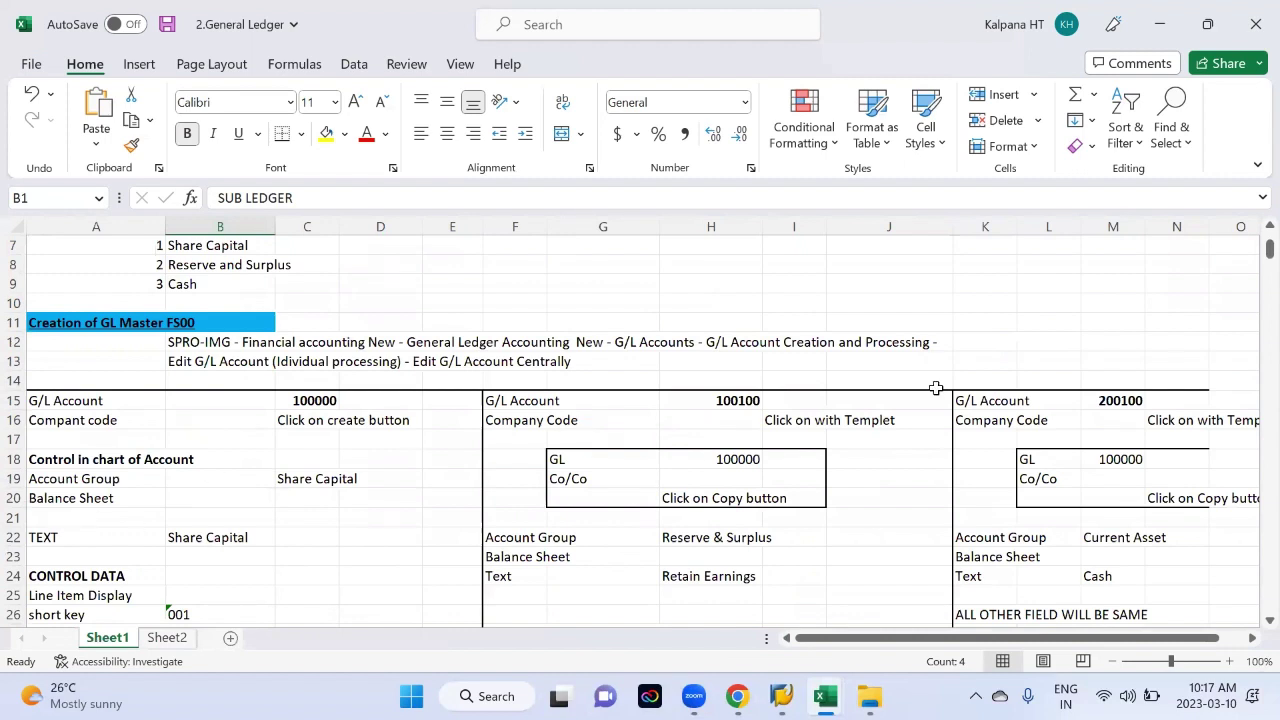
scroll(834, 439, down, 1)
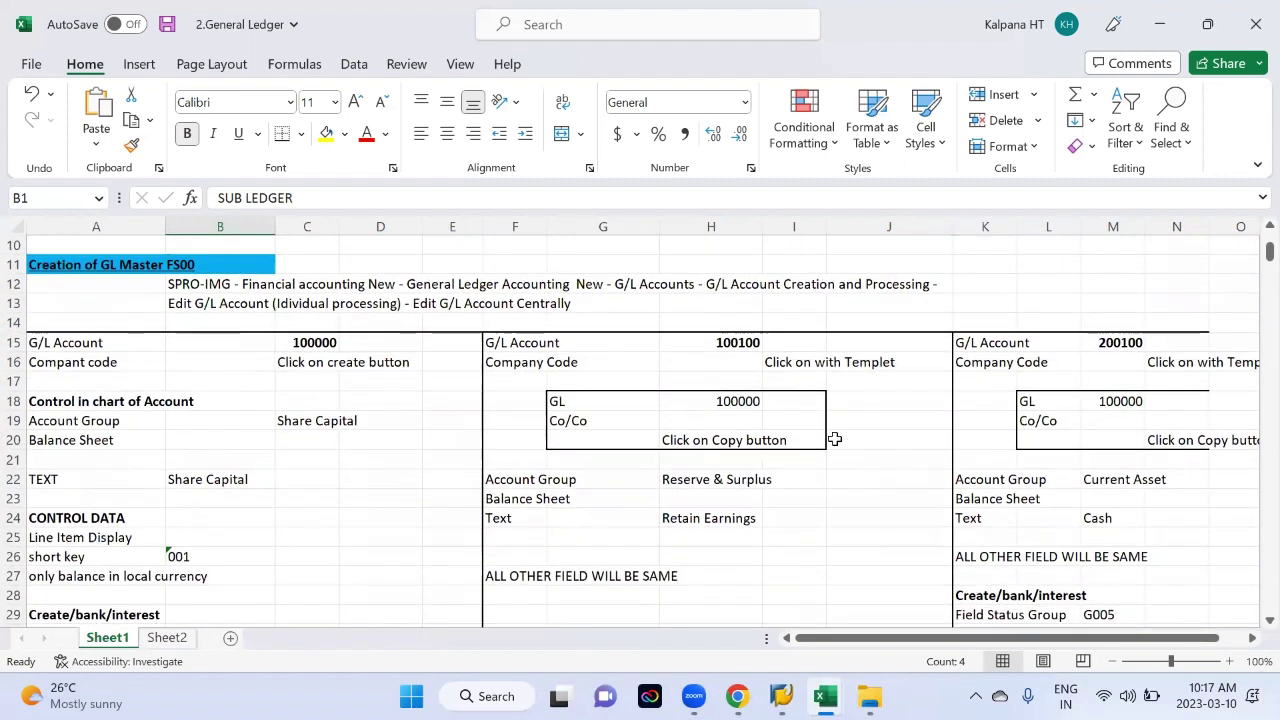
scroll(749, 425, down, 3)
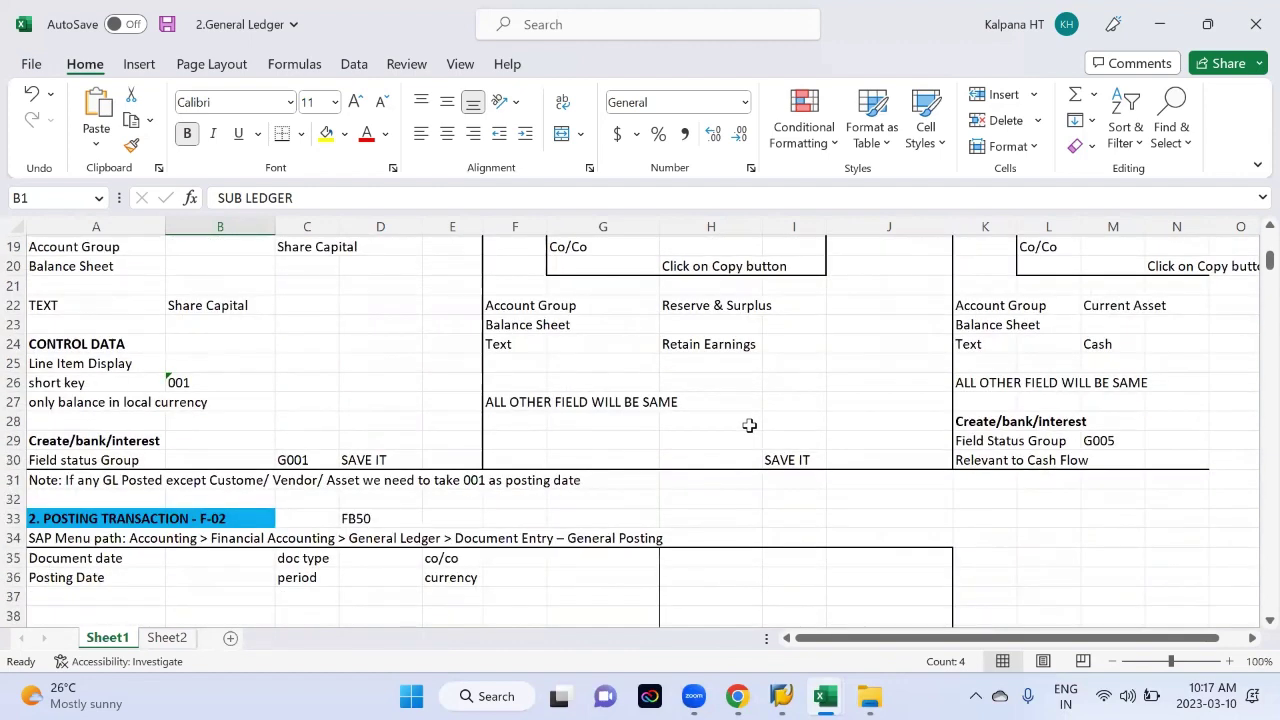
Step: Switch to the Display G/L Account Centrally window in SAP
key(alt+Tab)
key(alt+Tab)
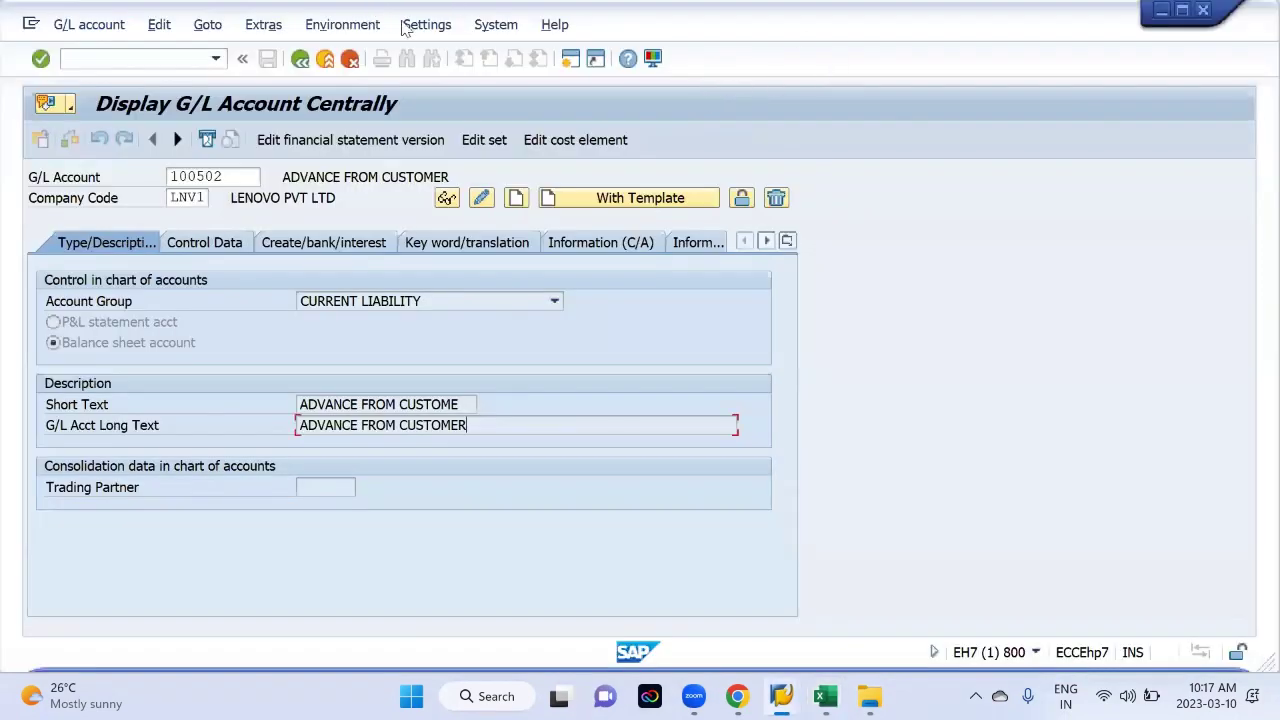
click(342, 24)
click(340, 47)
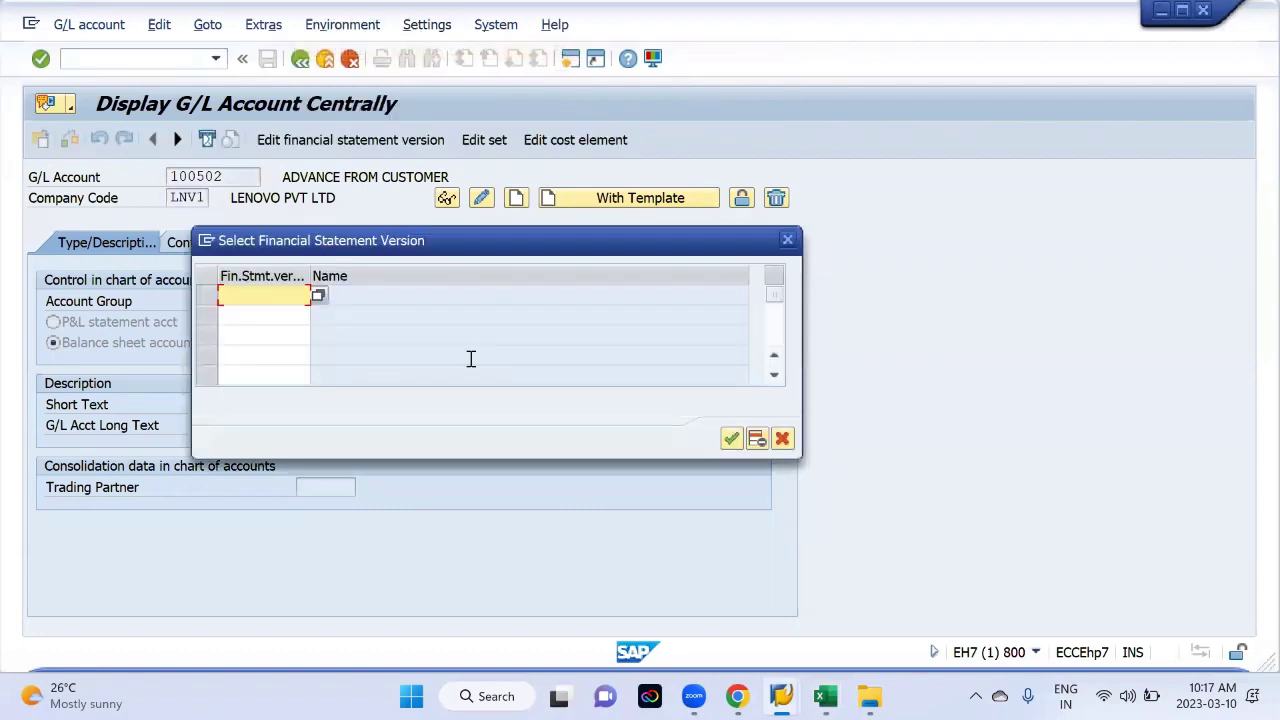
key(Escape)
Step: Change the hierarchy display setting to display accounts in the navigation tree, and confirm it
click(427, 22)
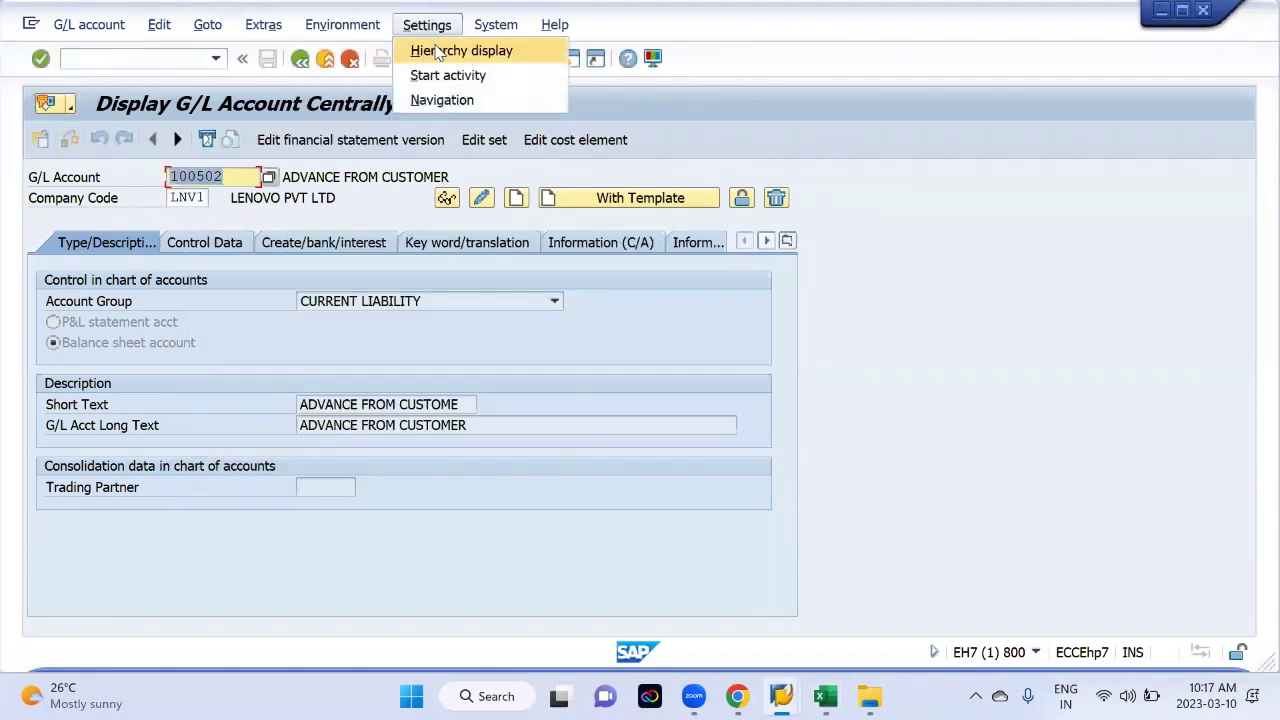
click(437, 52)
click(557, 300)
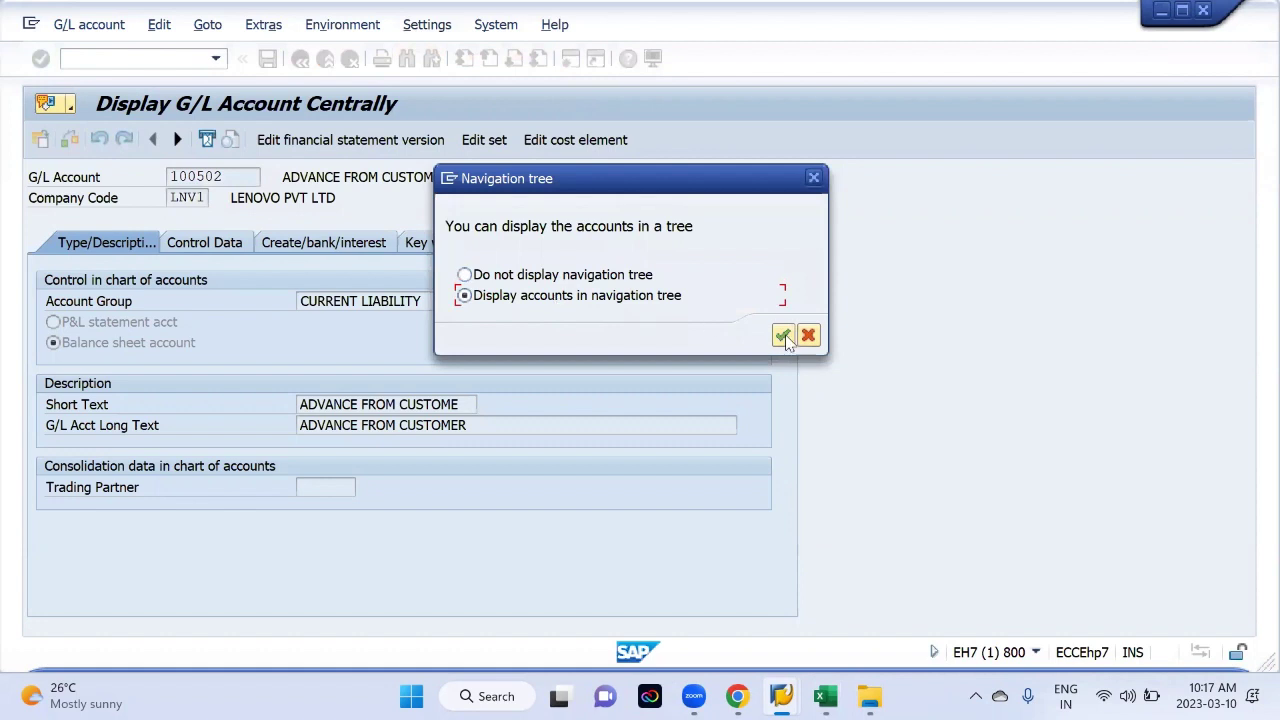
click(782, 335)
key(Return)
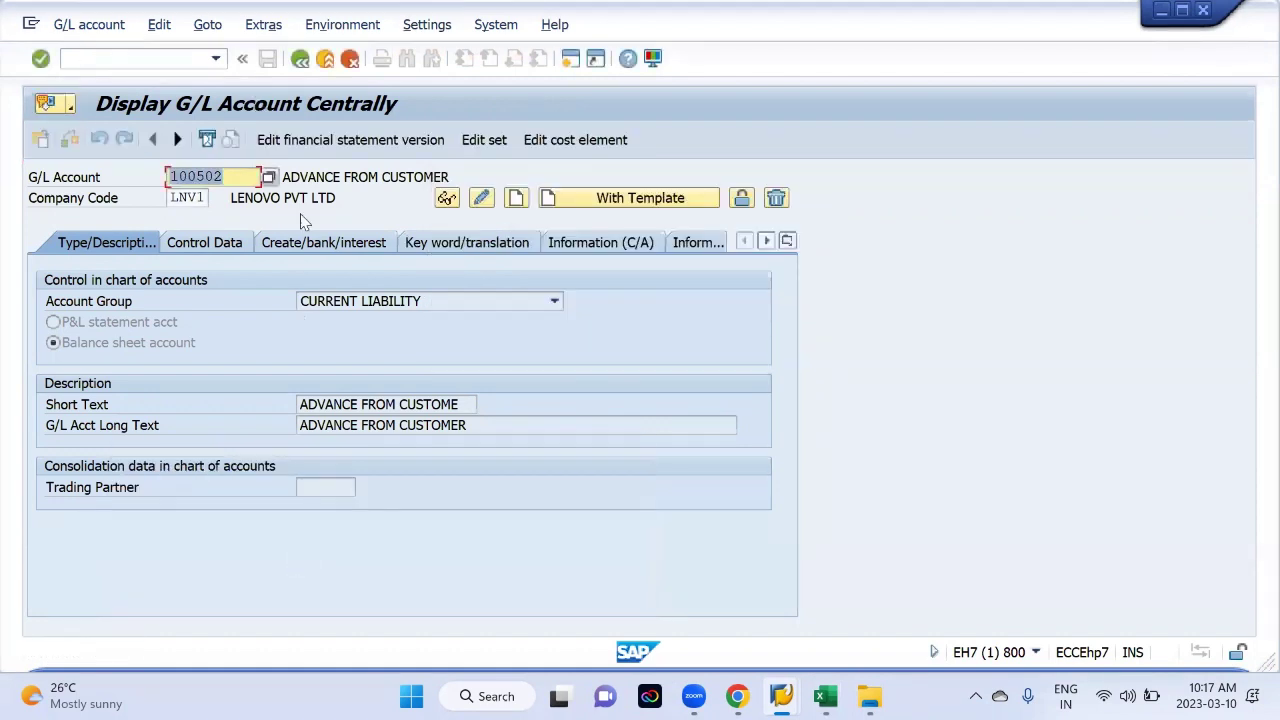
Step: Restart the G/L account transaction with the command /nfs00
click(215, 58)
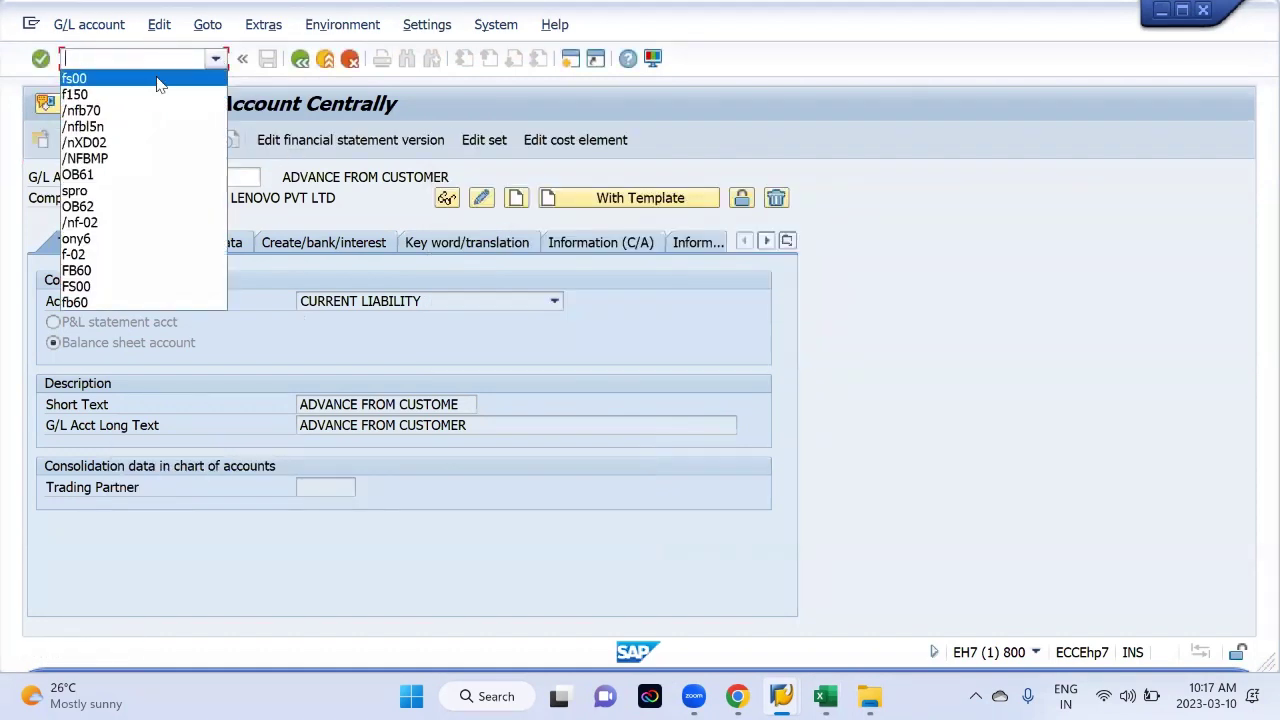
click(157, 80)
click(68, 58)
text(/nfs00)
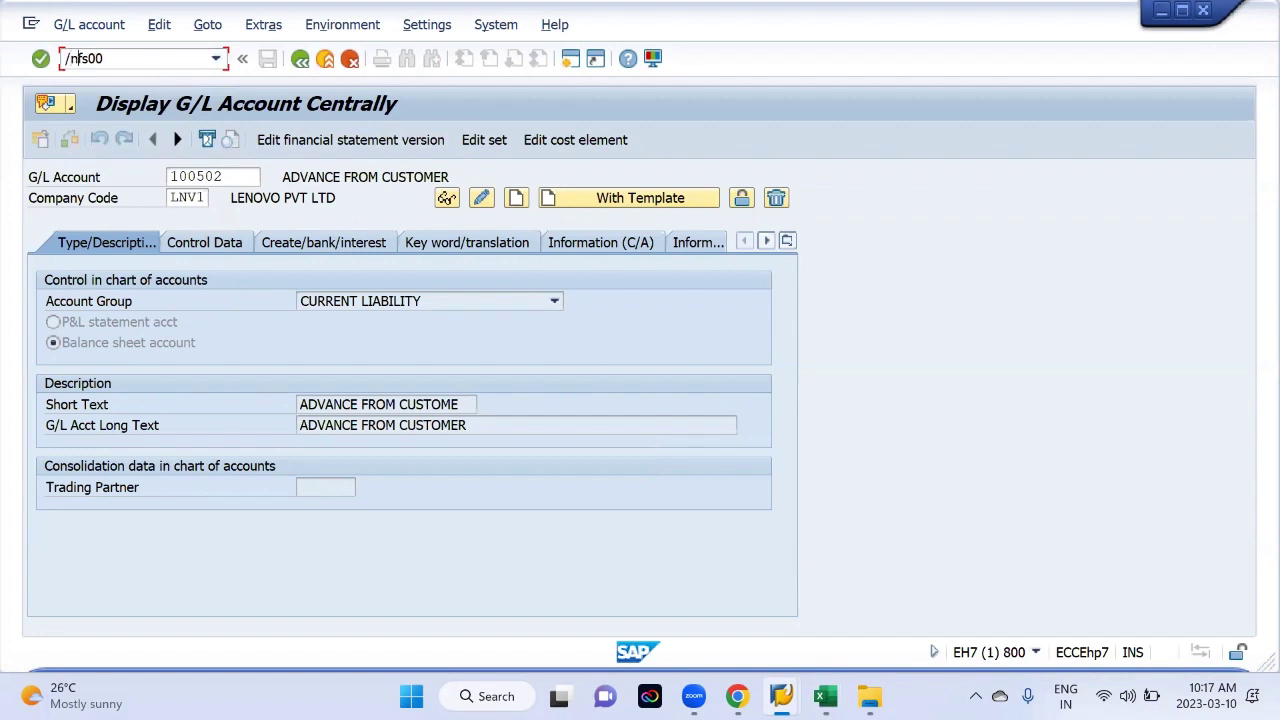
key(Return)
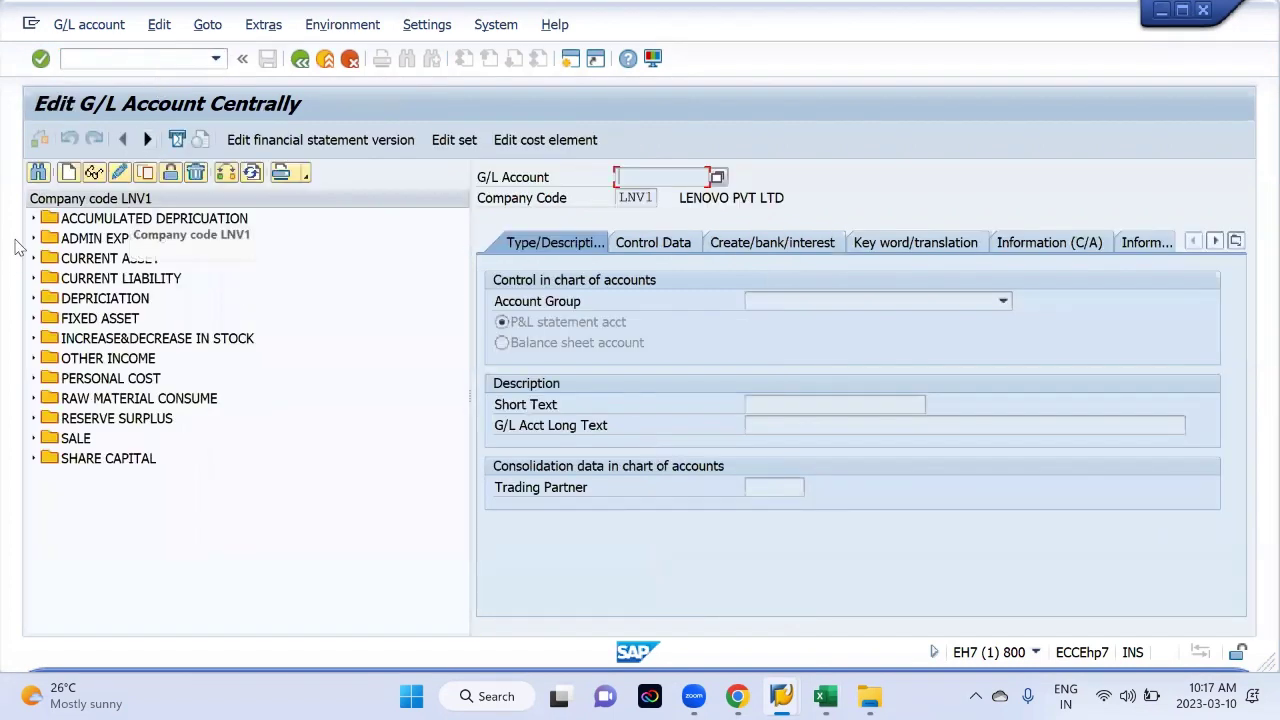
Step: Expand the ACCUMULATED DEPRICUATION, ADMIN EXPENSES and CURRENT ASSET groups in the account tree and examine their accounts
click(34, 218)
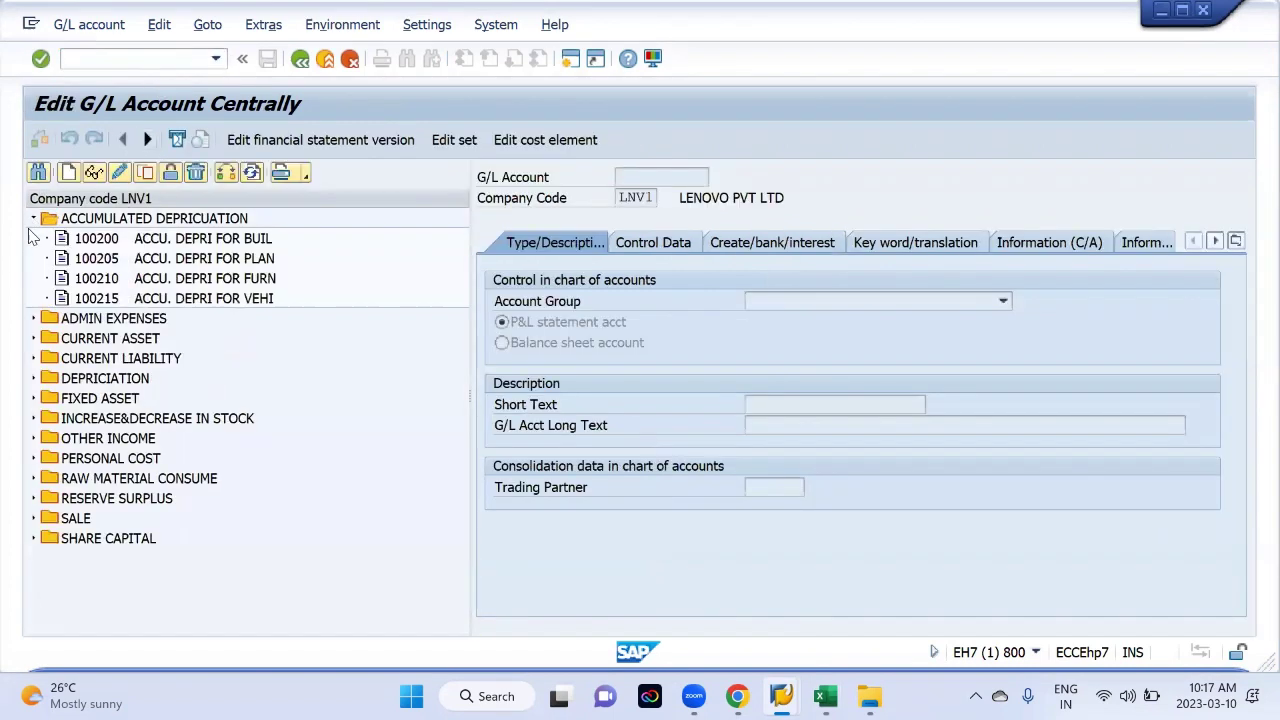
click(33, 318)
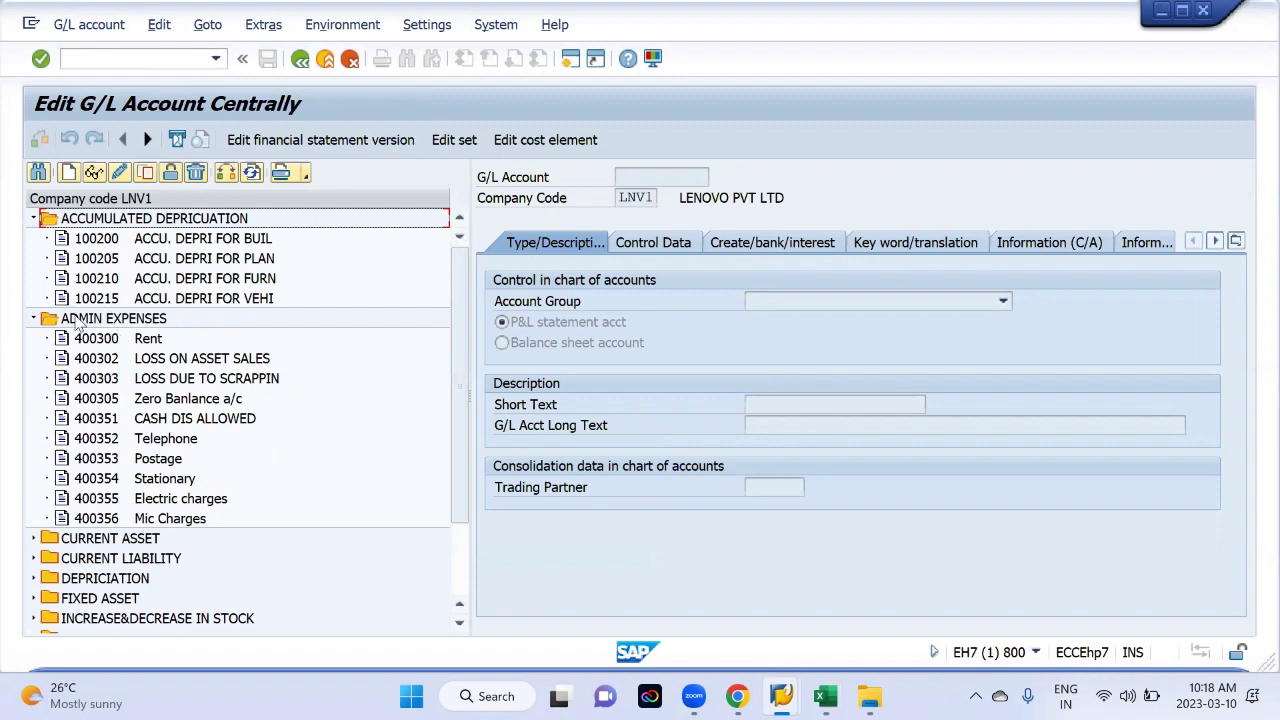
scroll(142, 515, down, 2)
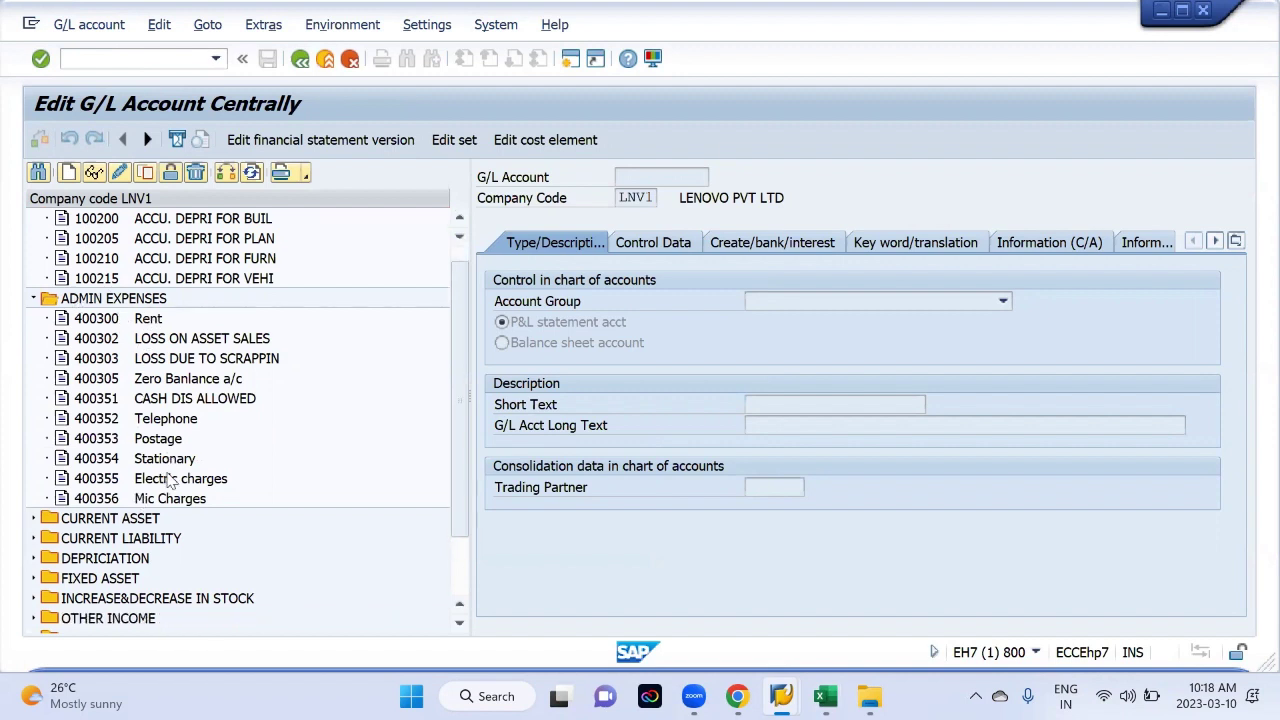
click(33, 458)
scroll(208, 370, down, 5)
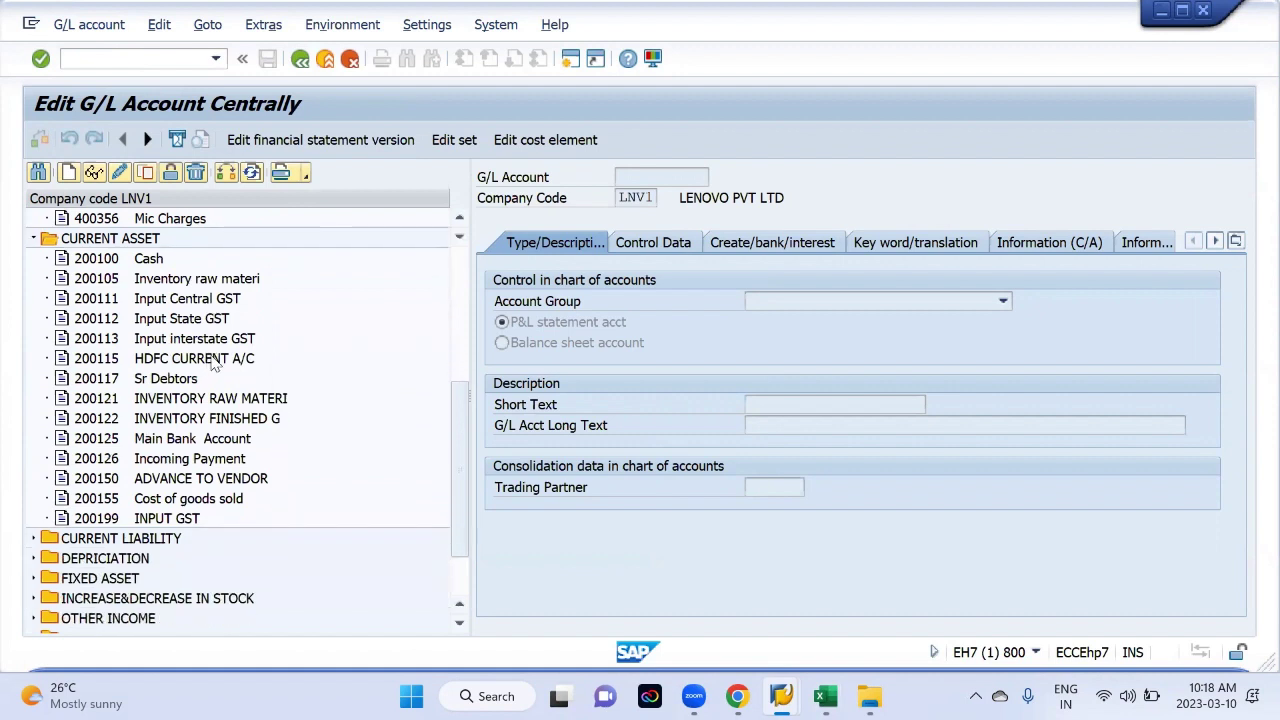
Step: Expand the CURRENT LIABILITY and DEPRICIATION groups in the account tree and examine their accounts
scroll(200, 390, down, 2)
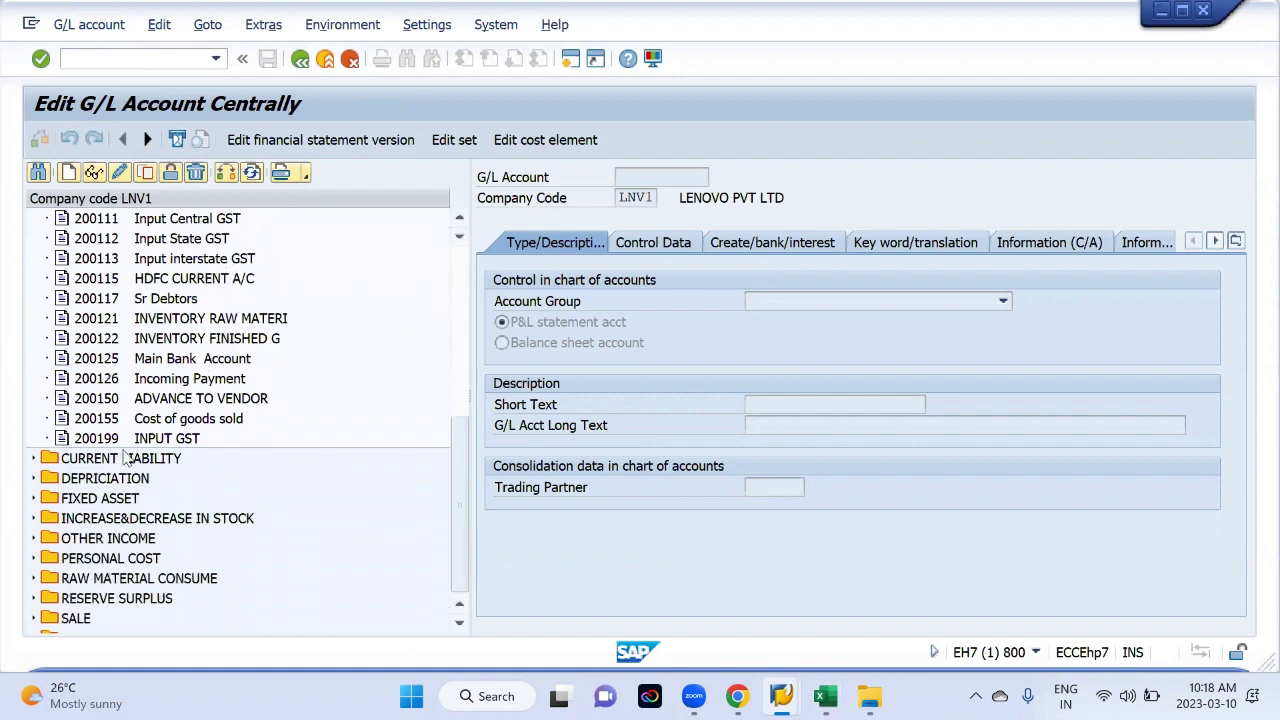
click(35, 458)
scroll(280, 329, down, 2)
scroll(120, 492, down, 2)
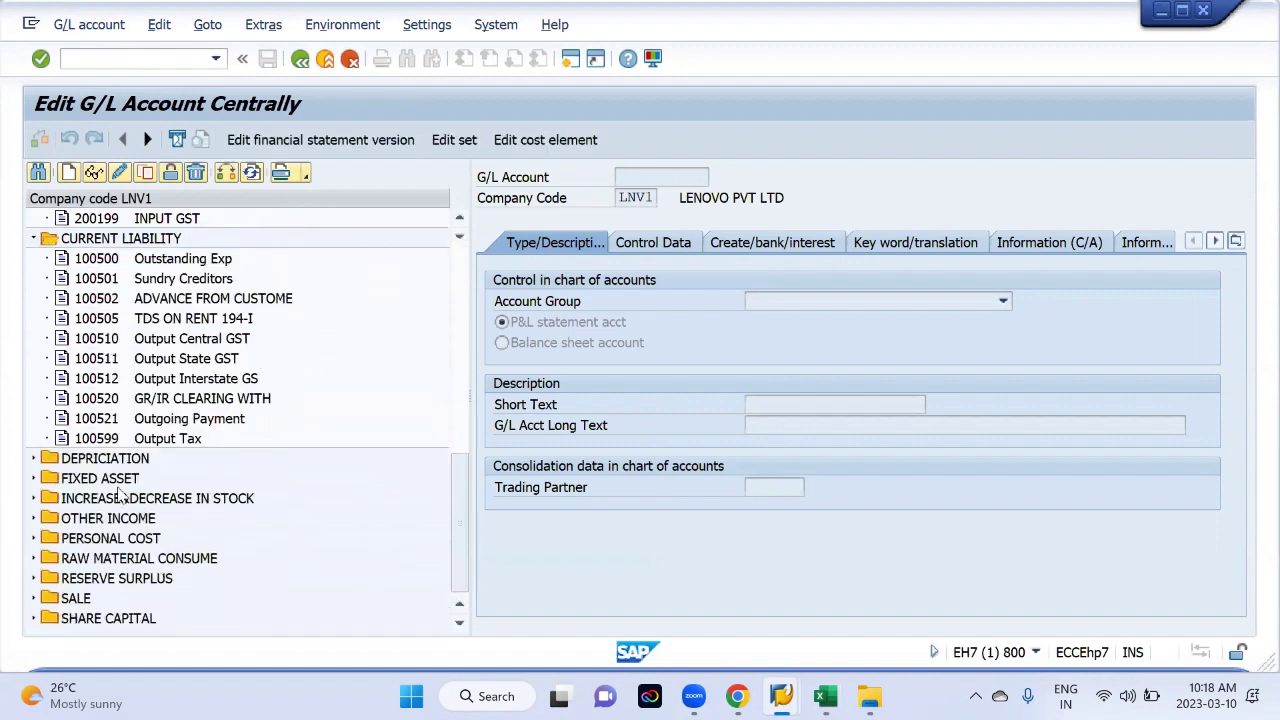
click(33, 460)
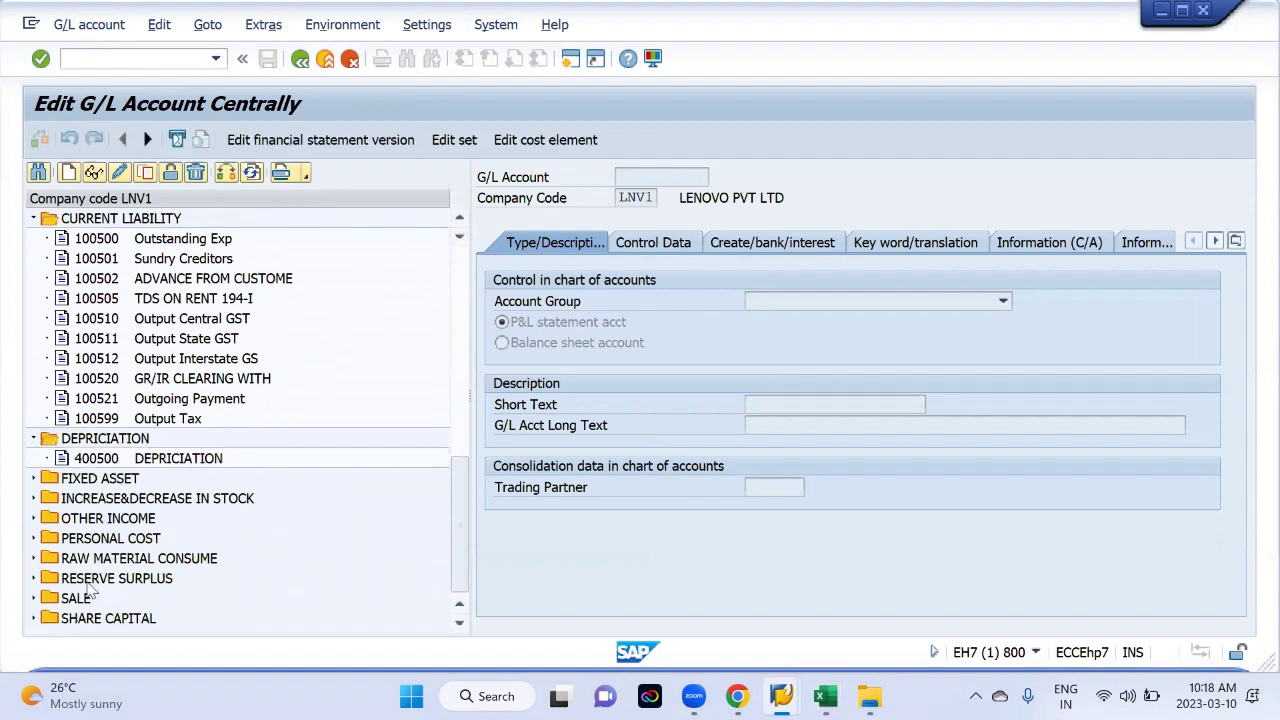
scroll(90, 300, up, 1)
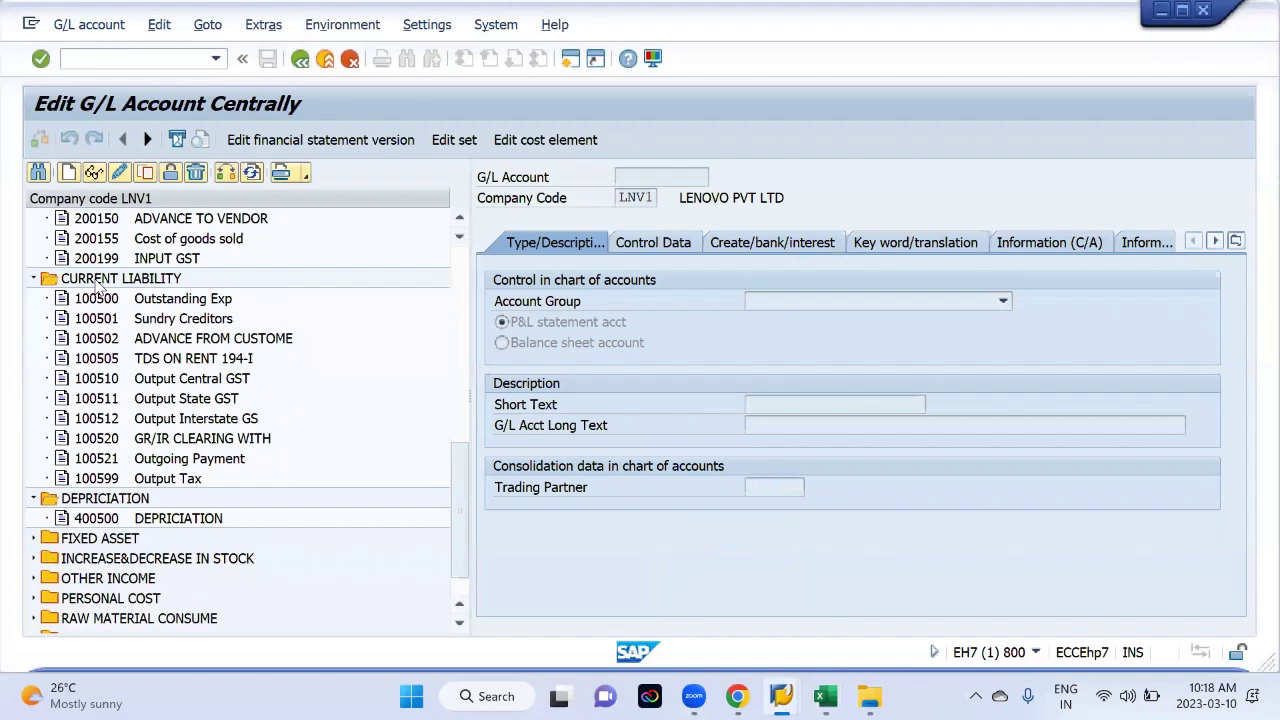
Step: Switch to the 1.Basic Settings workbook in Excel and check the FROM and TO numbers of the CURRENT LIABILITY account group
key(alt+Tab)
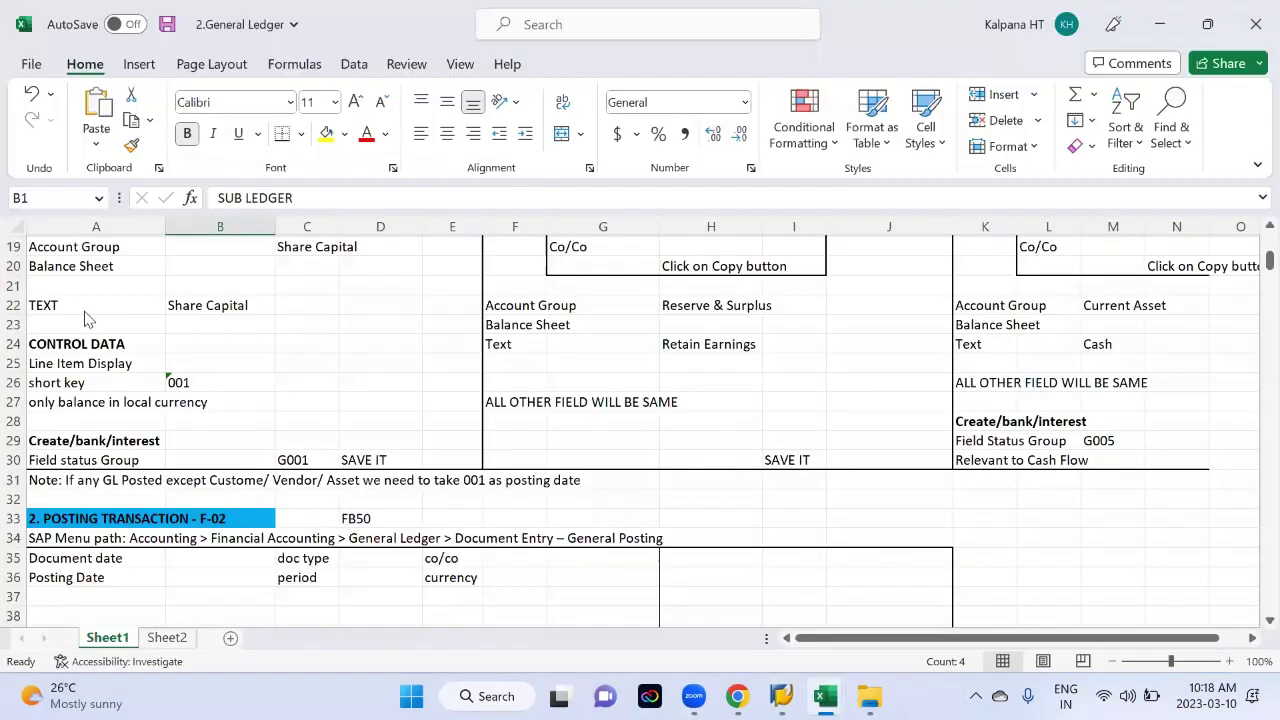
key(alt+Tab)
key(alt+Tab)
key(alt+Tab)
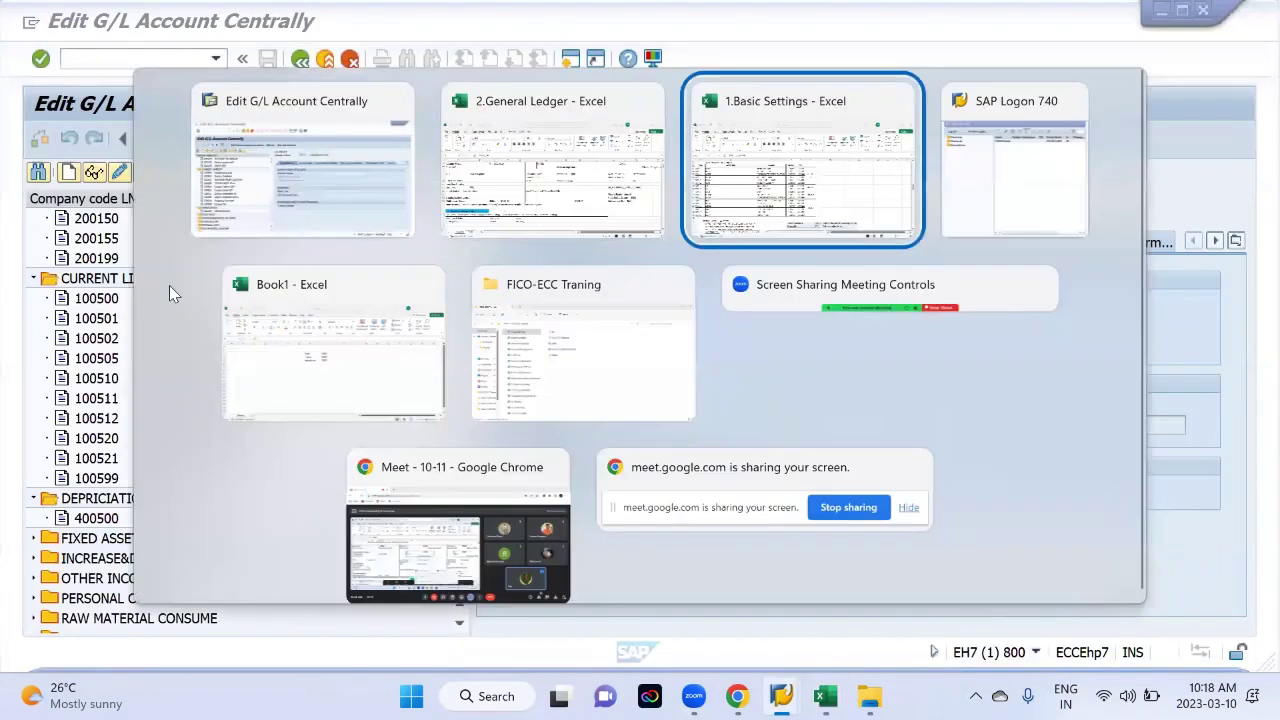
click(442, 355)
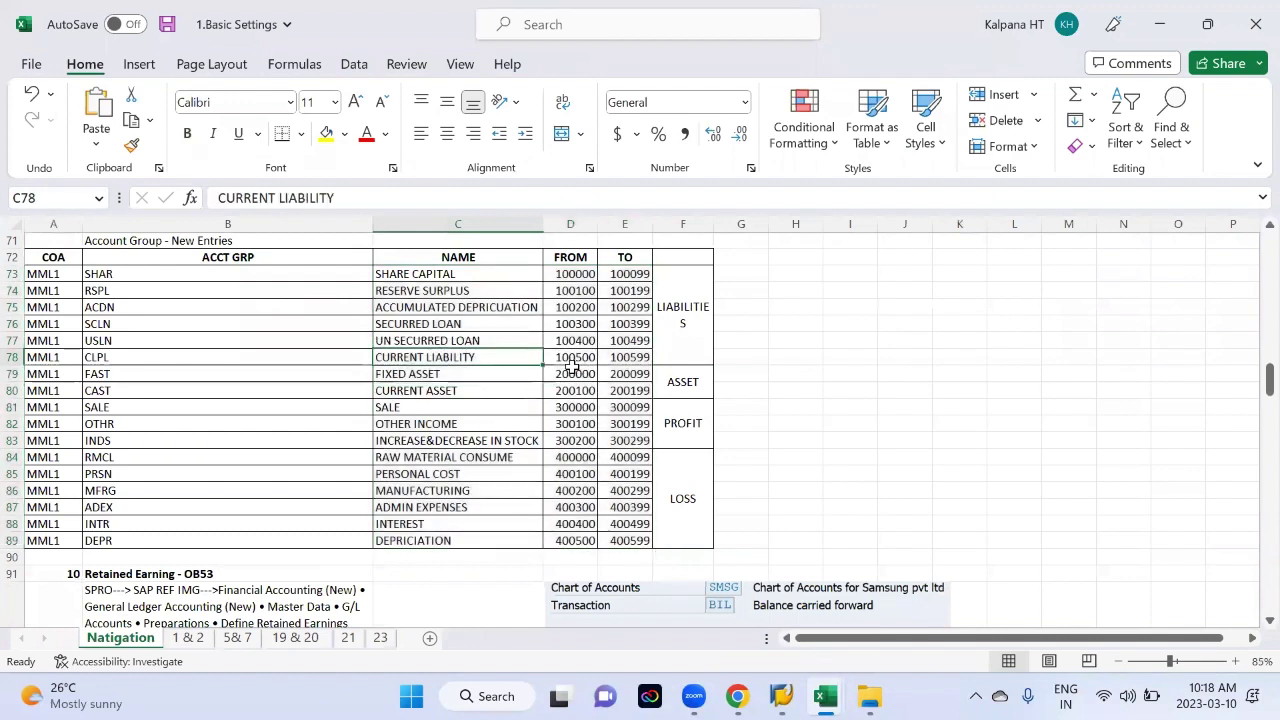
click(570, 357)
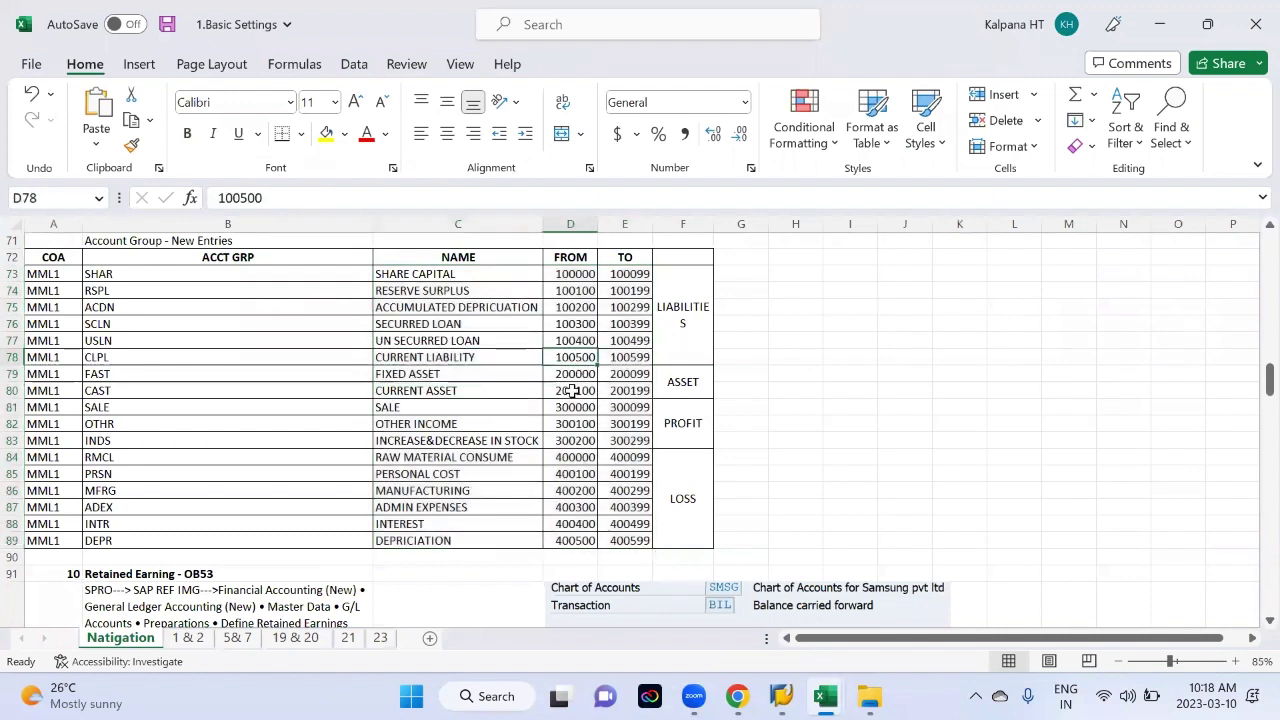
click(628, 357)
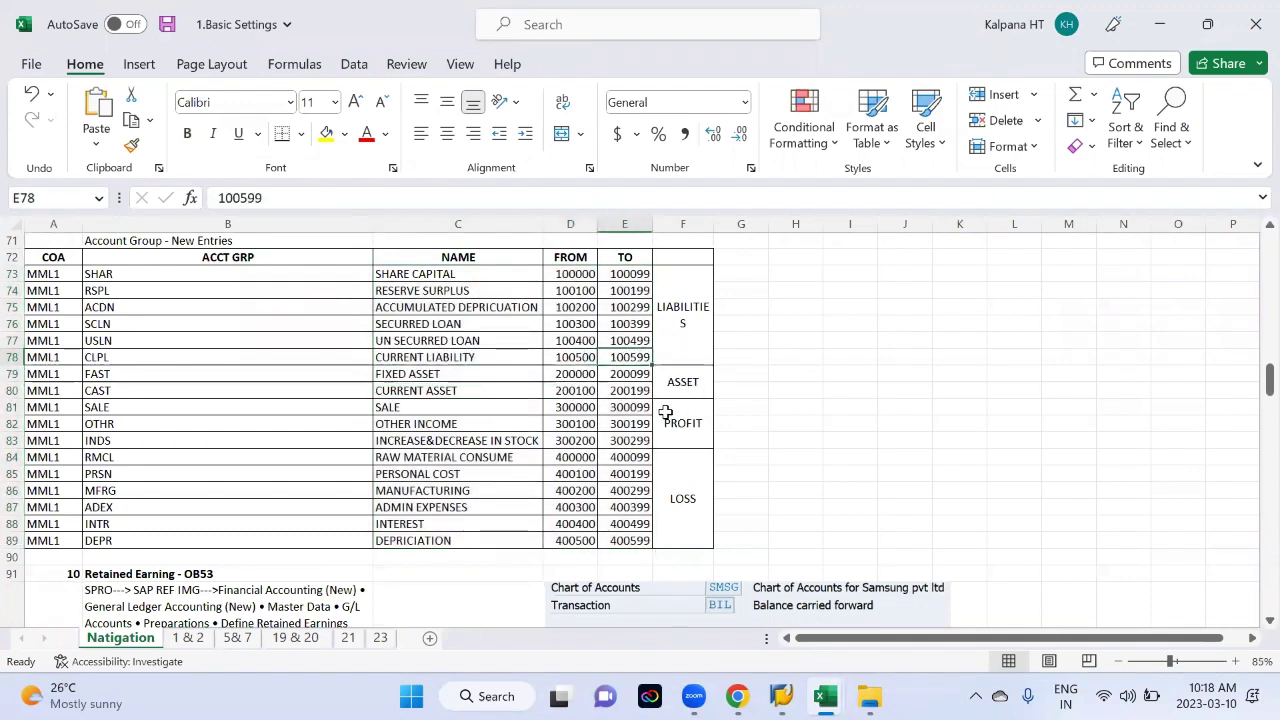
Step: Compare the Current Liability accounts in SAP with that group's number range in the 1.Basic Settings workbook, selecting its FROM and TO cells
key(alt+Tab)
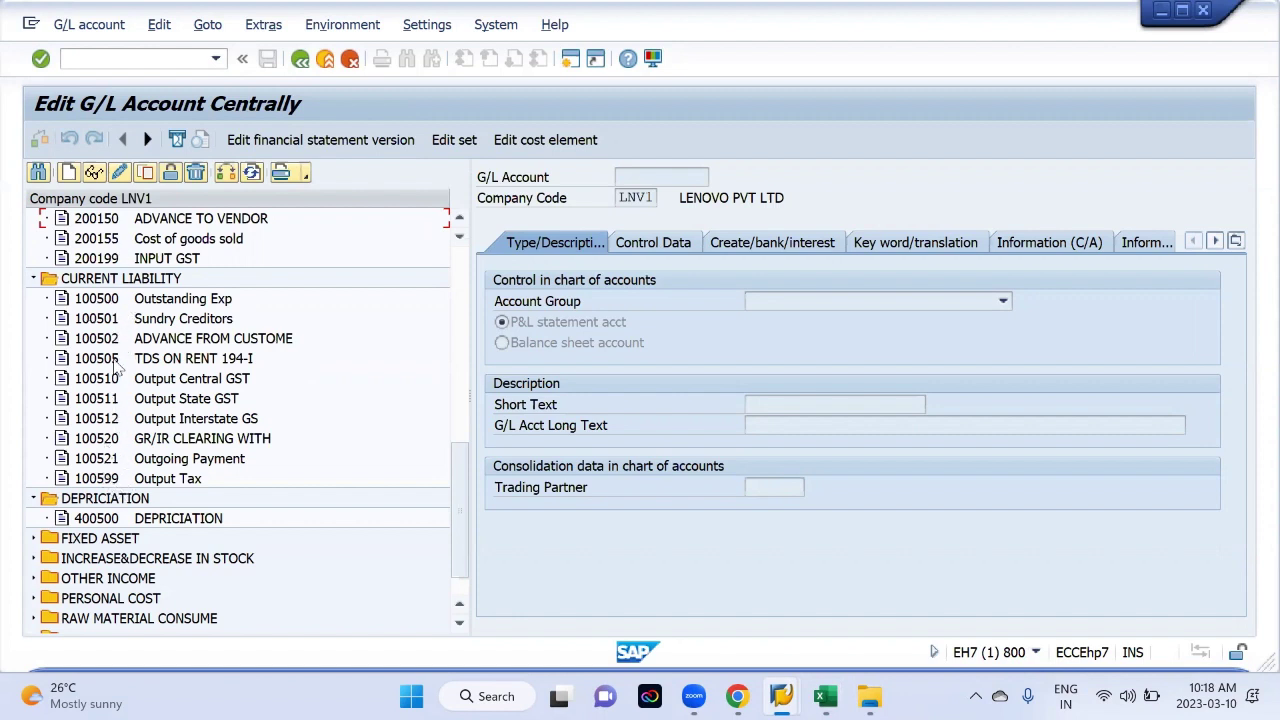
key(alt+Tab)
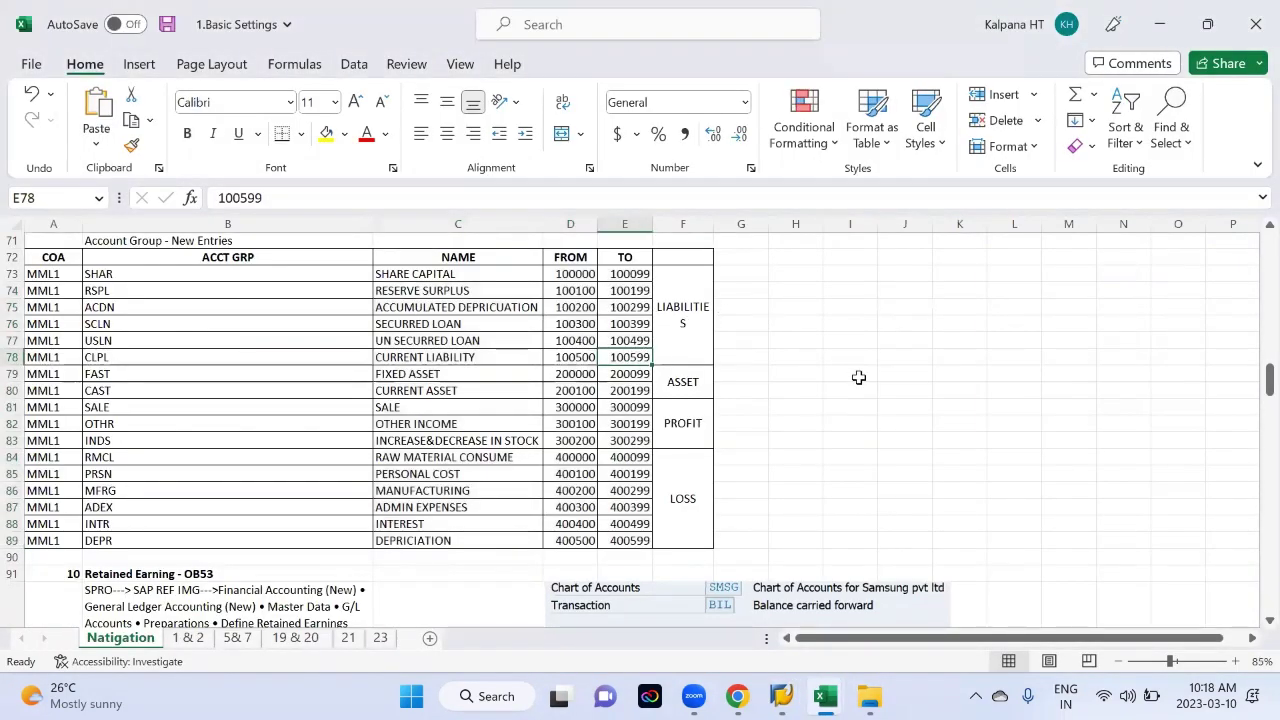
drag(563, 357, 628, 363)
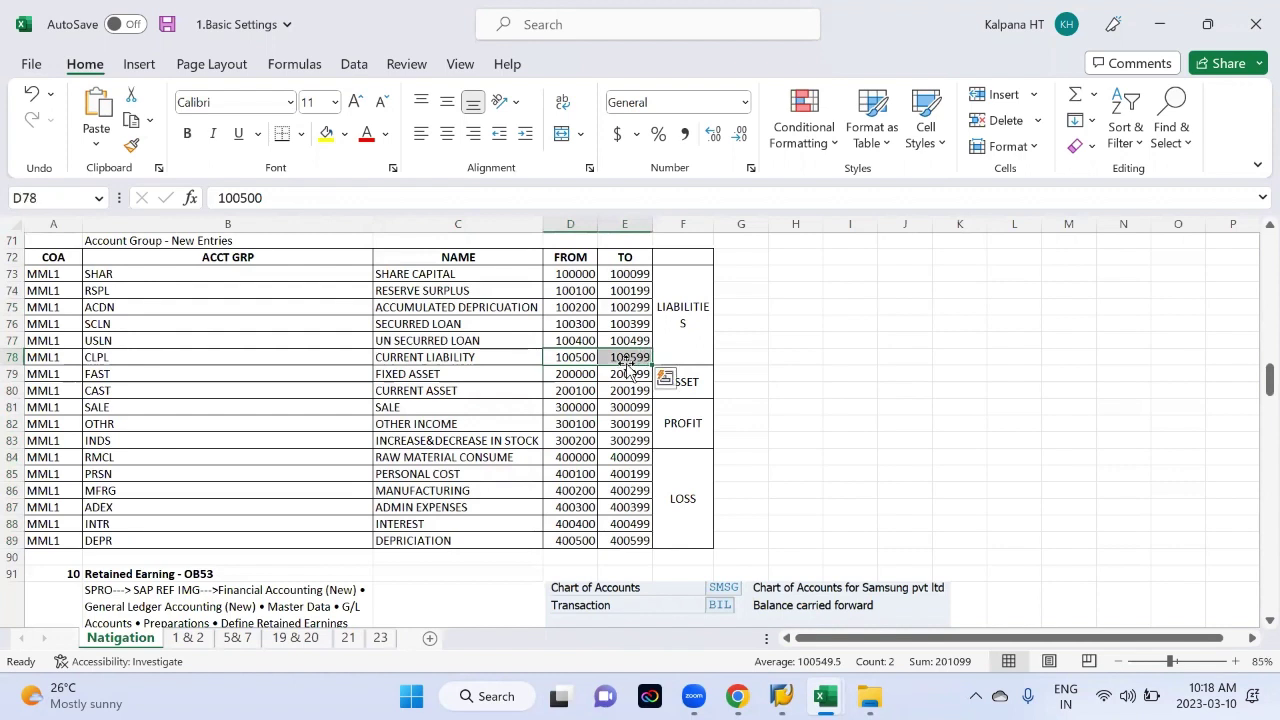
click(463, 358)
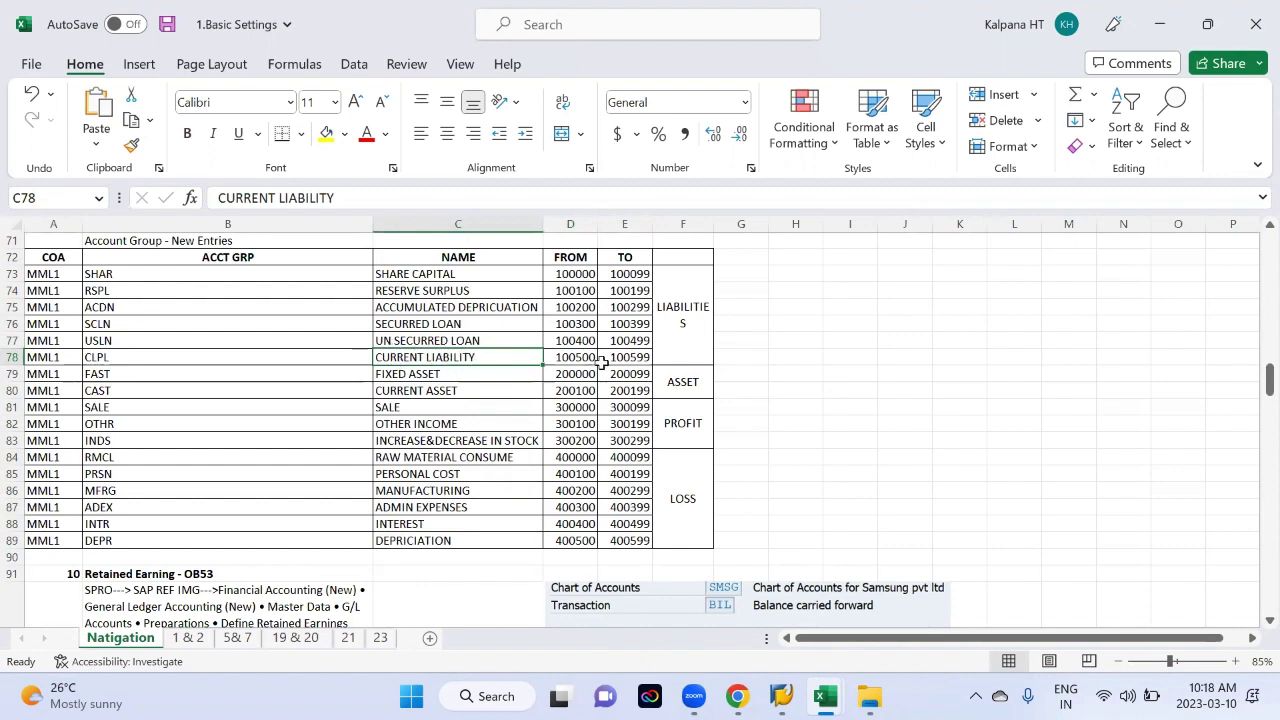
drag(579, 362, 605, 355)
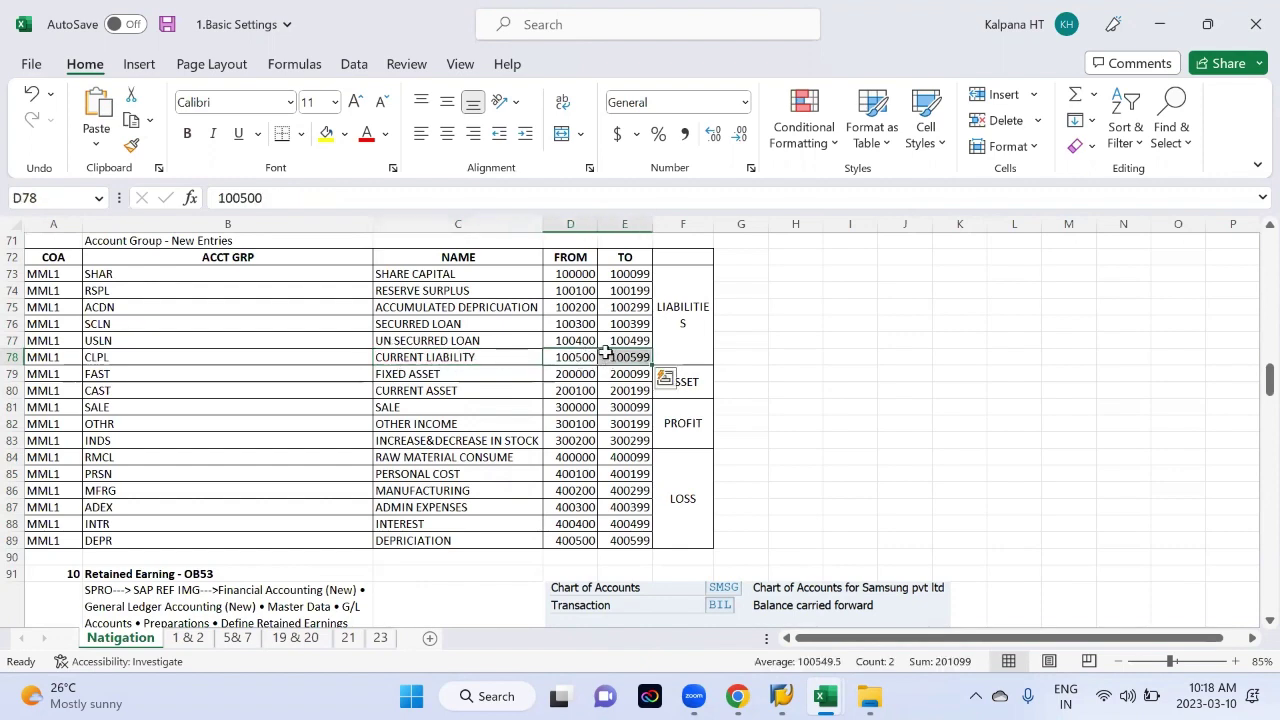
Step: Return to SAP and examine the accounts in the ACCUMULATED DEPRICUATION and ADMIN EXPENSES groups of the tree
key(alt+Tab)
scroll(150, 435, up, 10)
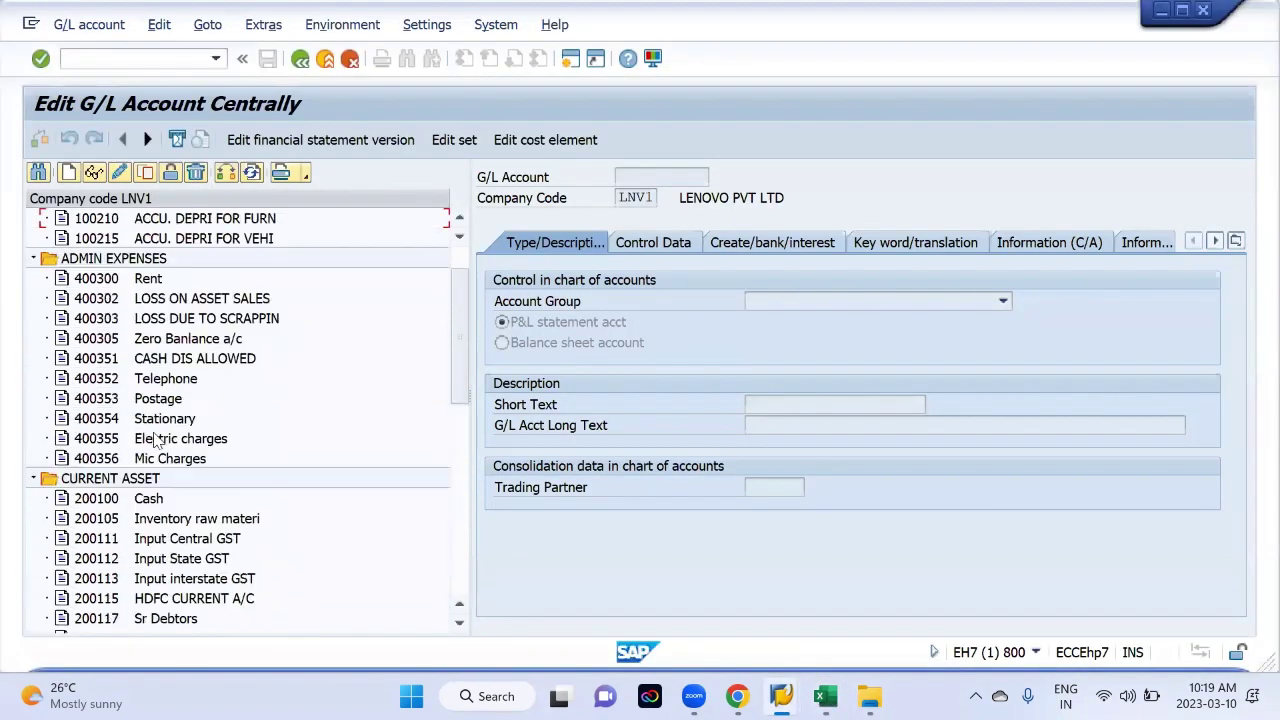
scroll(155, 440, up, 2)
Step: Switch to the 2.General Ledger workbook in Excel and review the field entries listed for creating the G/L master accounts
key(alt+Tab)
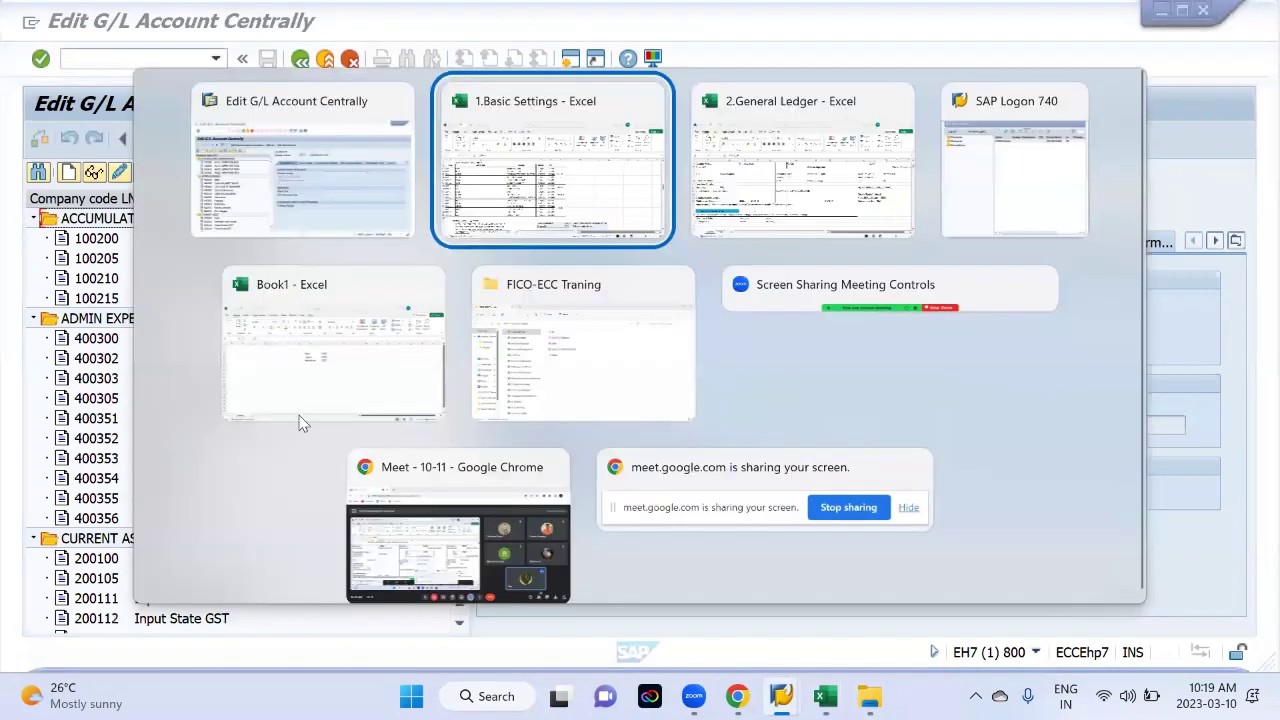
key(alt+Tab)
scroll(57, 340, up, 1)
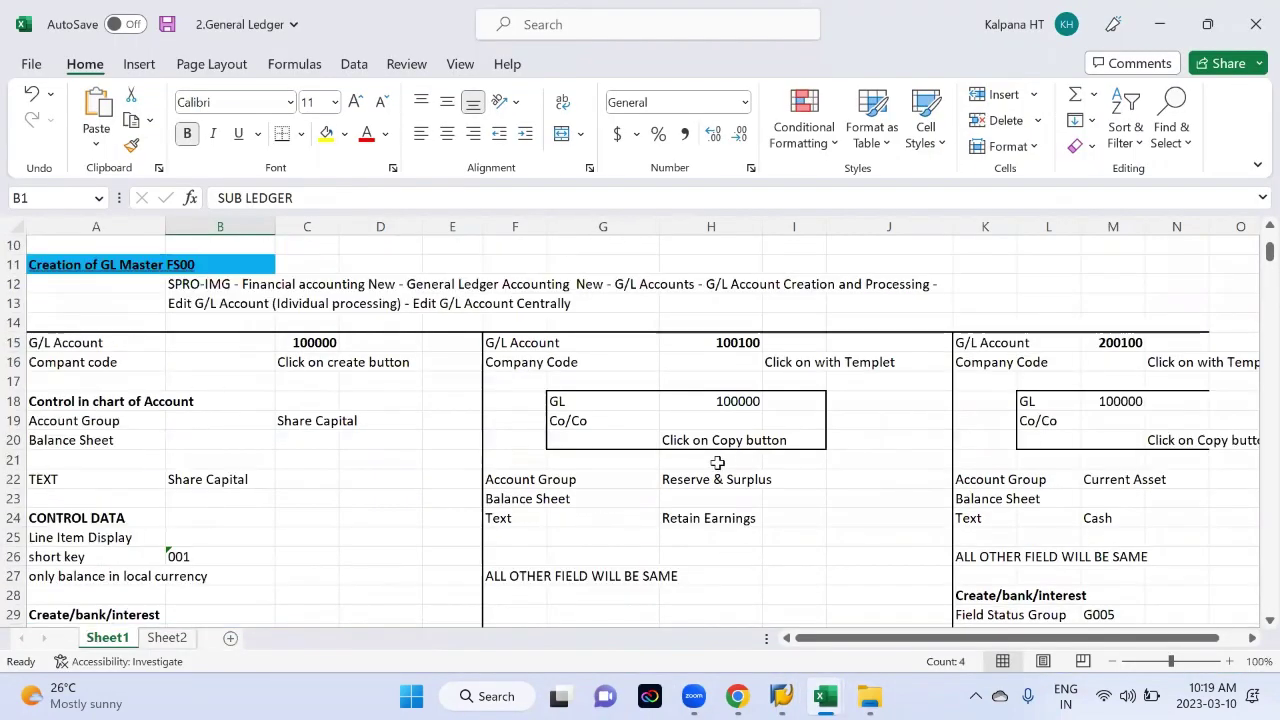
scroll(616, 477, down, 1)
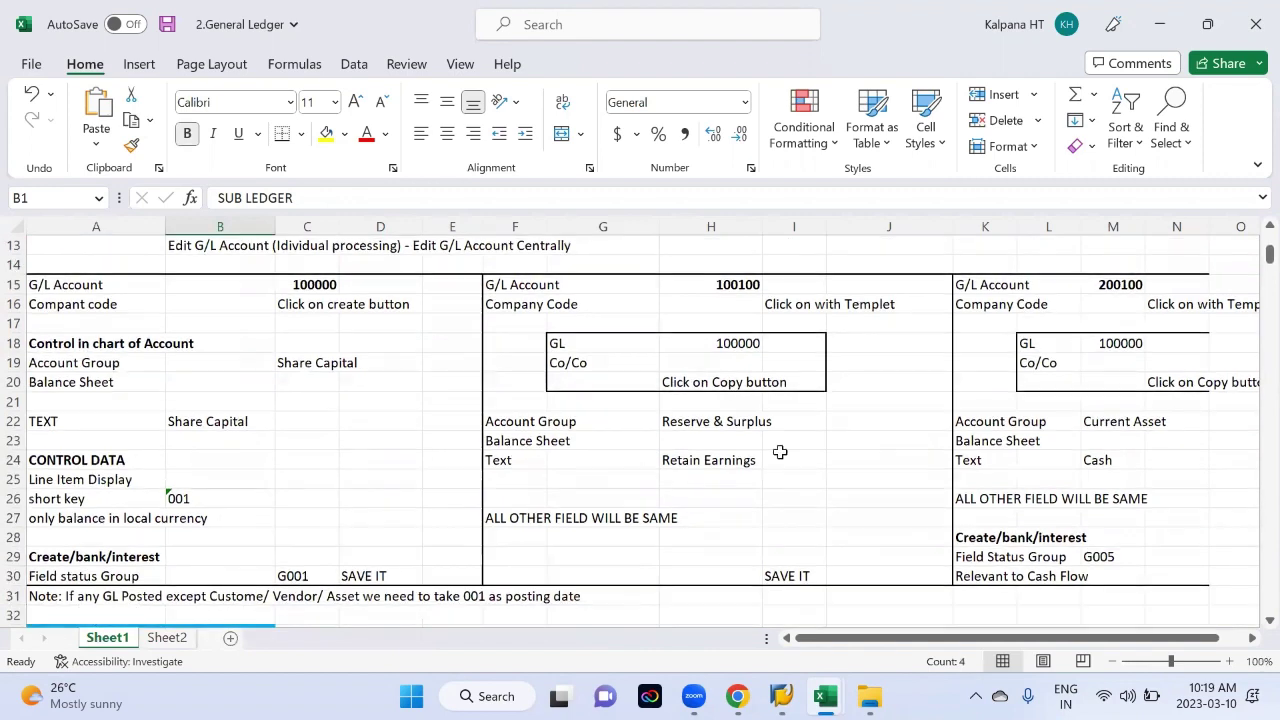
Step: Look over the POSTING TRANSACTION - F-02 section and return to the Creation of GL Master FS00 section
scroll(267, 421, down, 6)
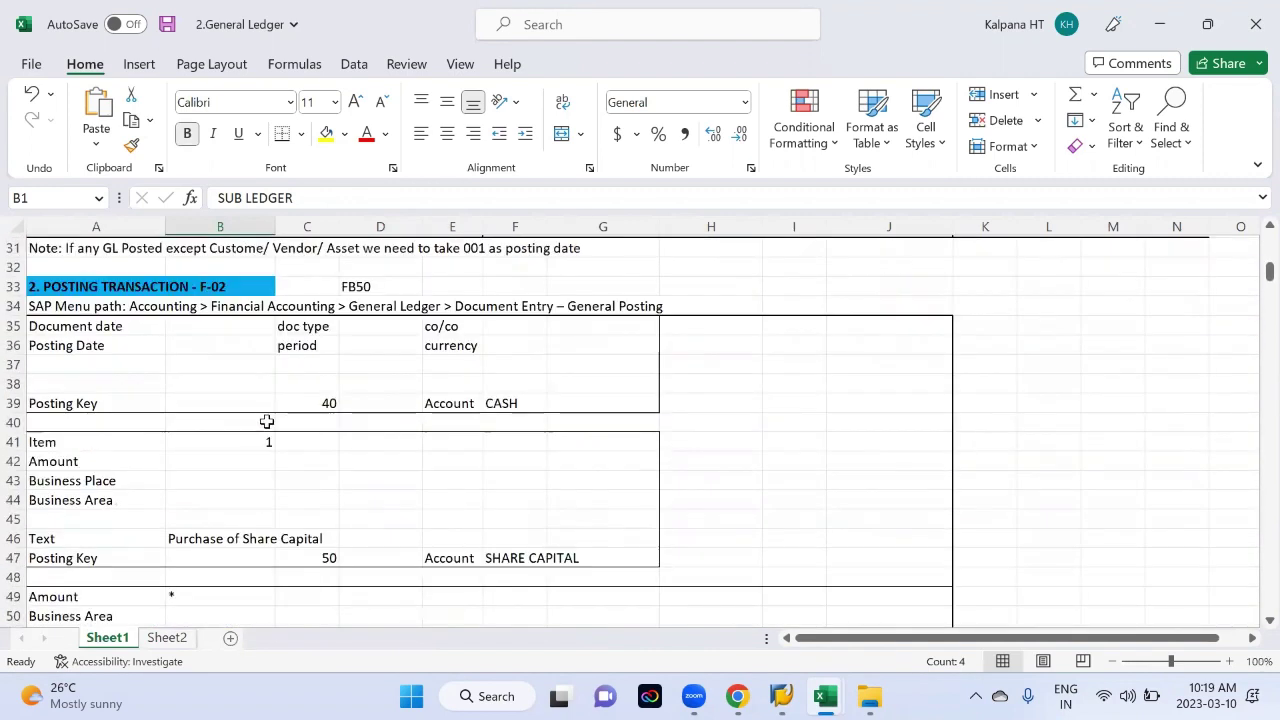
scroll(267, 421, up, 4)
scroll(267, 421, up, 5)
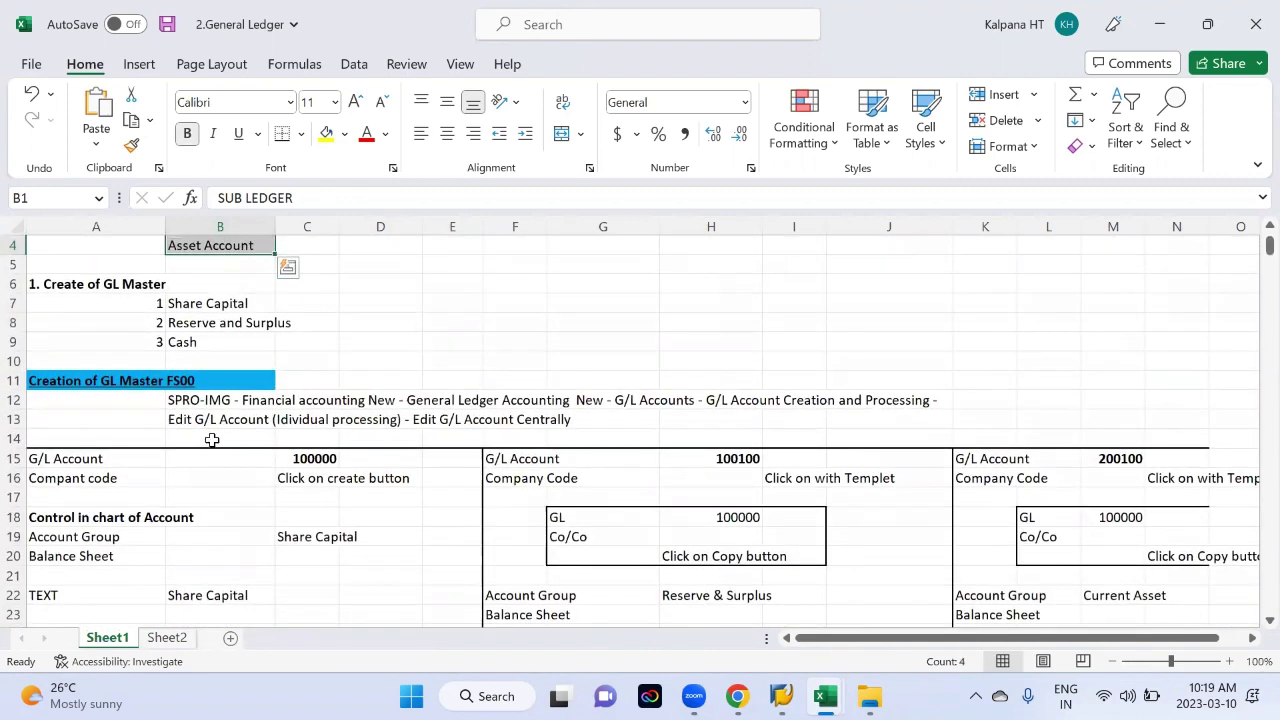
Step: Switch to SAP and turn off the navigation tree for editing G/L accounts
key(alt+Tab)
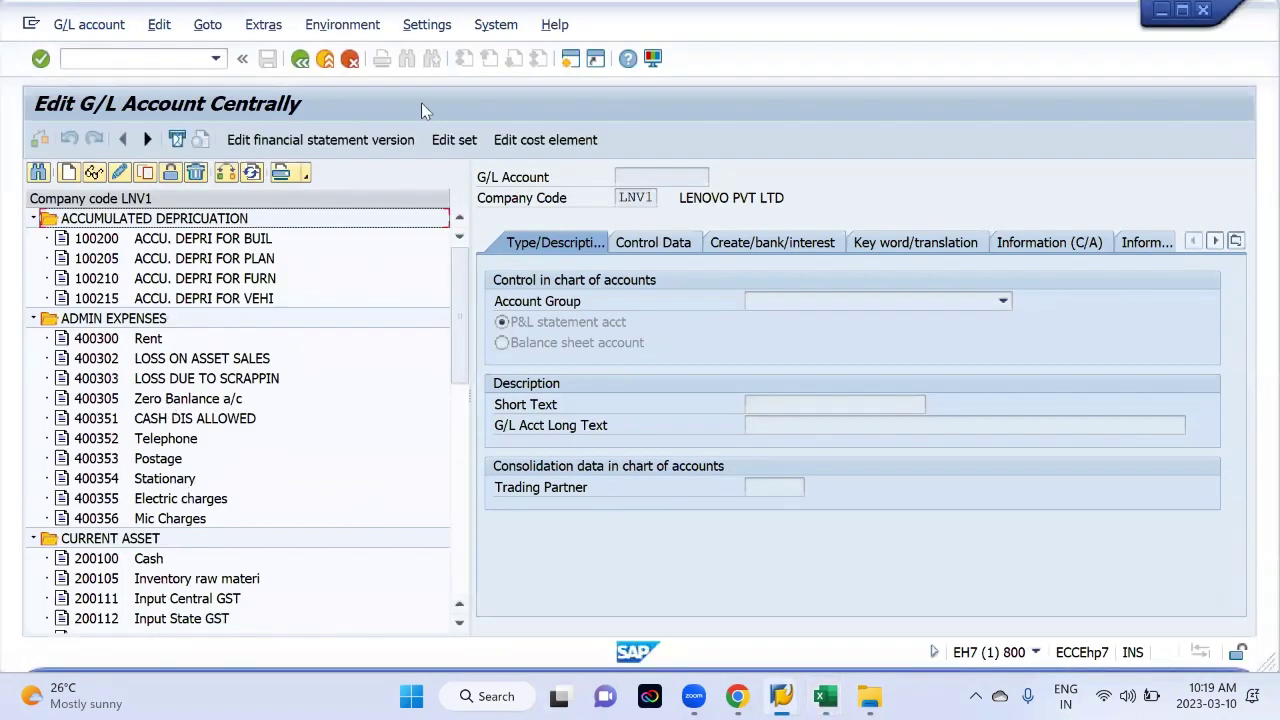
click(430, 25)
click(435, 58)
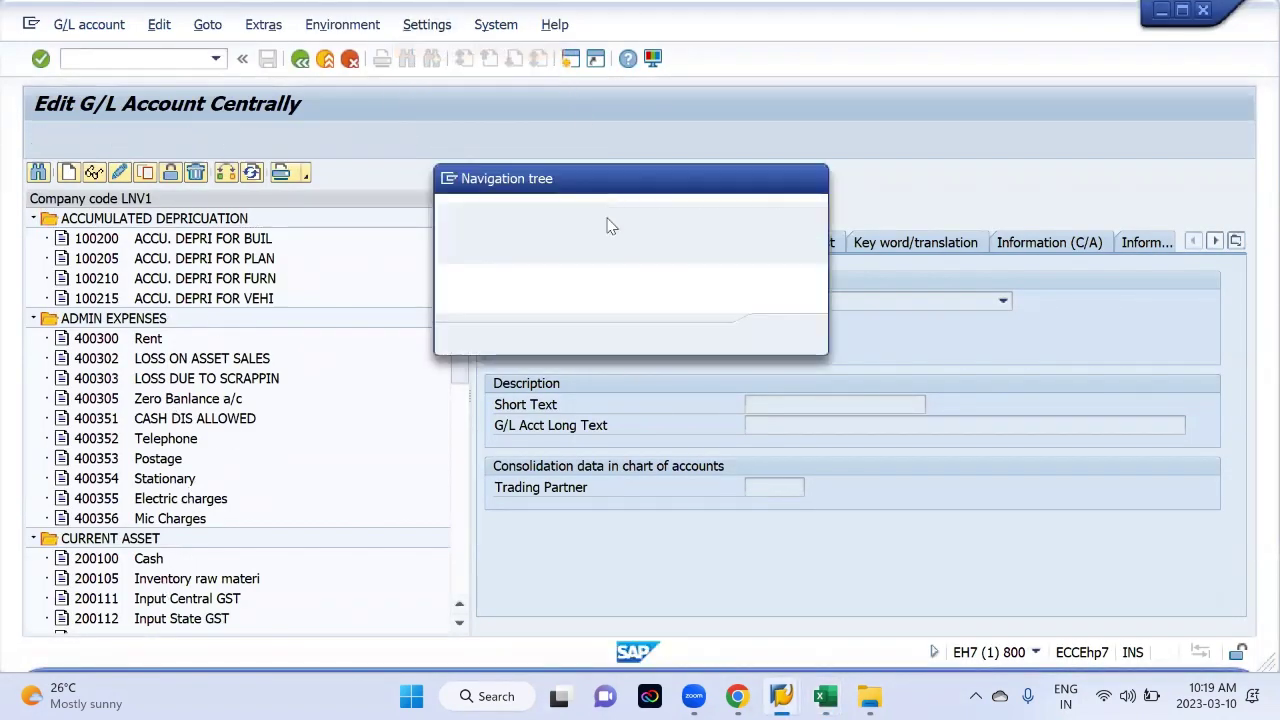
click(575, 274)
key(Return)
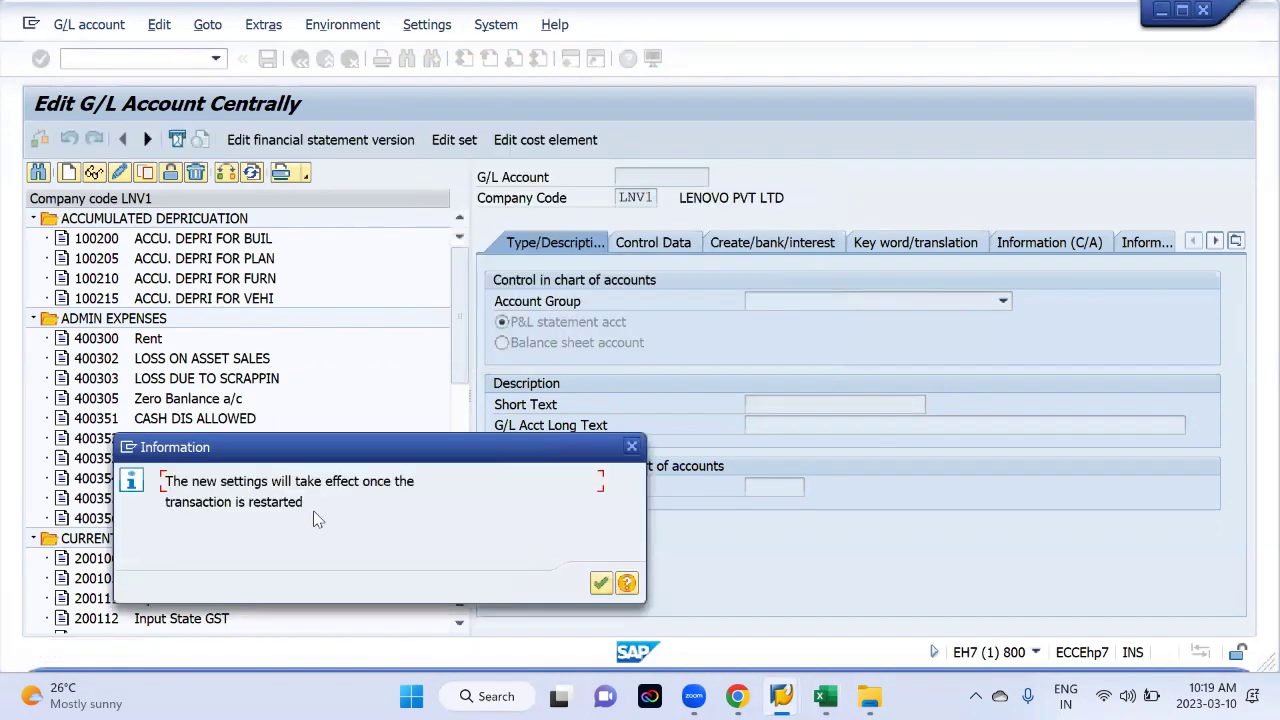
key(Return)
Step: Restart the Edit G/L Account Centrally transaction
click(215, 58)
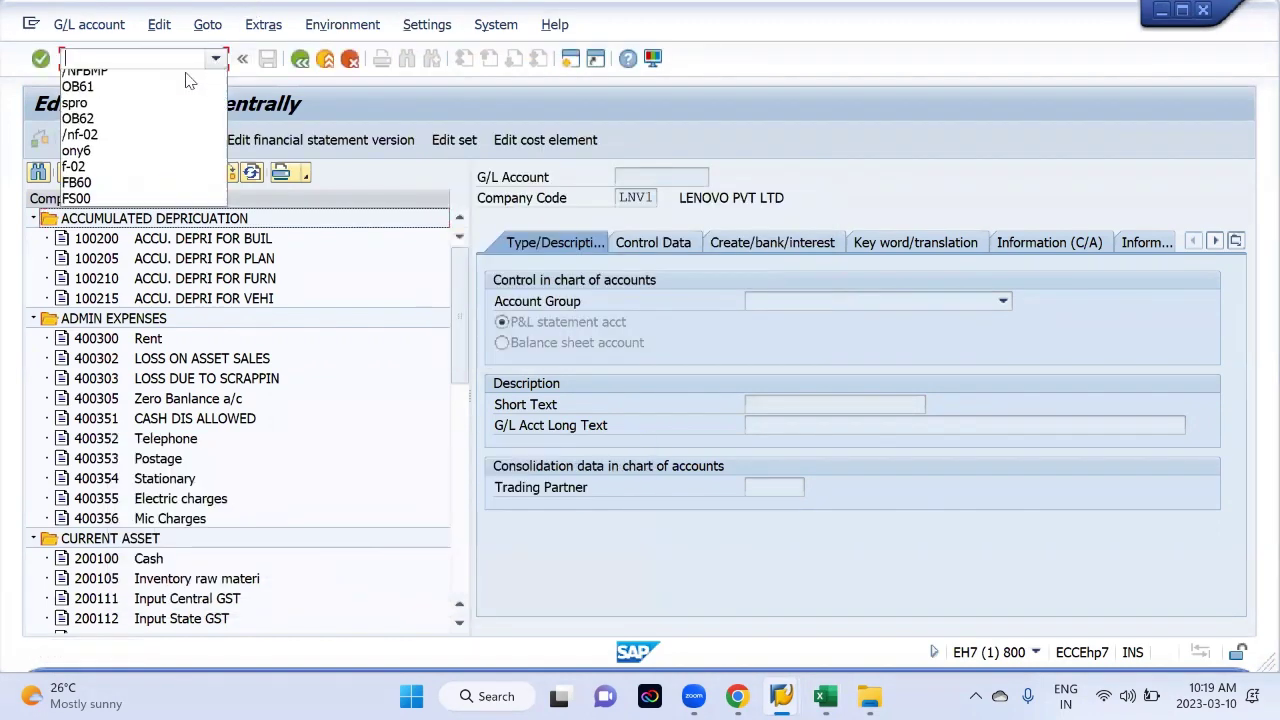
click(120, 77)
key(Return)
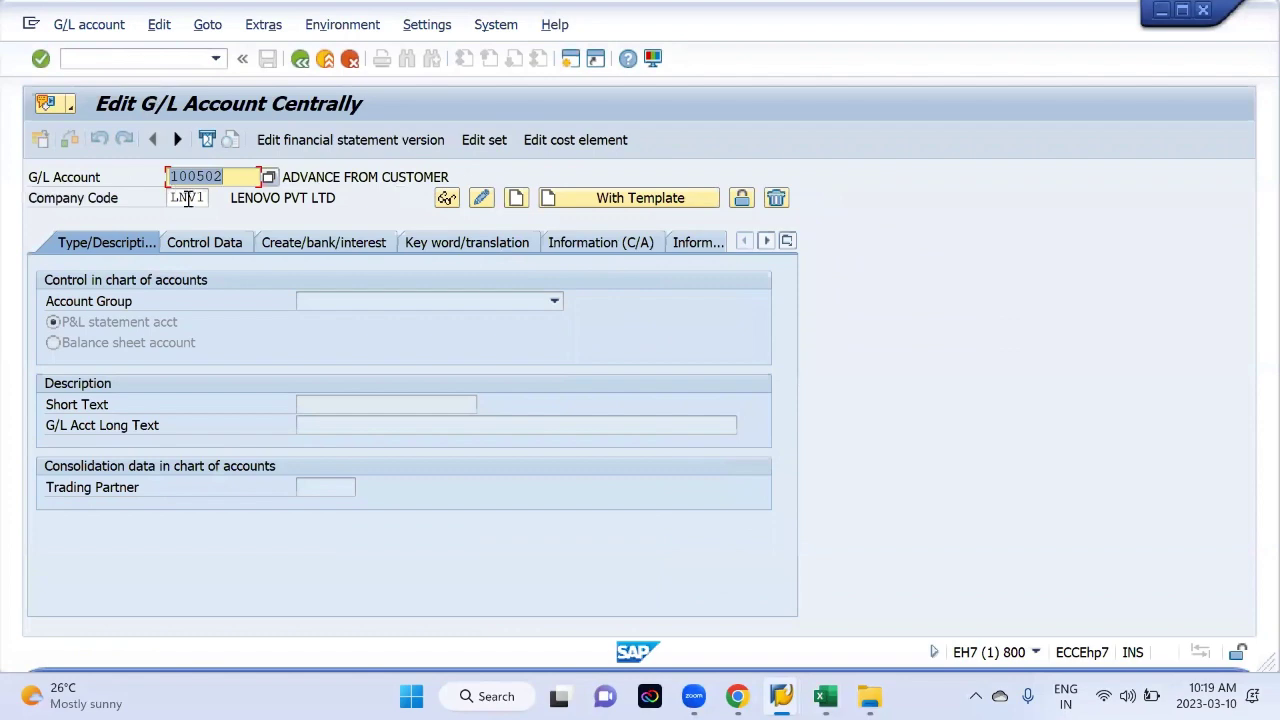
Step: Switch to the 2.General Ledger workbook and review the Share Capital account's entries under Creation of GL Master FS00
key(alt+Tab)
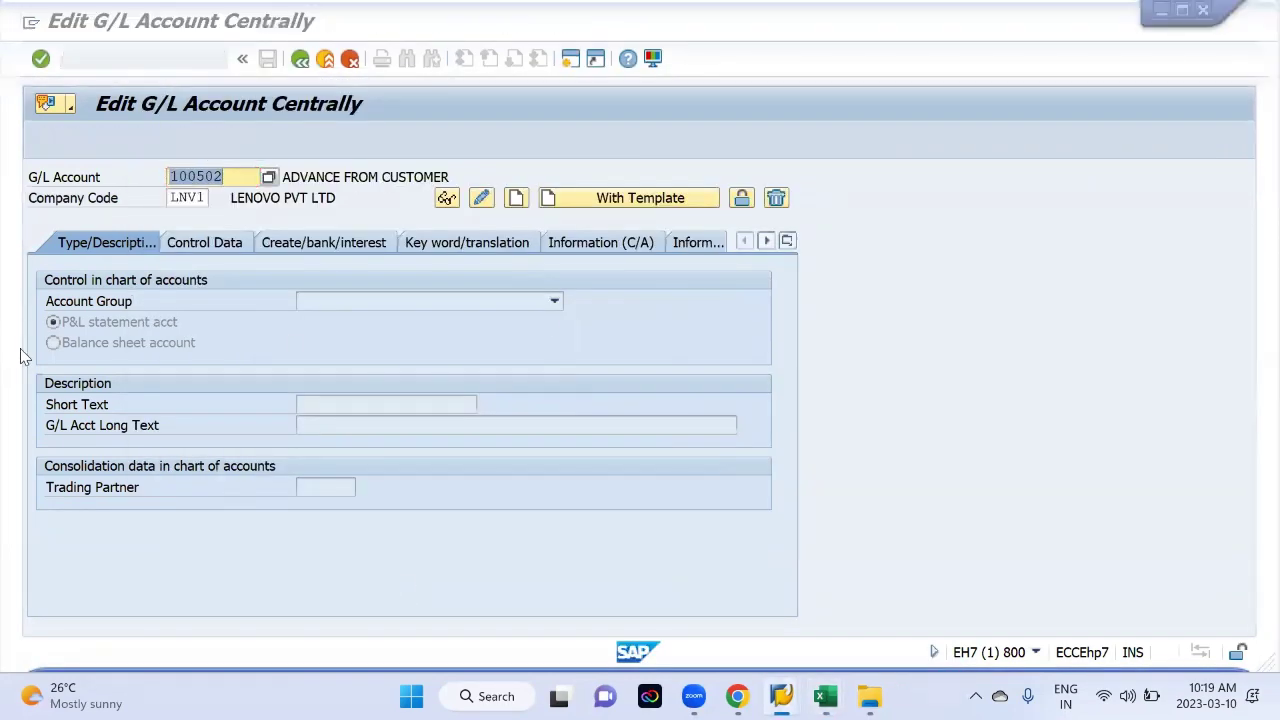
key(alt+Tab)
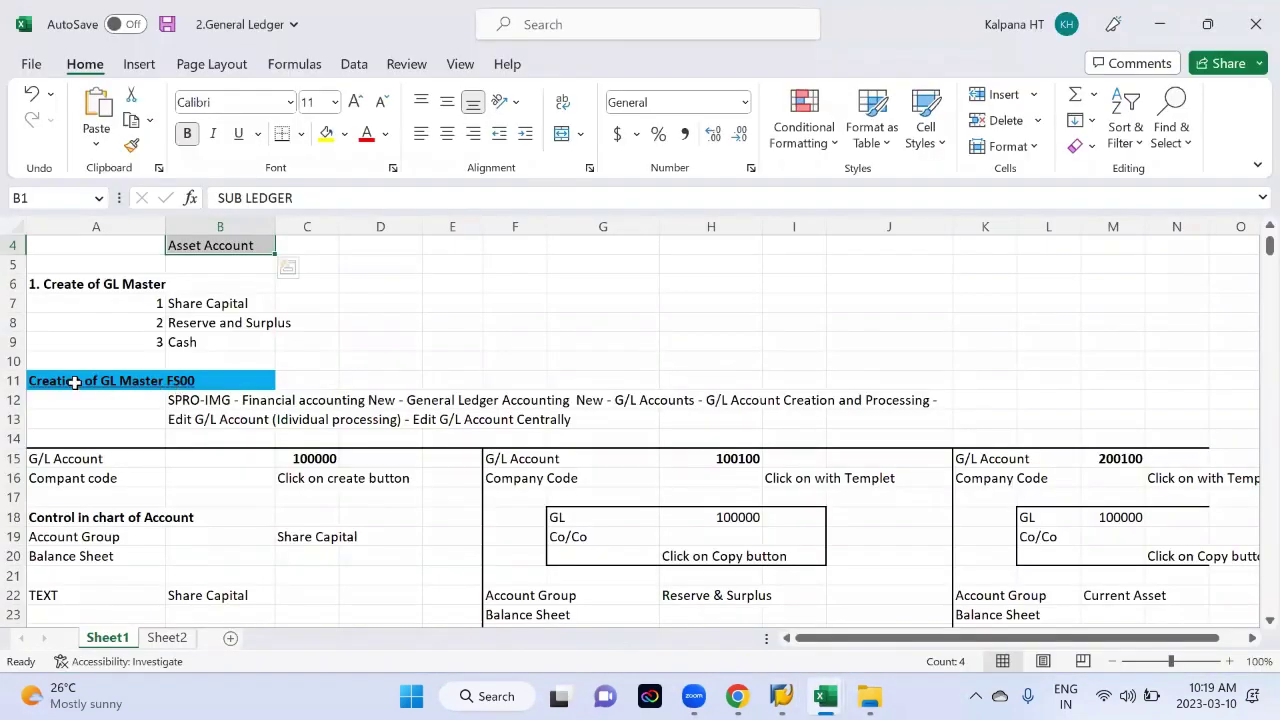
click(90, 386)
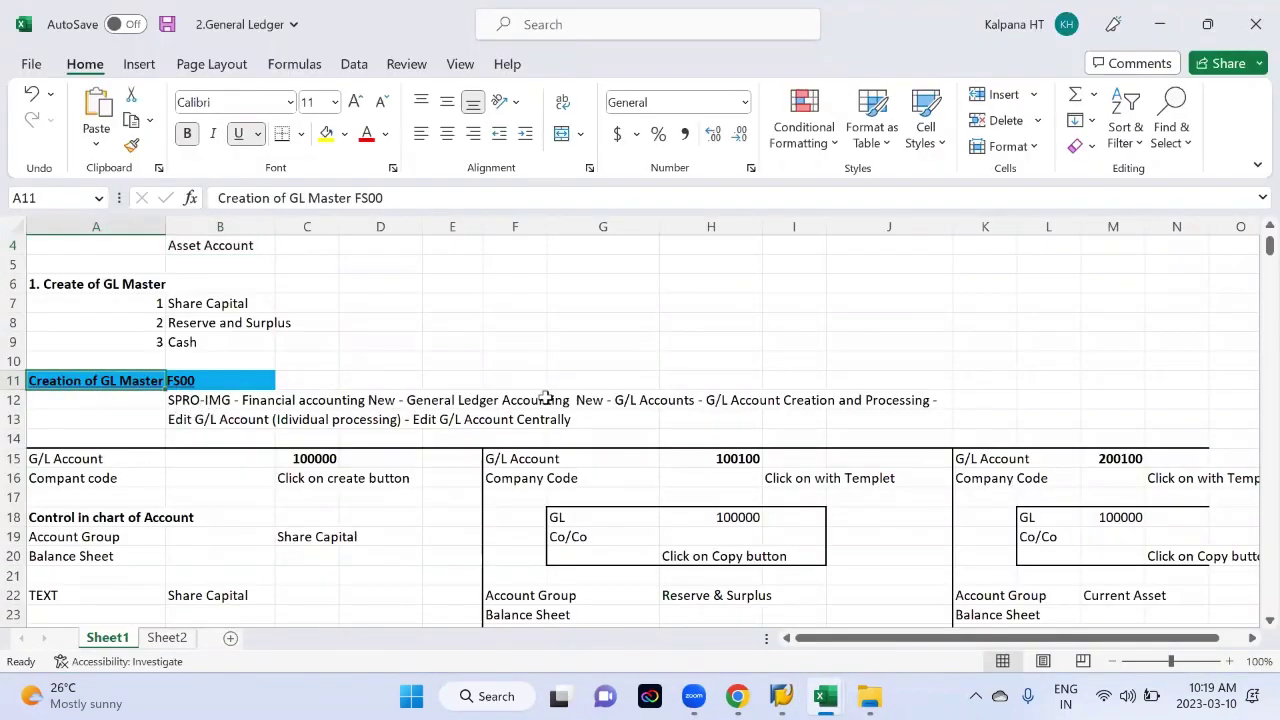
scroll(414, 349, down, 4)
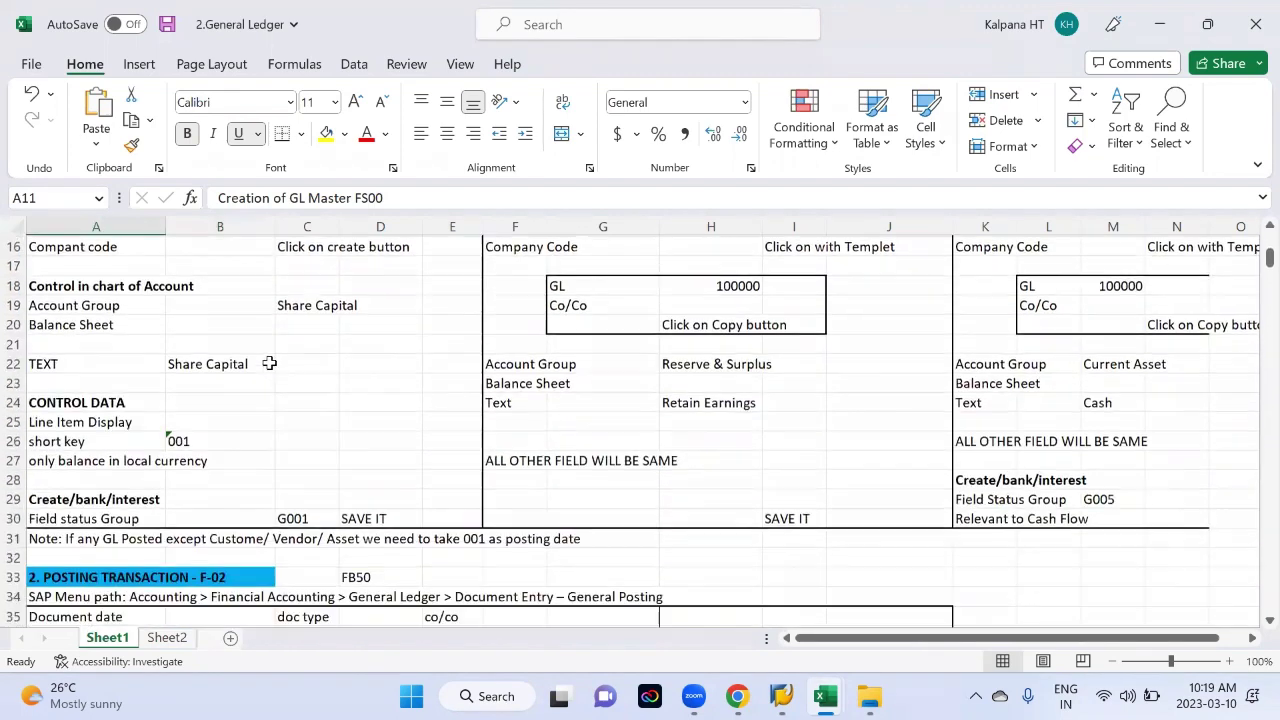
scroll(302, 344, up, 1)
click(295, 363)
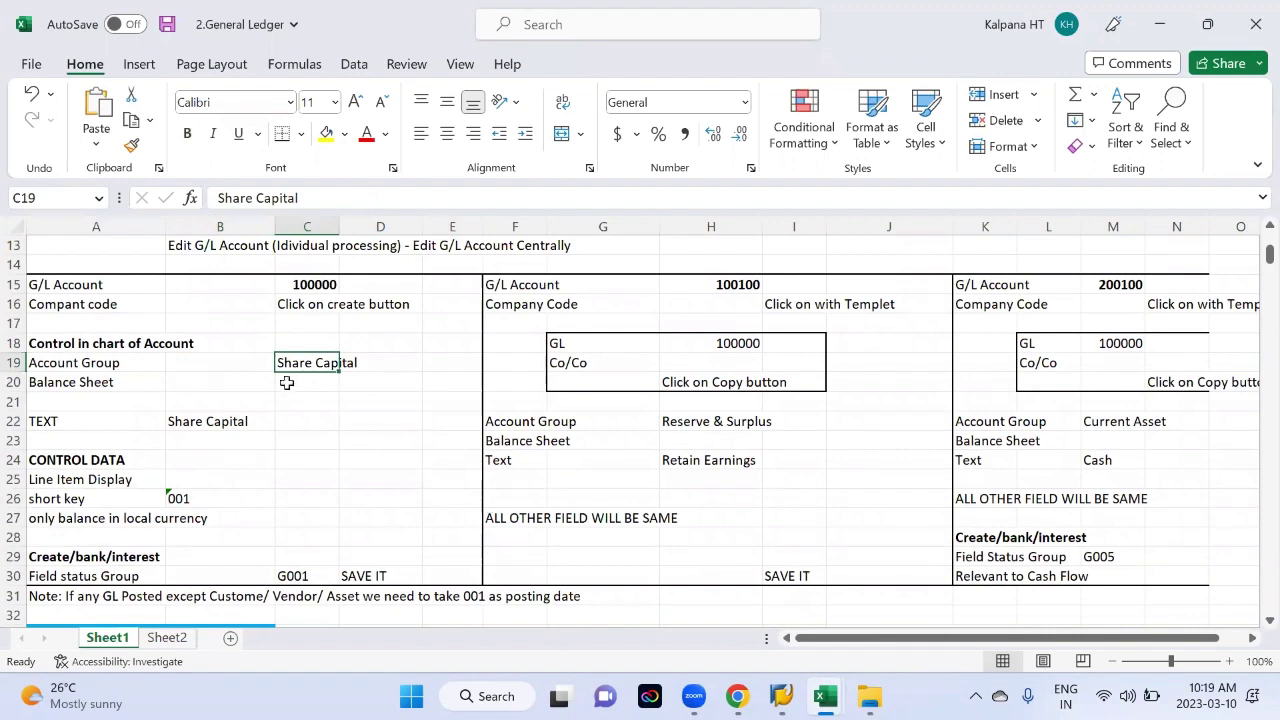
Step: Copy G/L account number 100000 from cell C15 of the workbook into SAP's G/L Account field
click(306, 284)
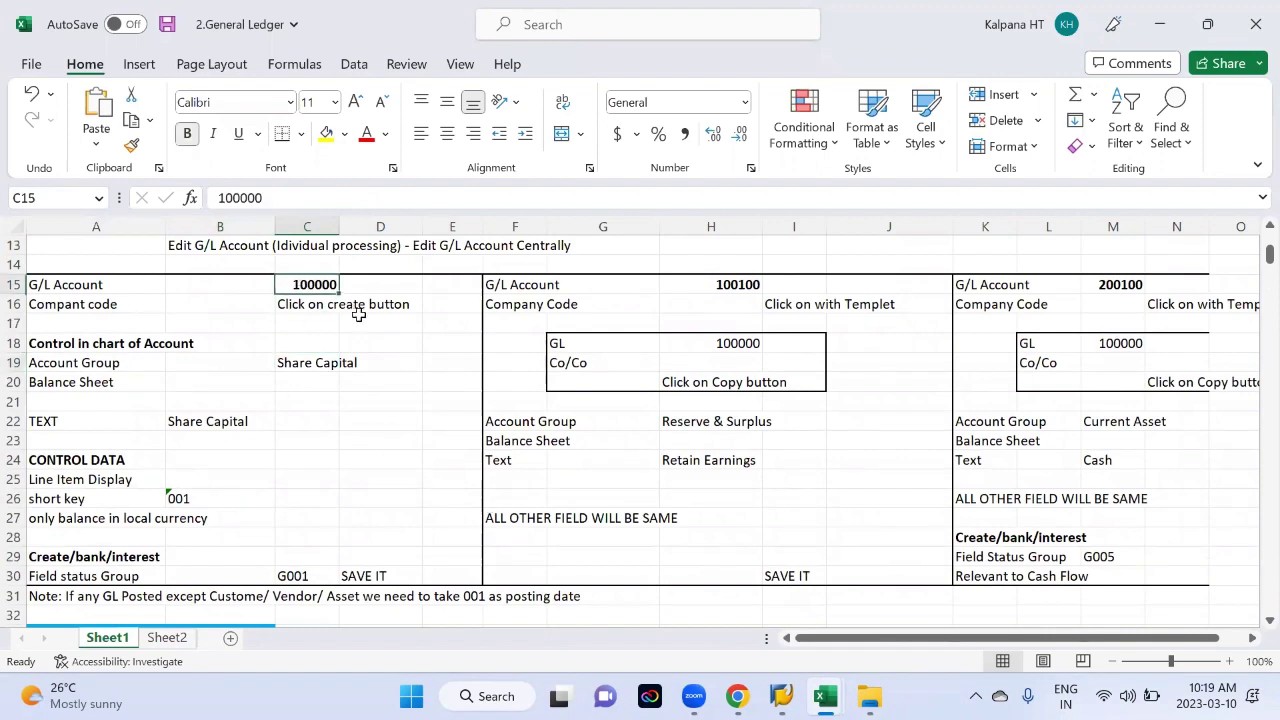
key(ctrl+c)
key(alt+Tab)
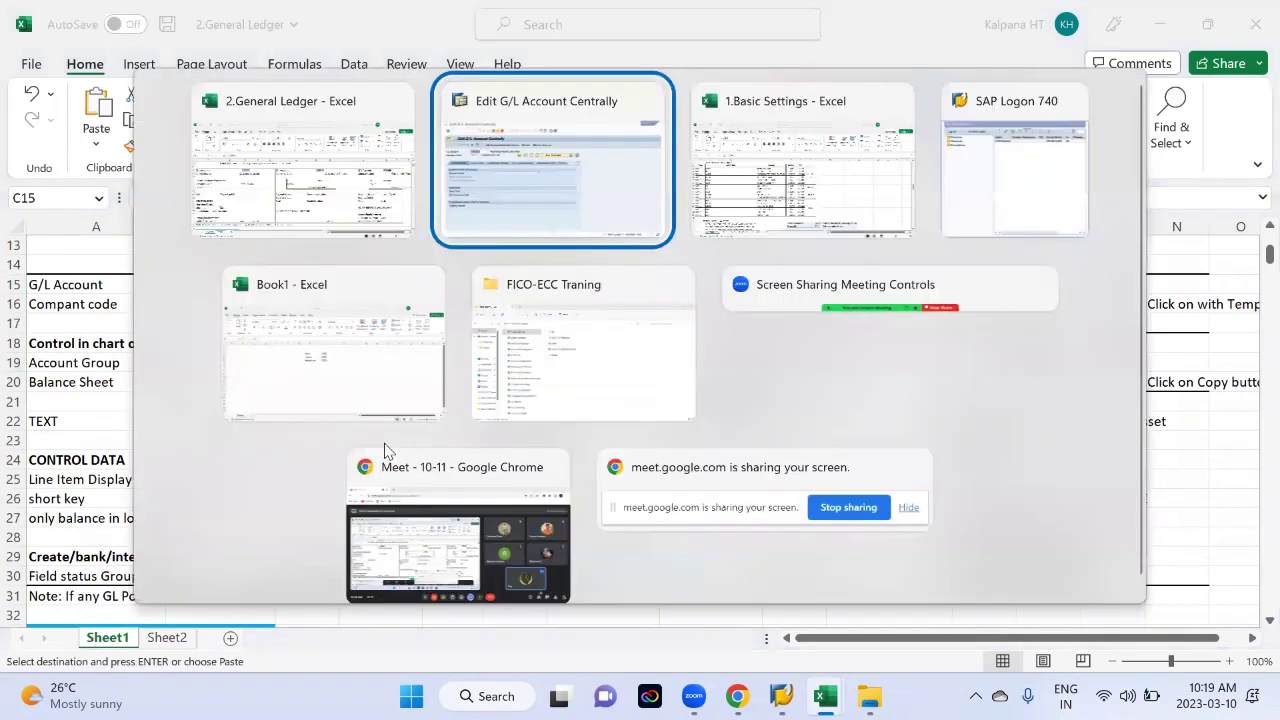
key(Escape)
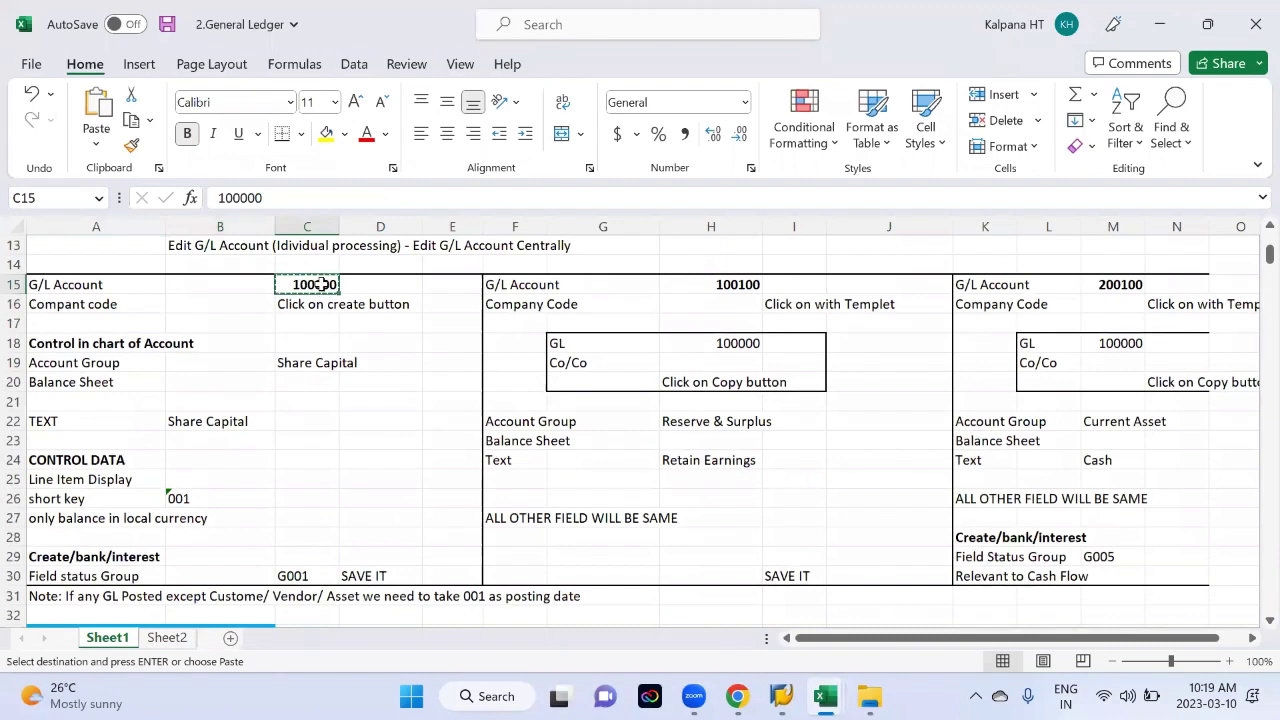
key(alt+Tab)
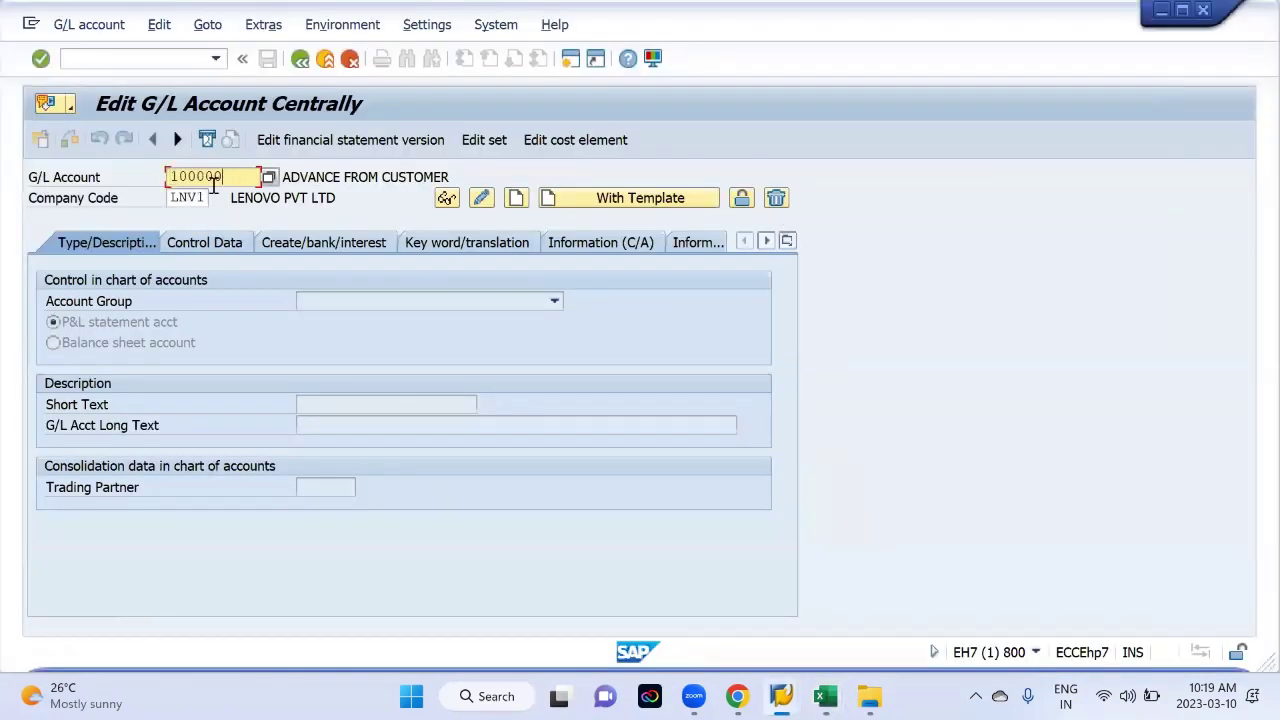
key(Tab)
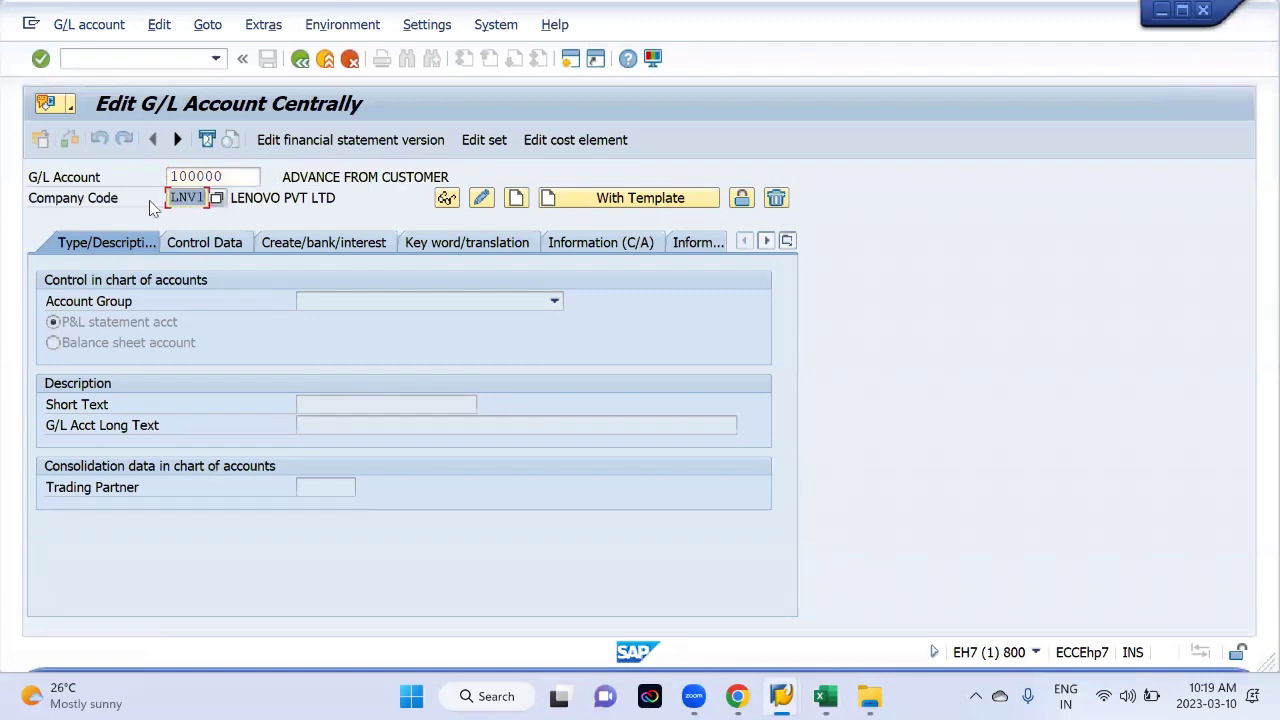
Step: Set the company code to MML1 and try to display G/L account 100000
text(mml1)
key(Return)
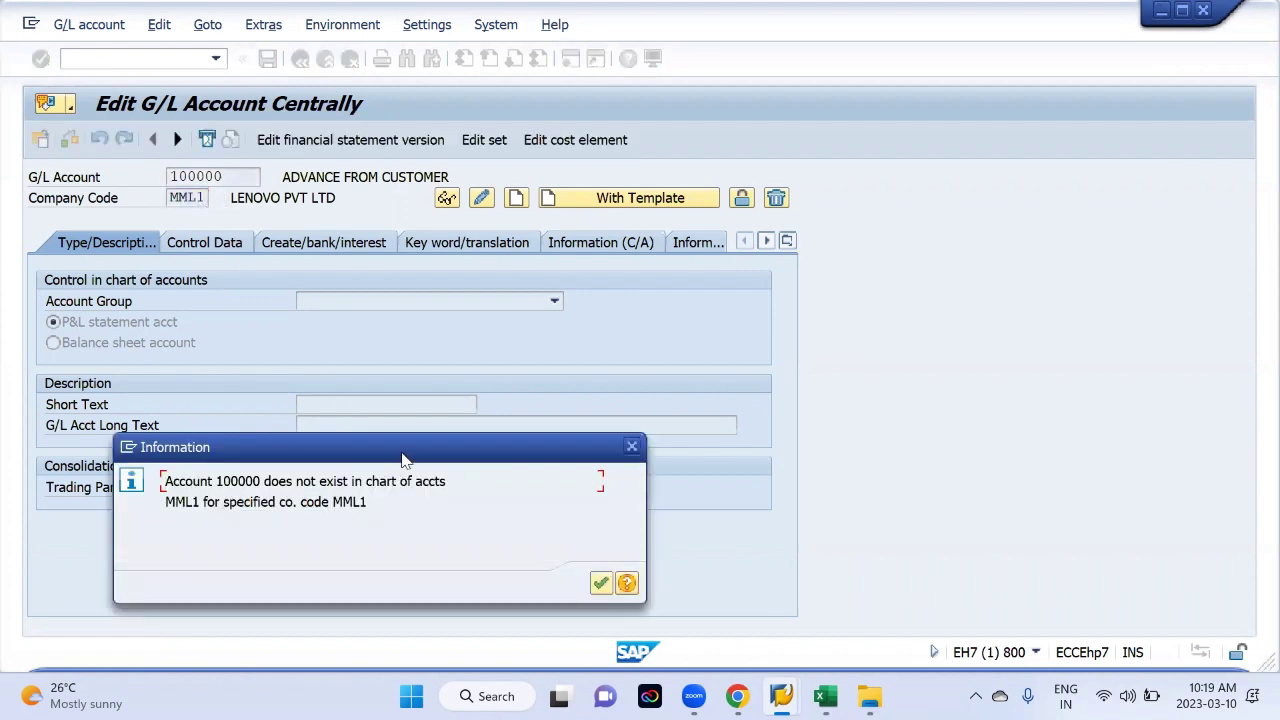
drag(418, 446, 487, 320)
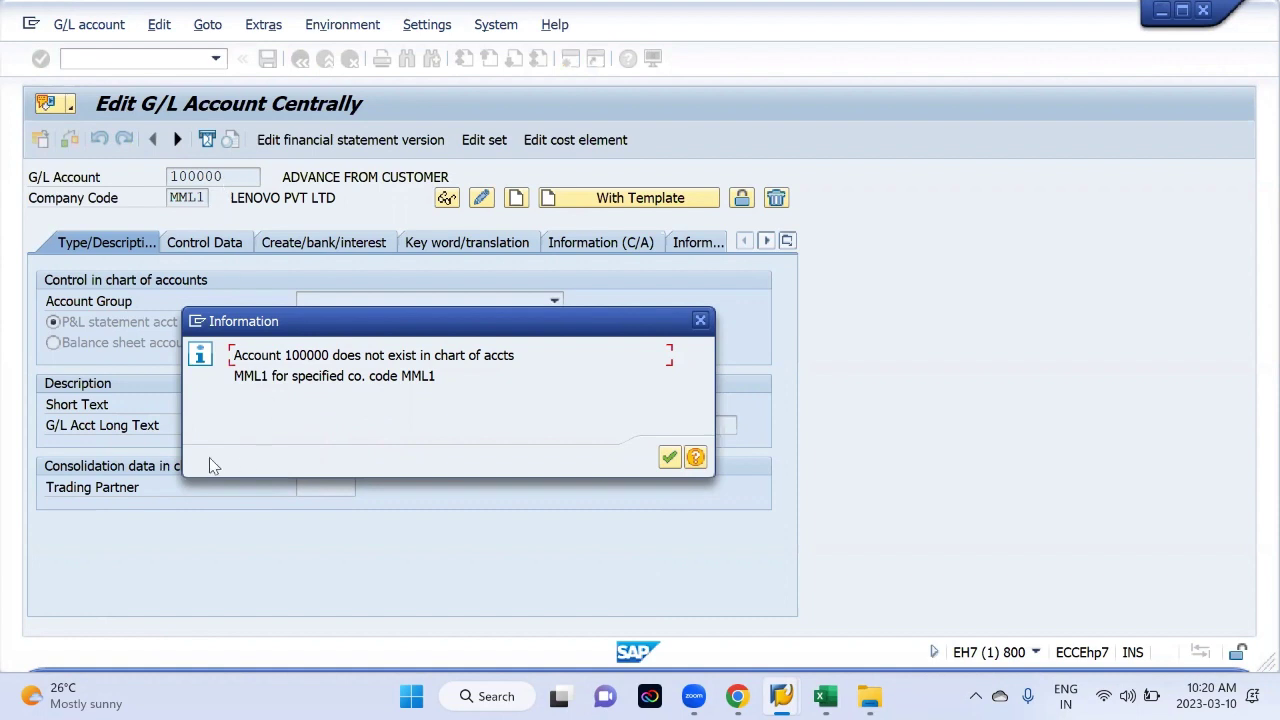
click(667, 459)
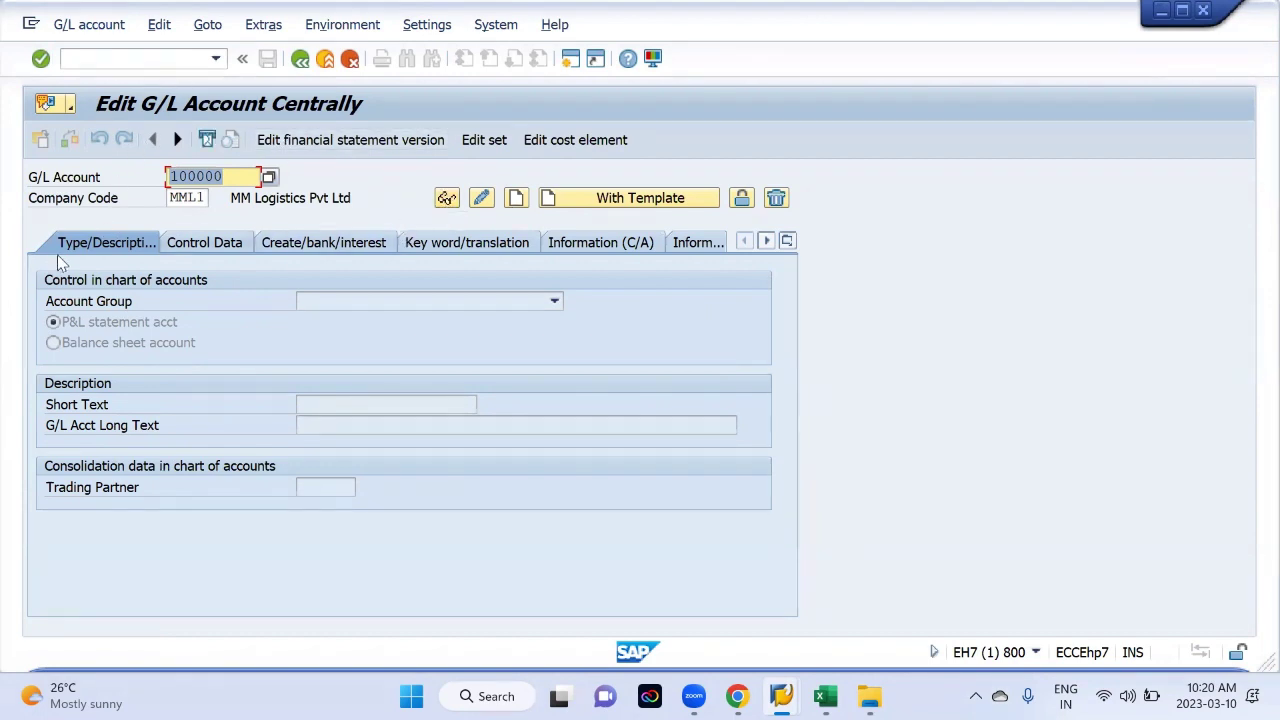
click(446, 197)
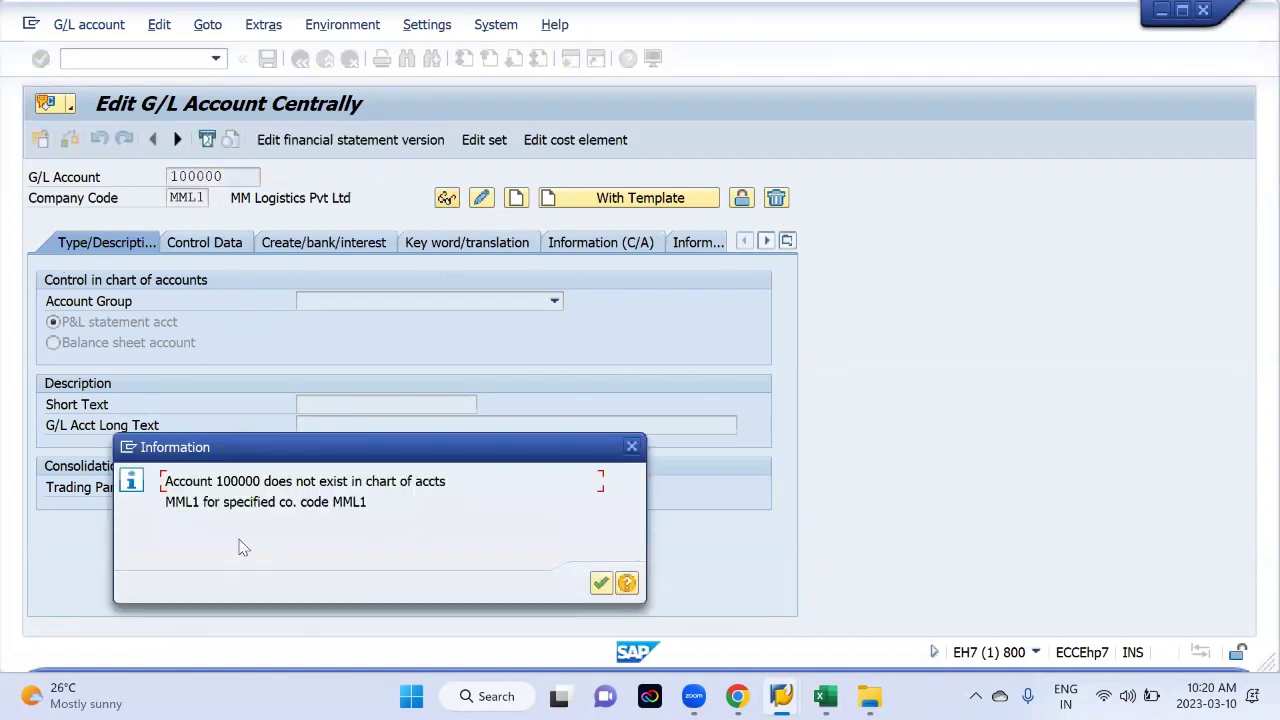
click(631, 446)
Step: Set the company code to LV01 and display G/L account 100000
key(Tab)
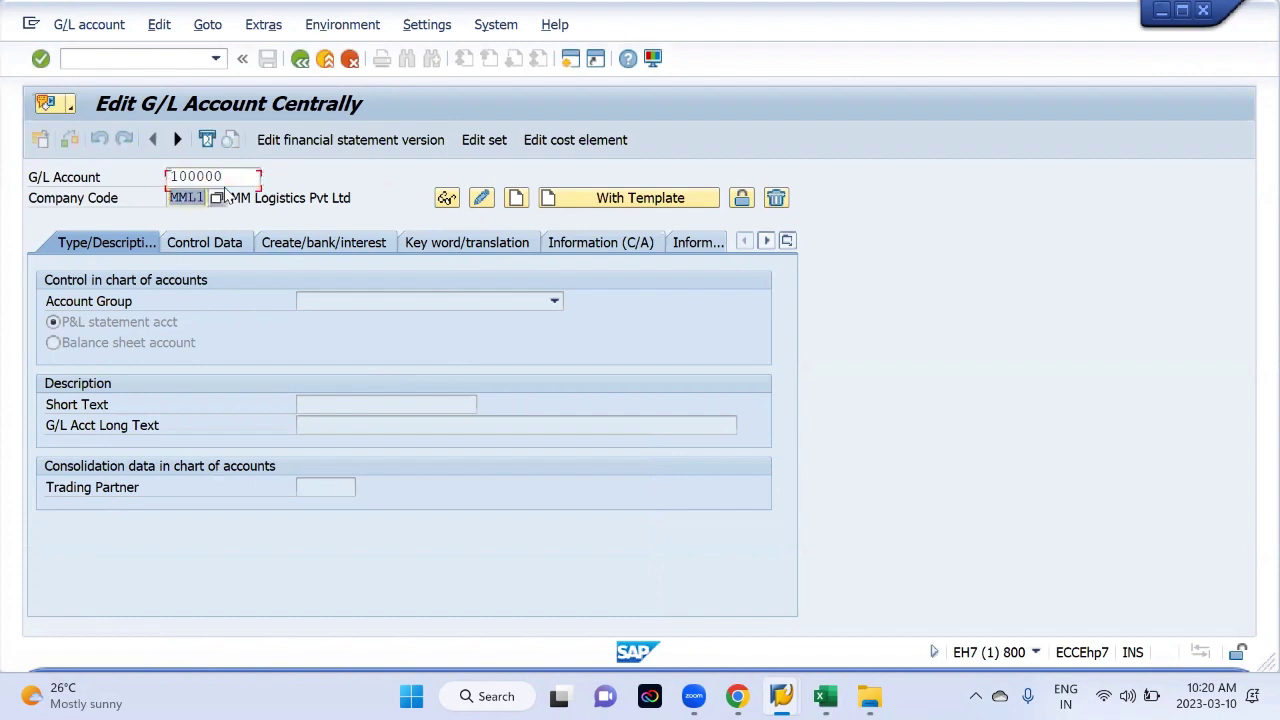
text(1)
click(197, 252)
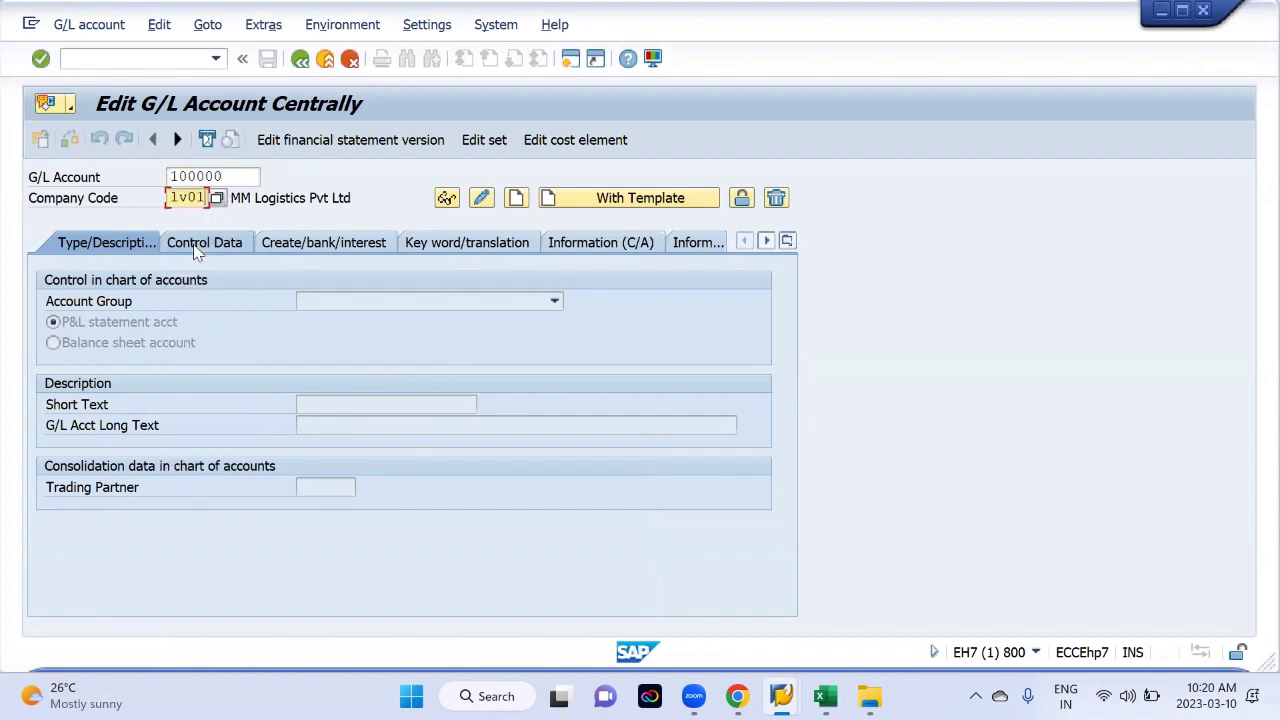
key(Return)
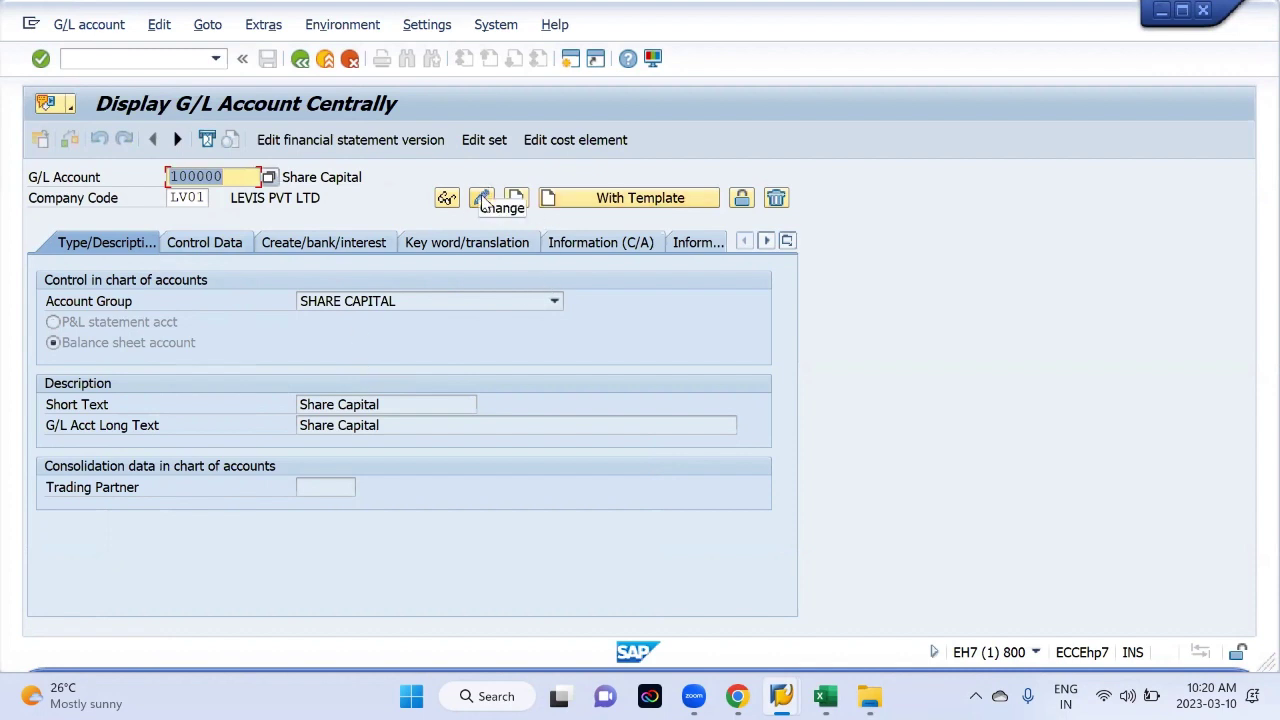
Step: Compare the change and display modes of the LV01 Share Capital account, leaving it in change mode
click(481, 198)
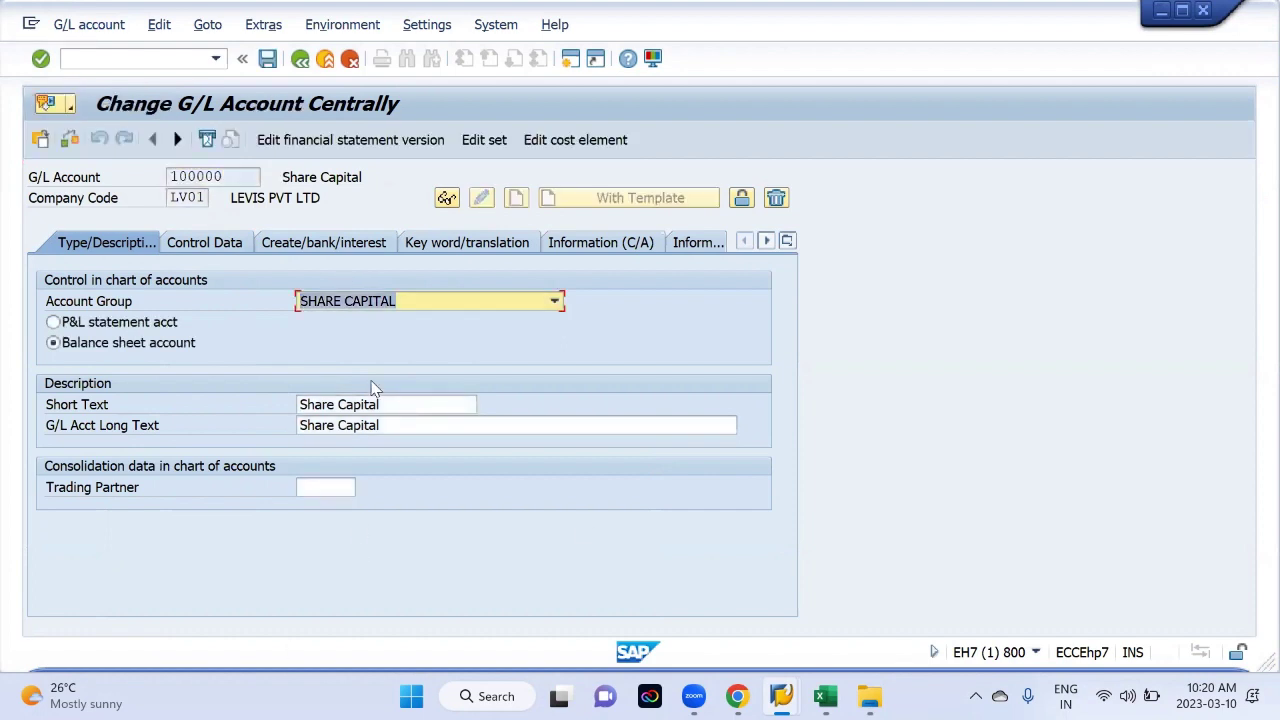
click(447, 197)
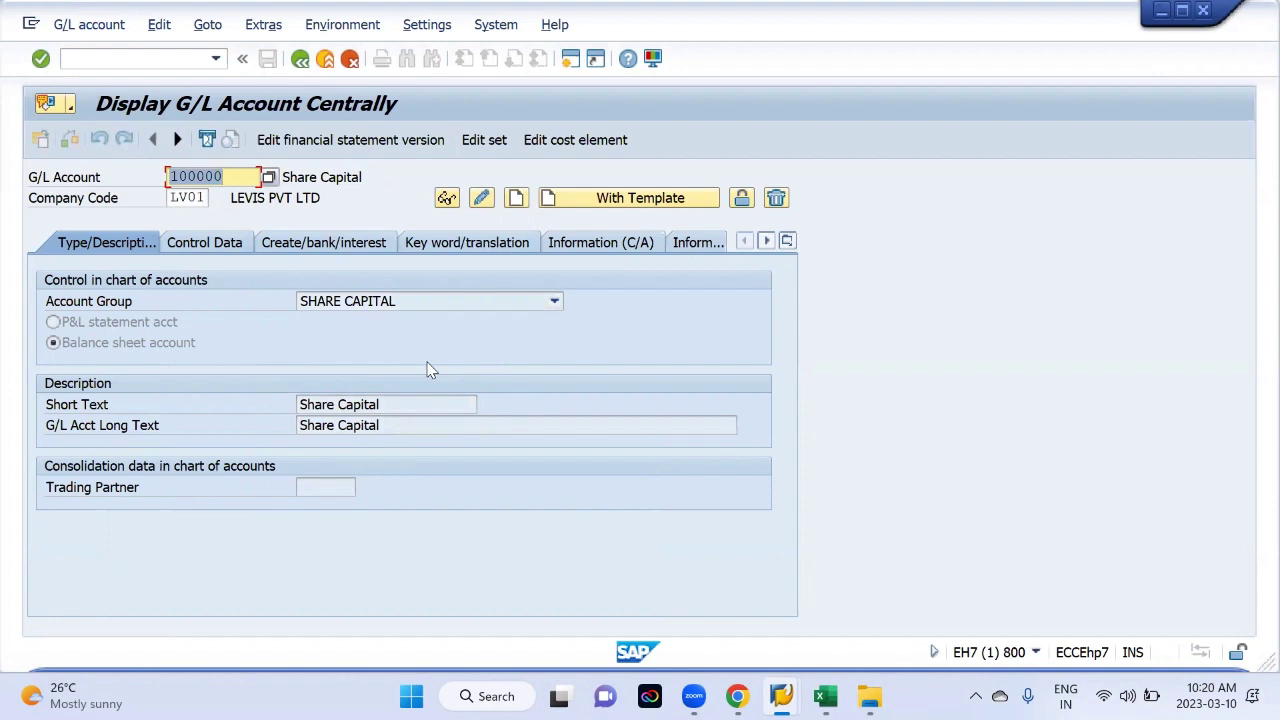
click(482, 199)
click(482, 198)
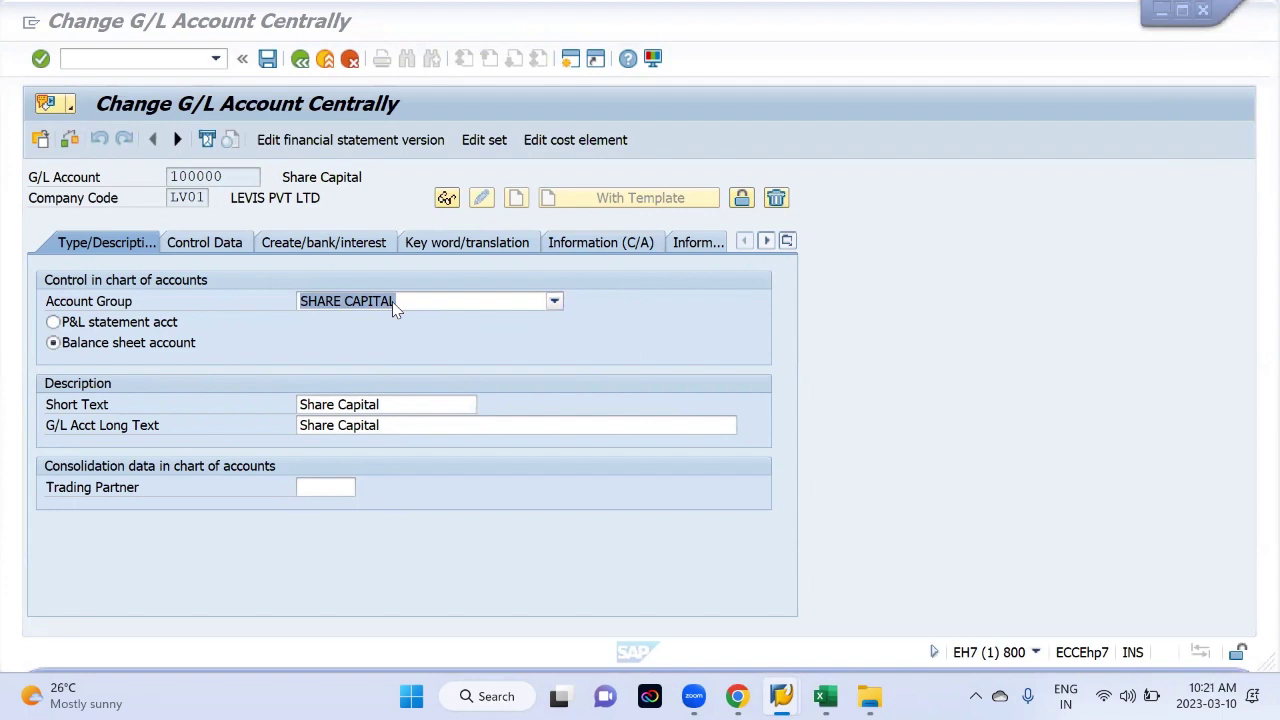
click(453, 372)
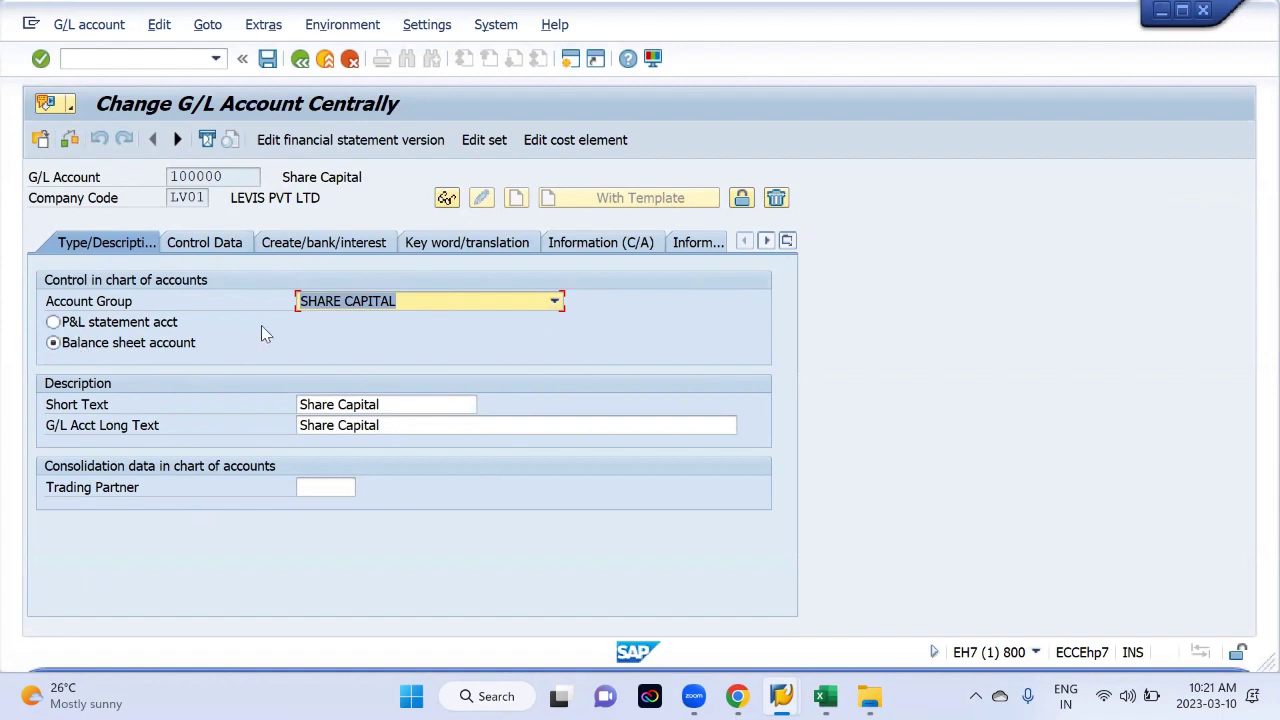
Step: Look through the account groups available for the Share Capital account, keeping the current selection
click(553, 302)
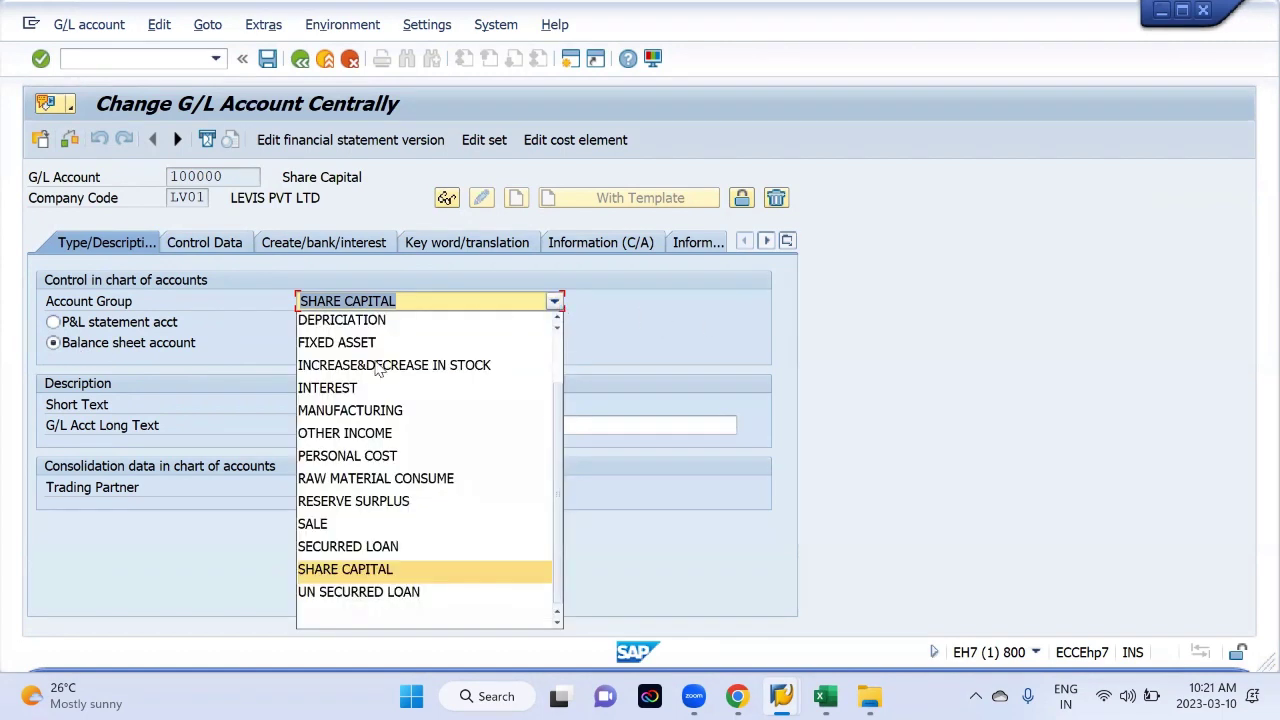
scroll(400, 414, up, 2)
key(Escape)
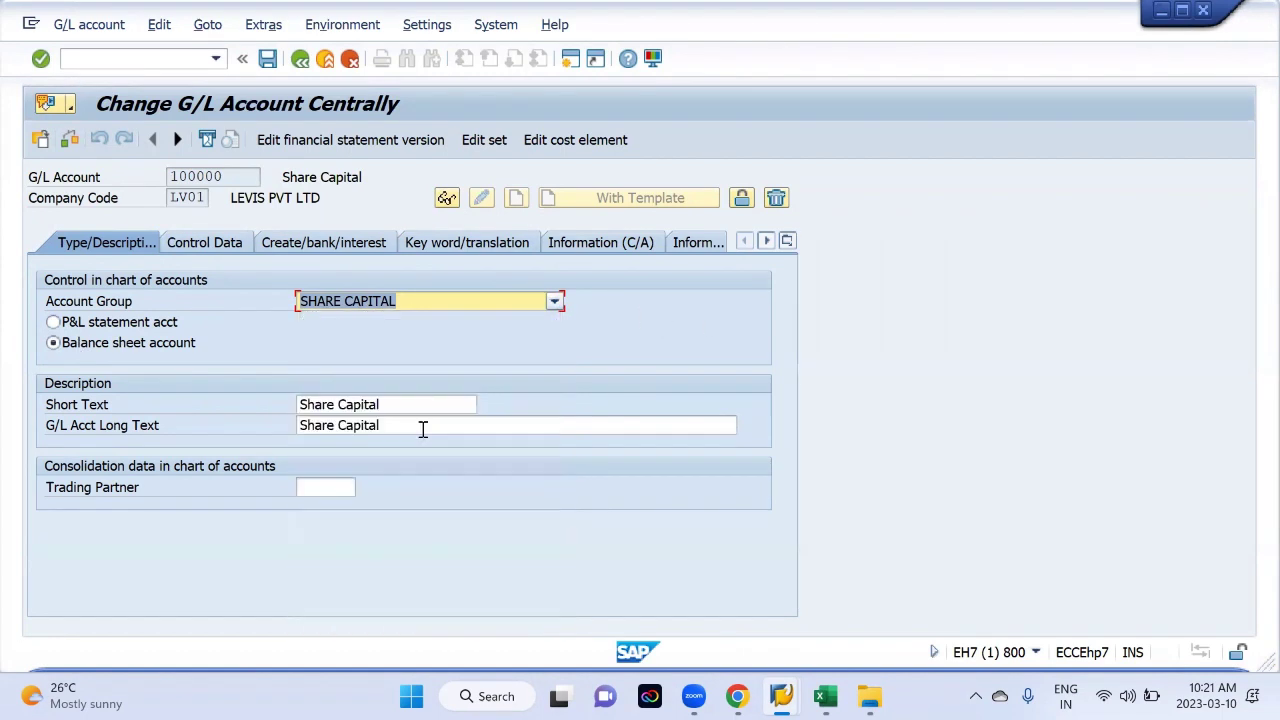
Step: Switch to the 1.Basic Settings workbook and check the Account Group - OBD4 and Chart of Account - OB13 sections
key(alt+Tab)
key(alt+Tab)
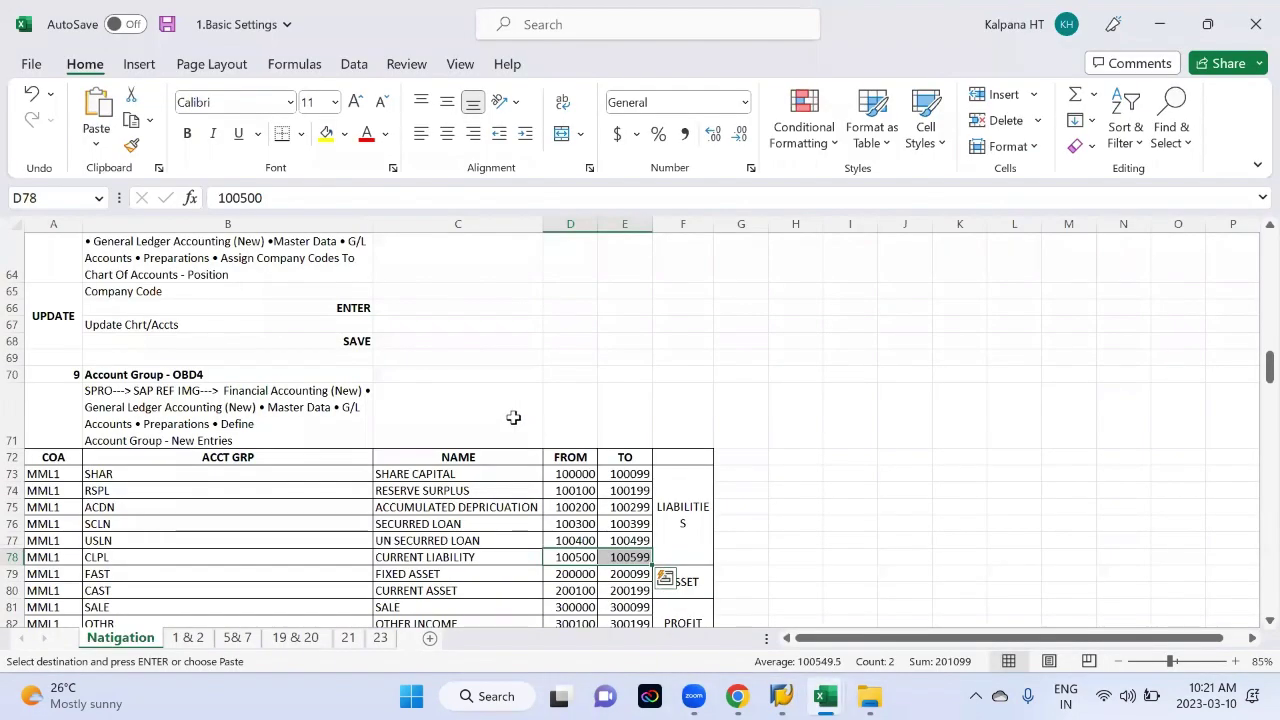
scroll(513, 417, up, 4)
click(158, 262)
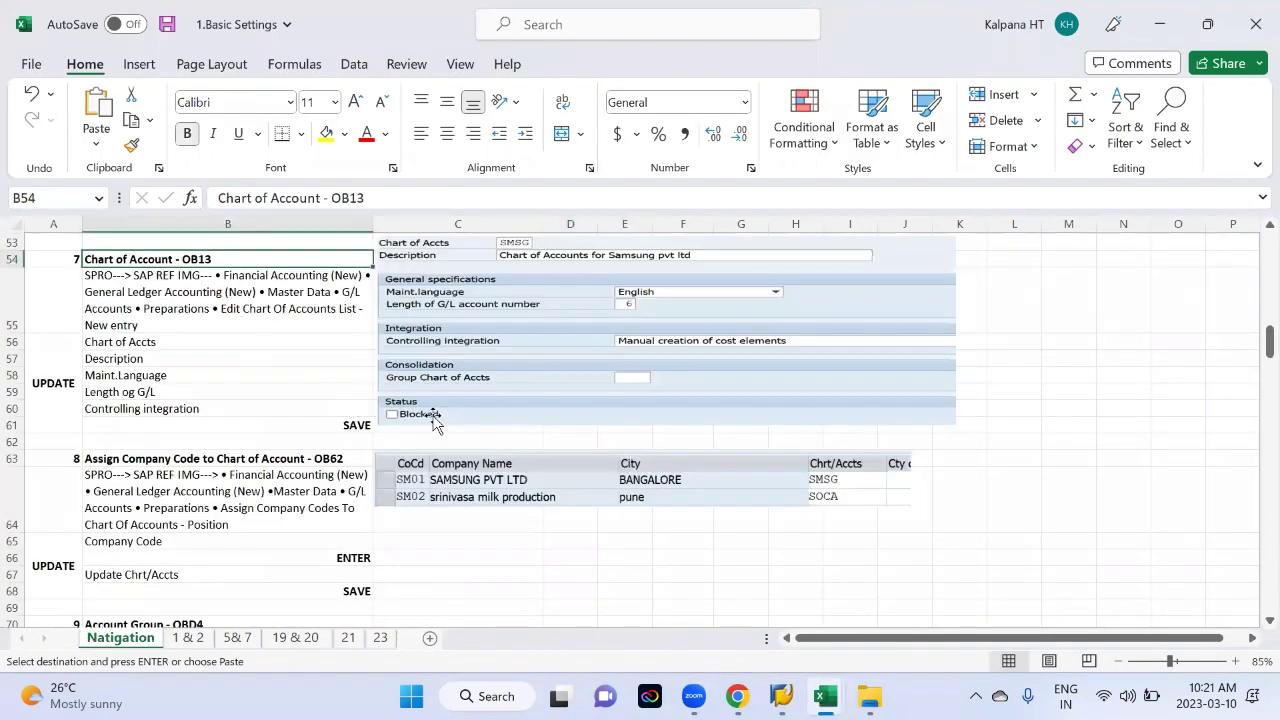
Step: Return to SAP and examine the Share Capital account's Control Data and Create/bank/interest settings
key(alt+Tab)
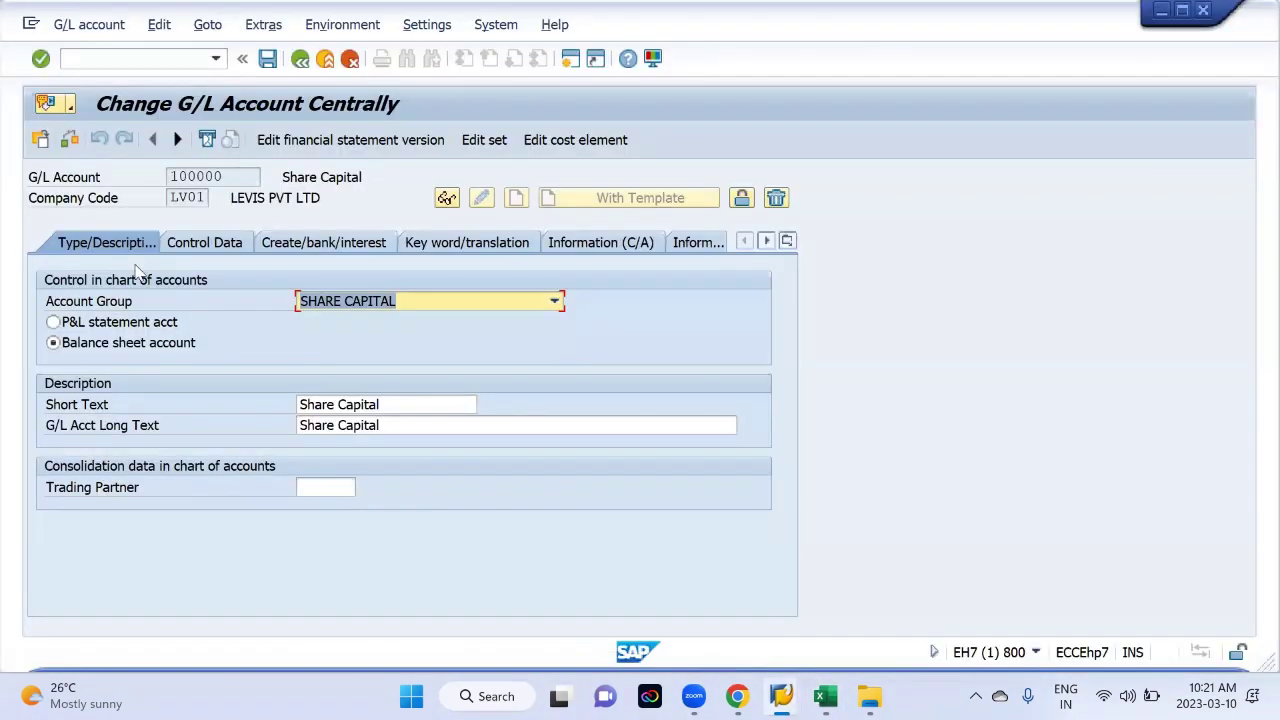
click(204, 243)
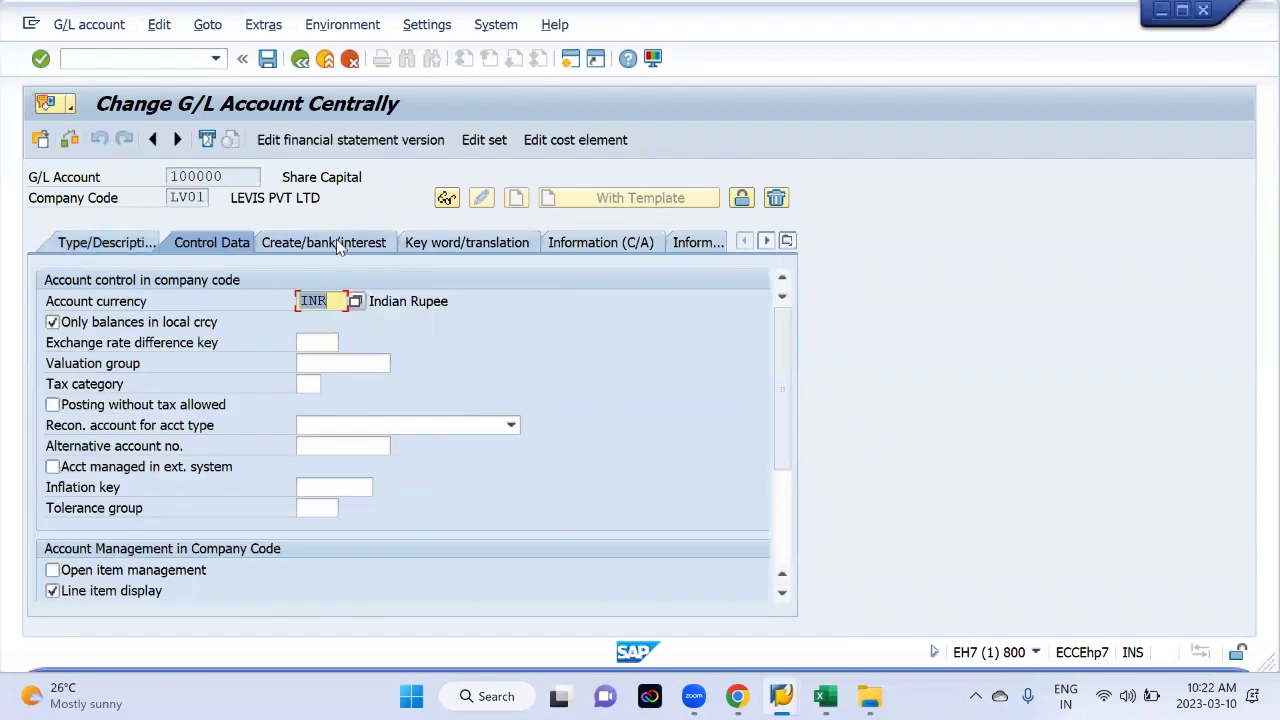
click(338, 245)
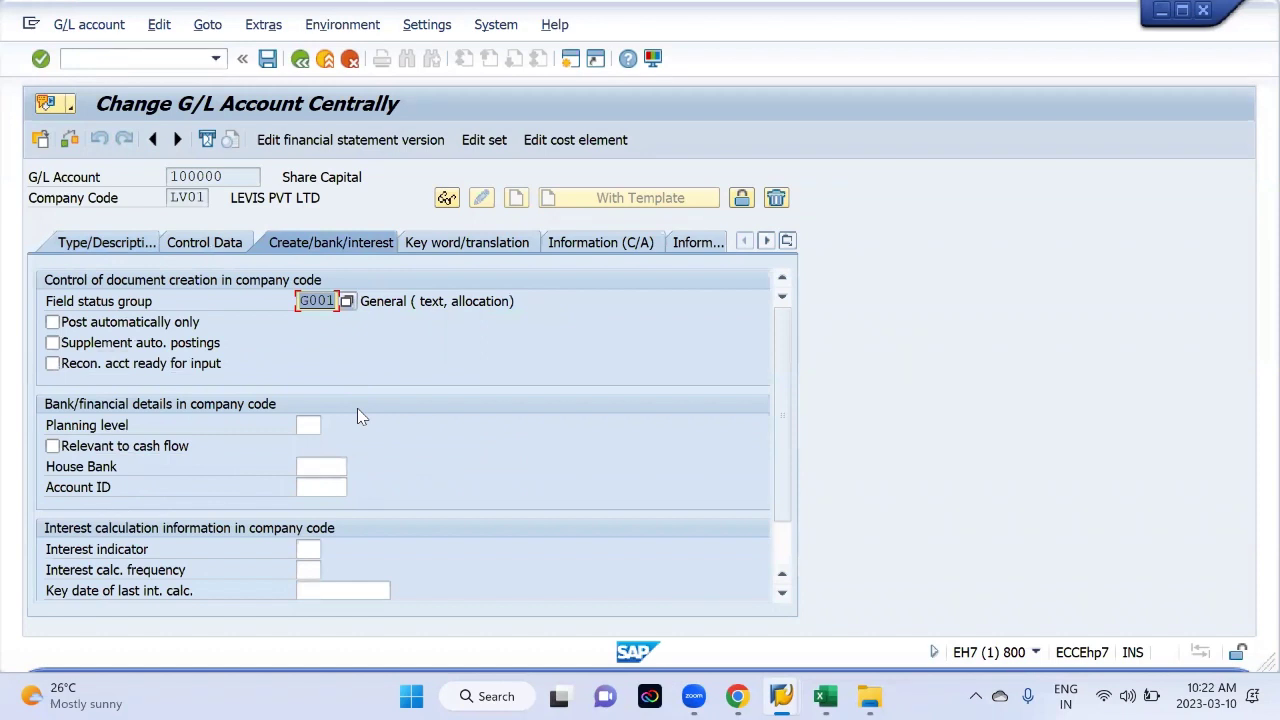
Step: Leave the LV01 Share Capital account and start creating G/L account 100000 in company code MML1
click(70, 248)
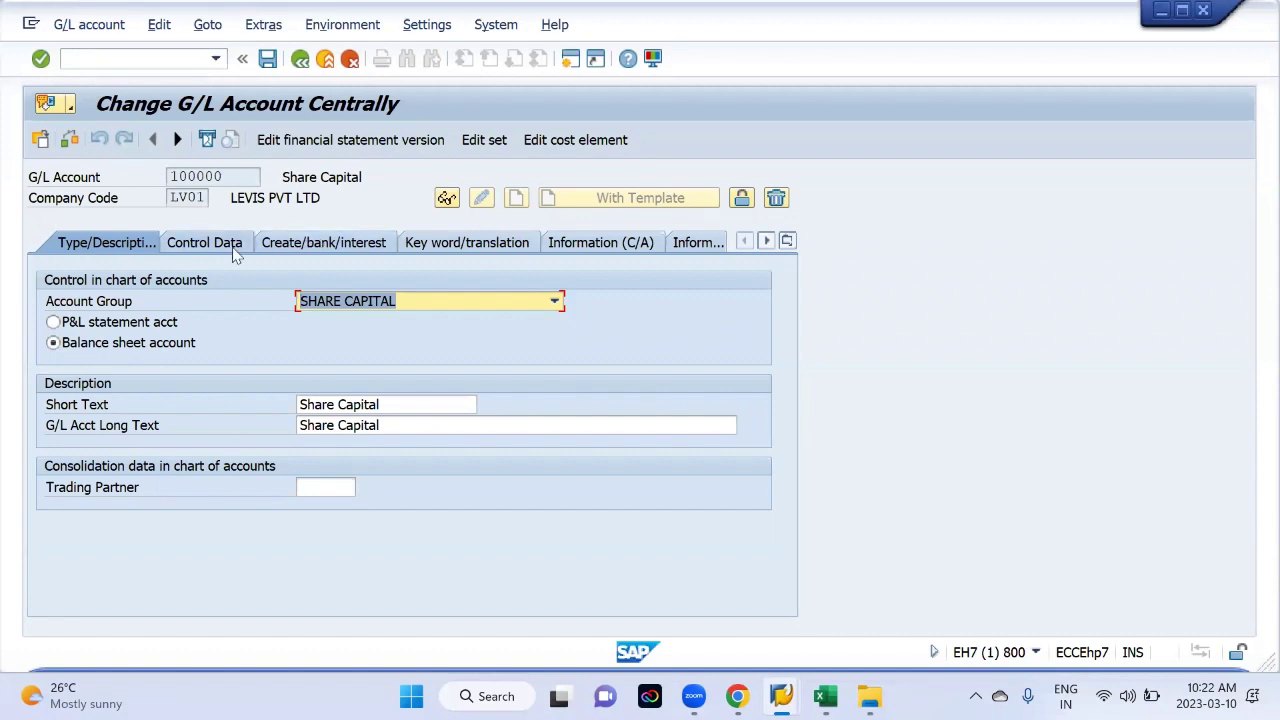
key(F3)
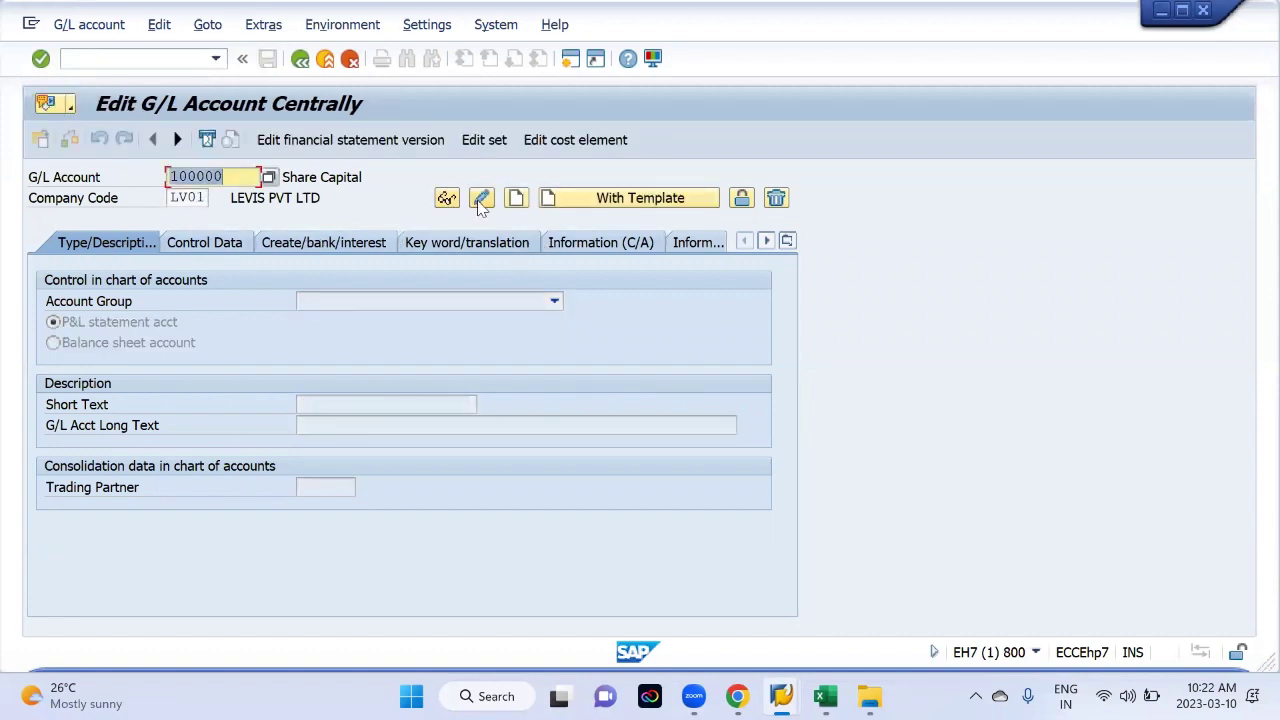
key(Tab)
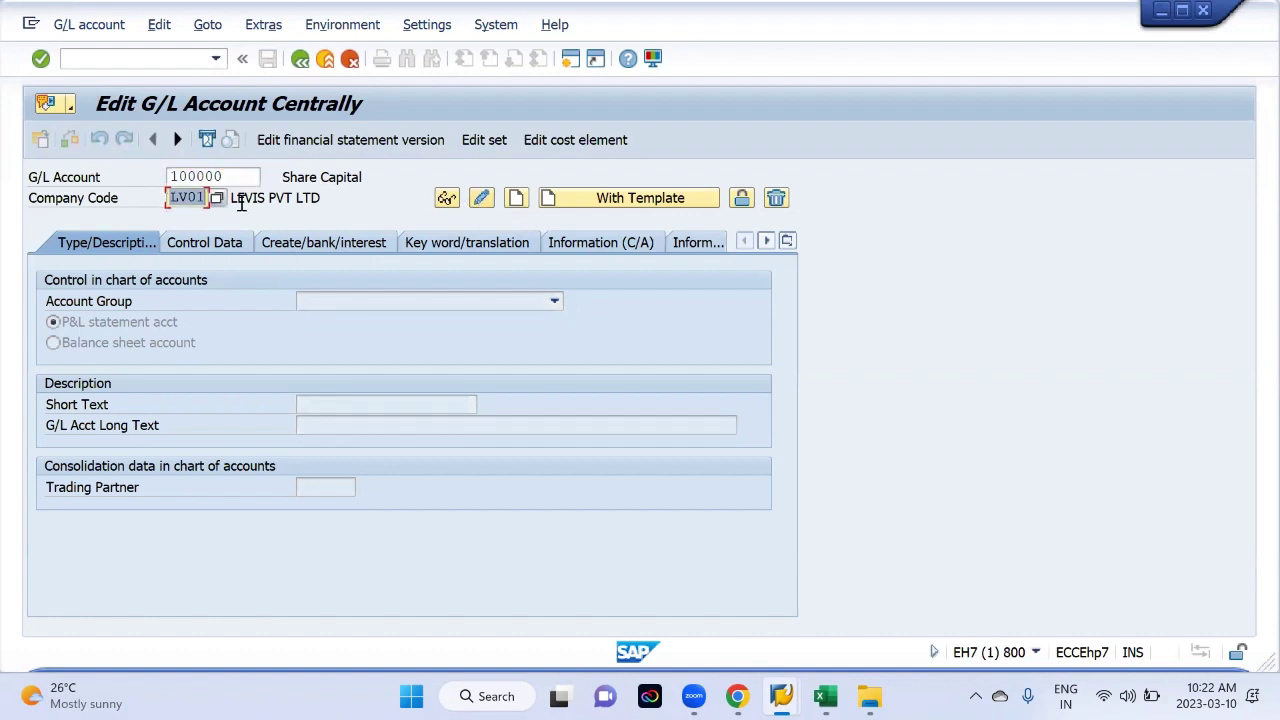
text(lv01)
key(BackSpace)
key(BackSpace)
key(BackSpace)
key(BackSpace)
key(Down)
key(Down)
key(Return)
key(Return)
key(Return)
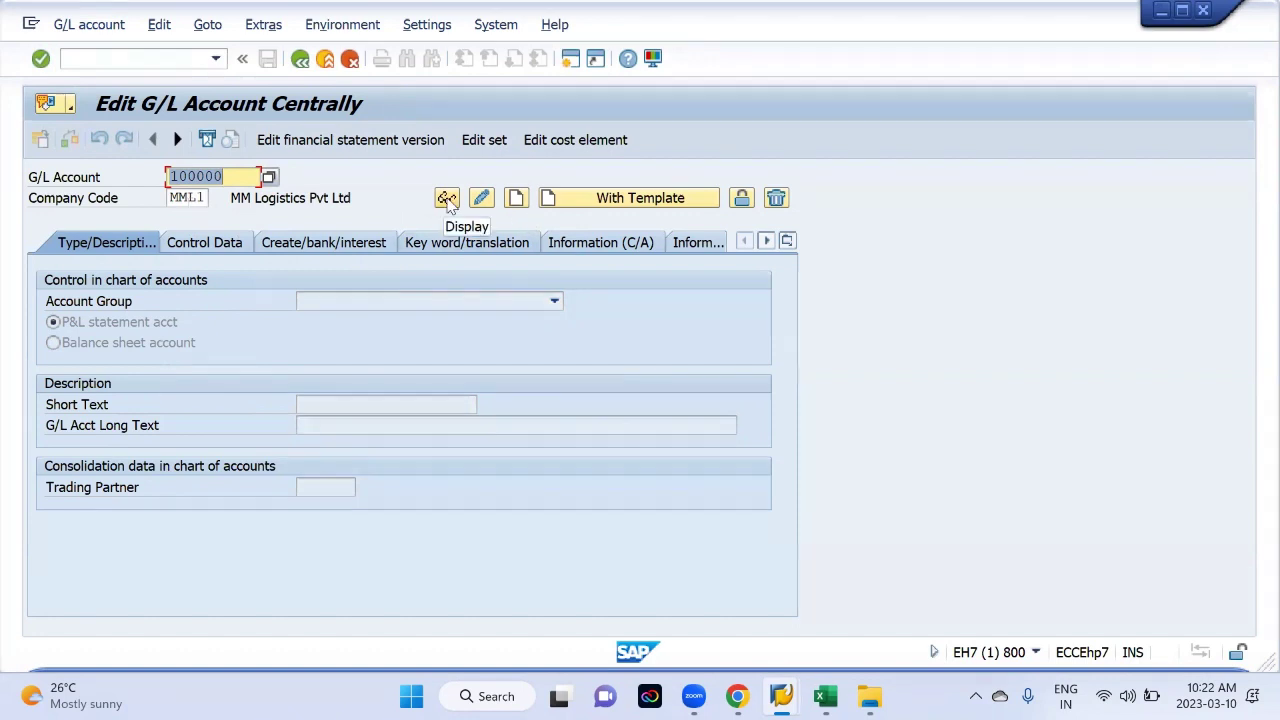
click(517, 199)
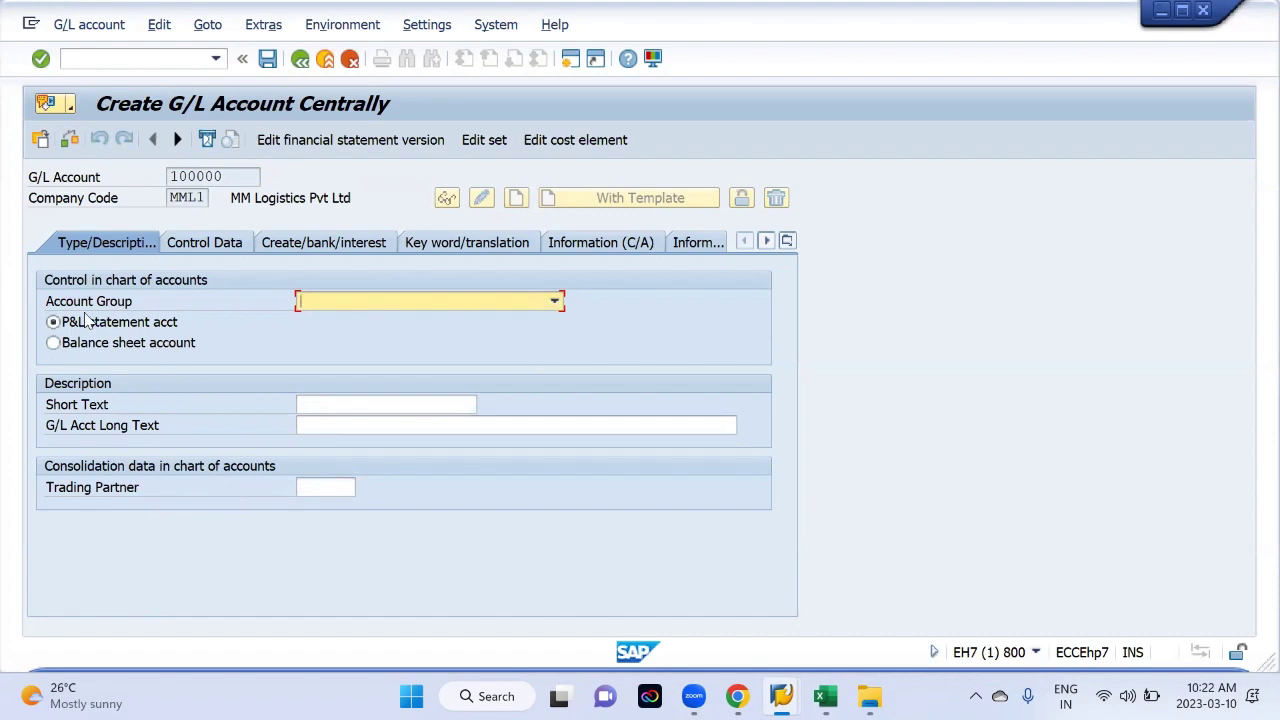
Step: Switch to the 1.Basic Settings workbook and look up the Share Capital number range in the Account Group - OBD4 table
key(alt+Tab)
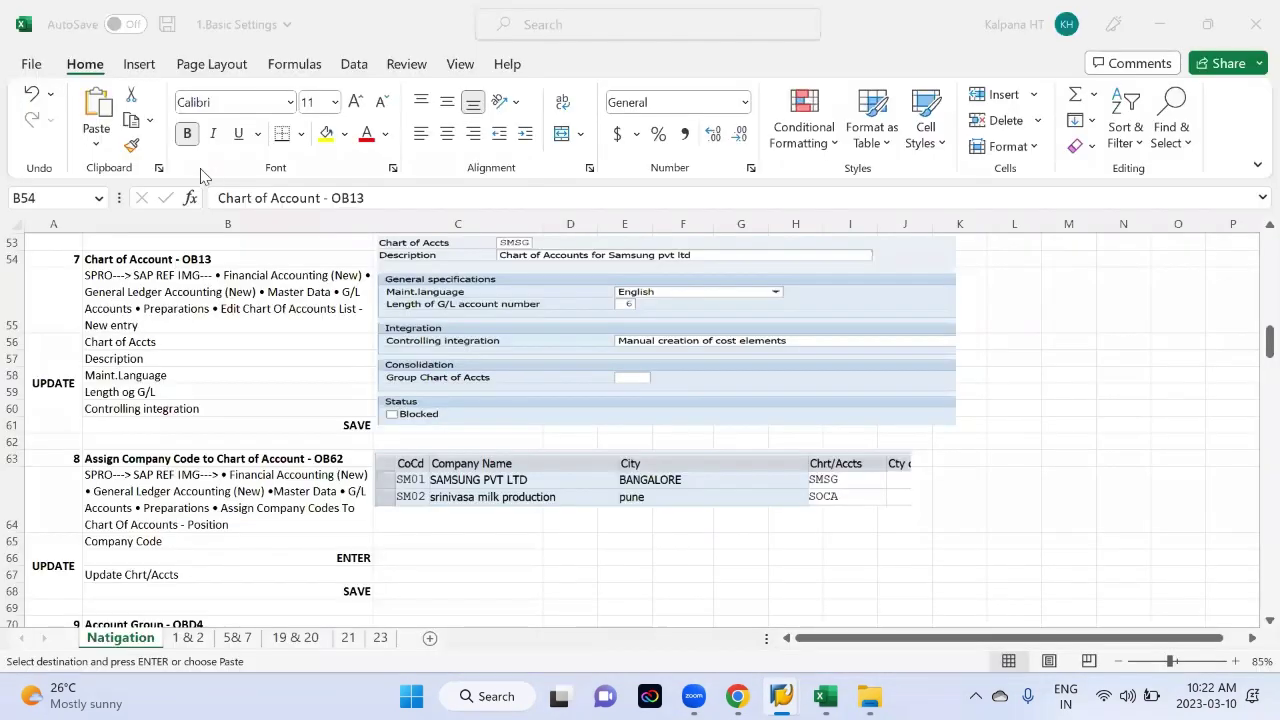
key(alt+Tab)
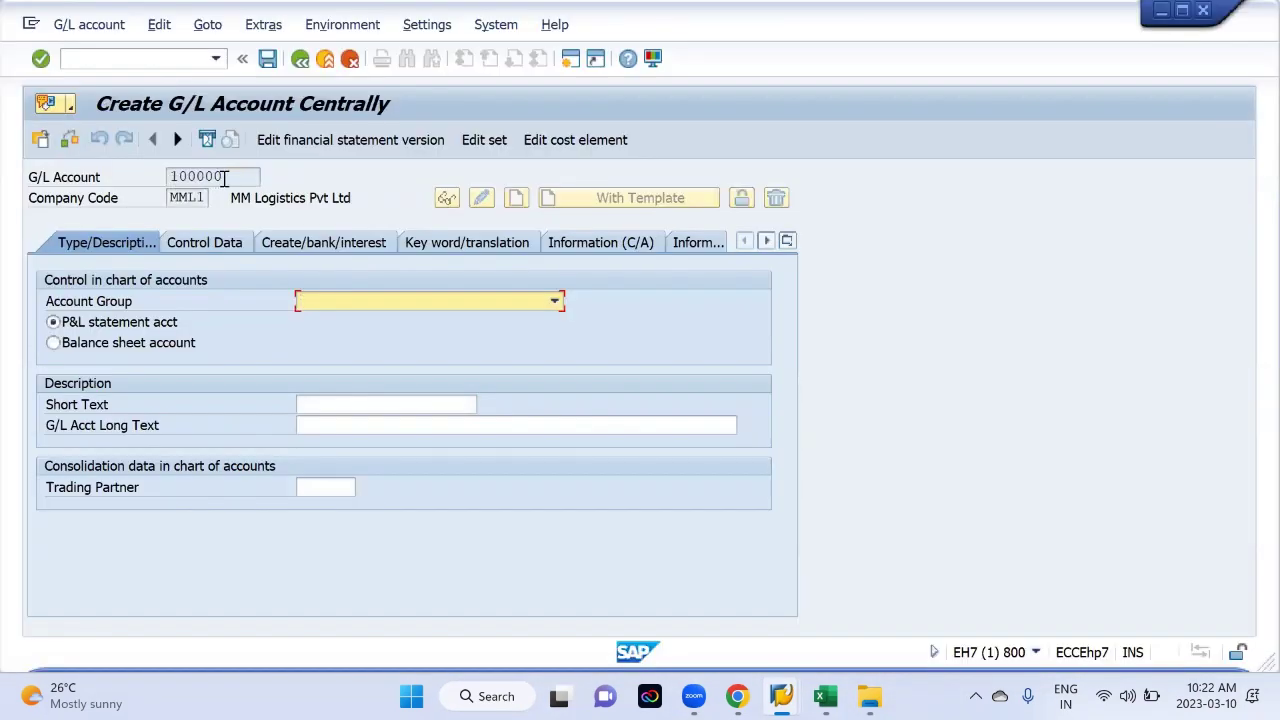
key(alt+Tab)
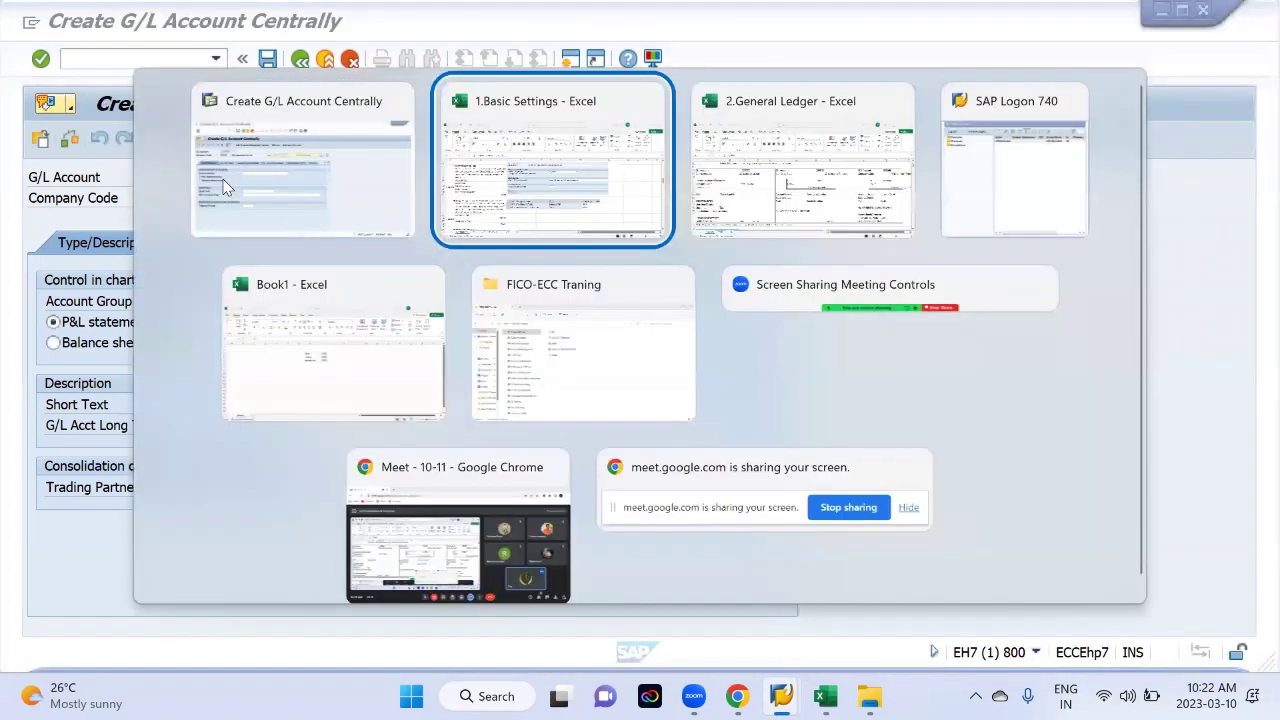
key(Right)
key(Right)
key(Right)
key(Up)
key(Right)
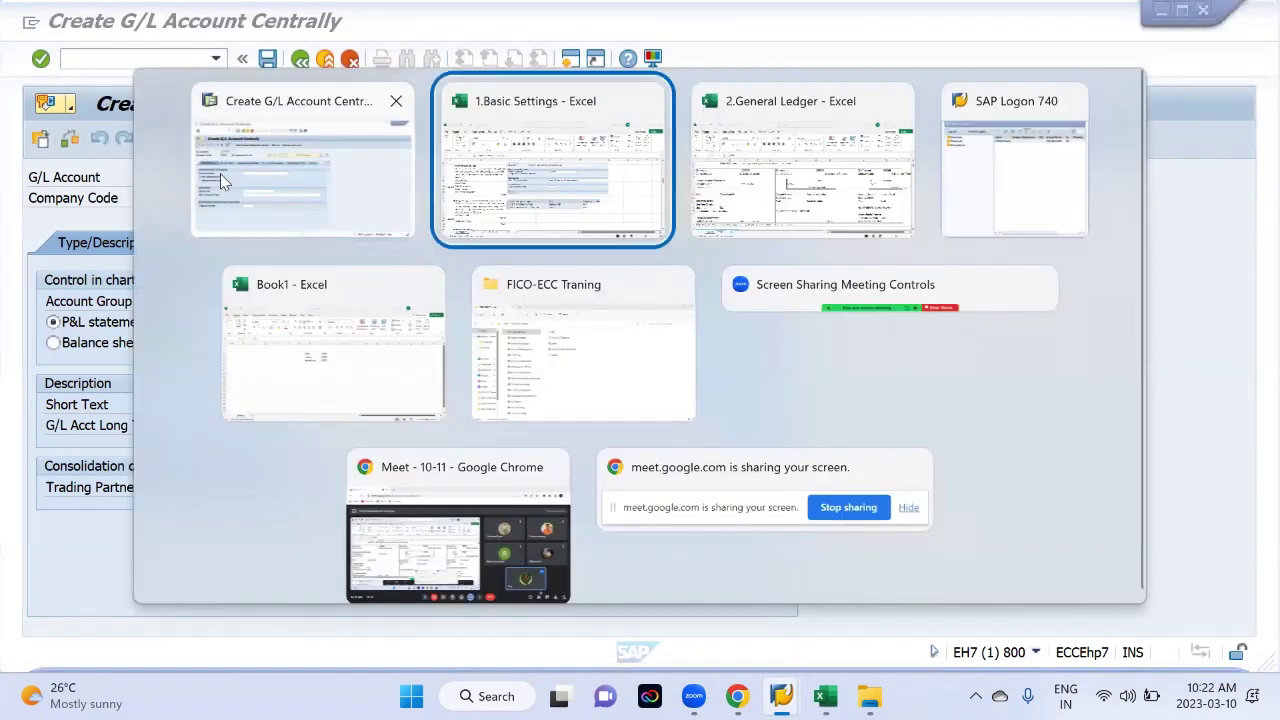
scroll(410, 400, down, 5)
click(584, 376)
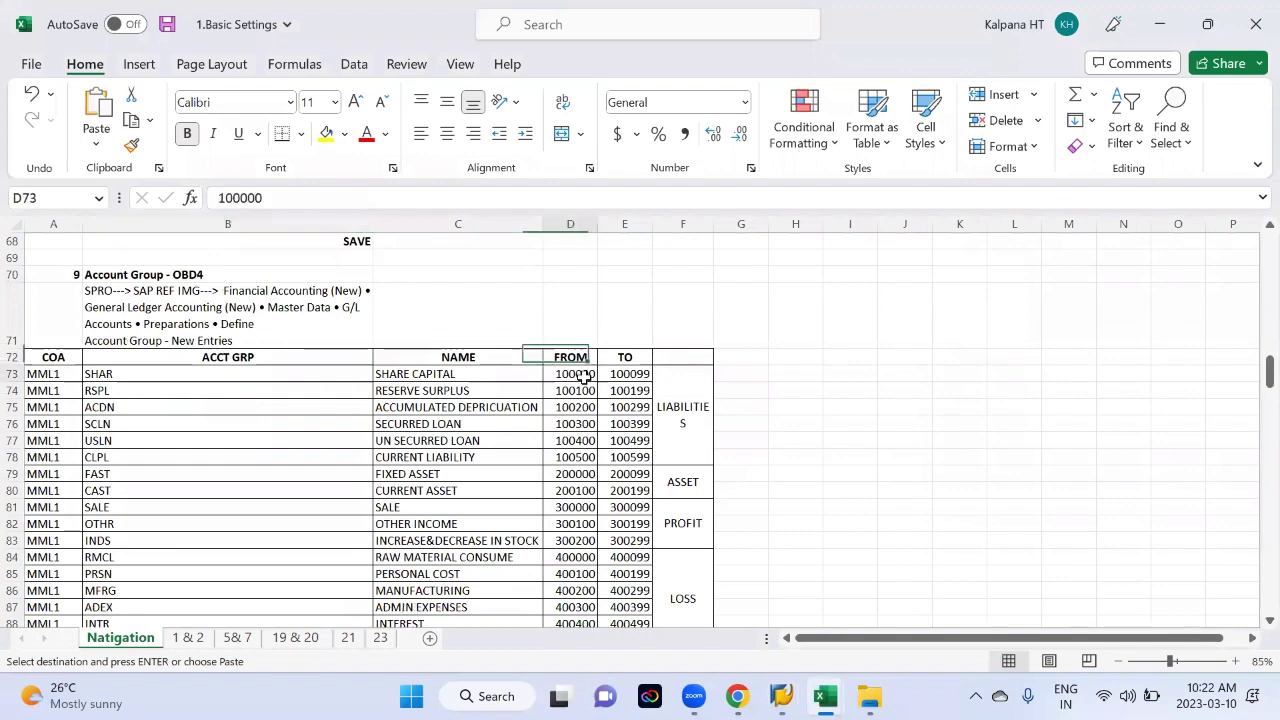
click(450, 373)
Step: Return to SAP and assign the SHARE CAPITAL account group to the new G/L account 100000
key(alt+Tab)
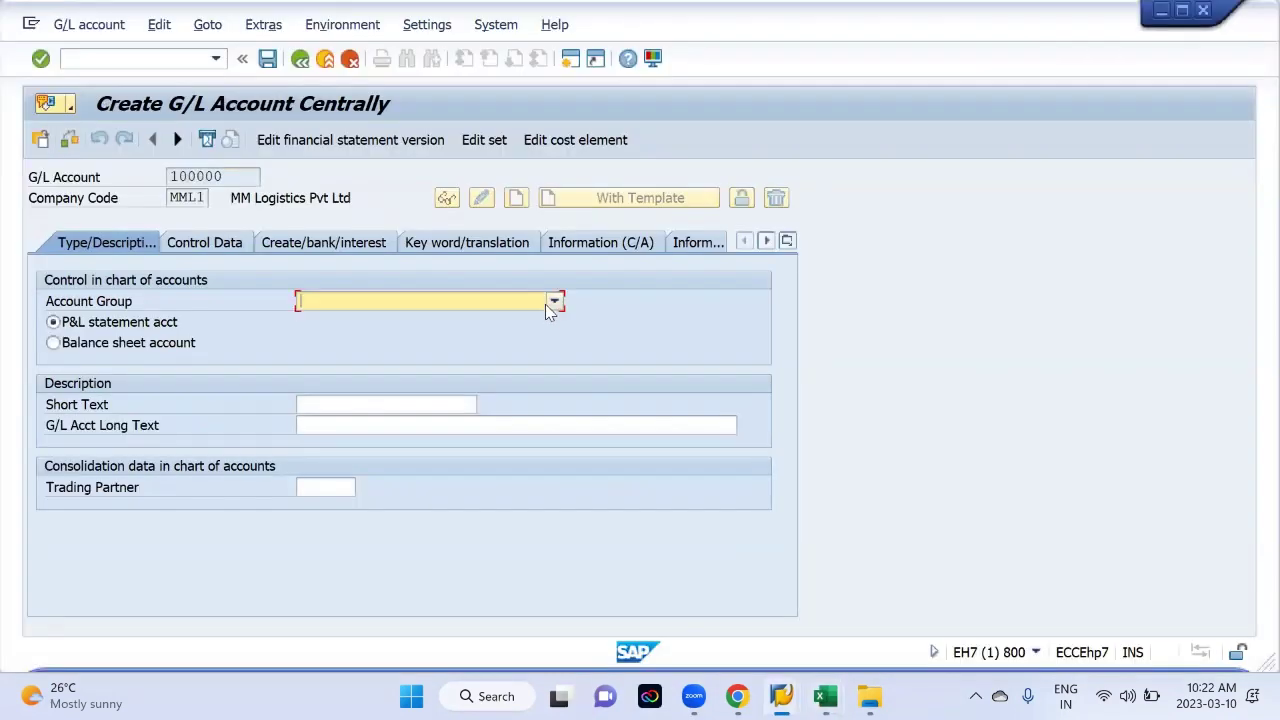
click(553, 301)
scroll(415, 508, down, 2)
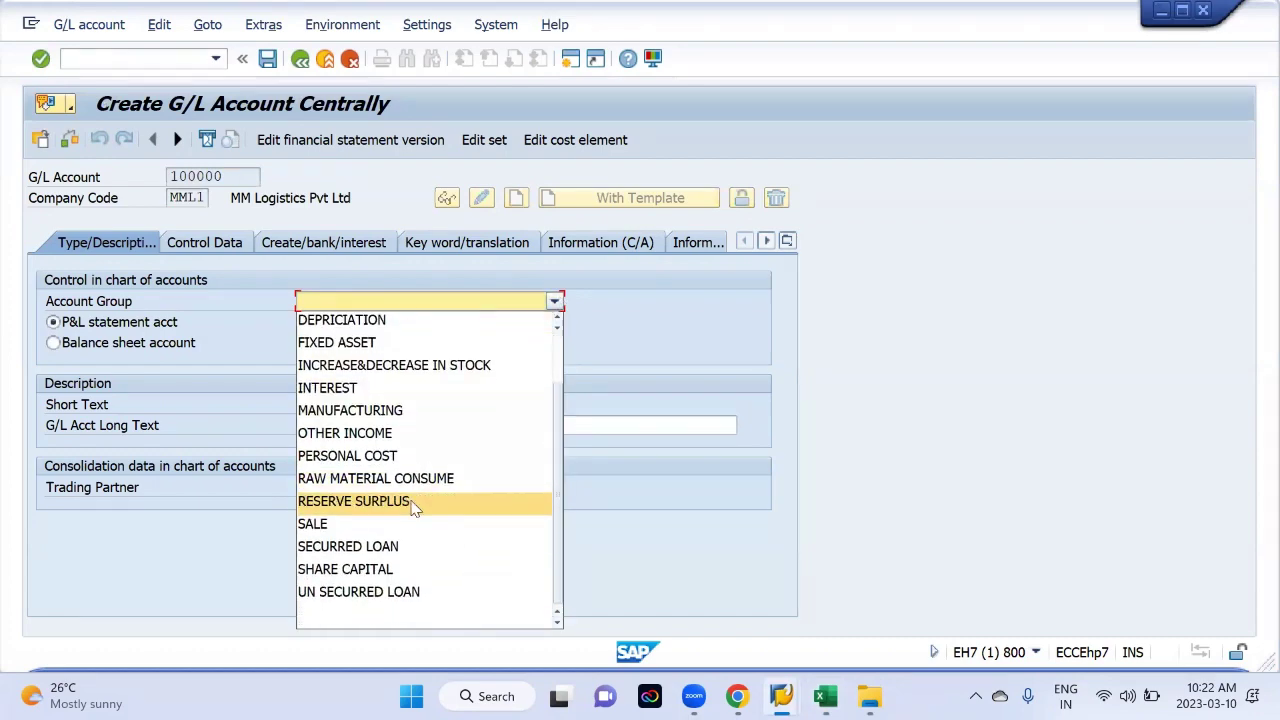
key(alt+Tab)
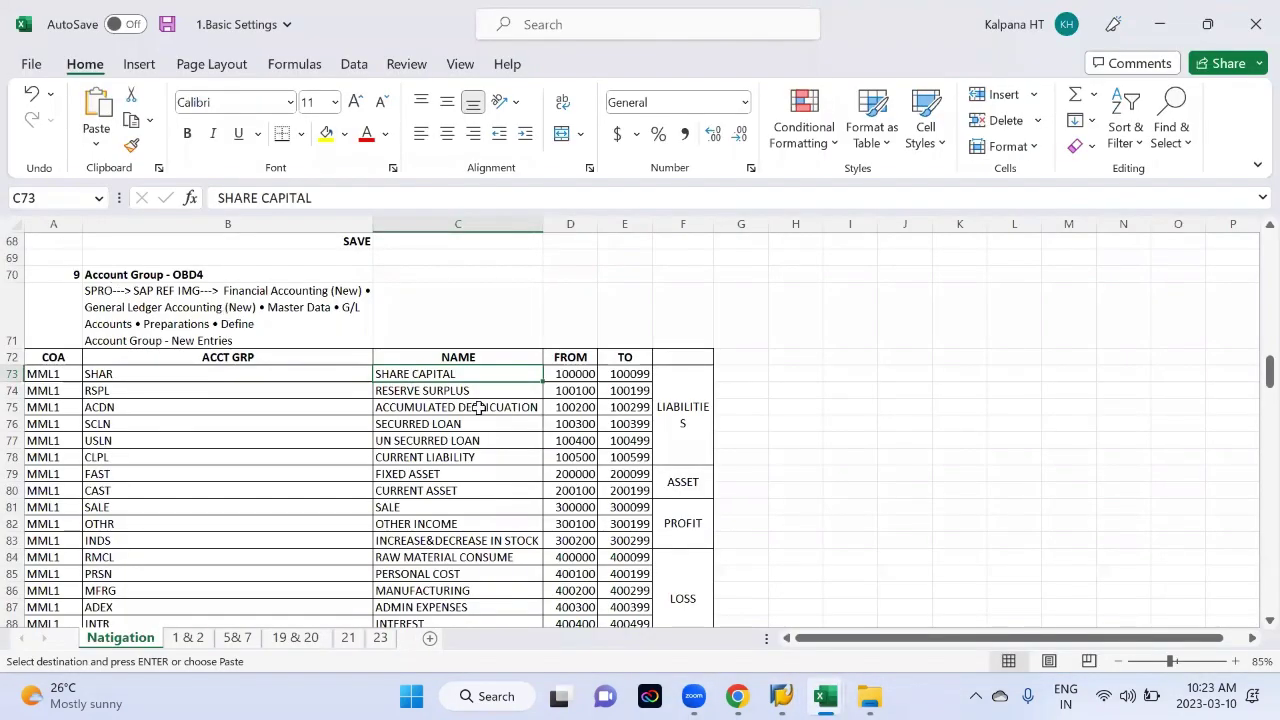
key(alt+Tab)
click(391, 303)
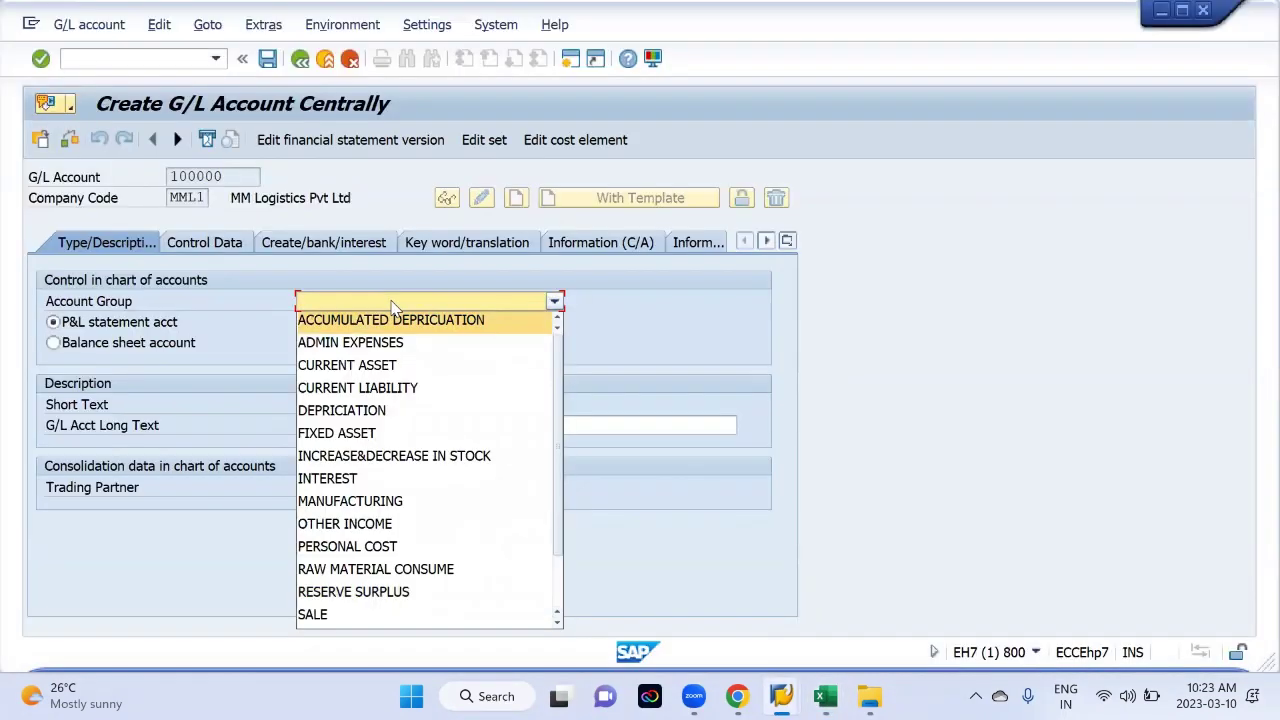
scroll(364, 559, down, 1)
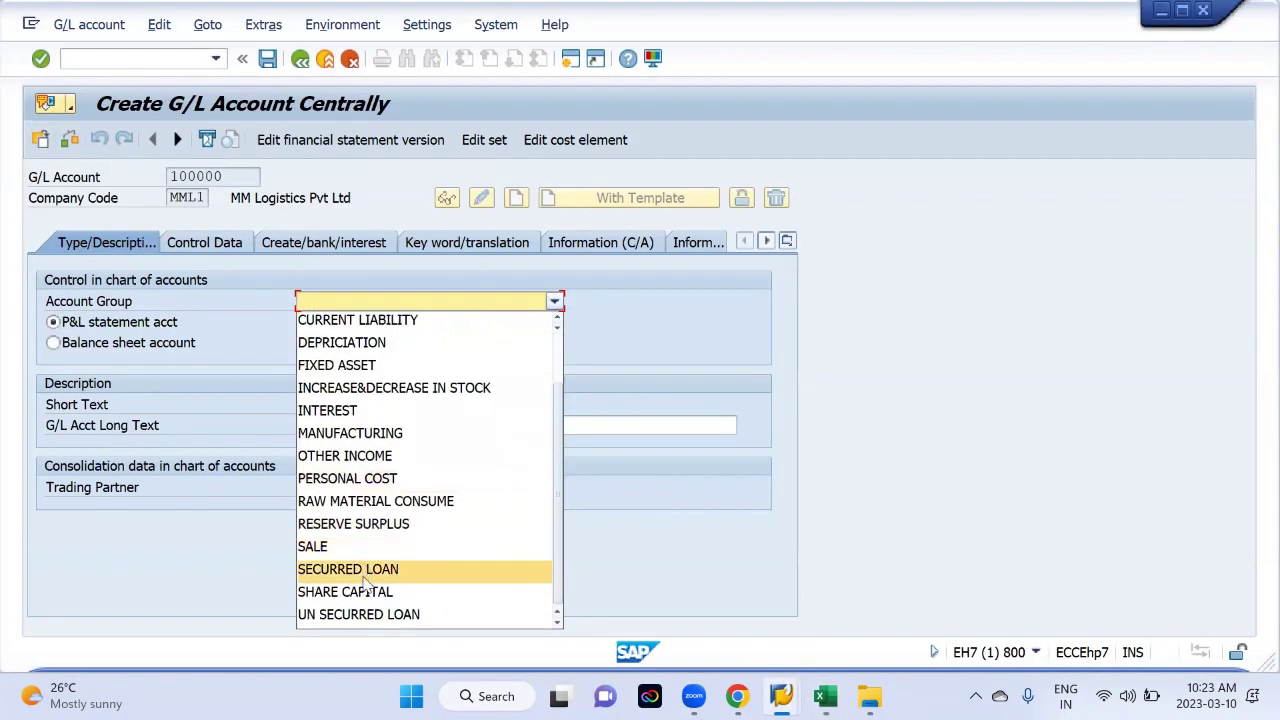
click(365, 591)
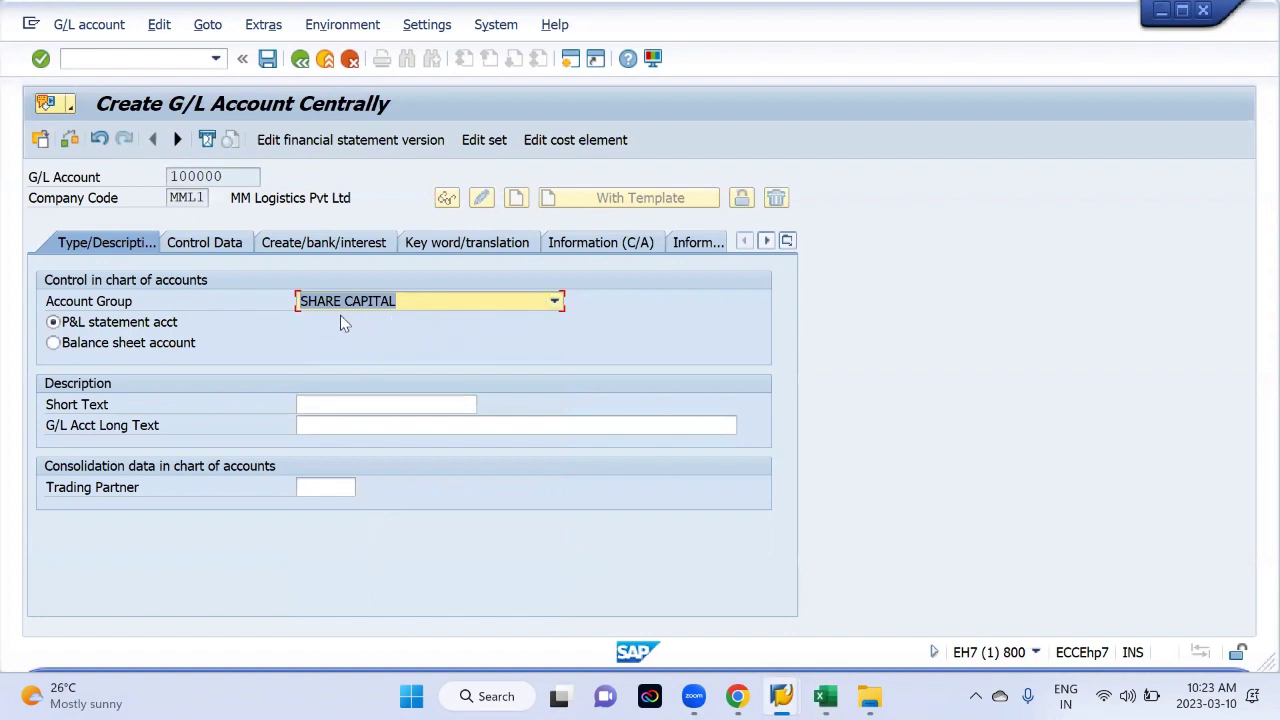
Step: Try assigning the OTHER INCOME account group to G/L account 100000
click(436, 305)
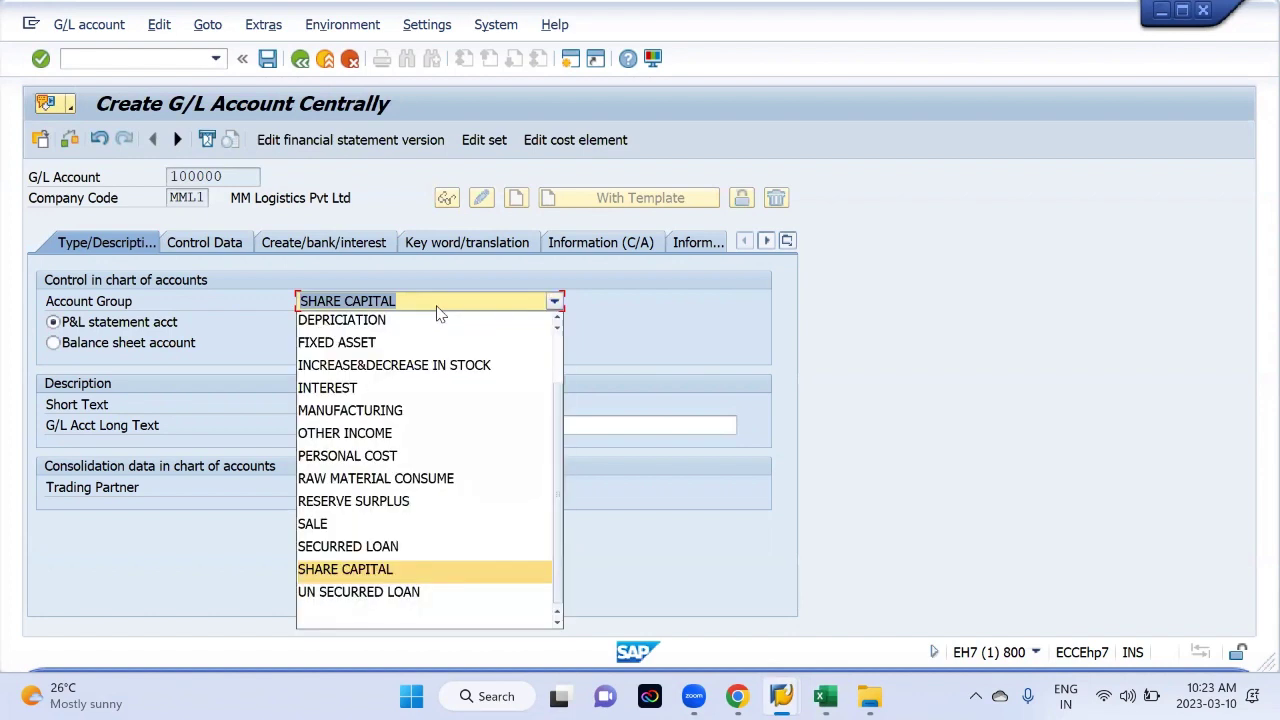
click(384, 441)
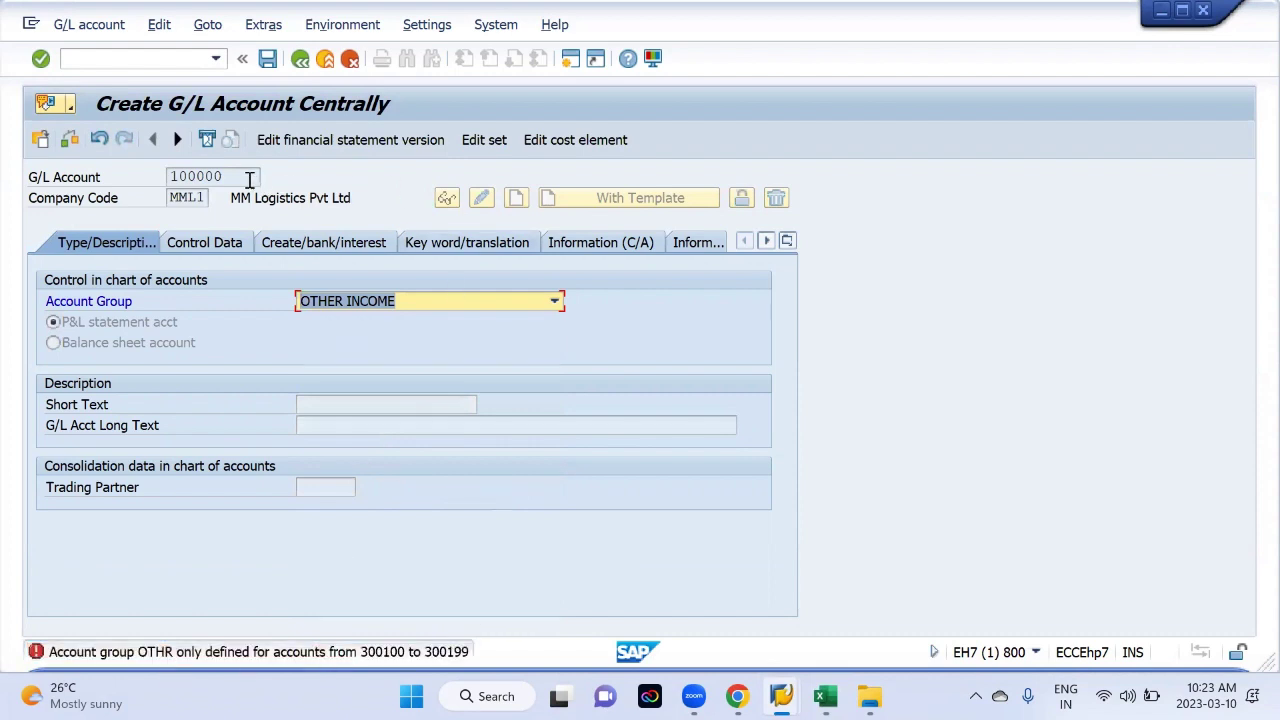
drag(250, 178, 172, 177)
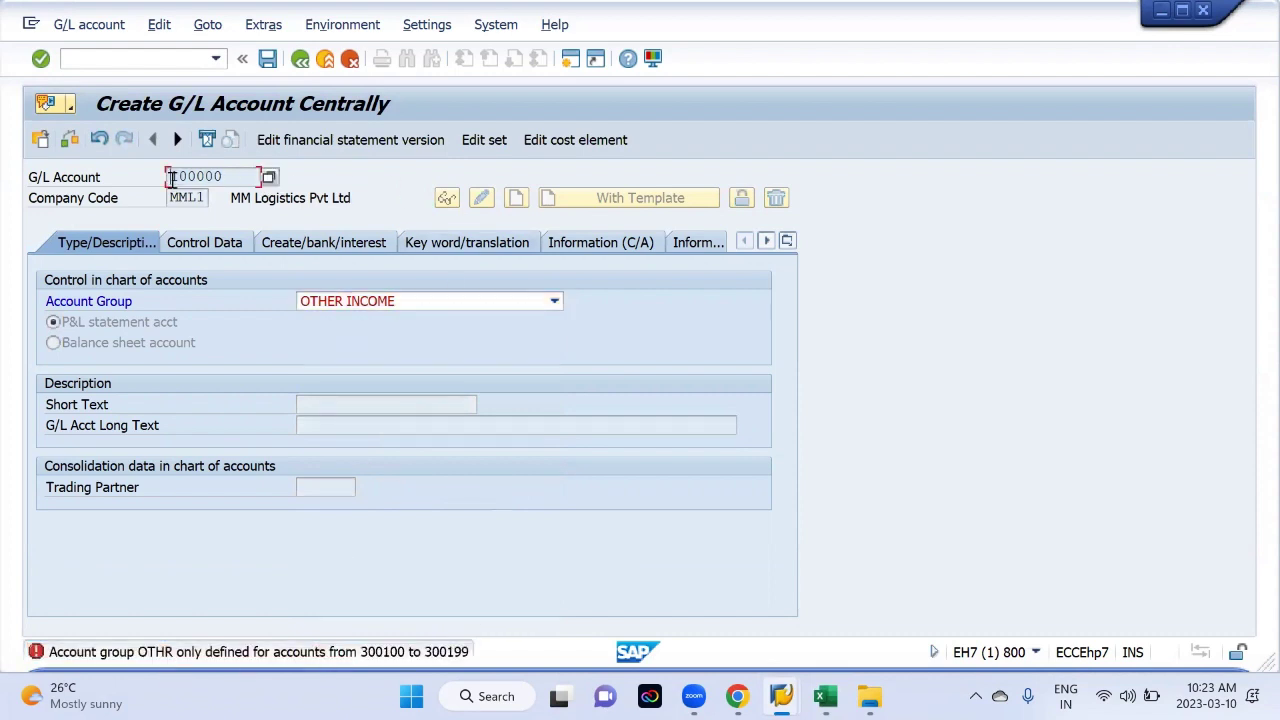
Step: Check the Share Capital row's From and To account numbers in the 1.Basic Settings workbook
key(alt+Tab)
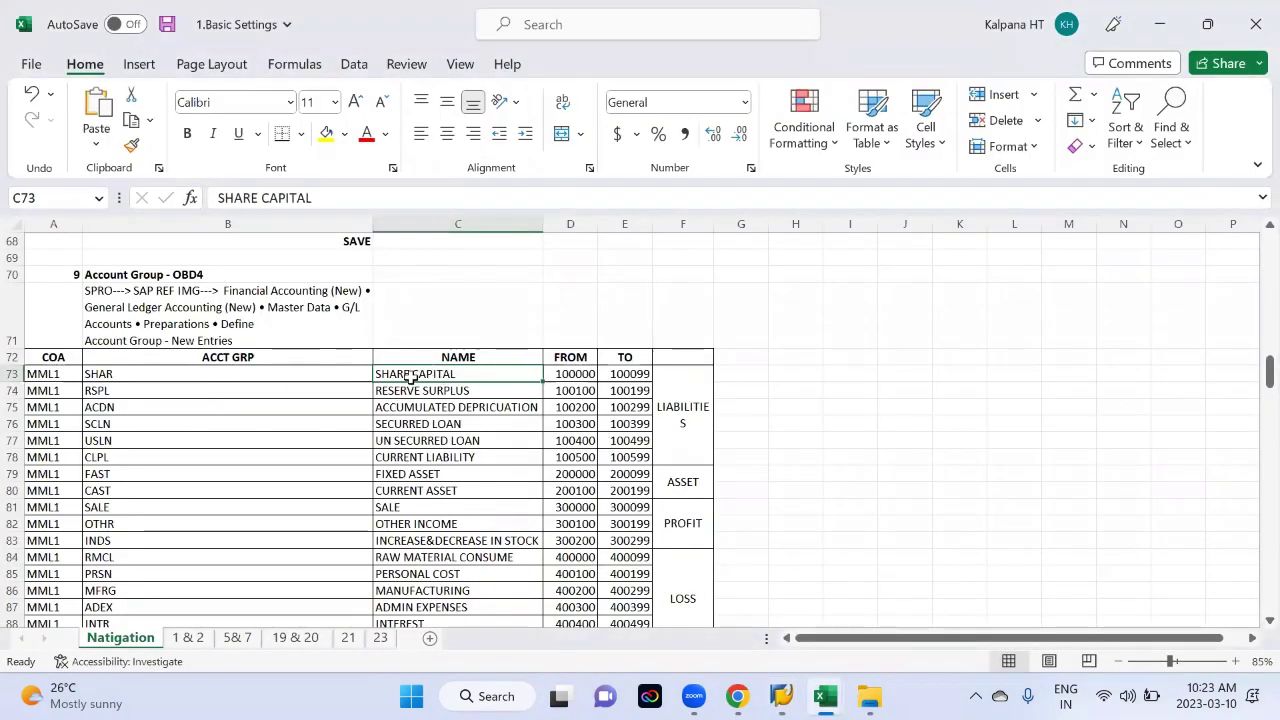
click(578, 375)
click(616, 376)
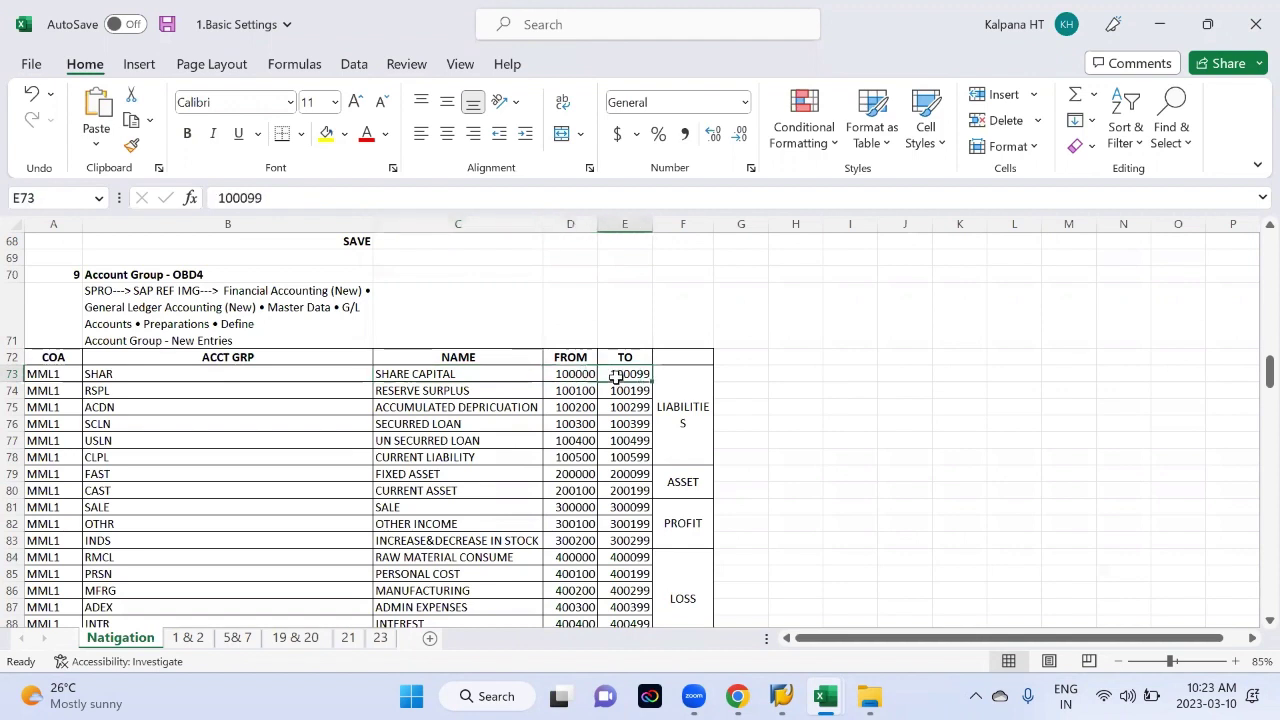
click(556, 376)
click(500, 372)
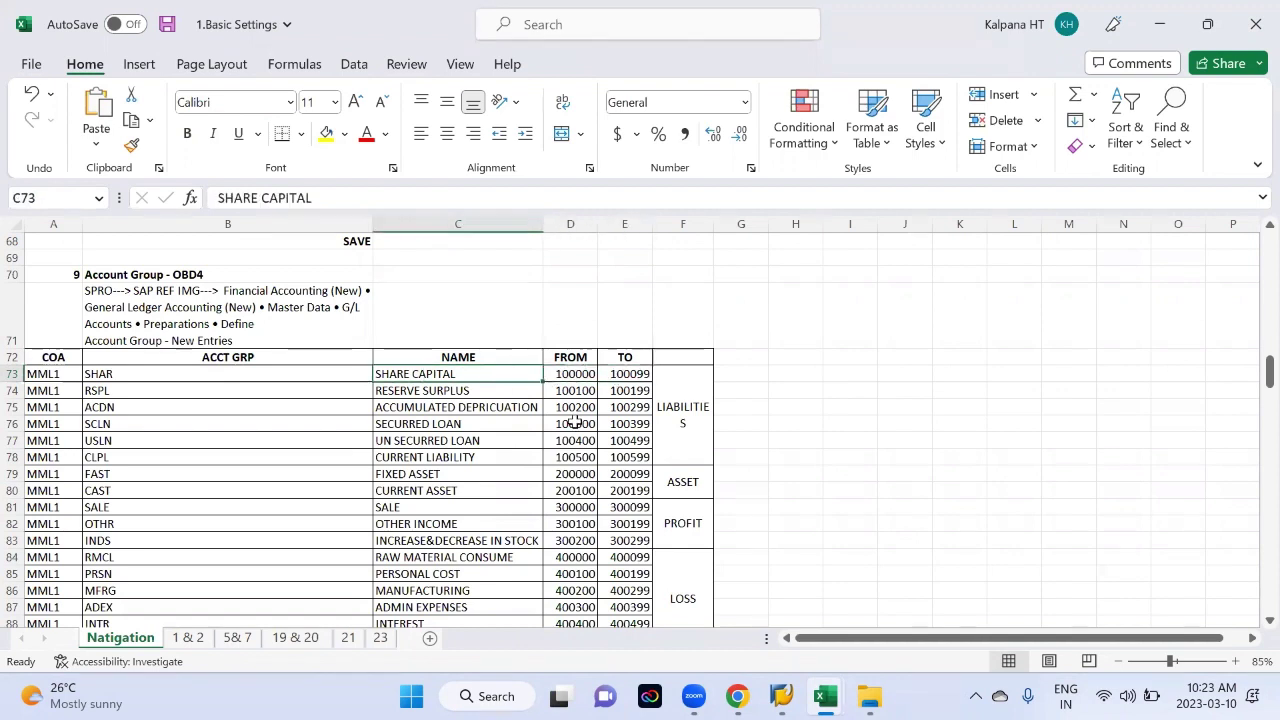
Step: Back in SAP, set the account group to SHARE CAPITAL and classify the account as a balance sheet account
key(alt+Tab)
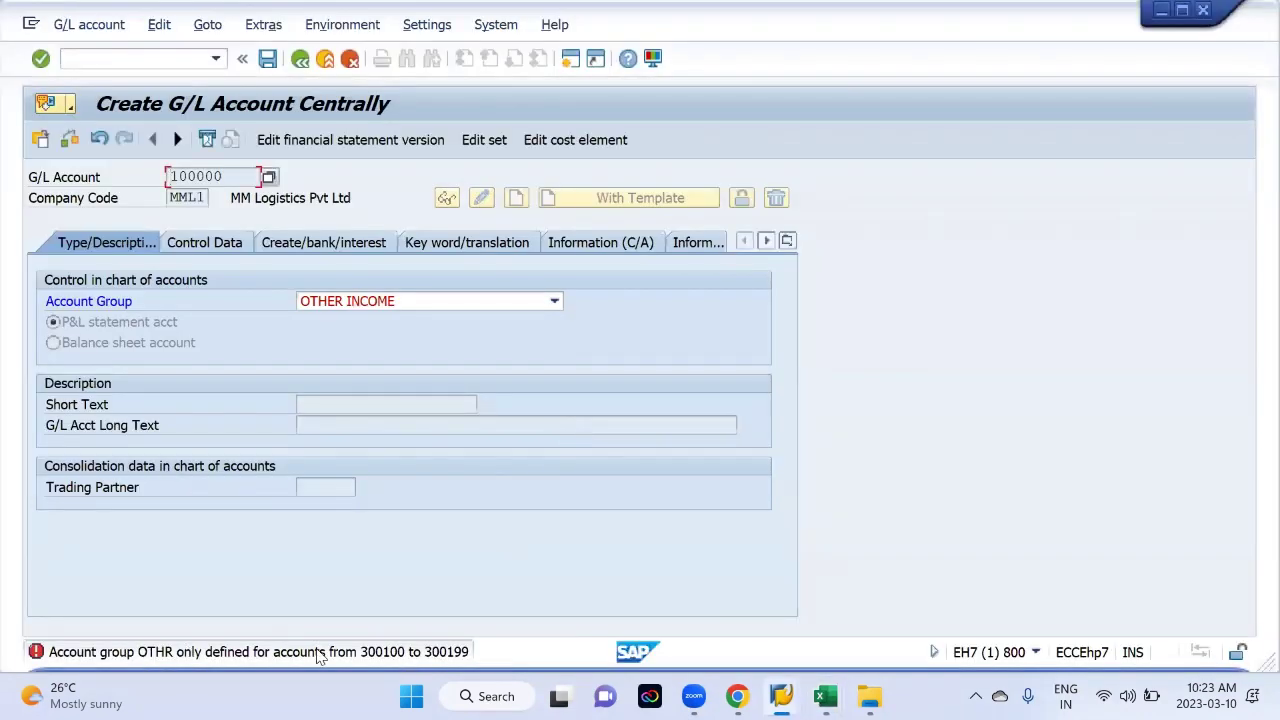
click(468, 304)
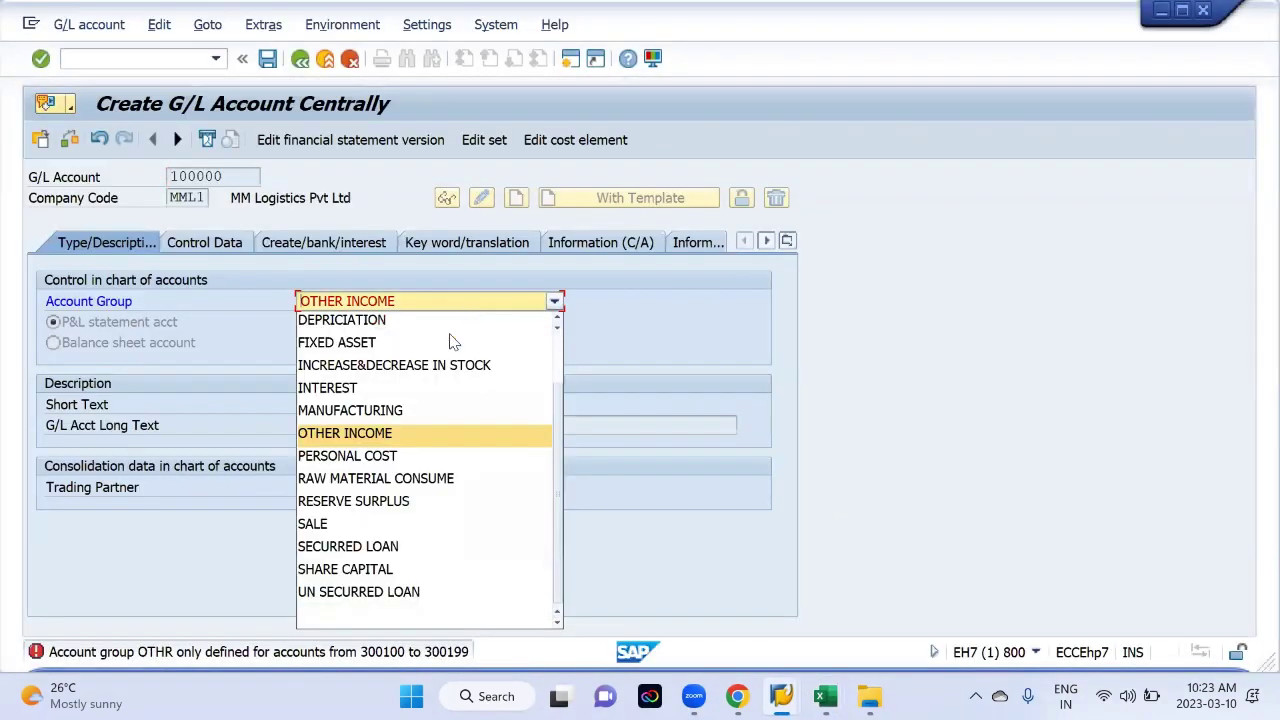
click(350, 569)
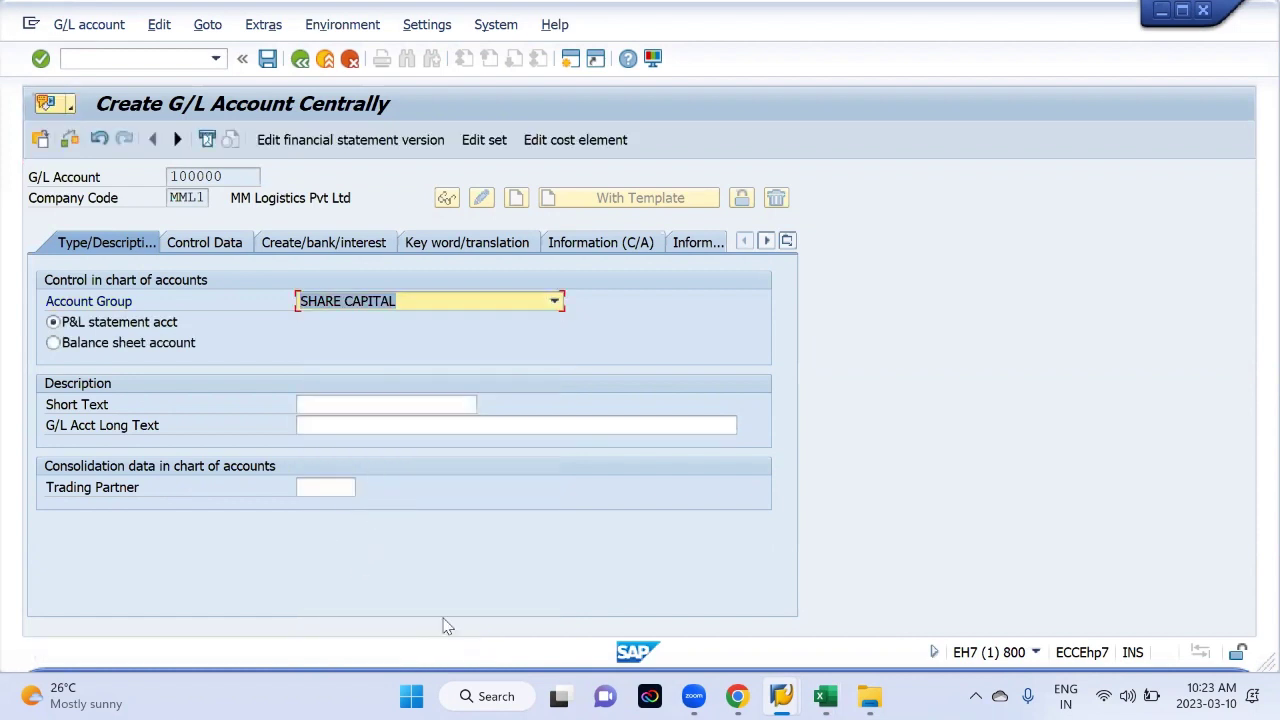
click(138, 345)
Step: Copy "Share Capital" from the TEXT row of the 2.General Ledger workbook into the account's Short Text and G/L Acct Long Text
click(323, 424)
key(alt+Tab)
key(Right)
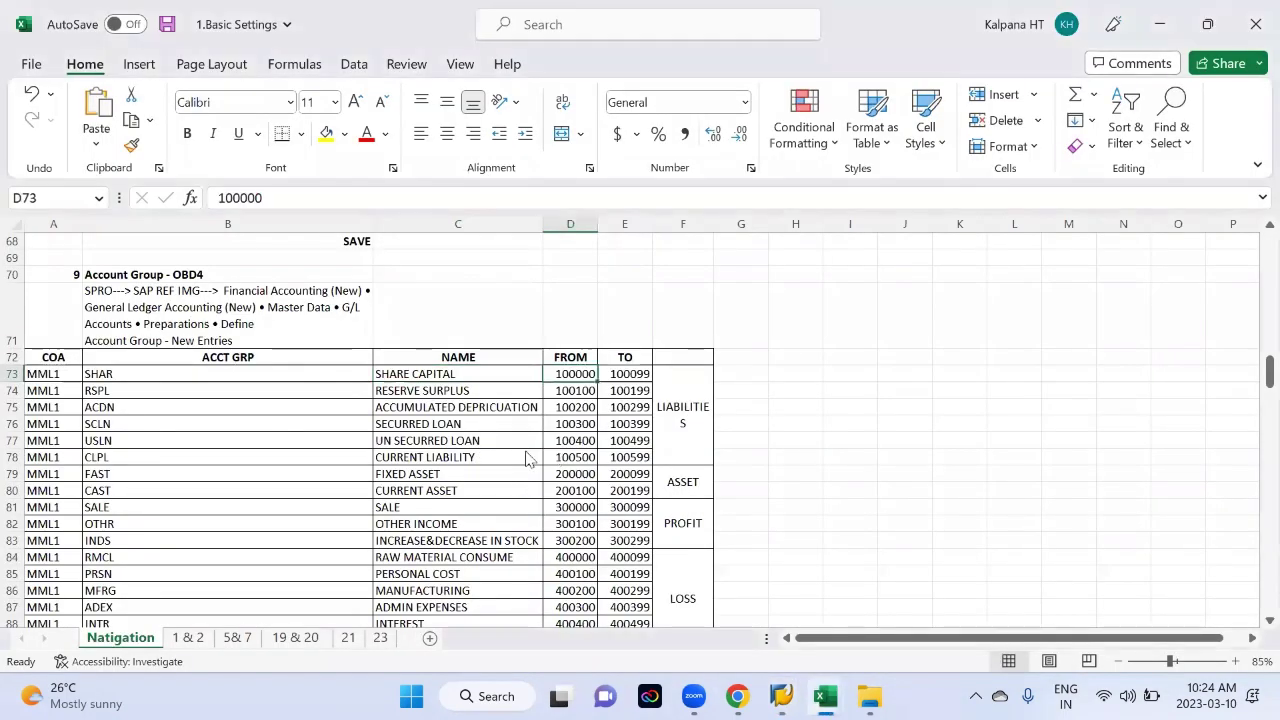
key(alt+Tab)
key(alt+Tab)
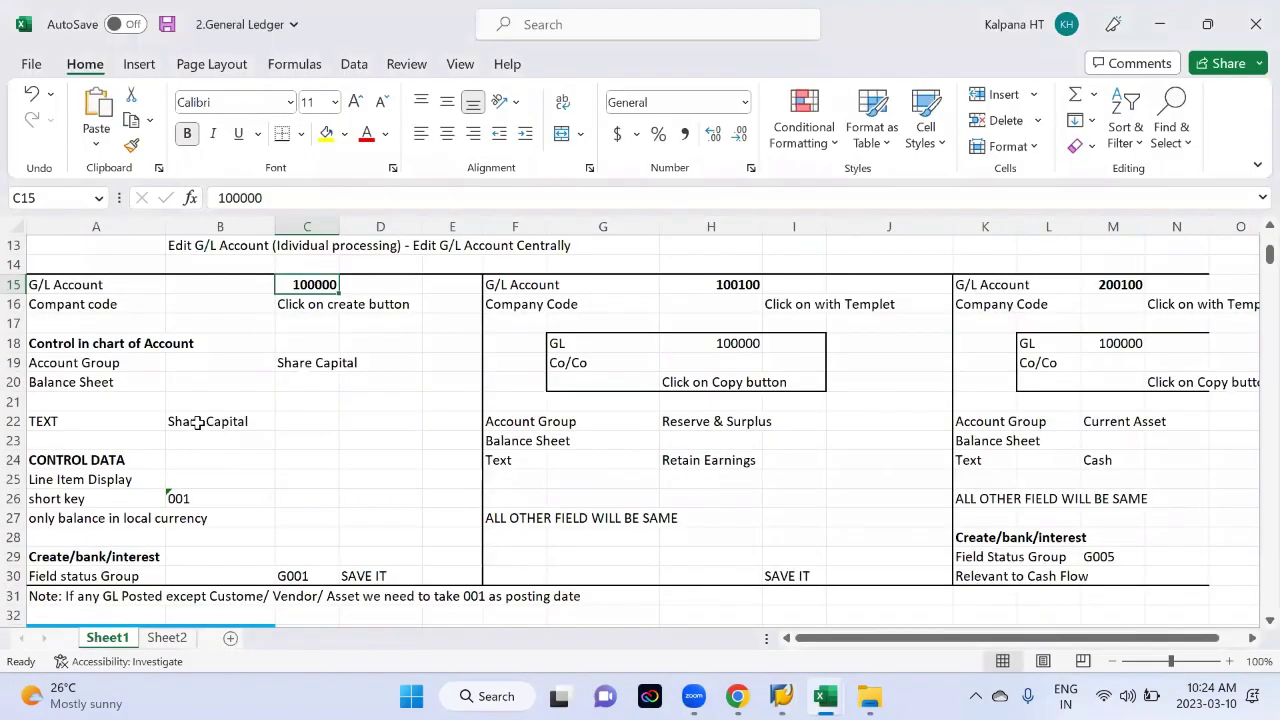
click(197, 425)
key(ctrl+c)
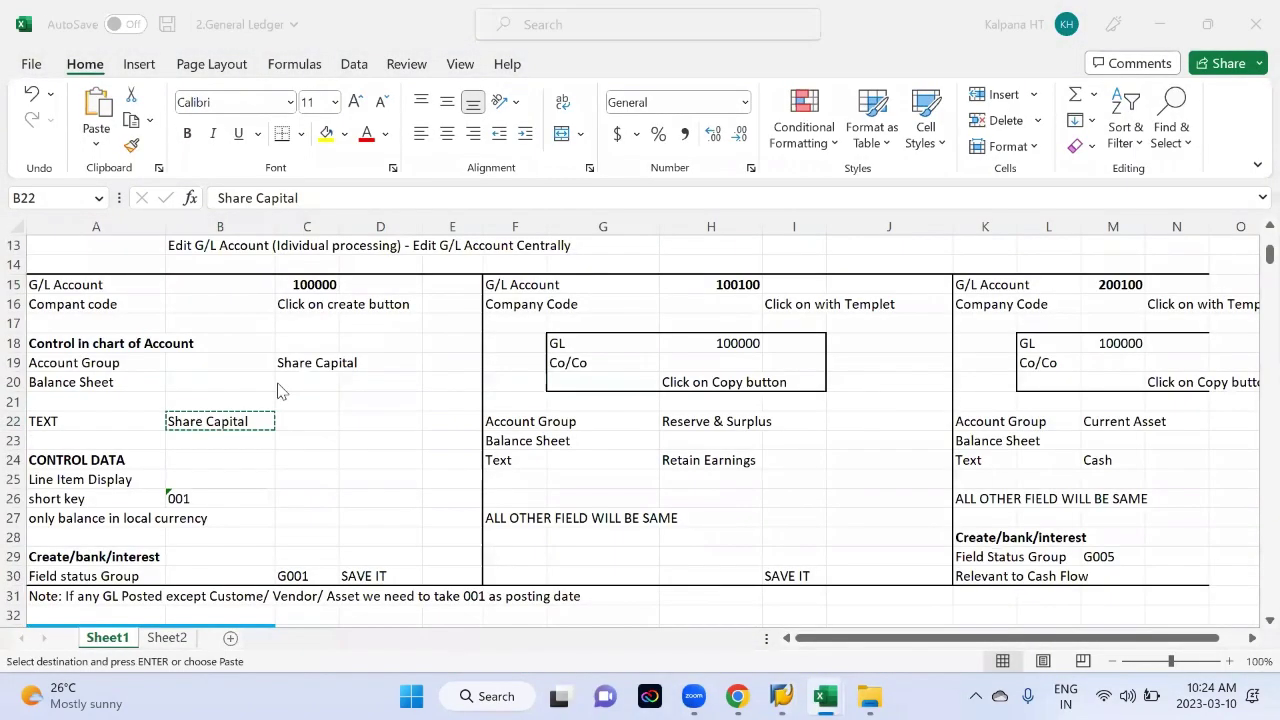
key(alt+Tab)
click(342, 406)
key(ctrl+v)
click(337, 425)
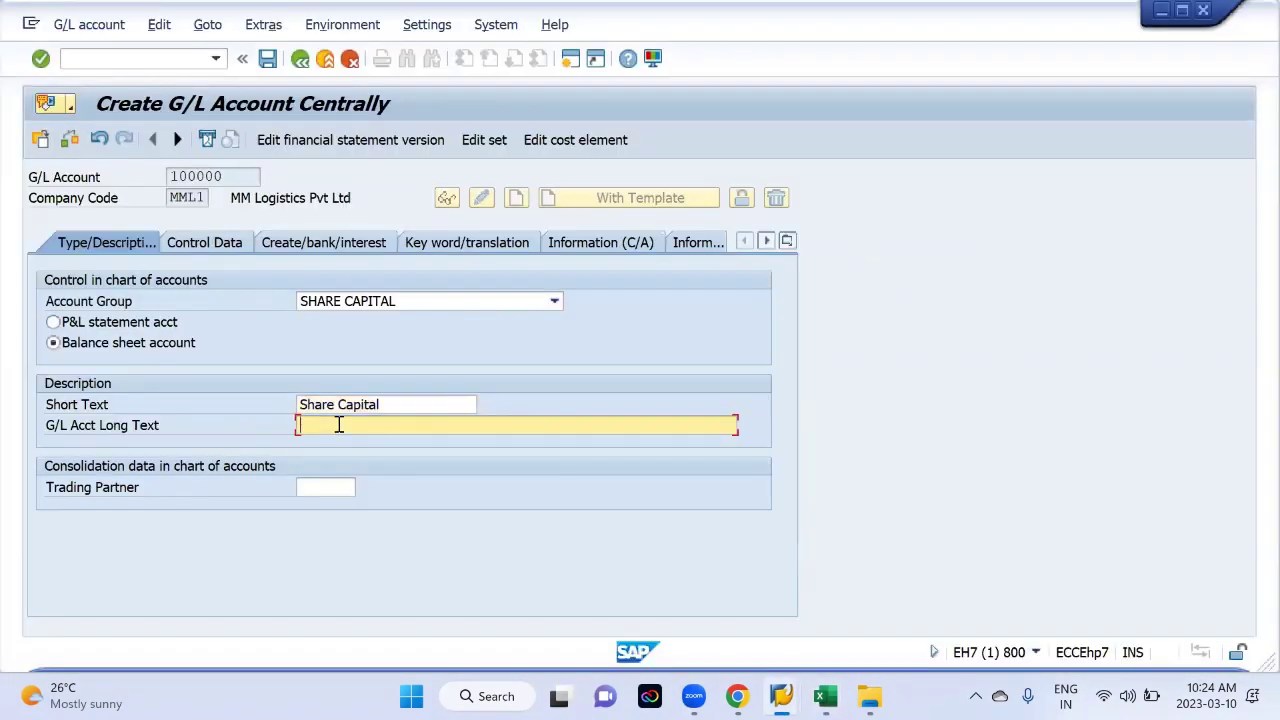
key(ctrl+v)
Step: In the account's Control Data, enable Only balances in local crcy and Line item display, and set Sort key to 001 (Posting date)
click(207, 247)
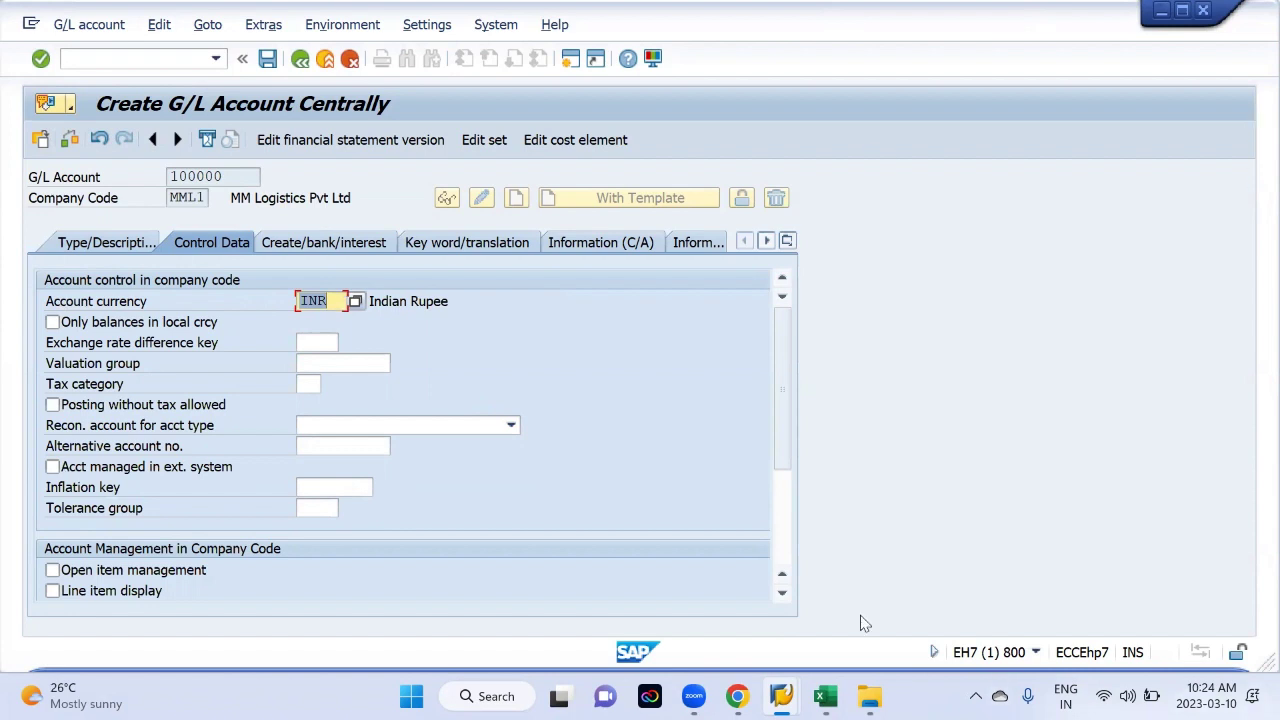
click(52, 322)
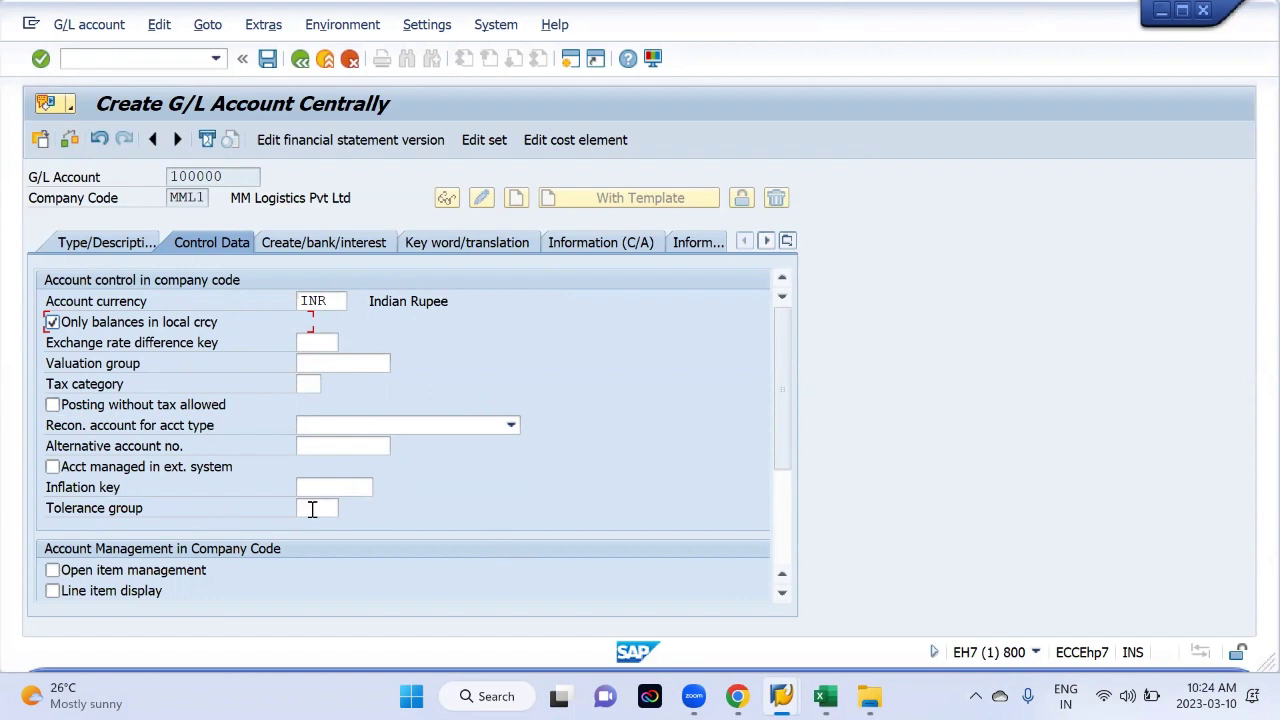
click(118, 598)
scroll(320, 578, down, 2)
click(310, 487)
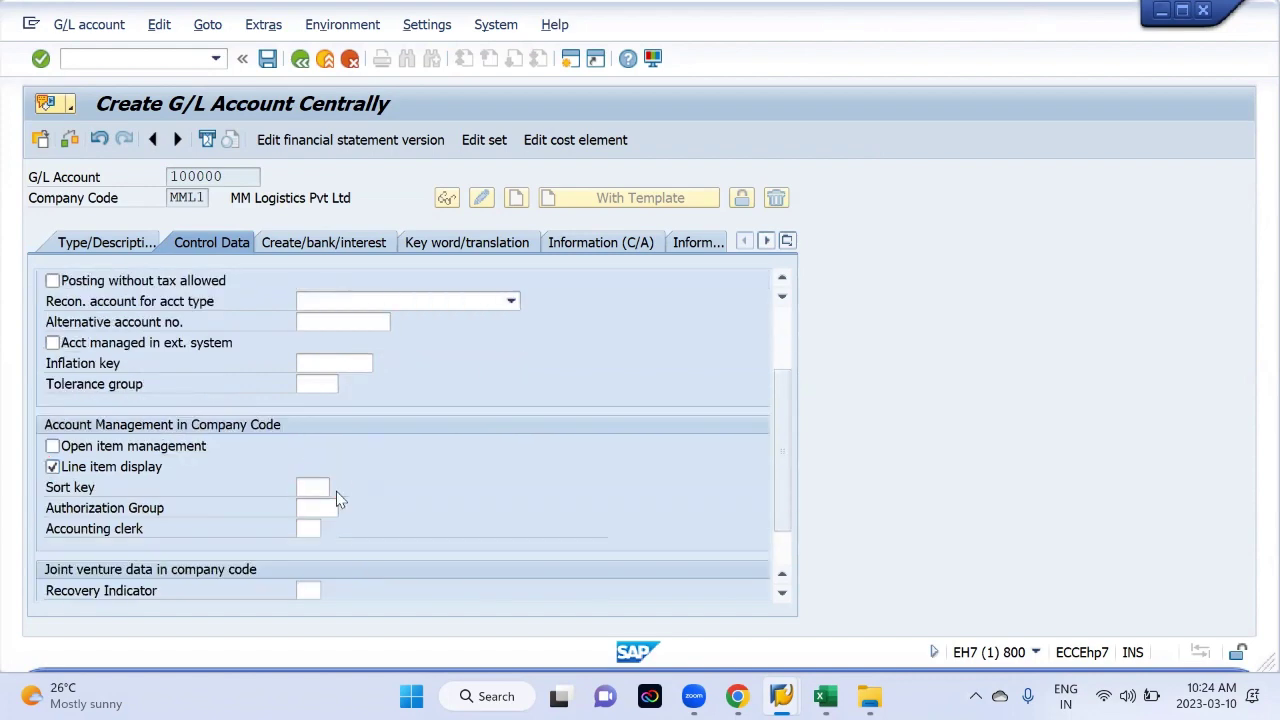
click(336, 489)
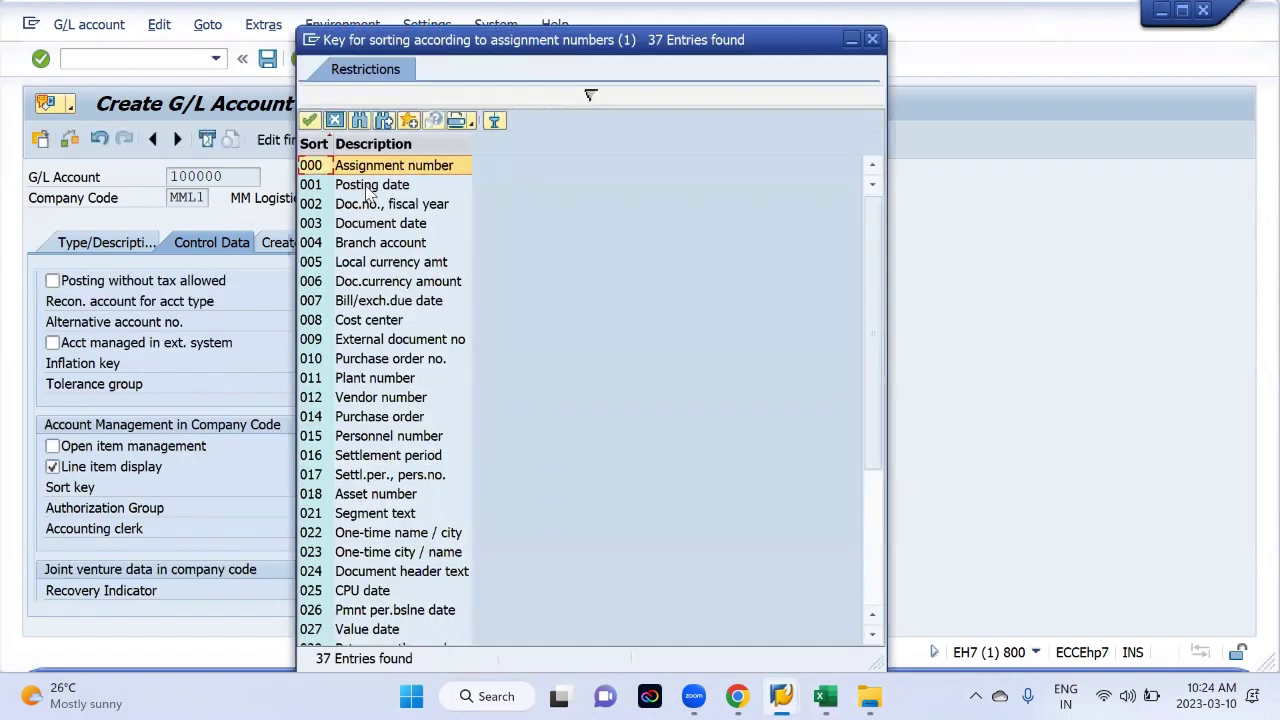
double_click(372, 186)
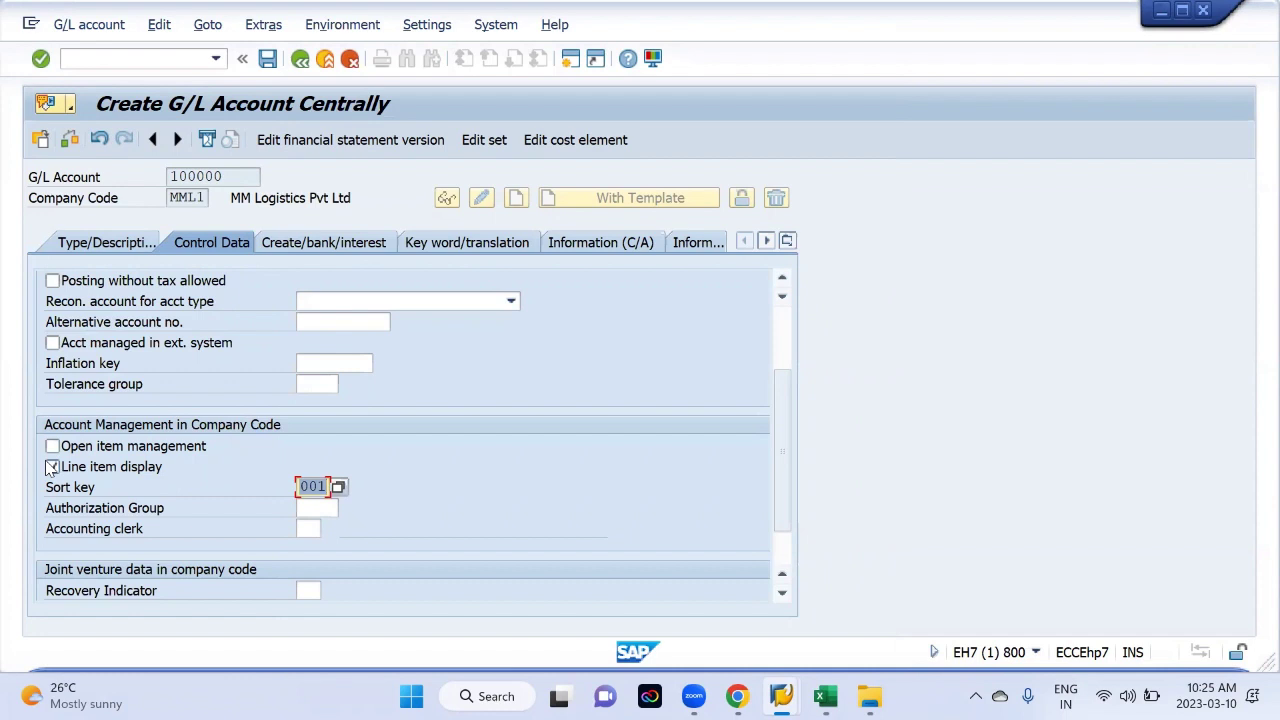
click(222, 176)
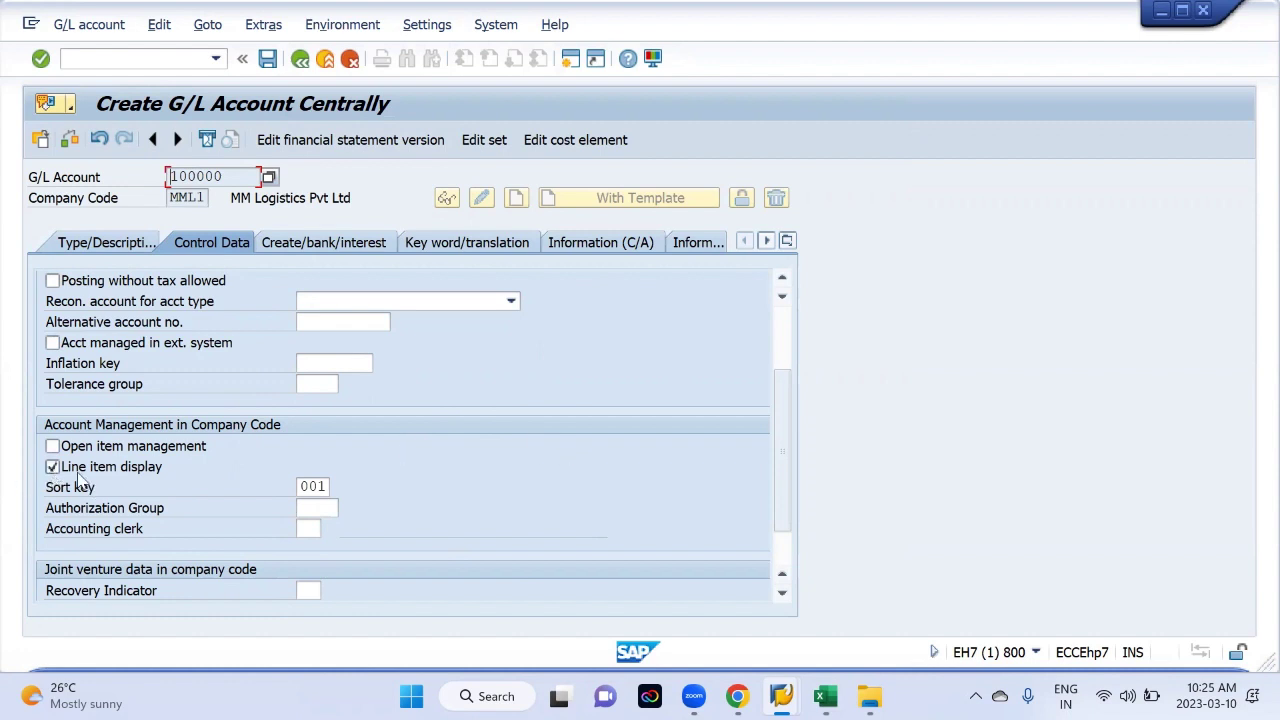
Step: Choose Sort key 001 (Posting date) from the list of possible values and confirm the Control Data entries
click(319, 488)
click(331, 487)
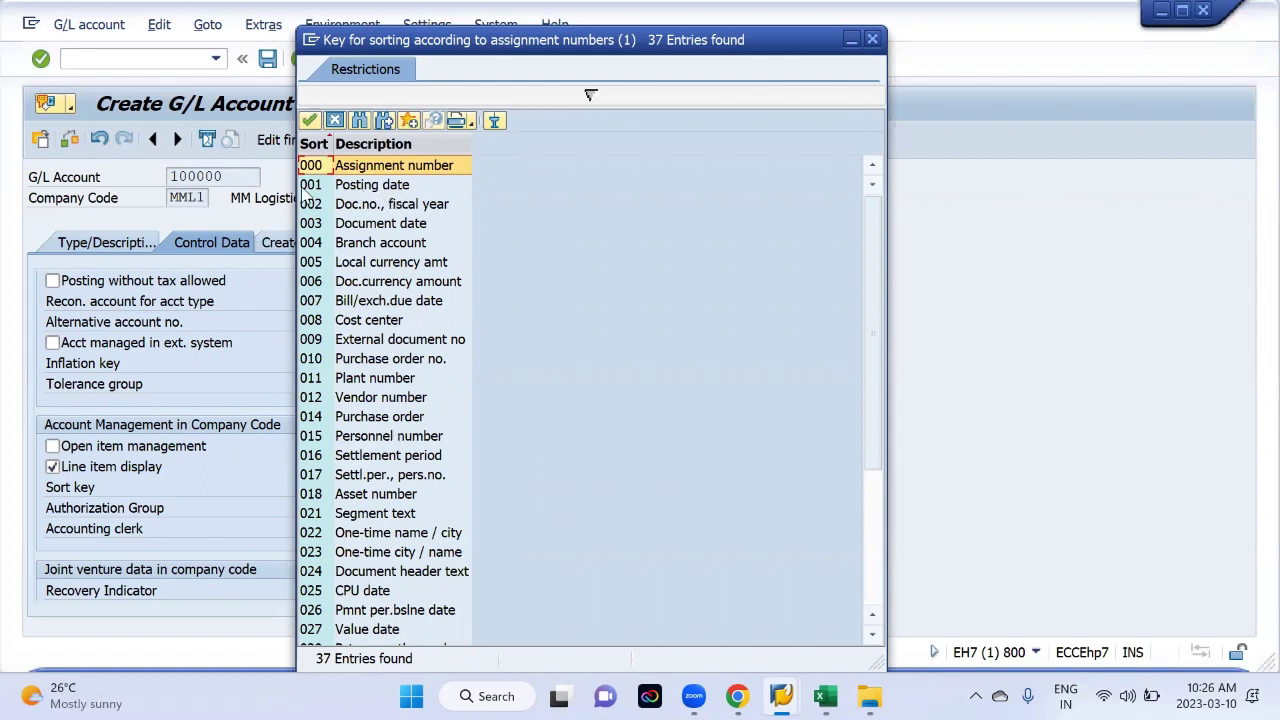
double_click(367, 192)
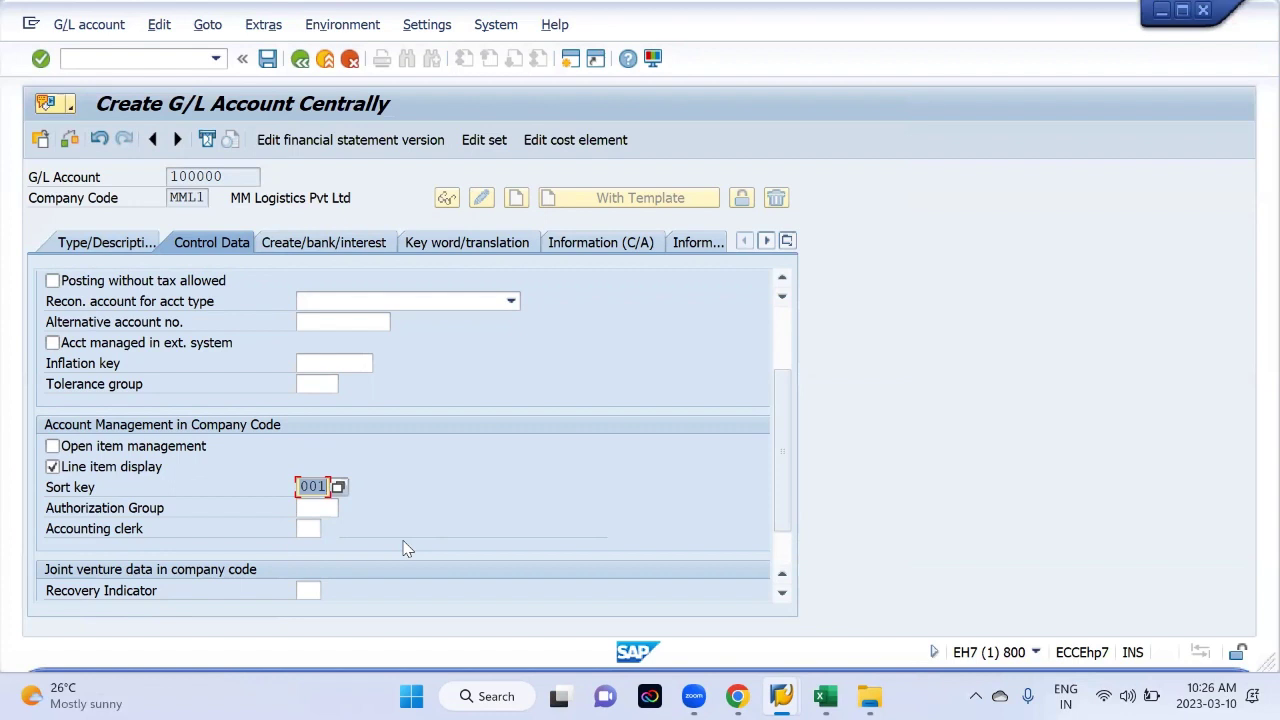
key(Return)
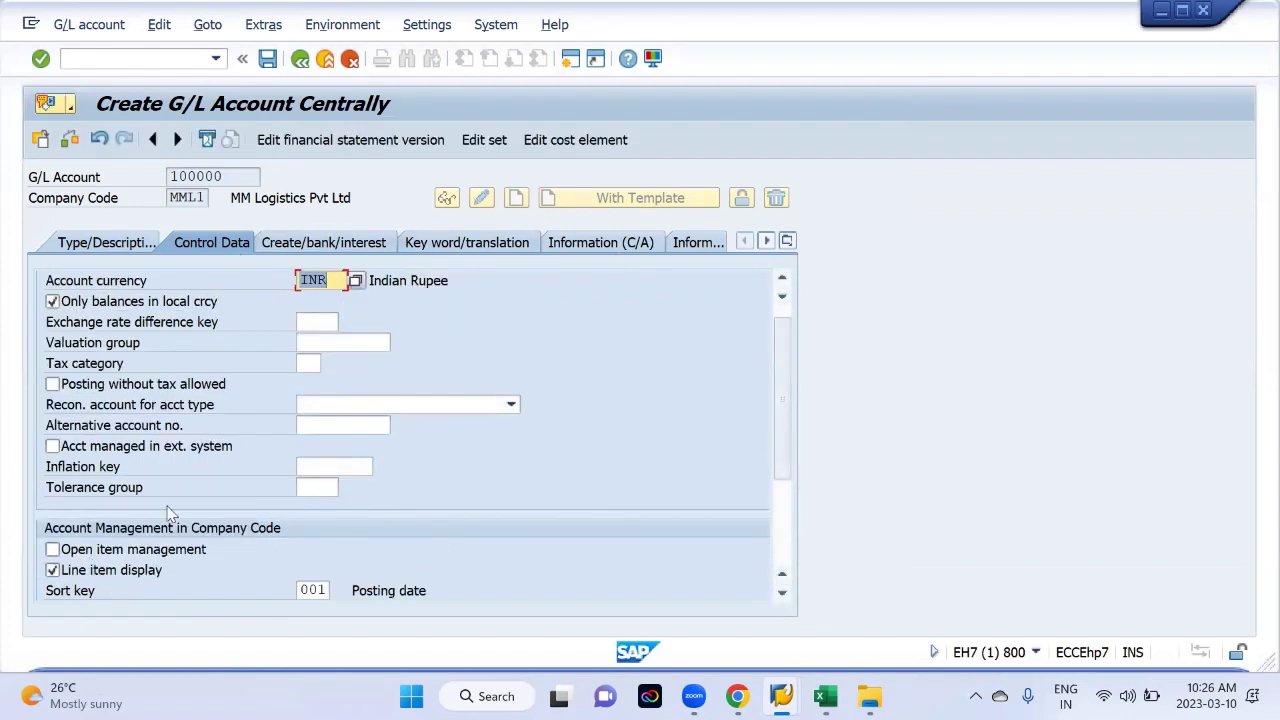
Step: Set the account's Field status group to G001 General (text, allocation) in its Create/bank/interest data, and save the account
click(354, 249)
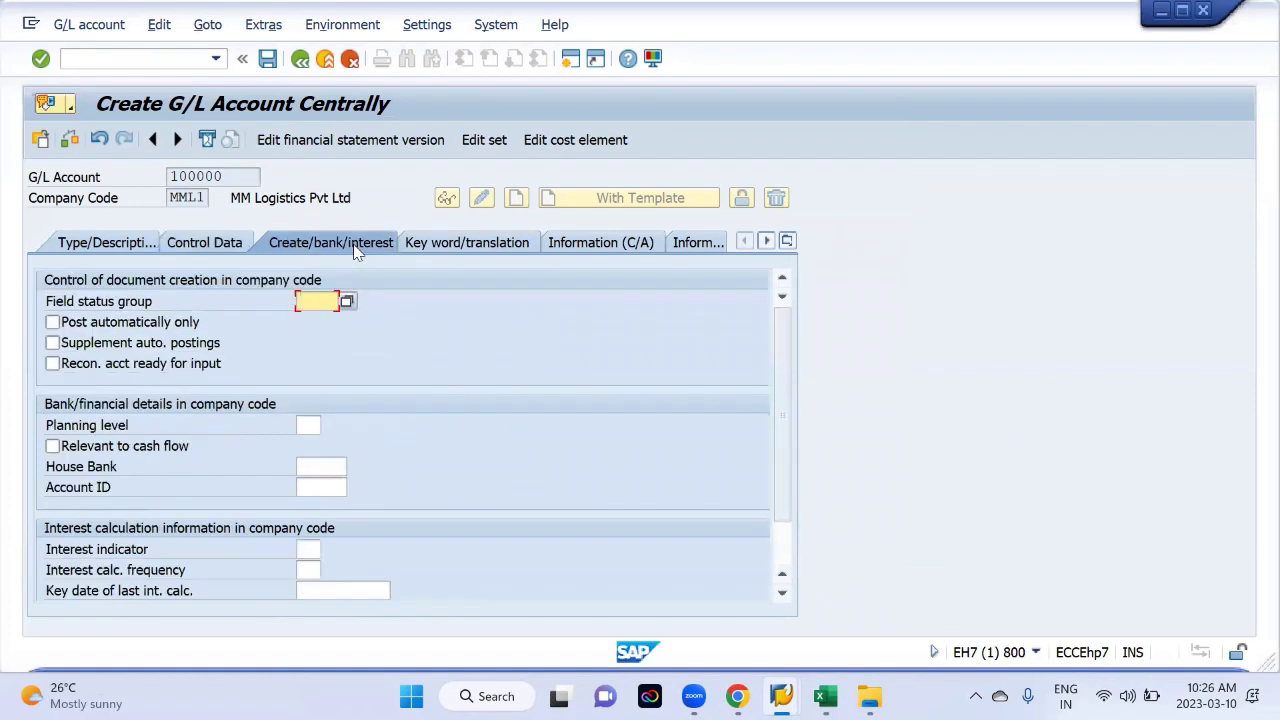
click(346, 303)
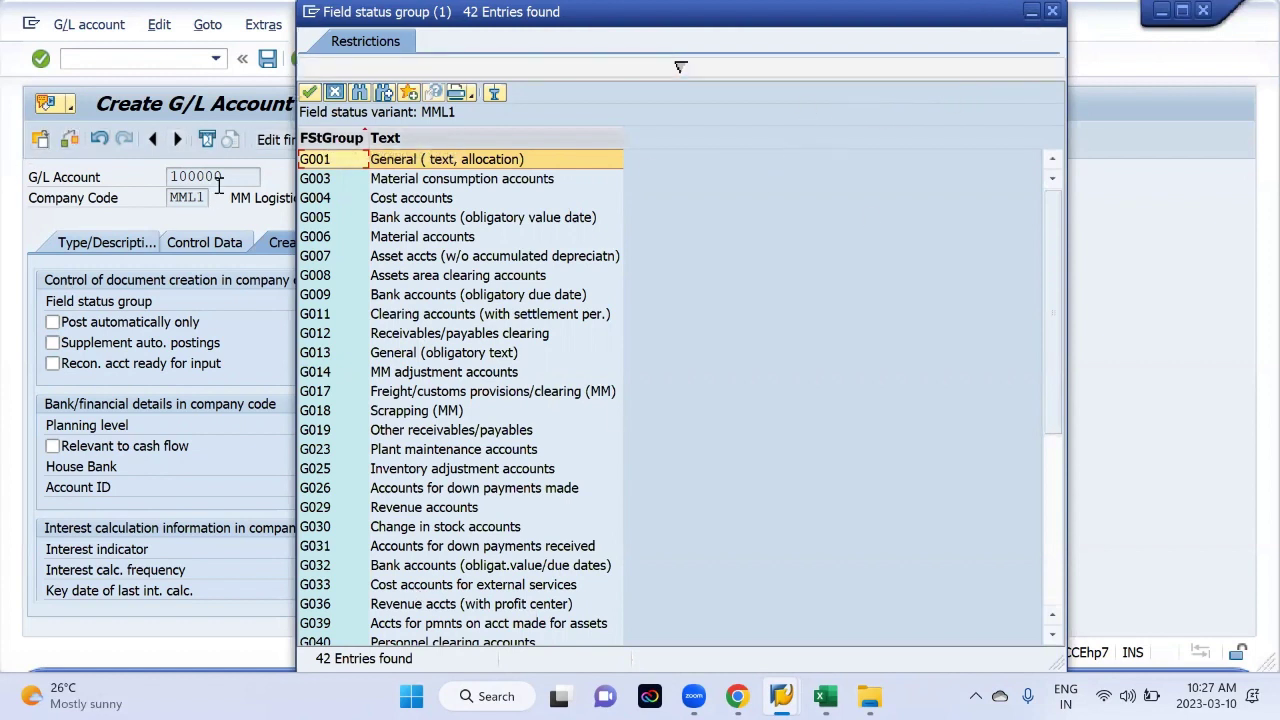
drag(229, 178, 154, 175)
click(154, 175)
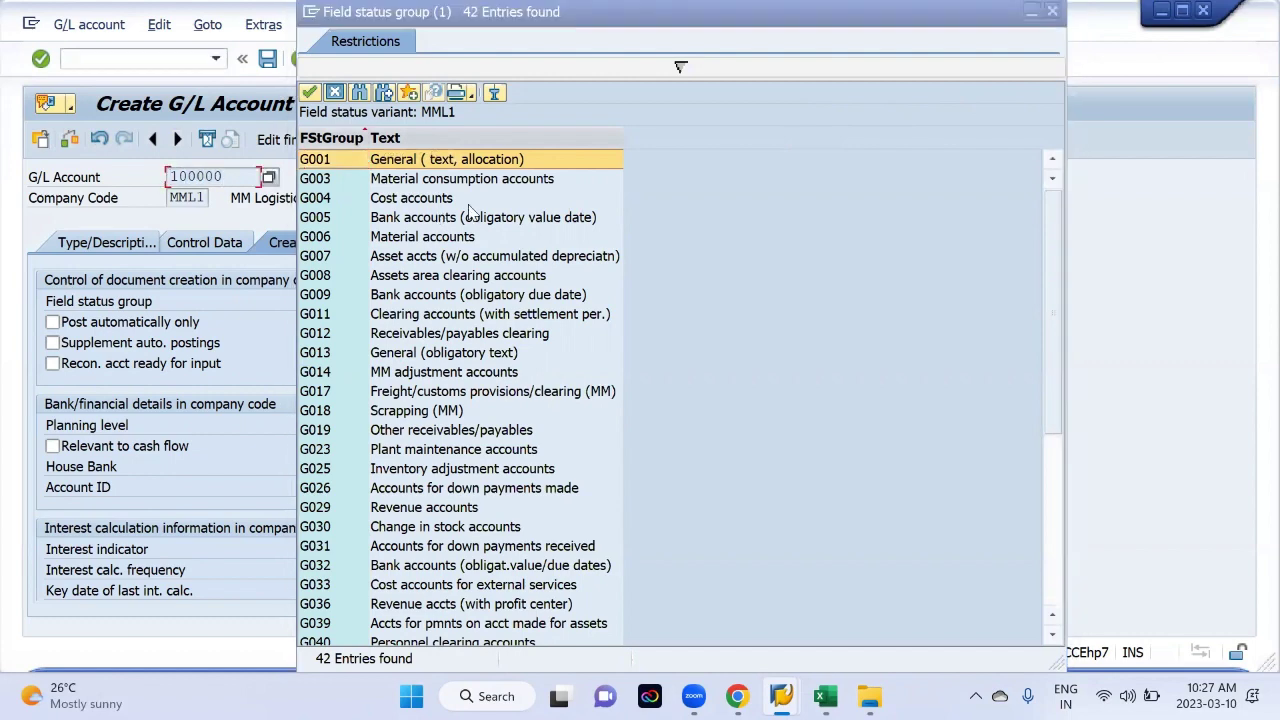
scroll(455, 485, down, 4)
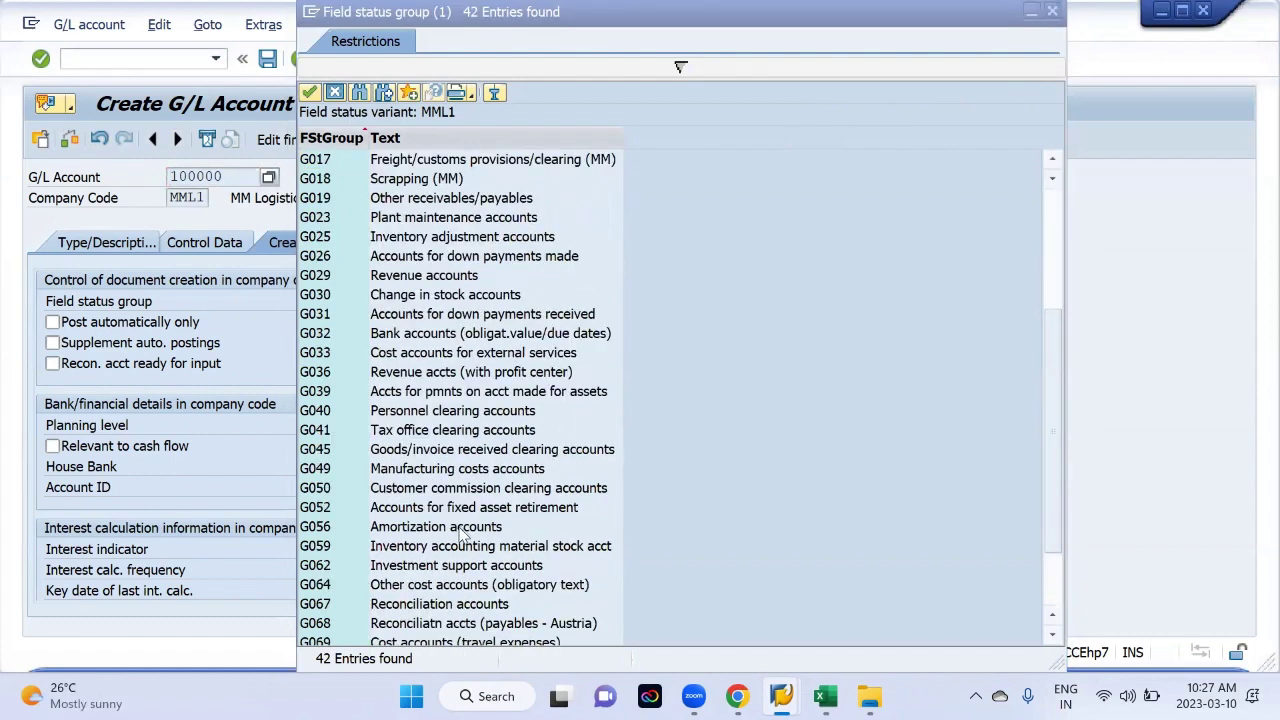
scroll(463, 537, up, 4)
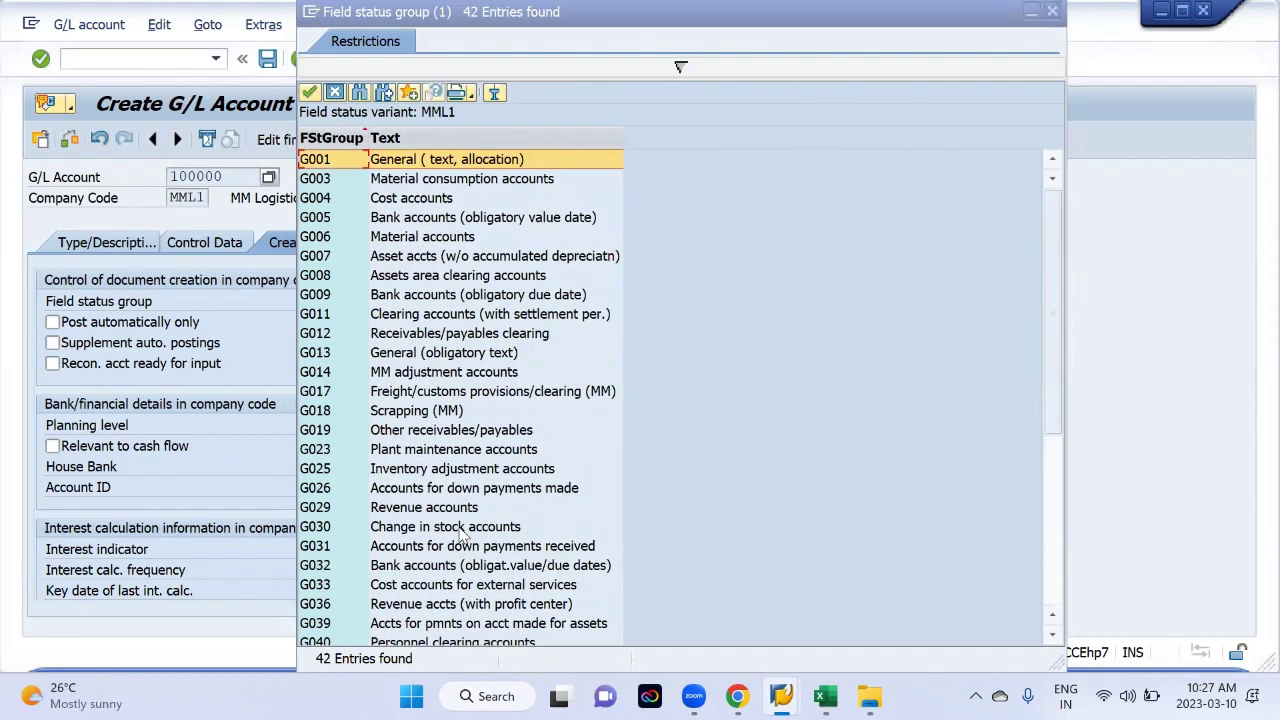
click(418, 199)
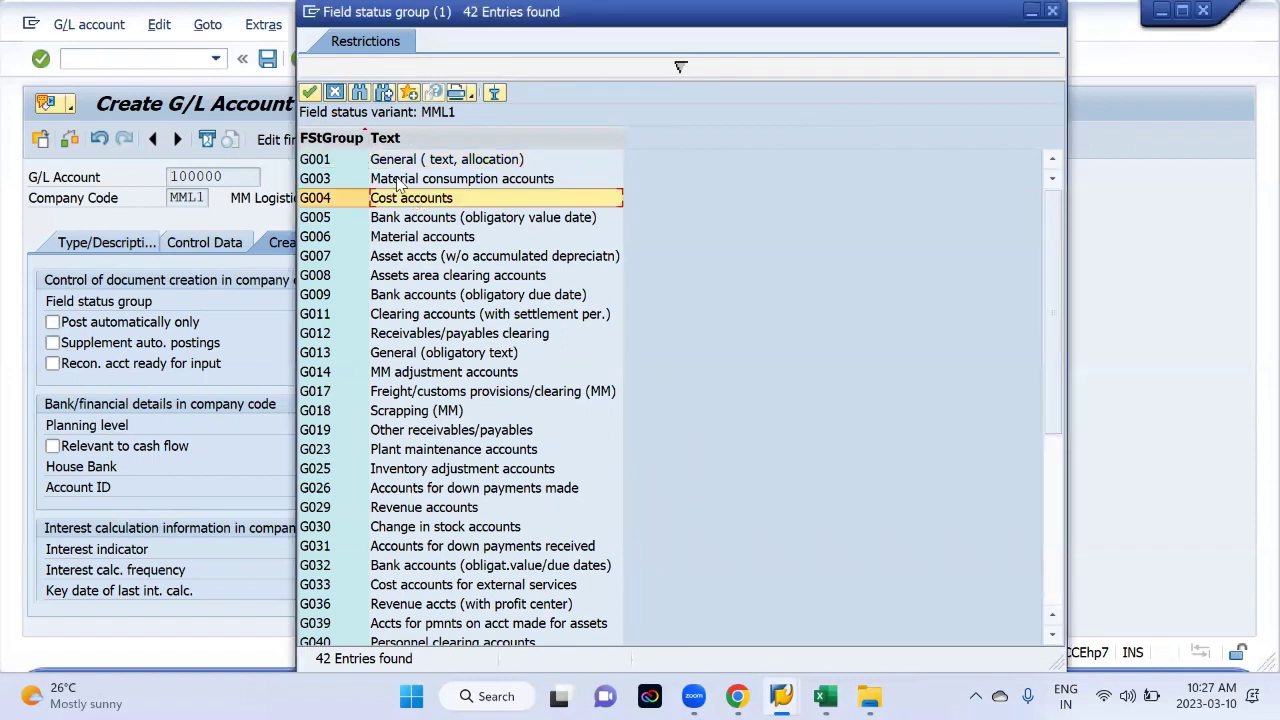
click(399, 182)
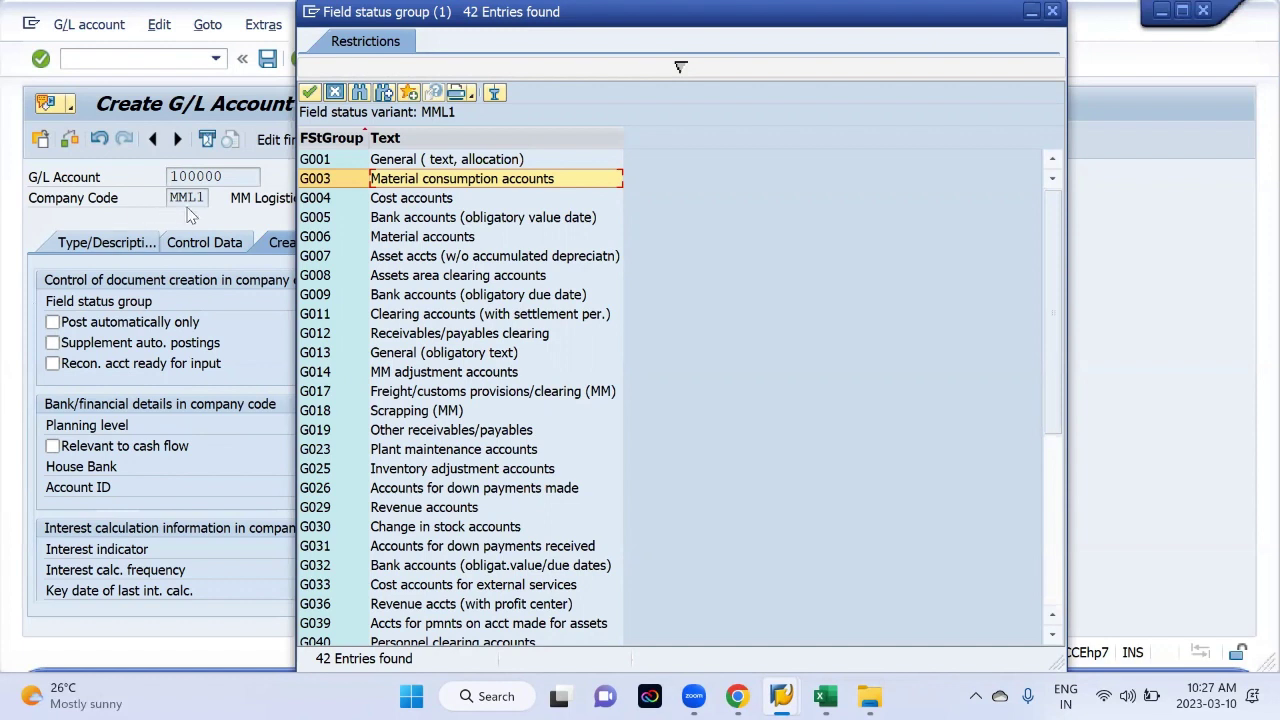
double_click(180, 178)
click(171, 178)
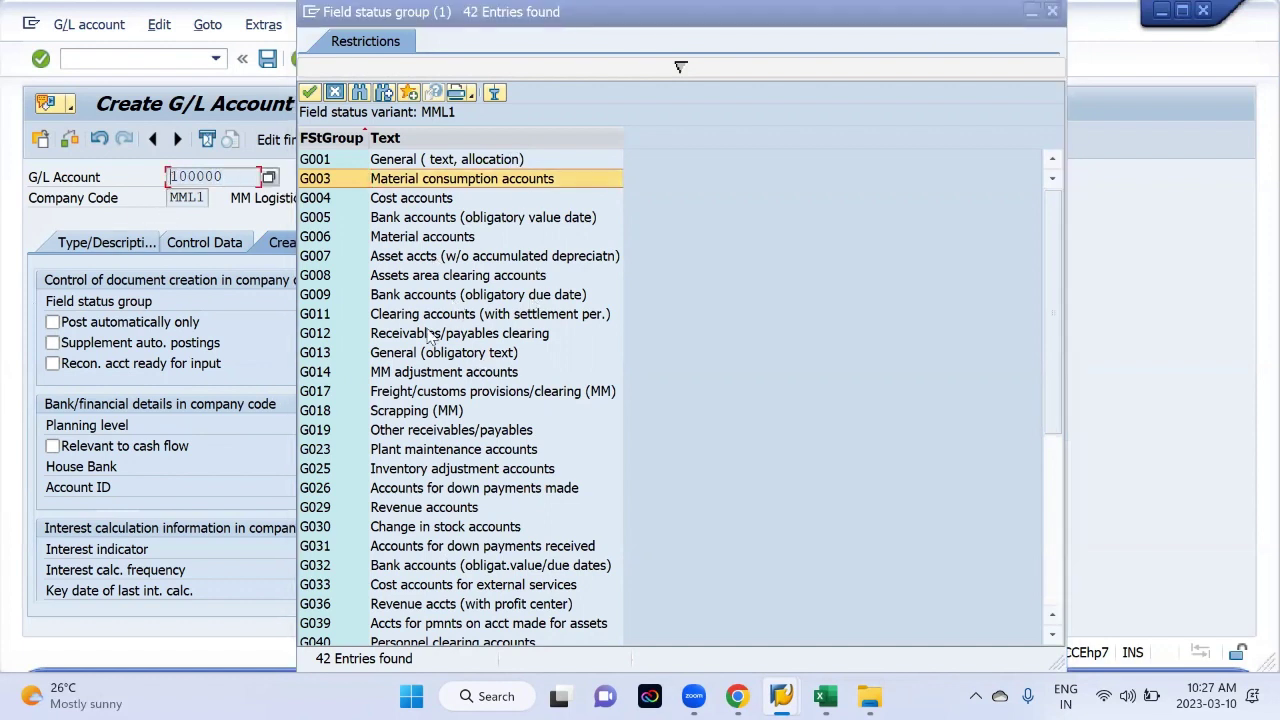
double_click(393, 161)
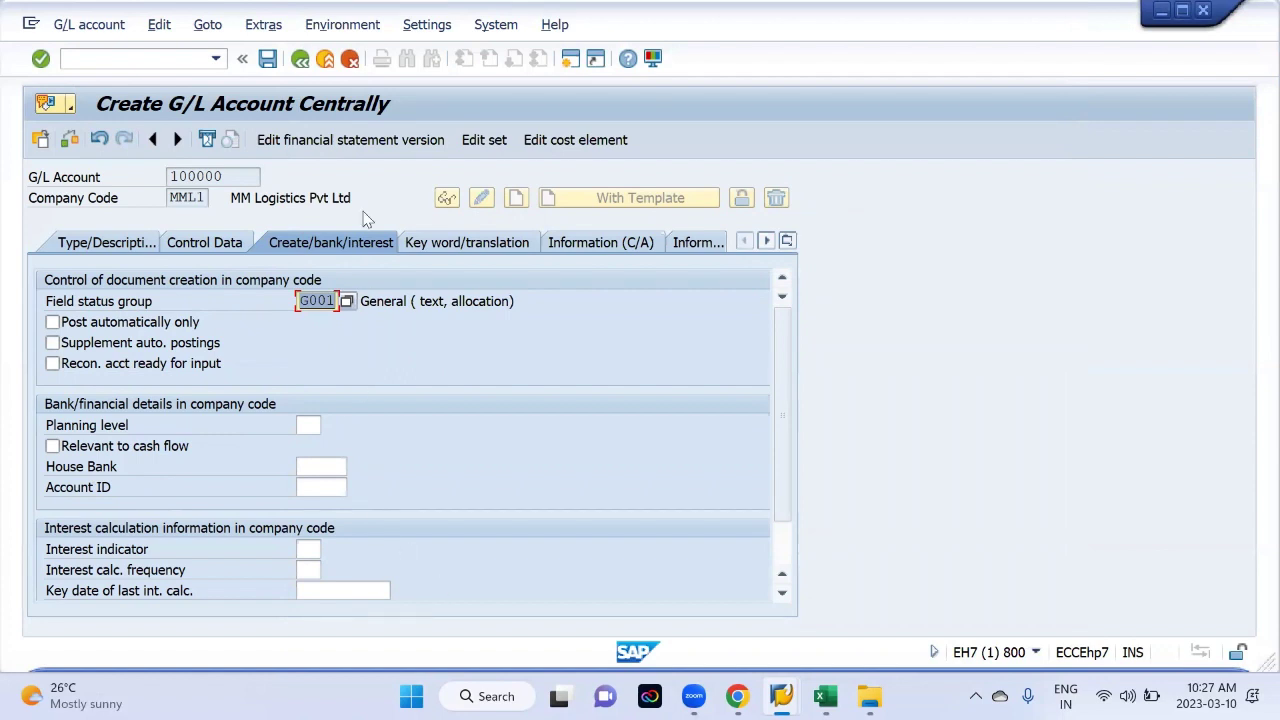
click(268, 60)
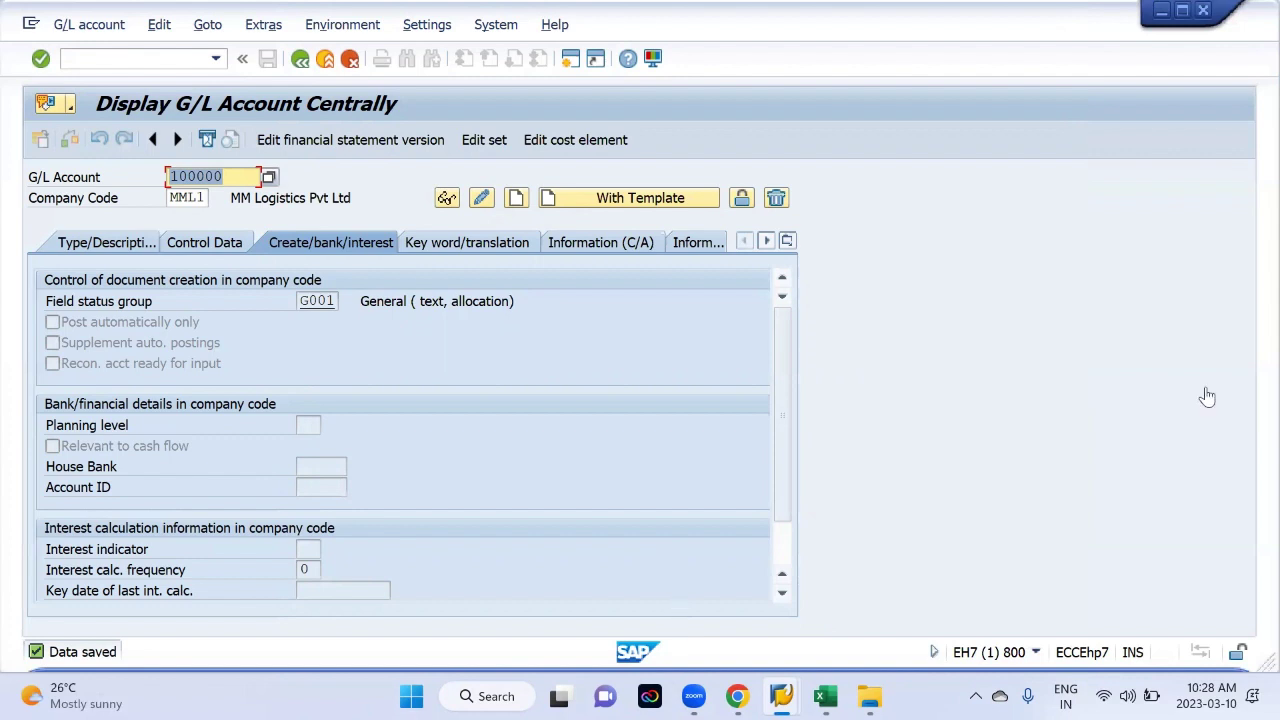
Step: Copy account number 100100 from the 2.General Ledger workbook into the G/L Account field in SAP
key(alt+Tab)
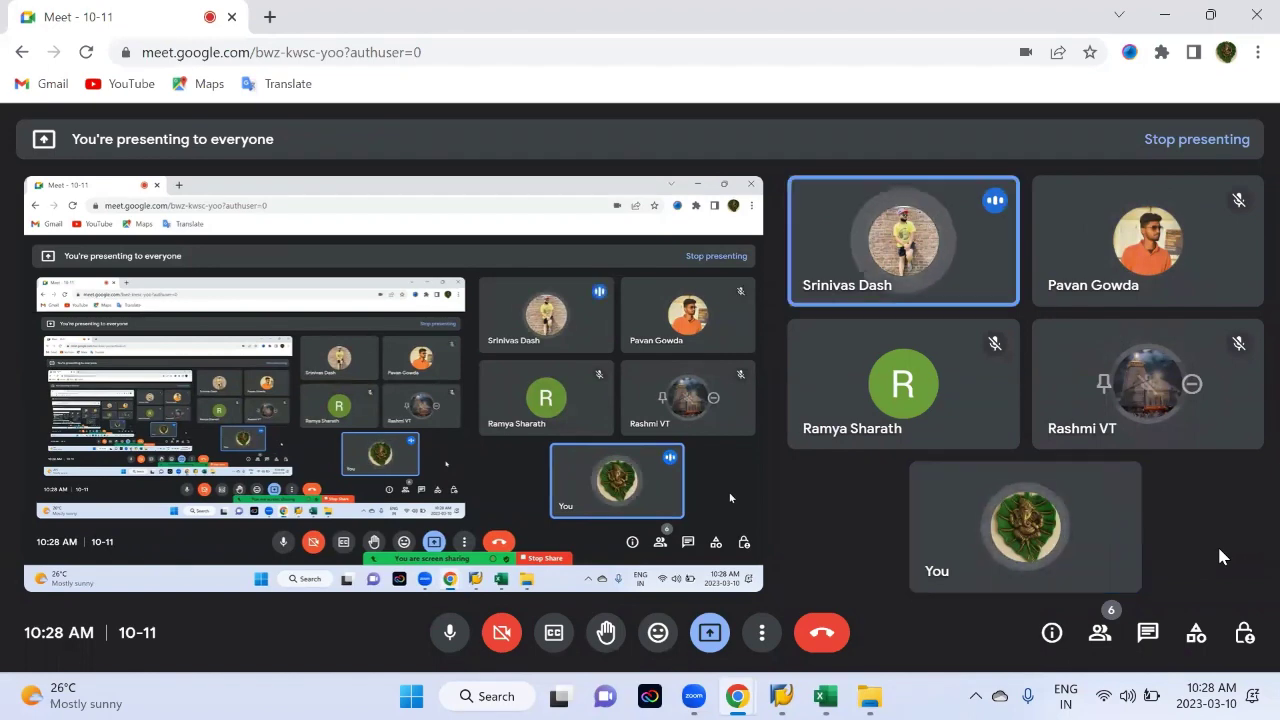
key(alt+Tab)
click(905, 184)
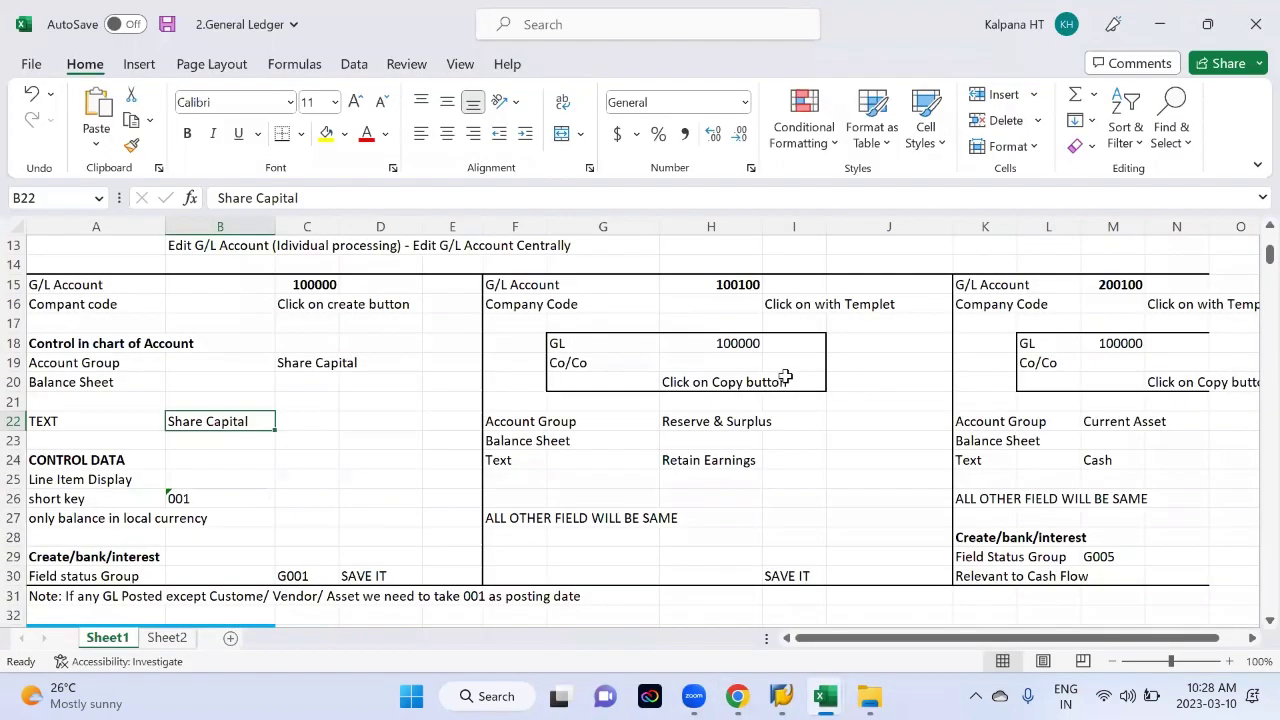
click(745, 284)
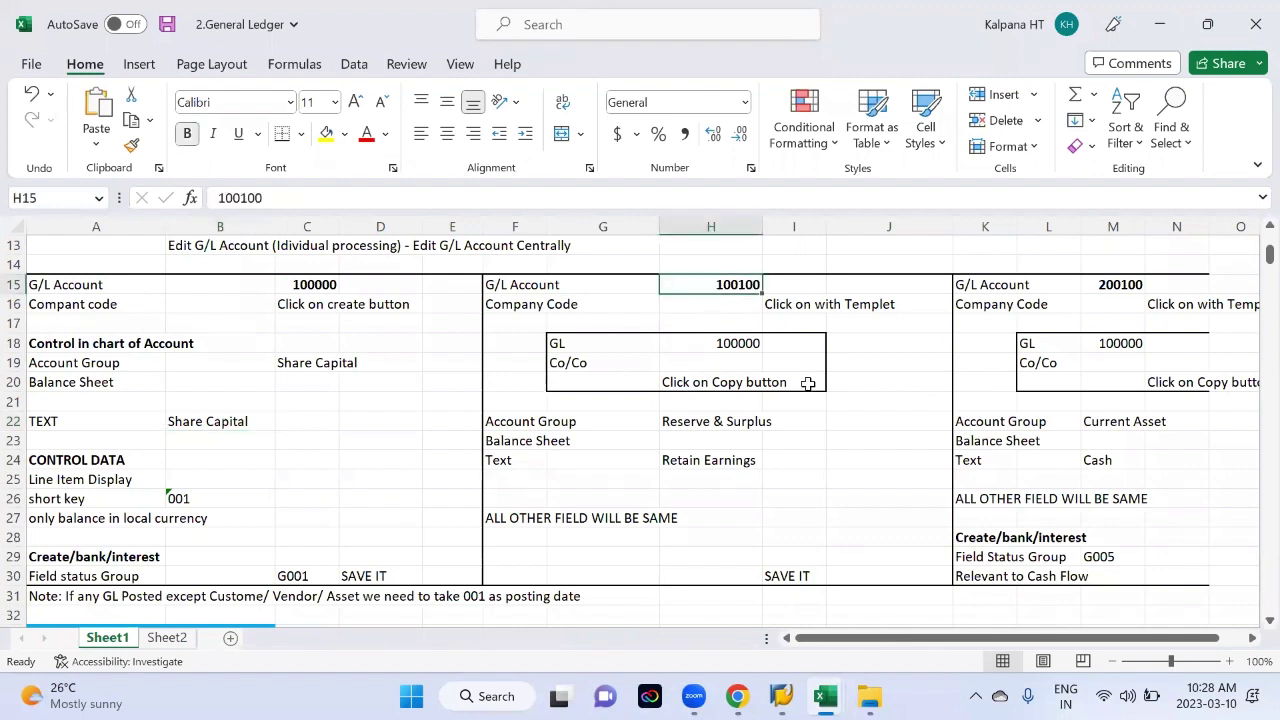
click(706, 462)
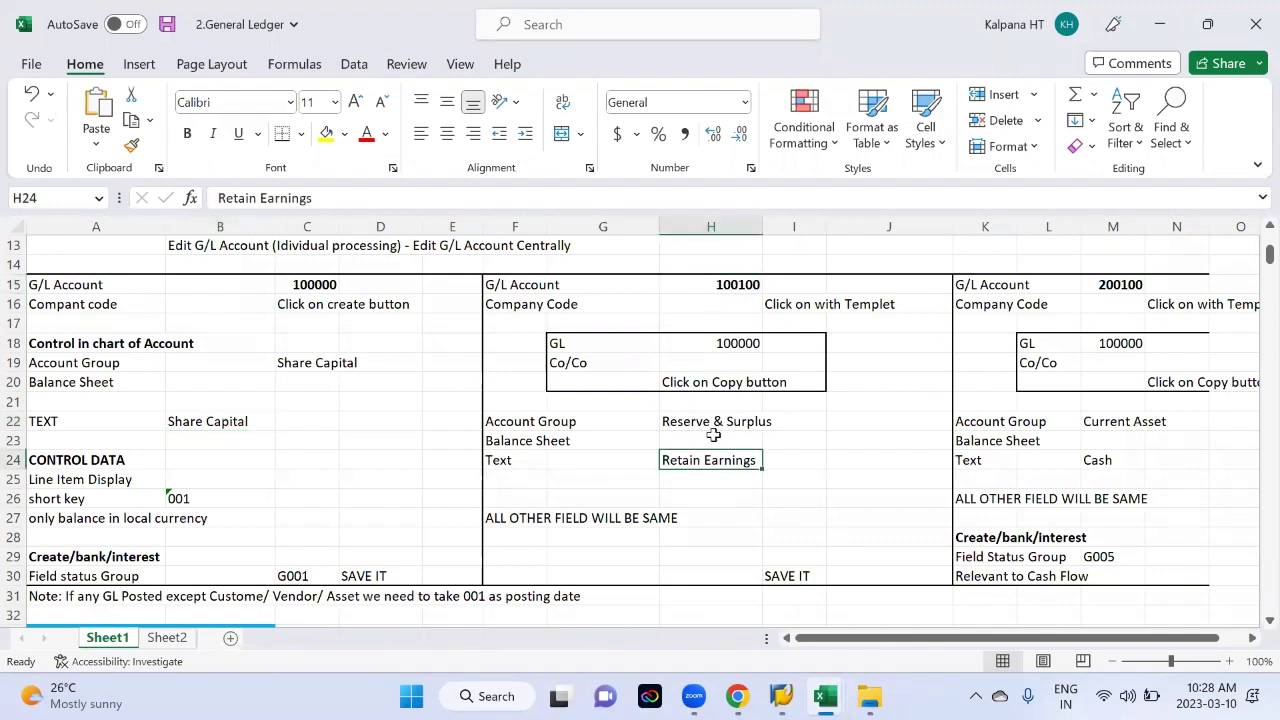
click(735, 285)
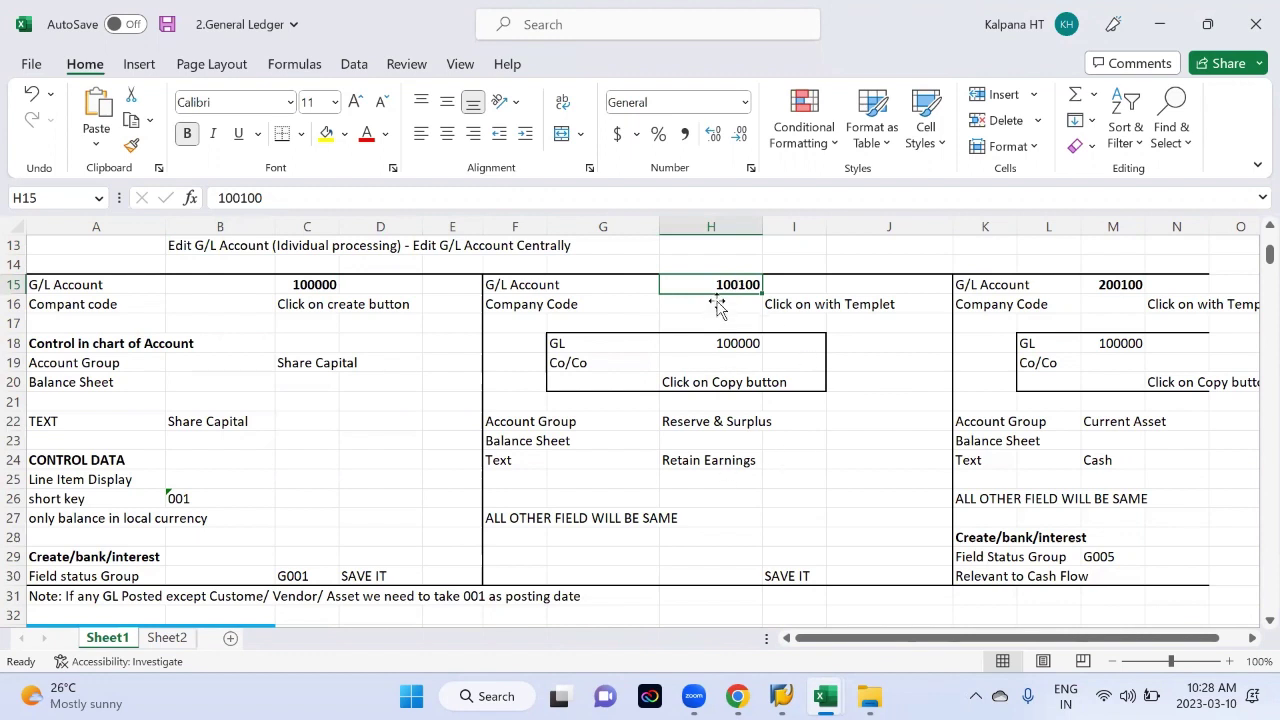
key(alt+Tab)
key(alt+Tab)
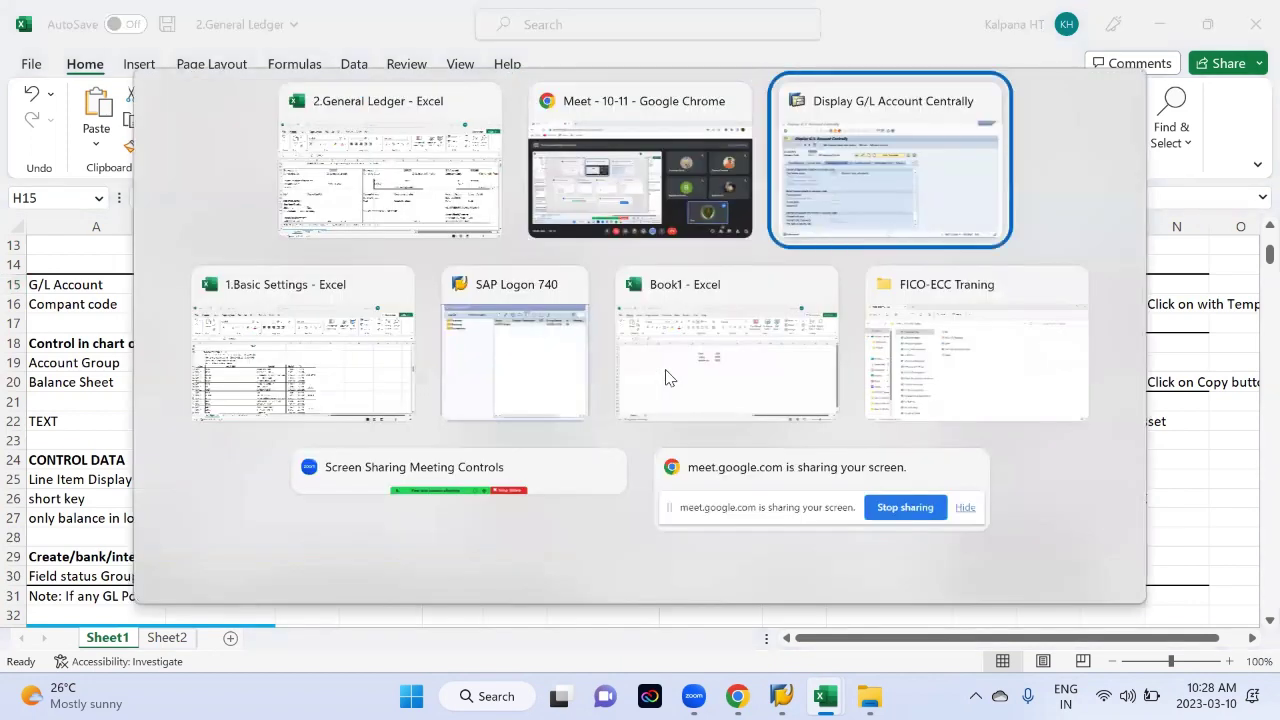
key(alt+Tab)
key(ctrl+c)
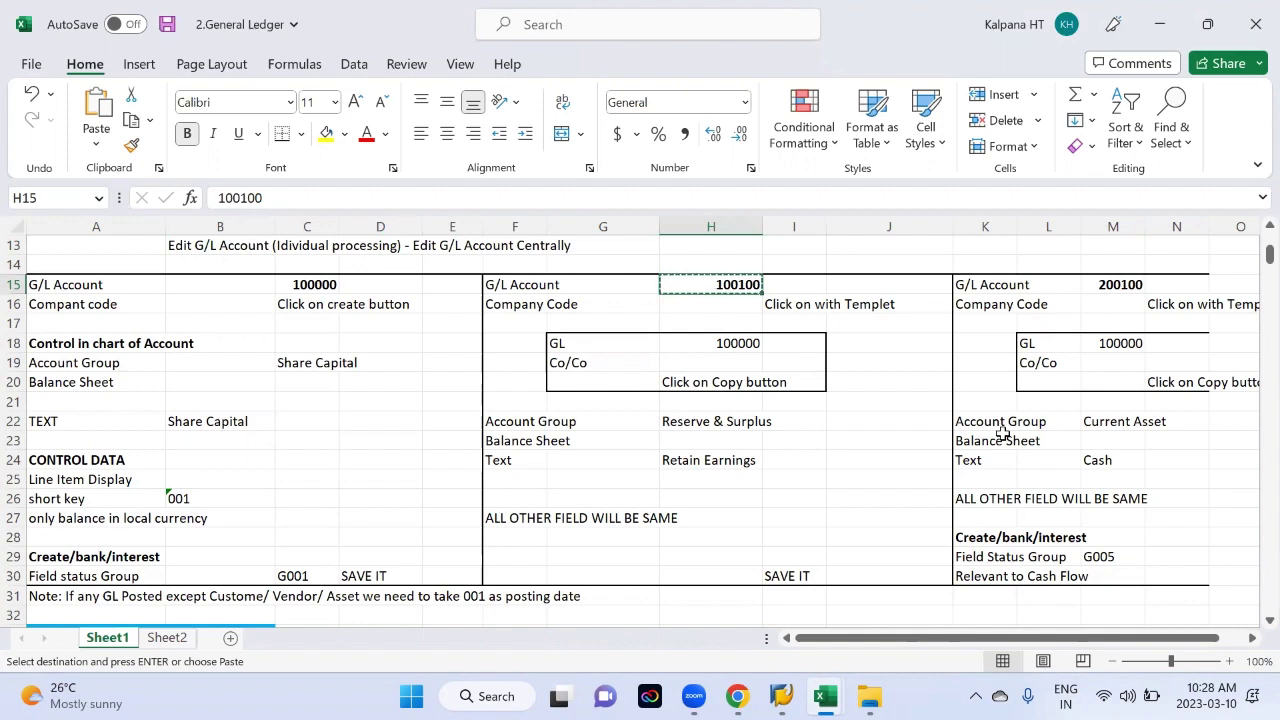
key(alt+Tab)
key(ctrl+v)
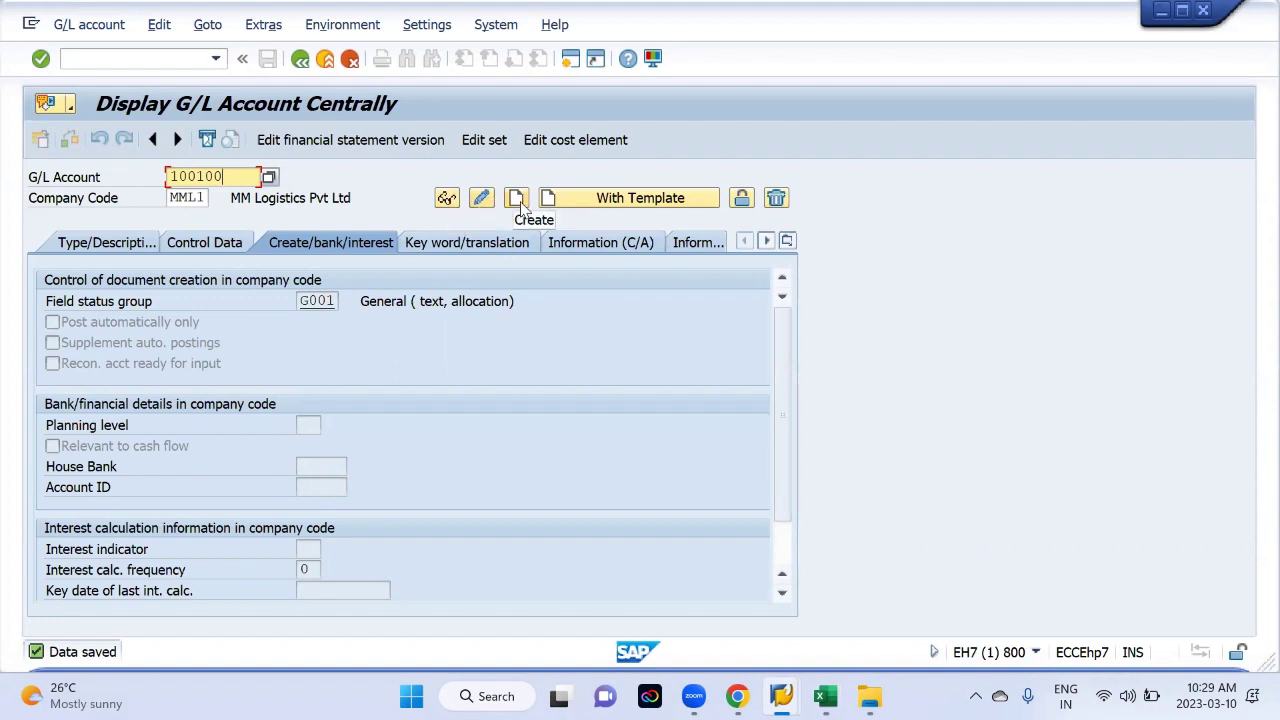
Step: Create the account with a template, using reference G/L account 100000 copied from the workbook and company code MML1
click(644, 200)
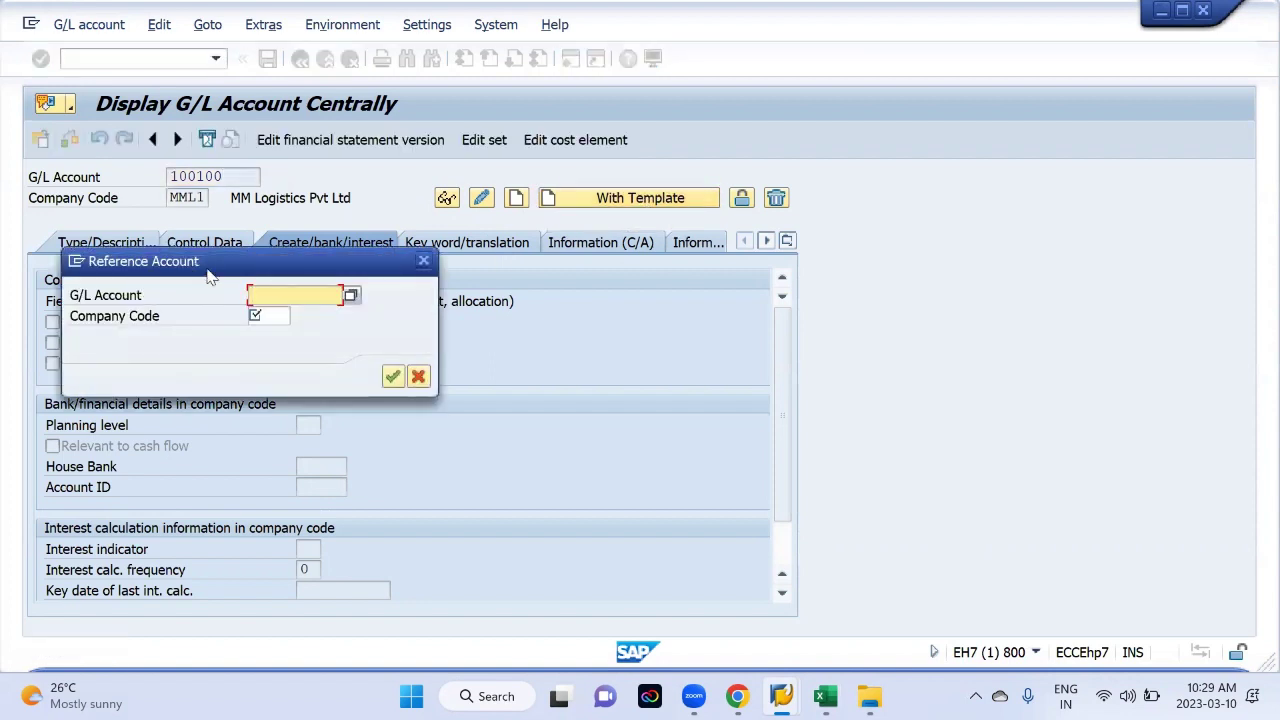
drag(210, 277, 503, 282)
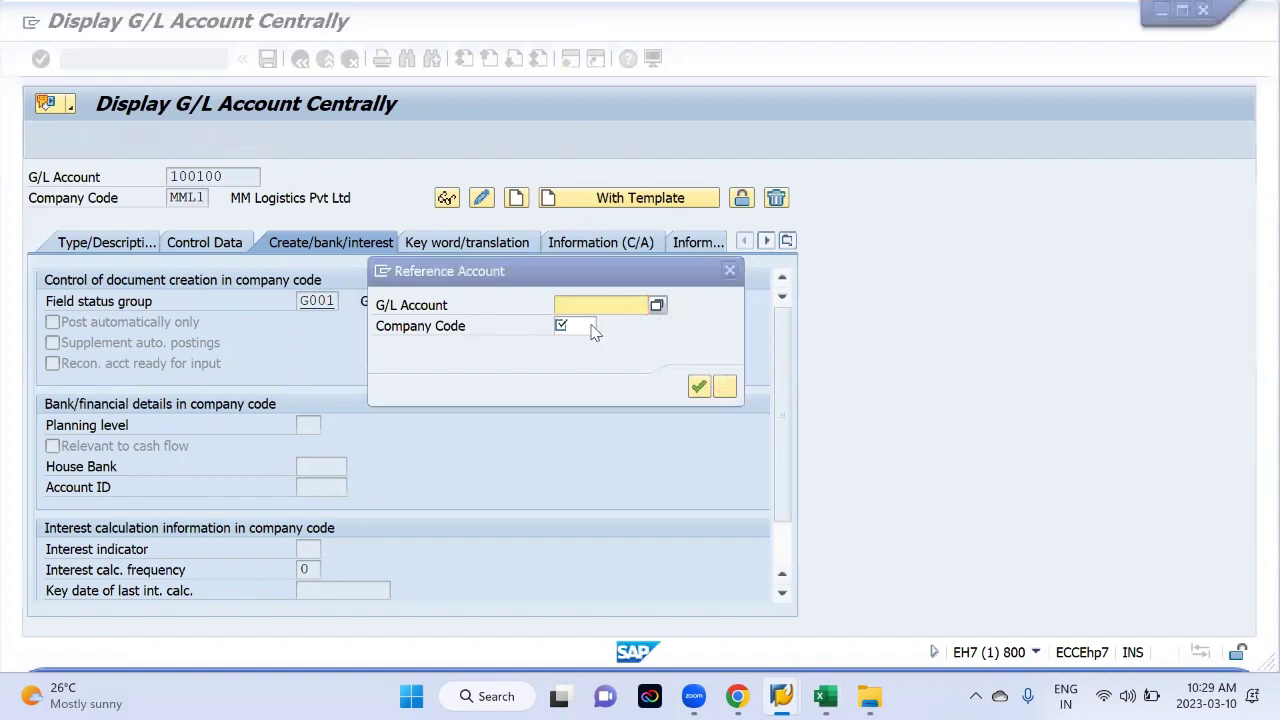
key(alt+Tab)
click(303, 285)
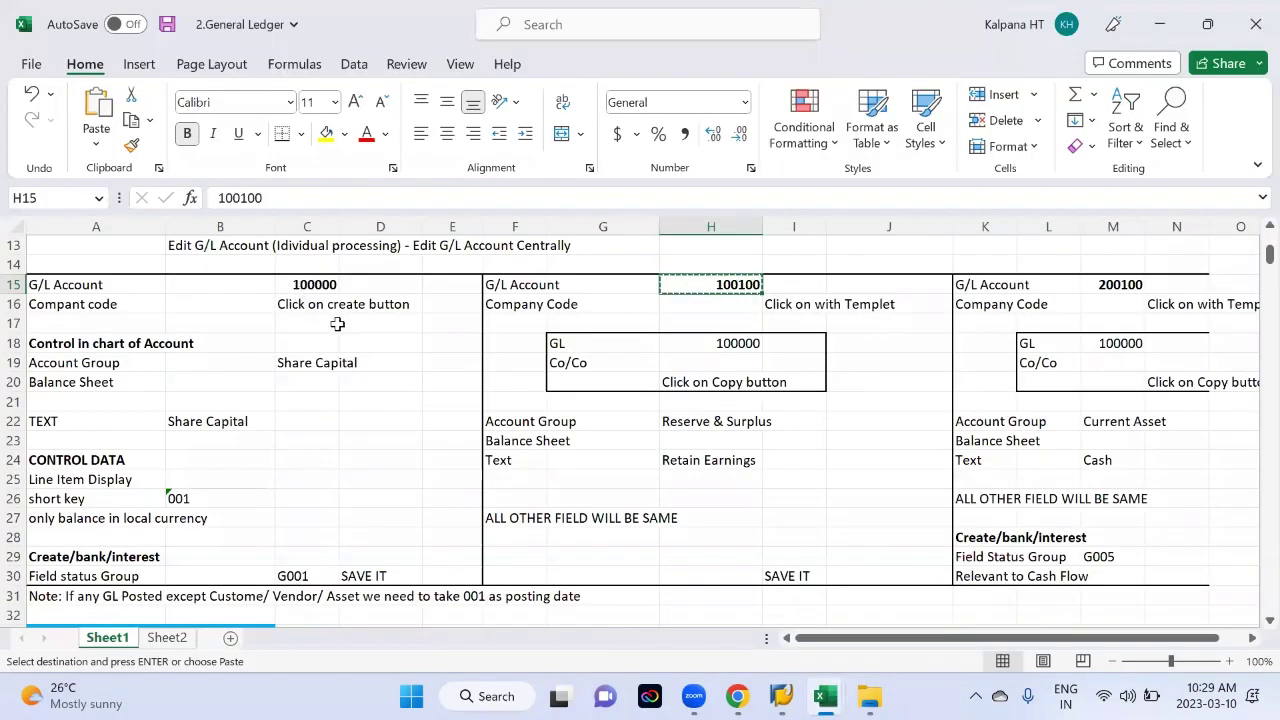
key(Escape)
key(ctrl+c)
key(alt+Tab)
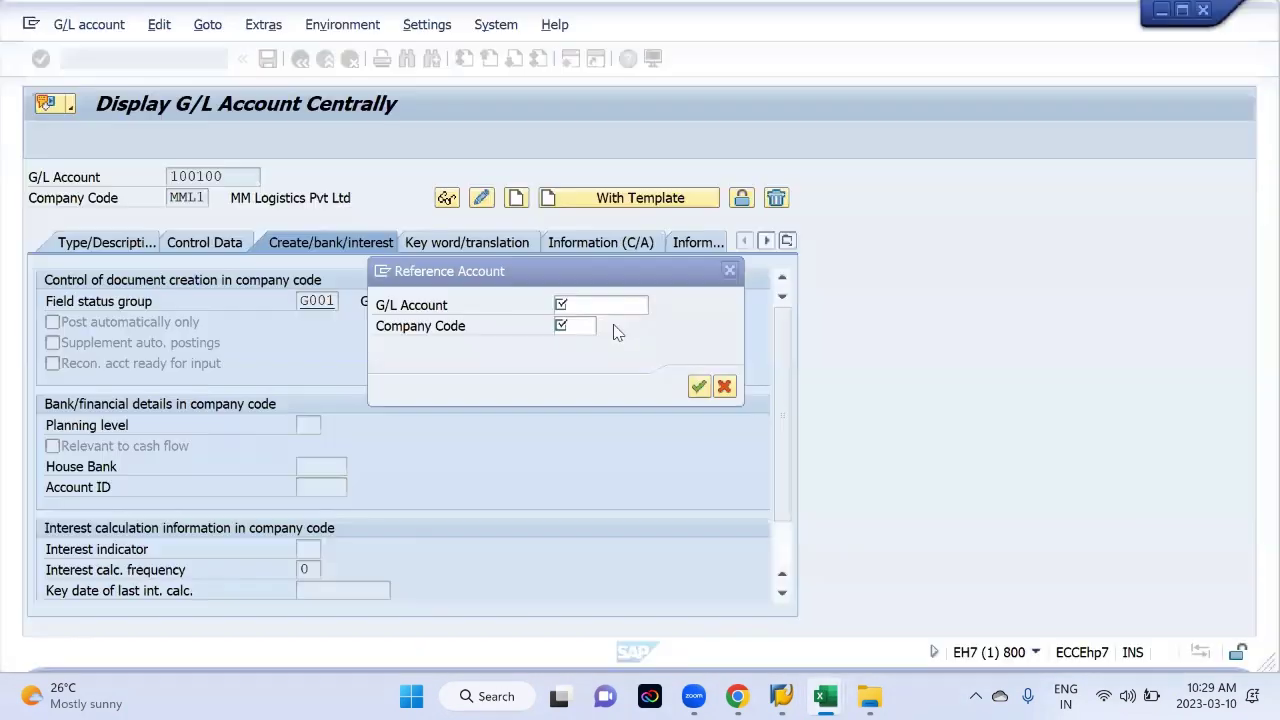
click(648, 304)
key(ctrl+v)
click(605, 326)
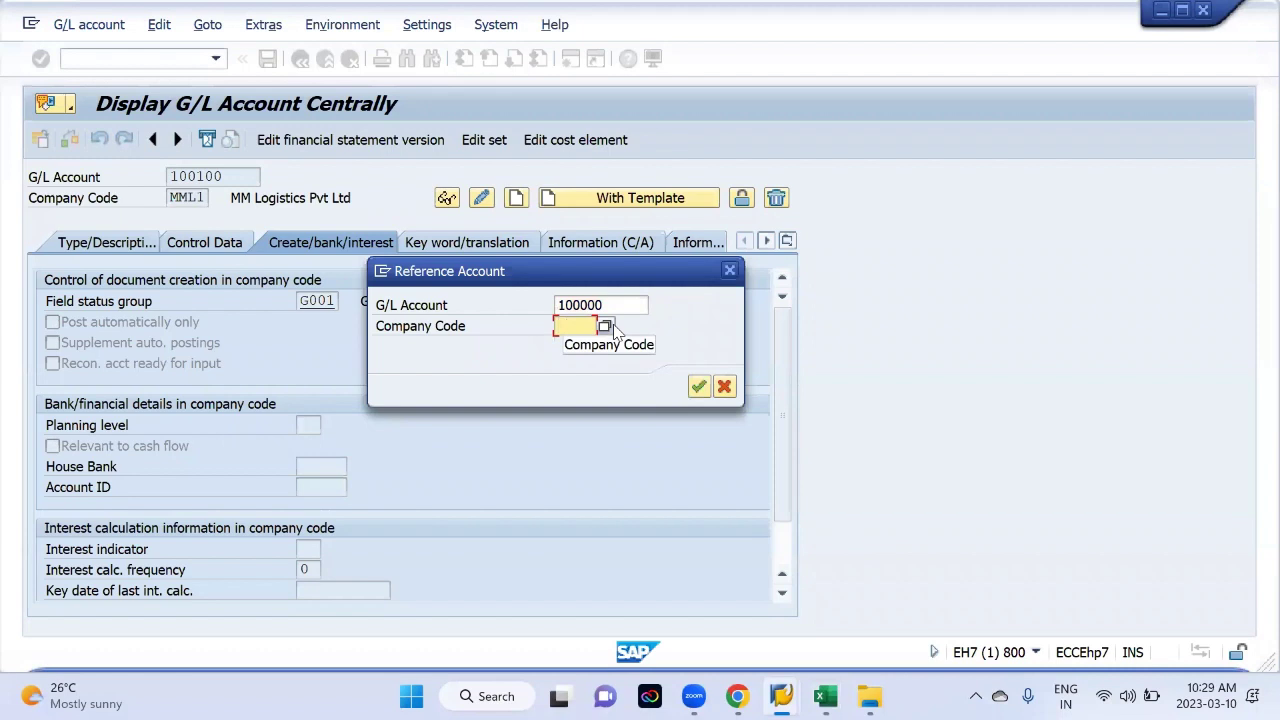
text(mml1)
key(Return)
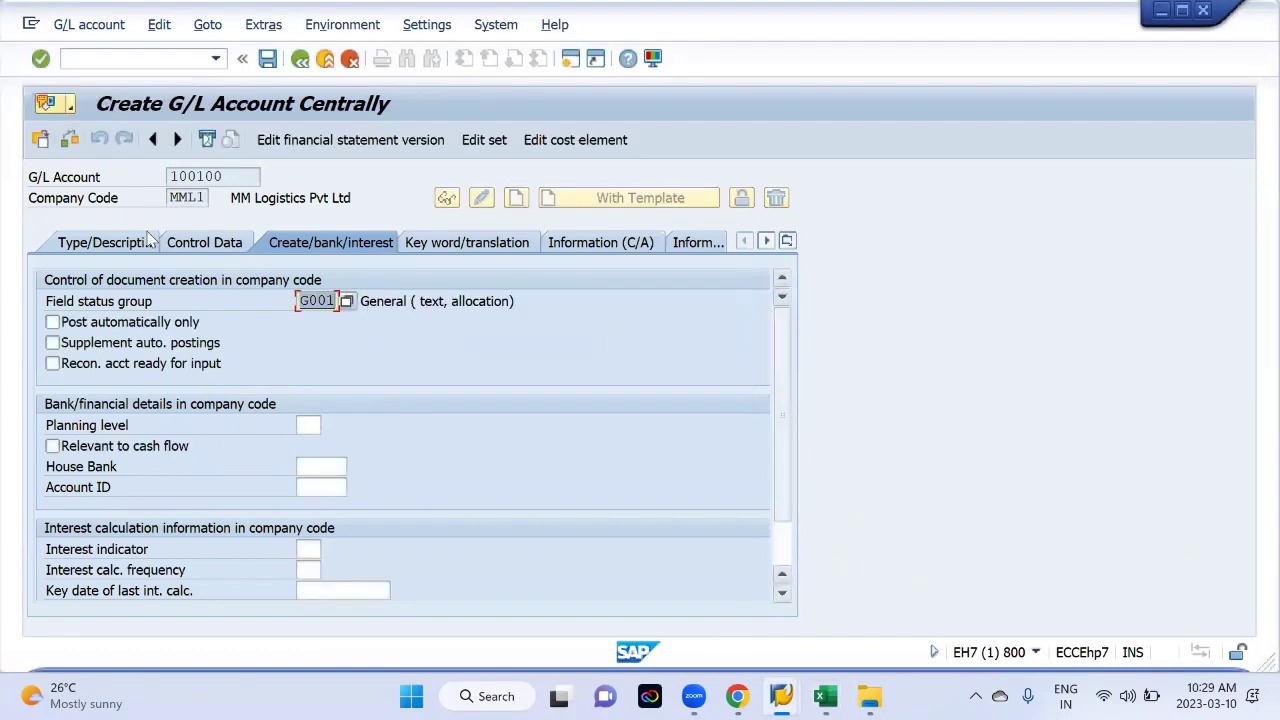
Step: Check account 100100's group in the workbook and set its Account Group in SAP to RESERVE SURPLUS
click(148, 241)
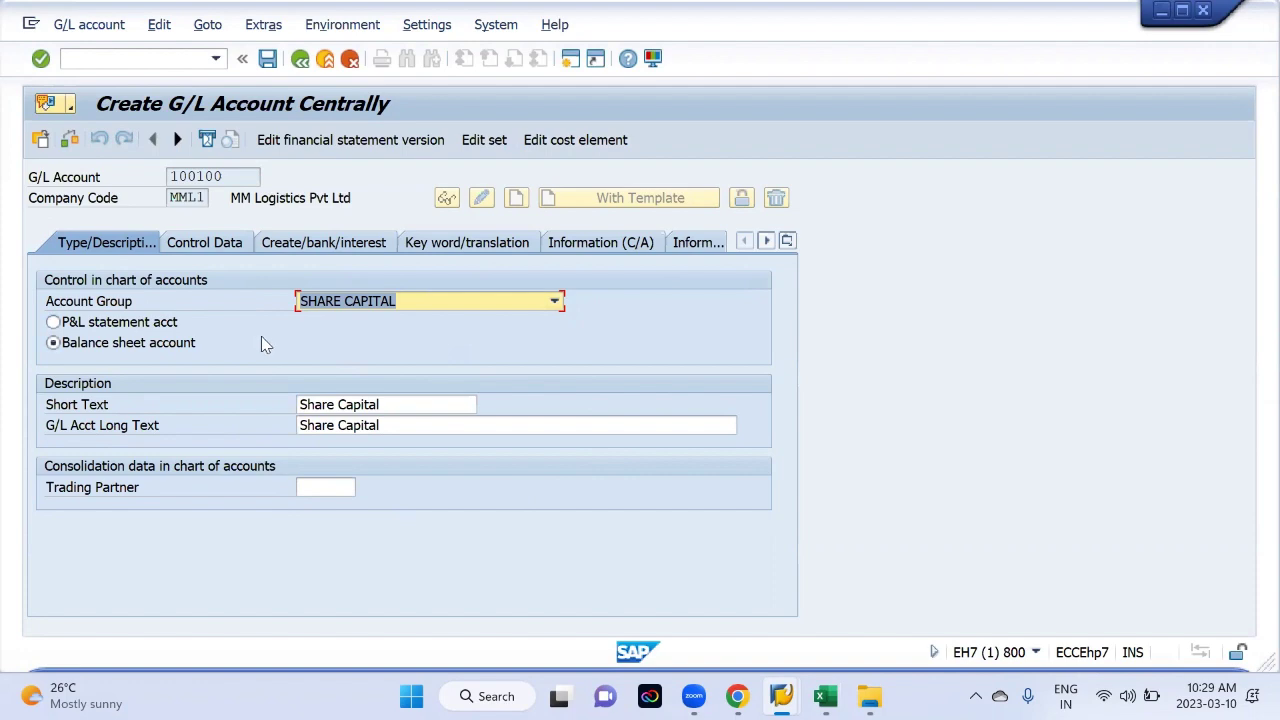
key(alt+Tab)
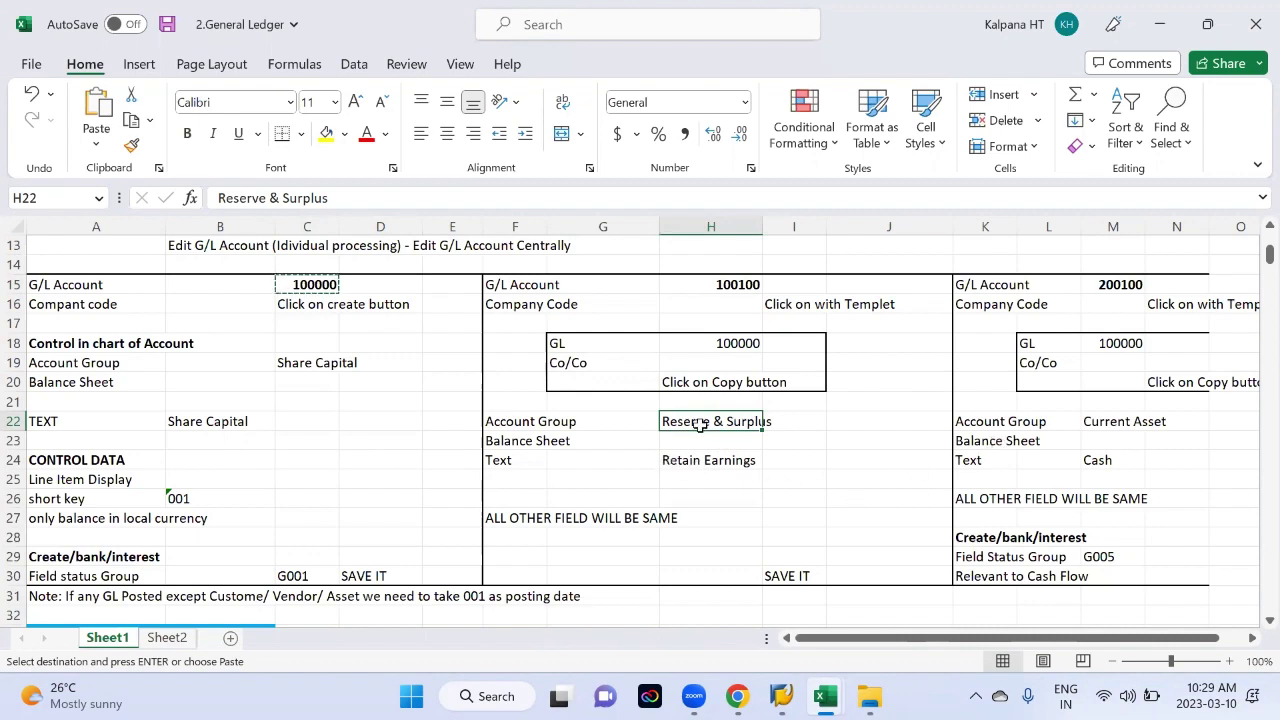
key(alt+Tab)
click(383, 300)
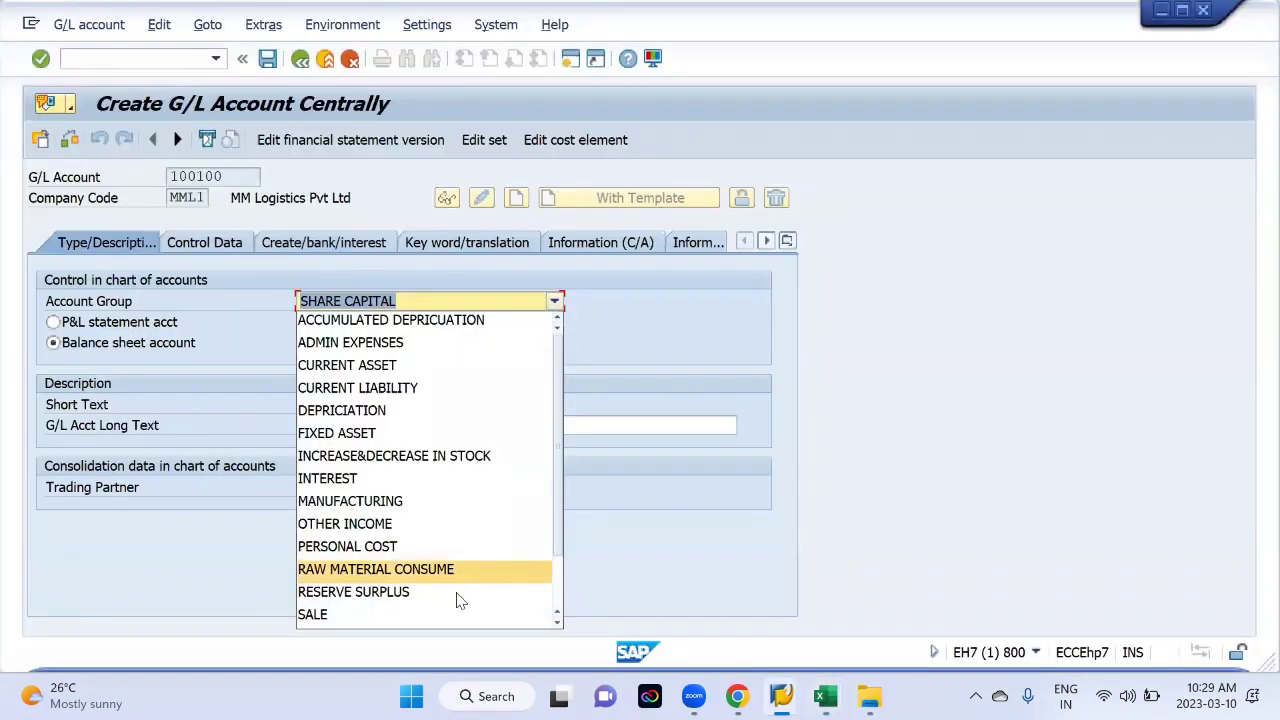
click(381, 592)
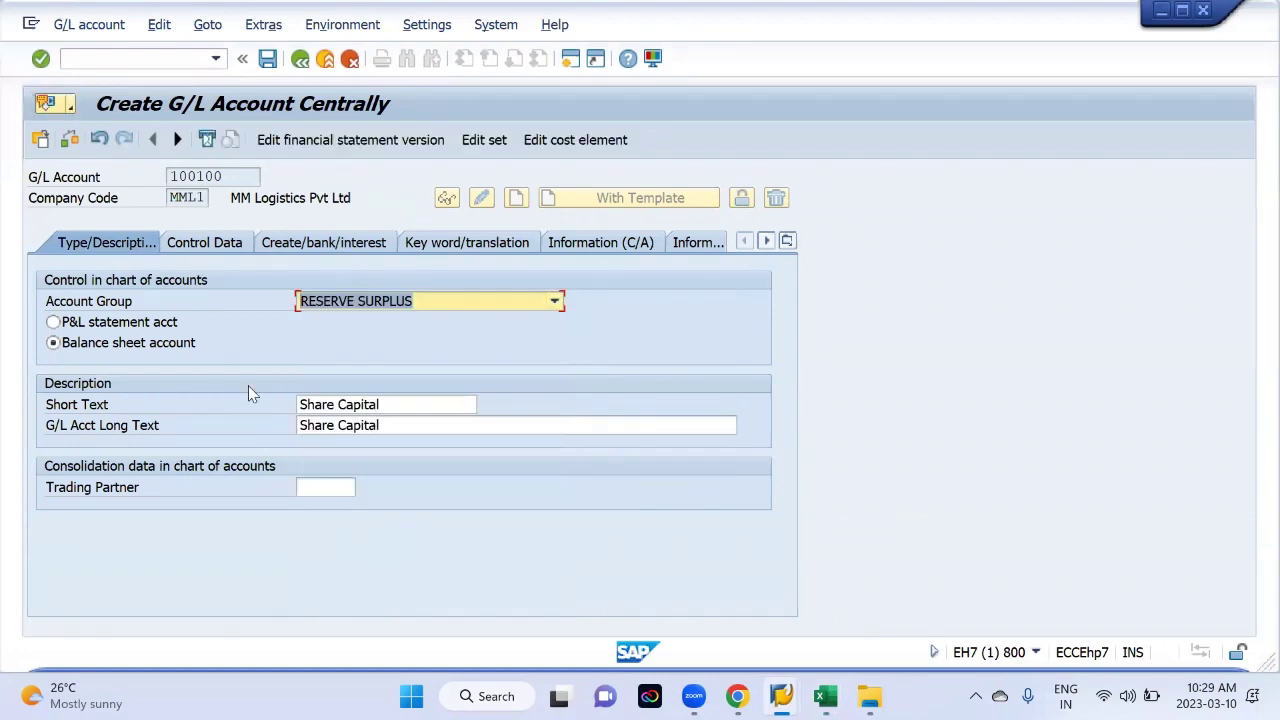
Step: Compare account 100100's type and description data in SAP with its Balance Sheet entry in the 2.General Ledger workbook
key(alt+Tab)
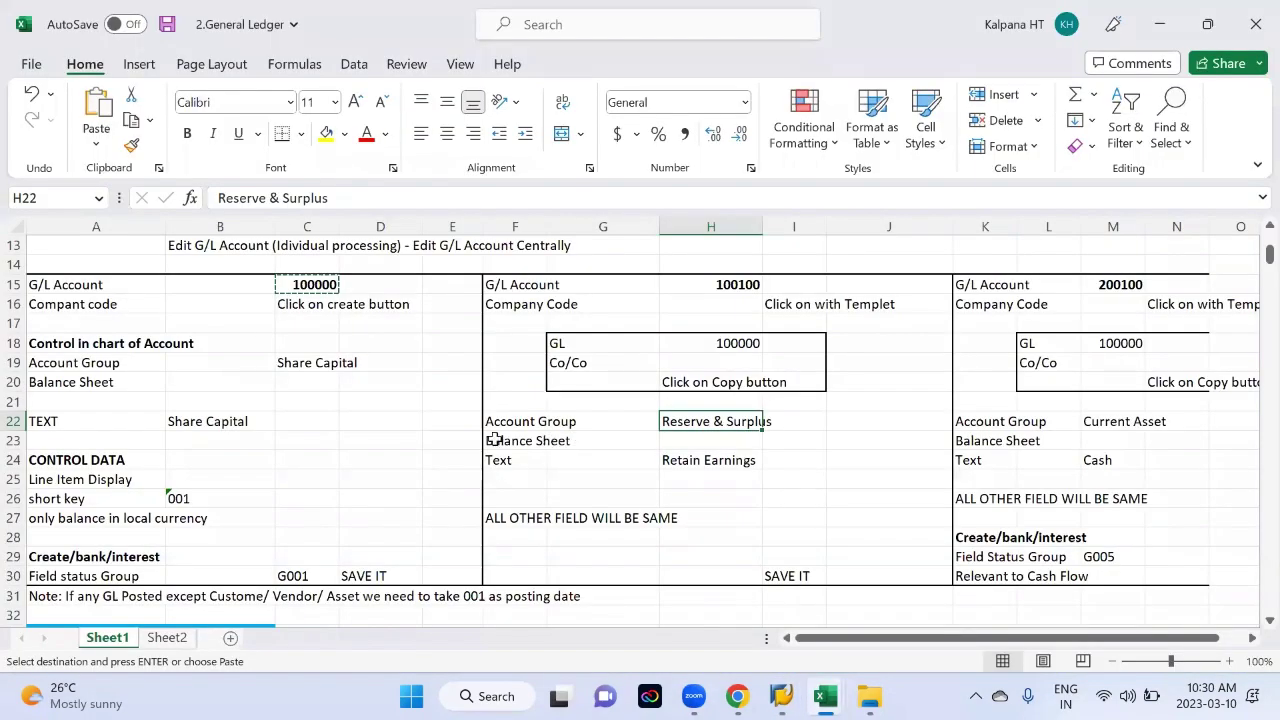
key(alt+Tab)
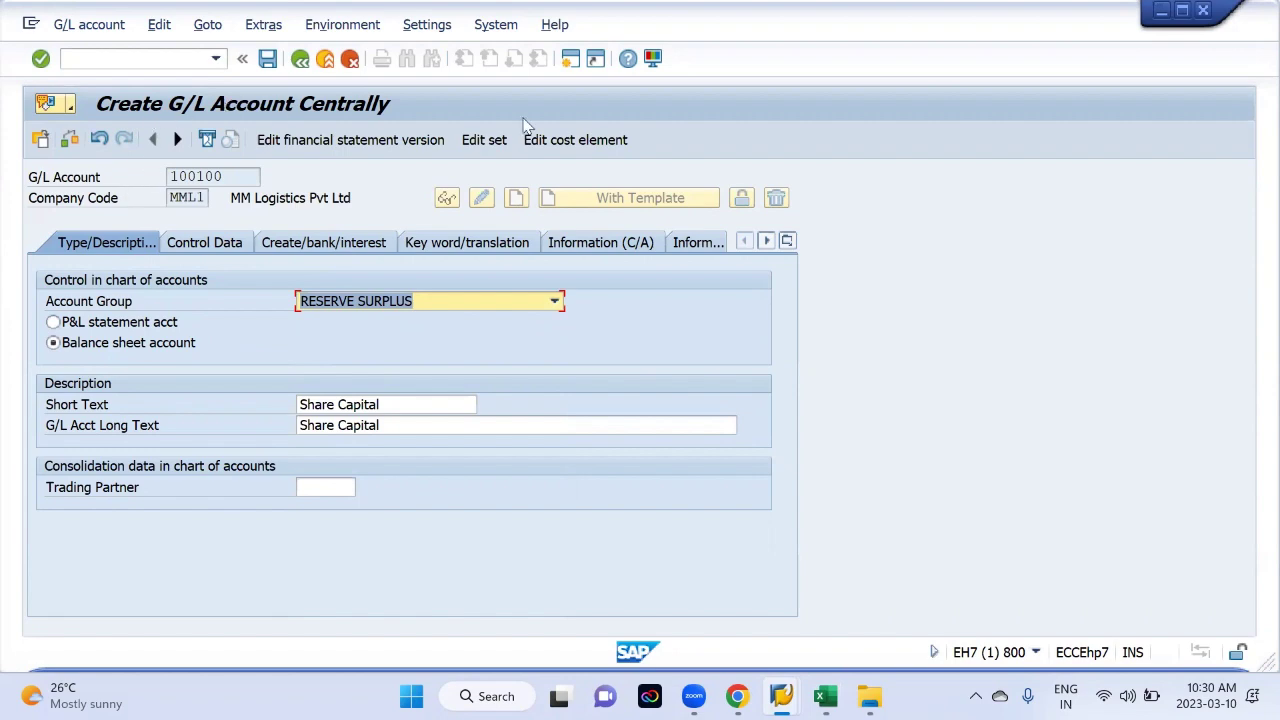
key(alt+Tab)
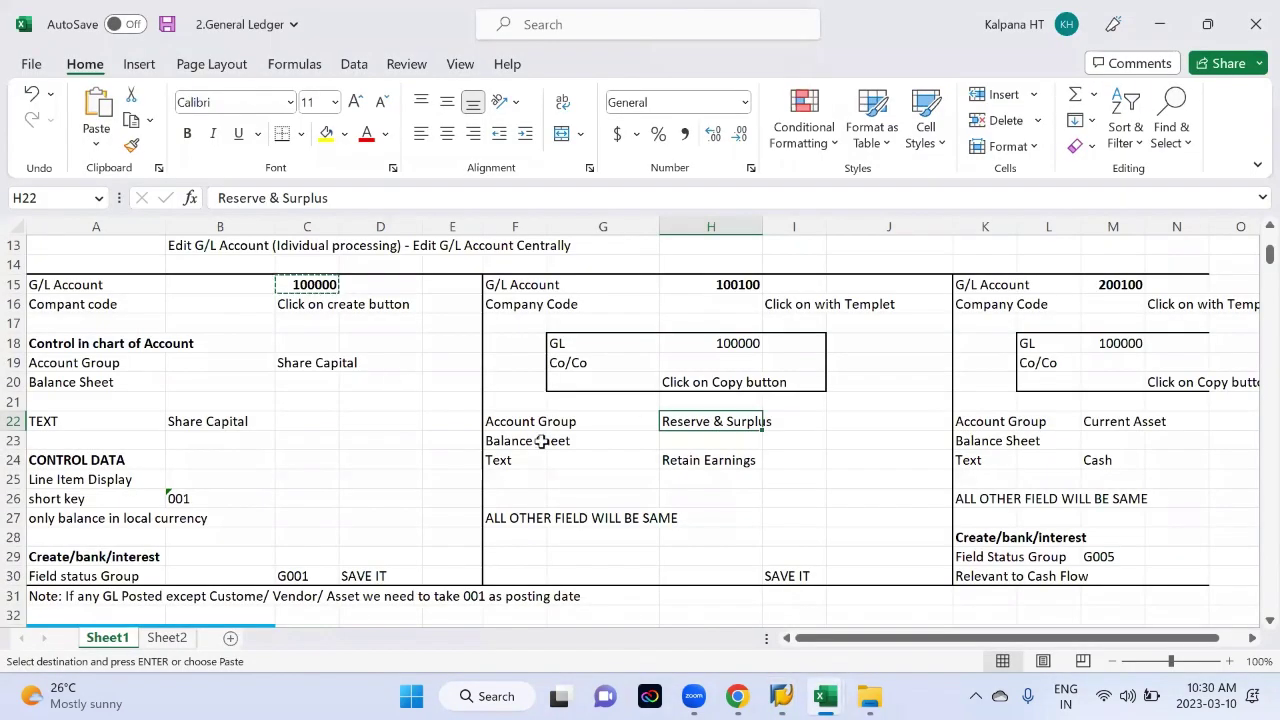
key(Escape)
click(510, 450)
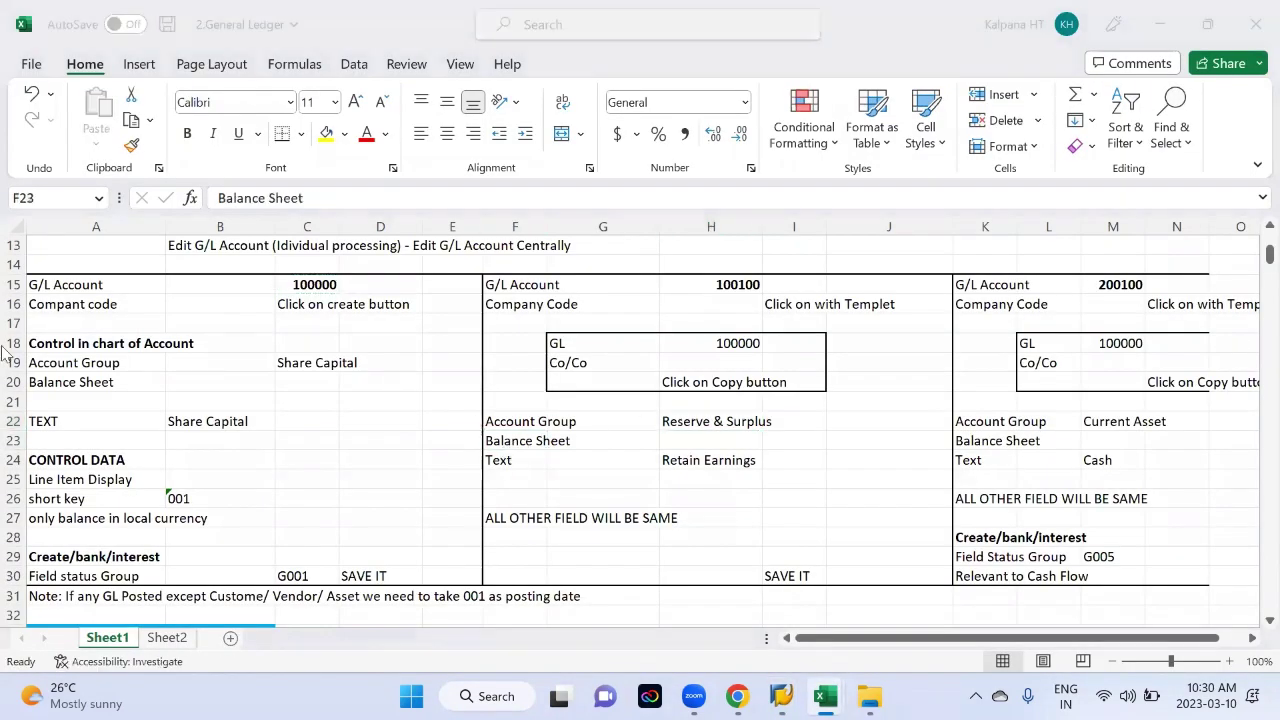
Step: Copy the text Retain Earnings from the 2.General Ledger workbook into account 100100's Short Text and G/L Acct Long Text in SAP
key(alt+Tab)
key(alt+Tab)
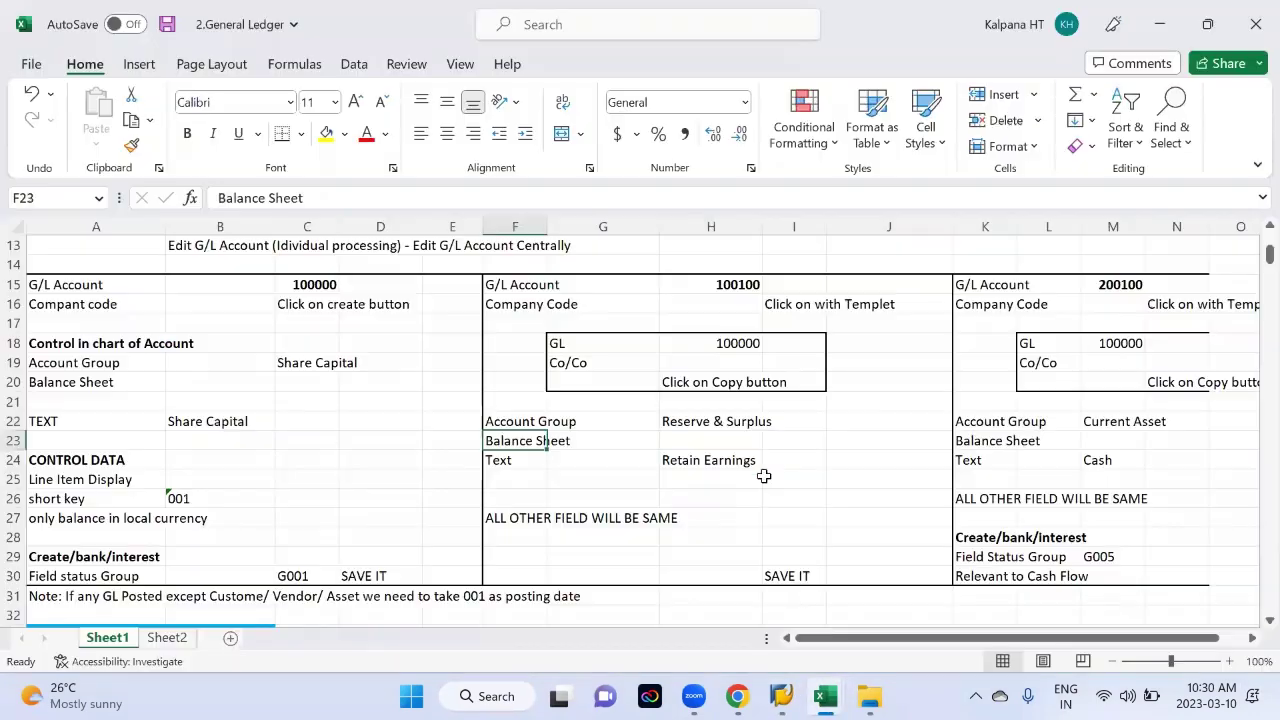
click(709, 457)
key(ctrl+c)
key(alt+Tab)
key(Tab)
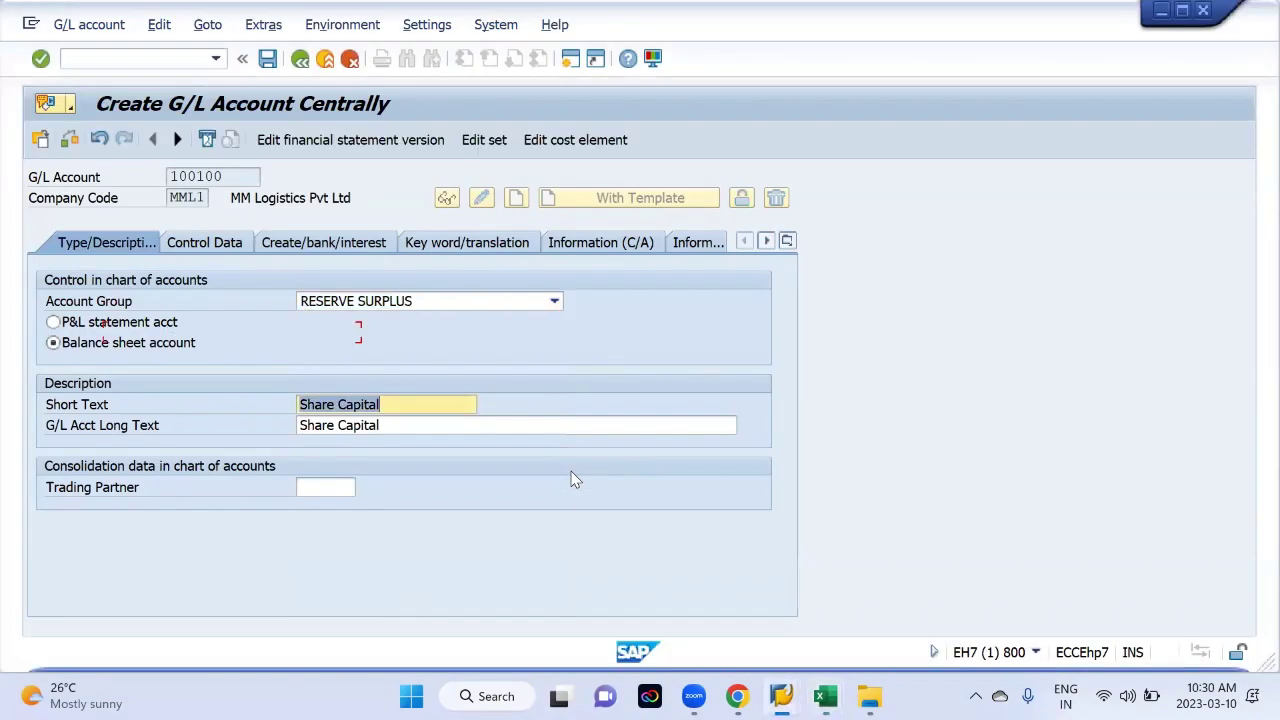
key(ctrl+v)
key(Tab)
key(ctrl+v)
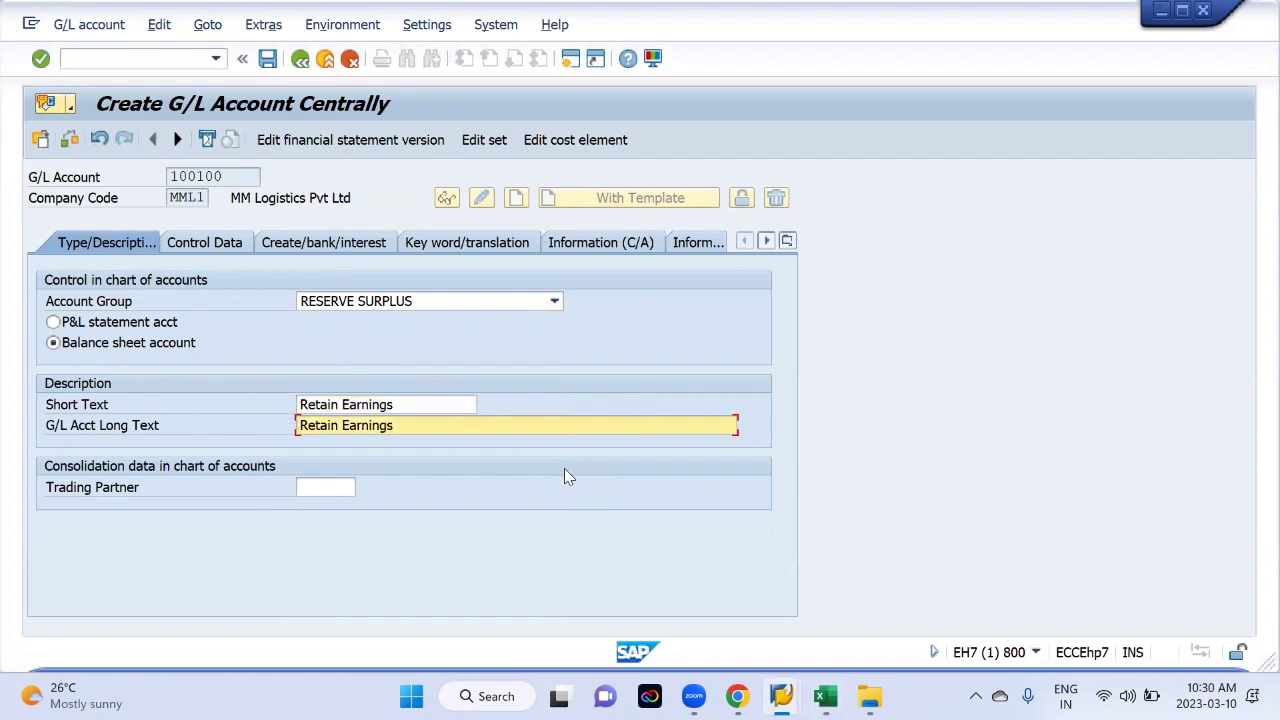
Step: Check account 100100's control data and field status group against the workbook notes, and save the account in SAP
key(alt+Tab)
scroll(560, 470, down, 1)
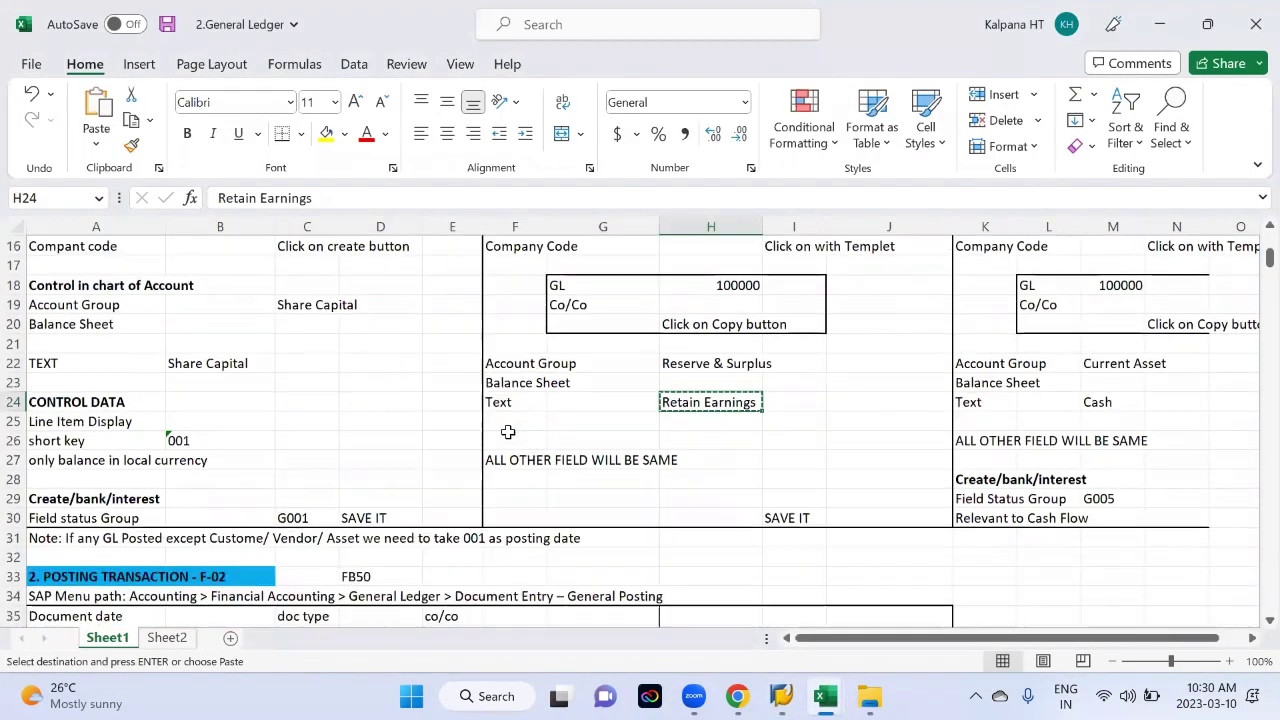
drag(515, 440, 718, 517)
key(alt+Tab)
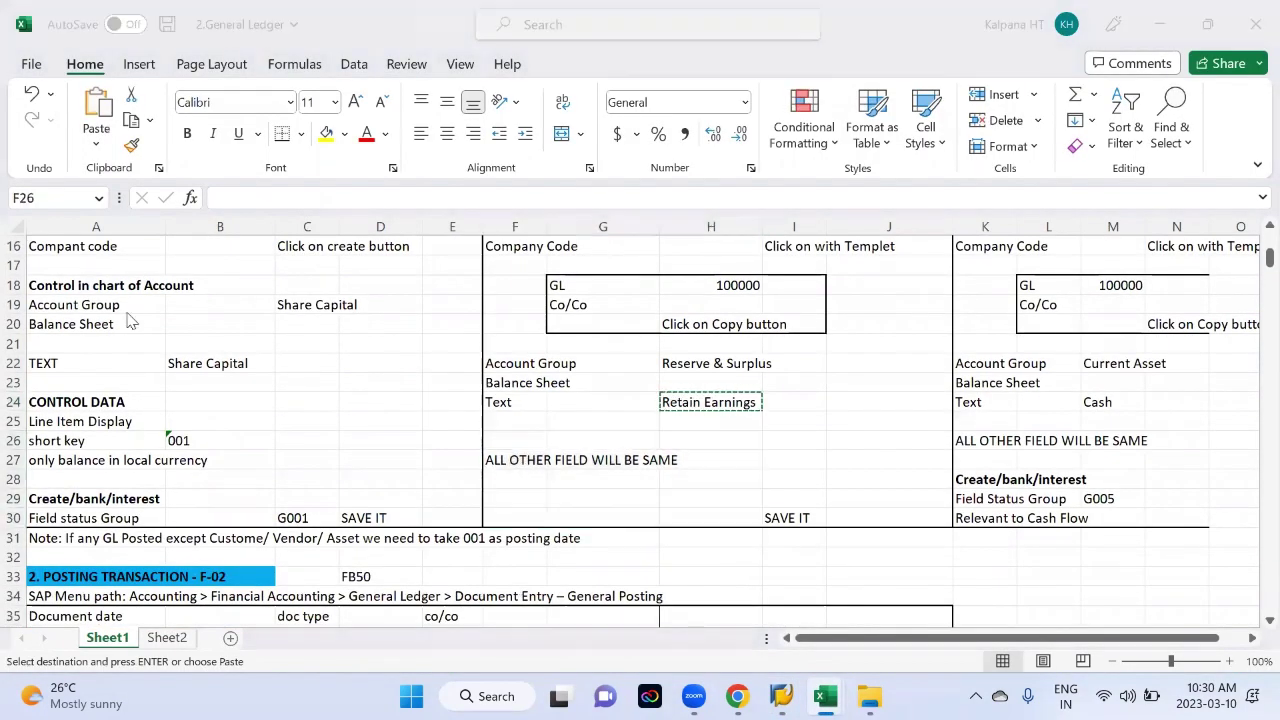
click(205, 243)
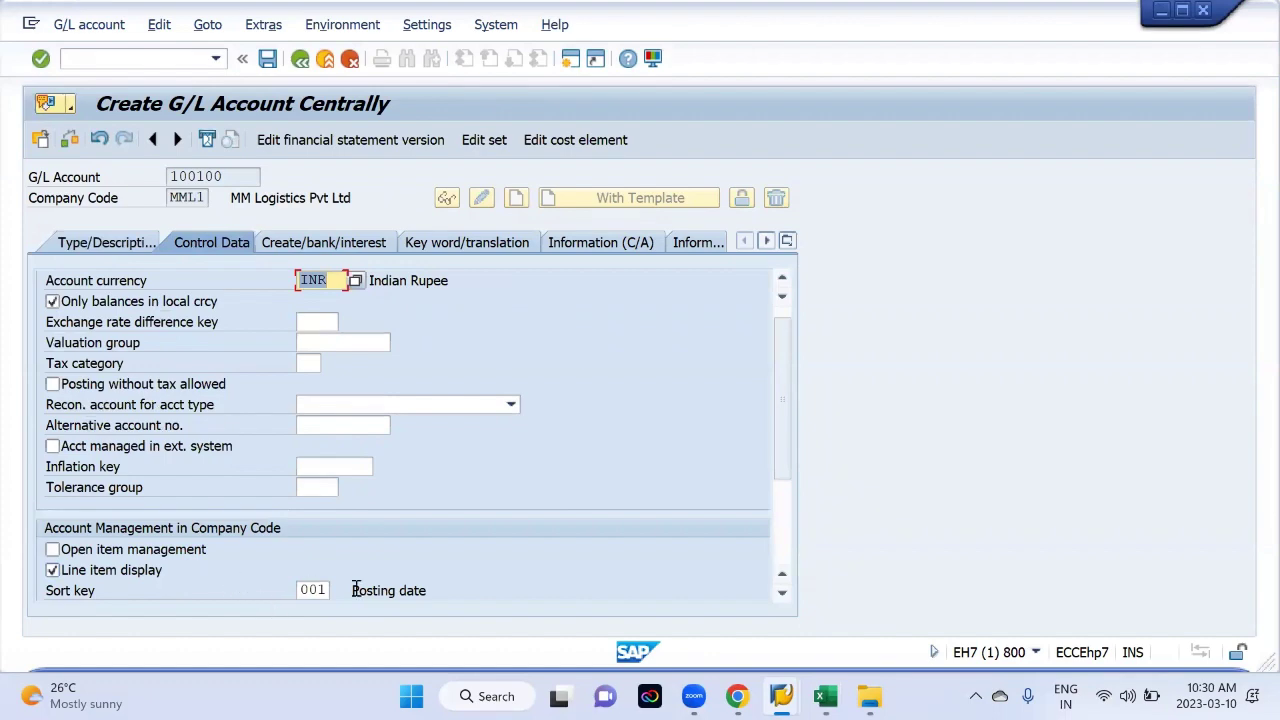
key(alt+Tab)
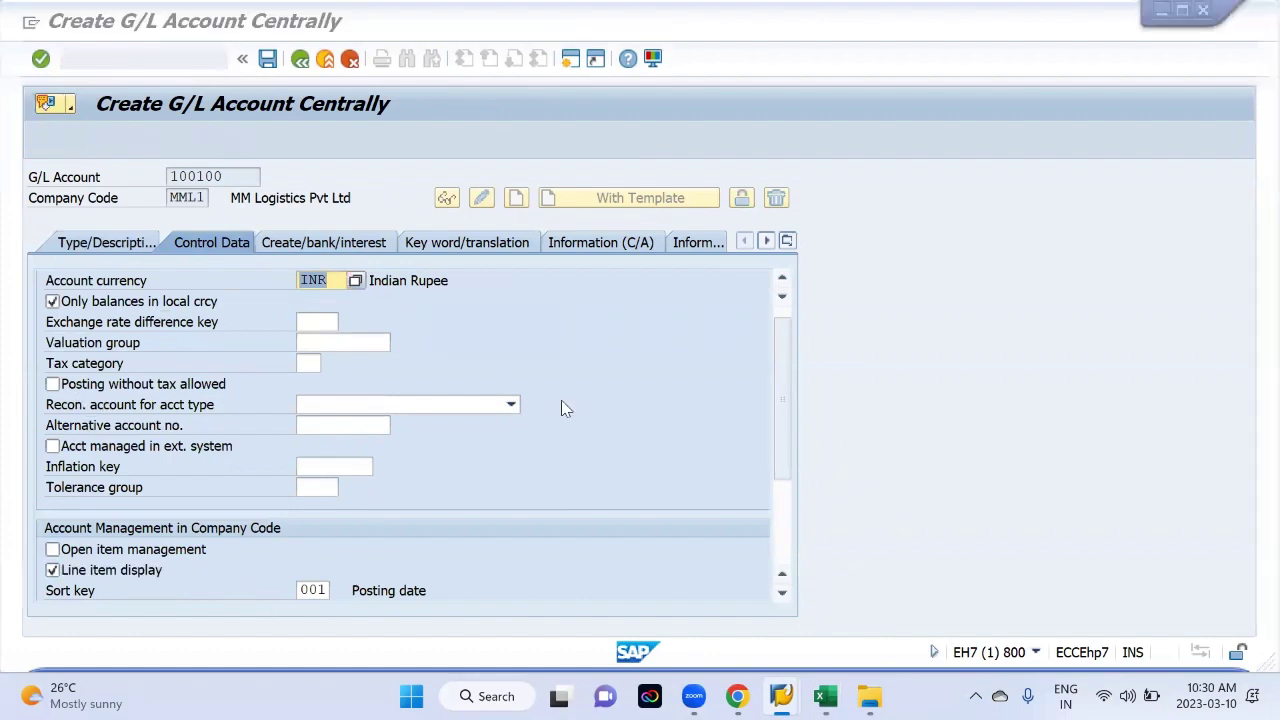
key(alt+Tab)
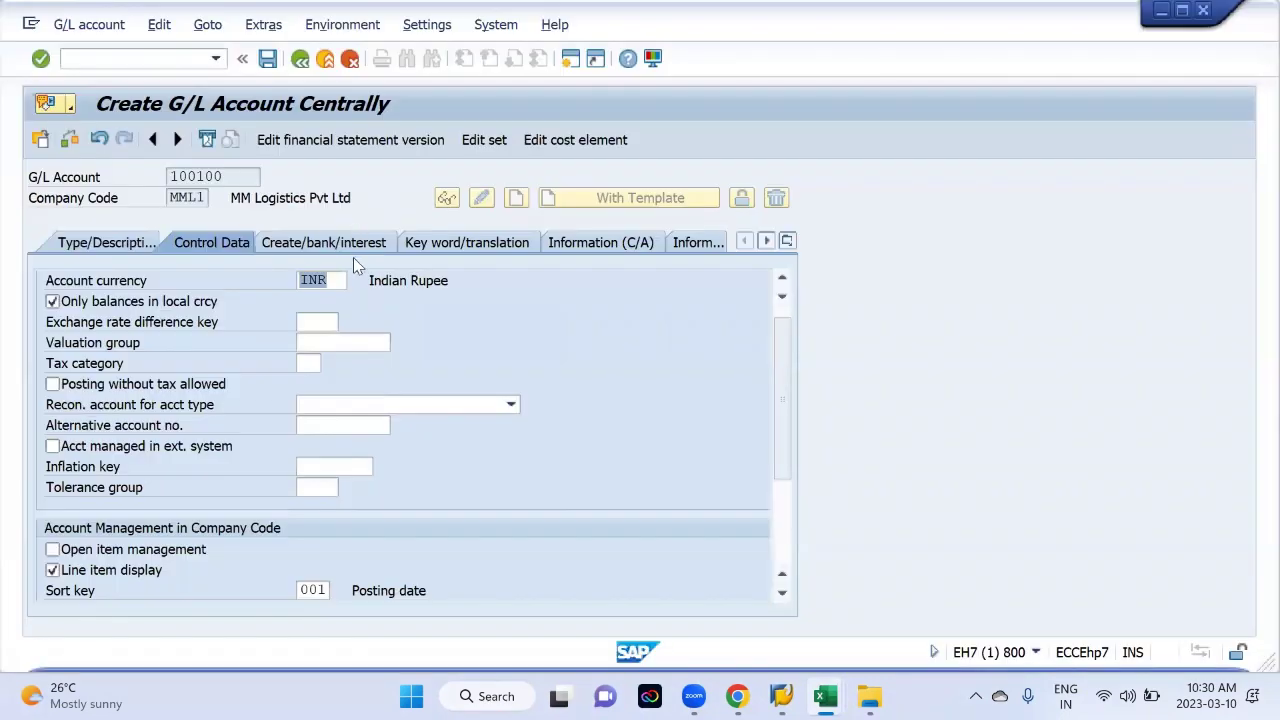
click(335, 243)
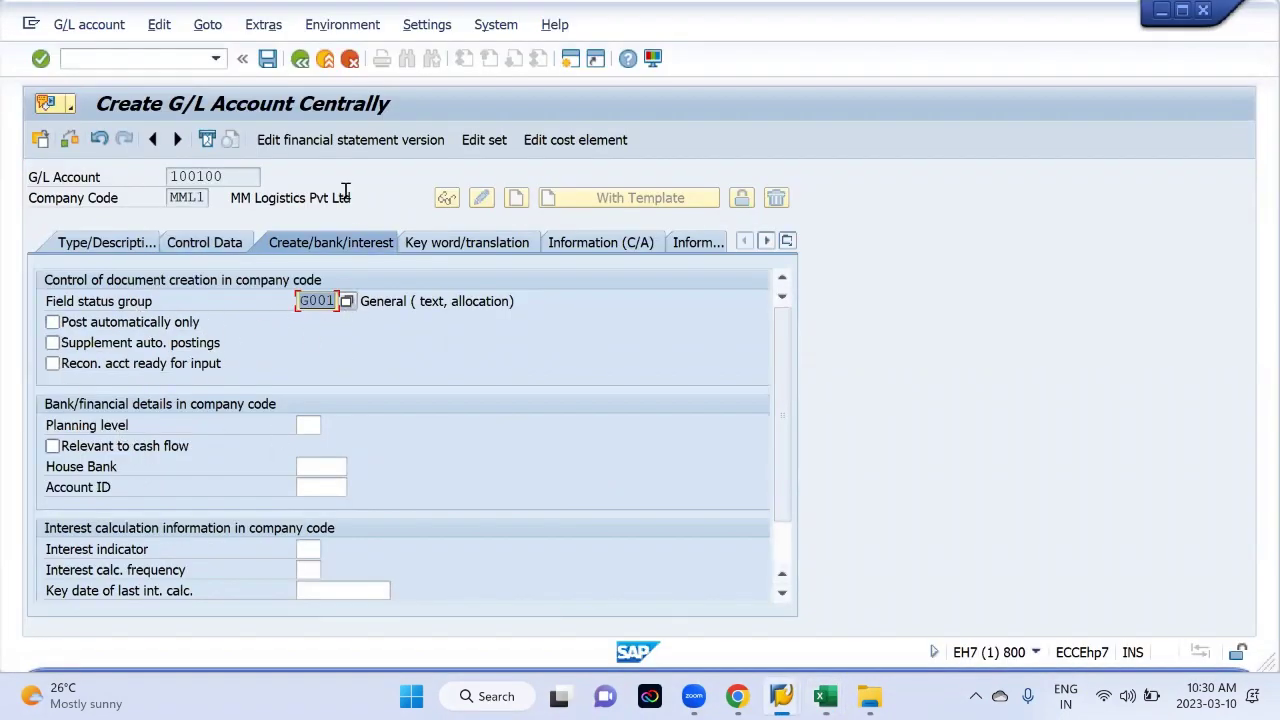
click(267, 59)
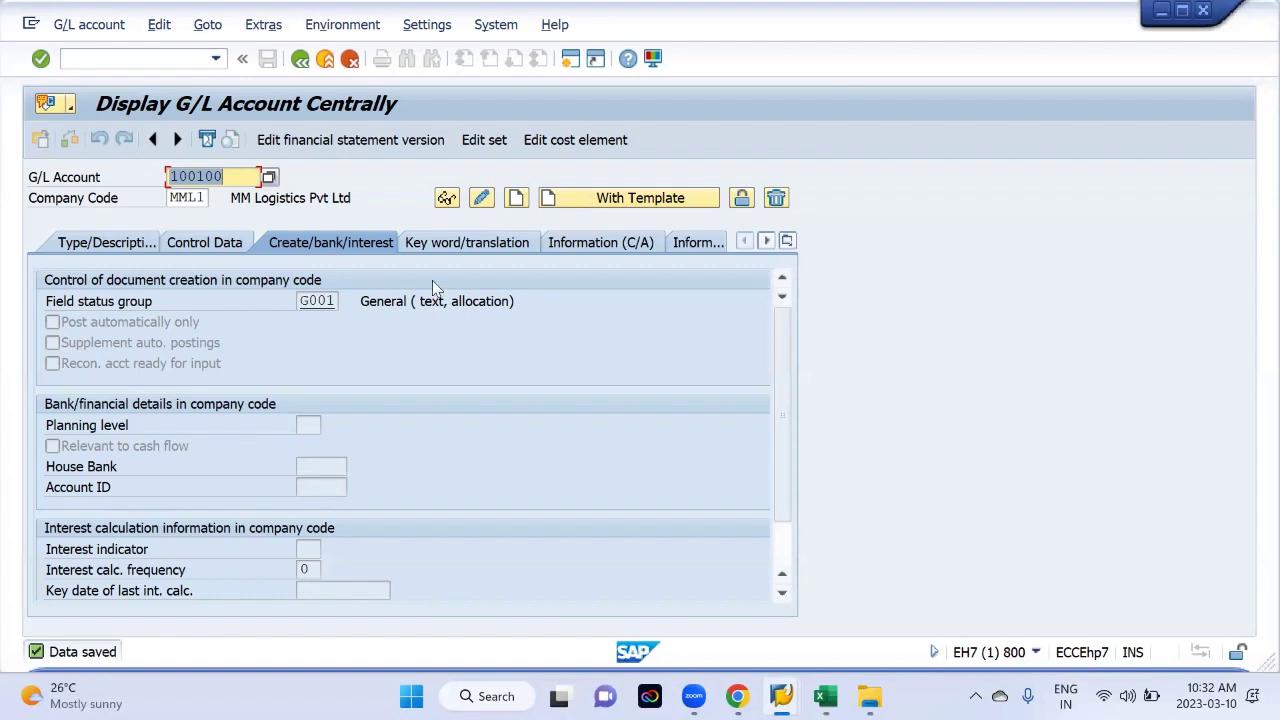
Step: In the 2.General Ledger workbook, change account 200100's text to Cash/Bank and save the workbook
key(alt+Tab)
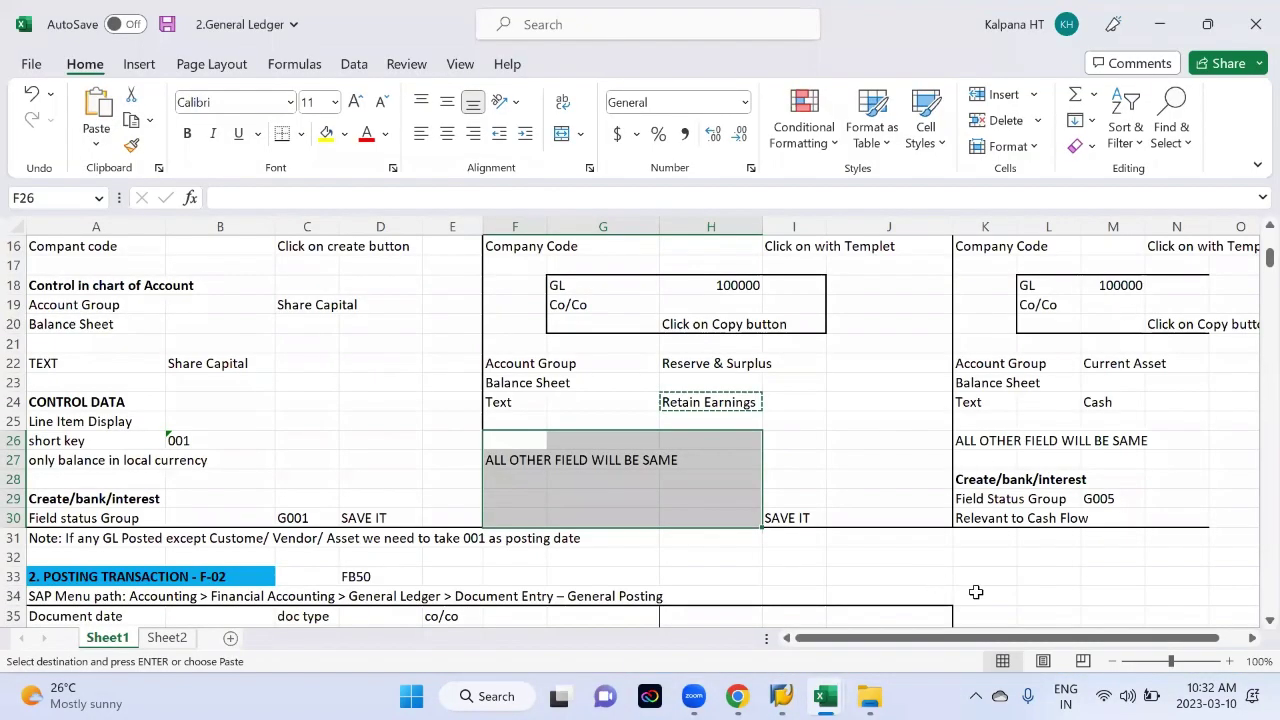
click(1251, 638)
click(1251, 638)
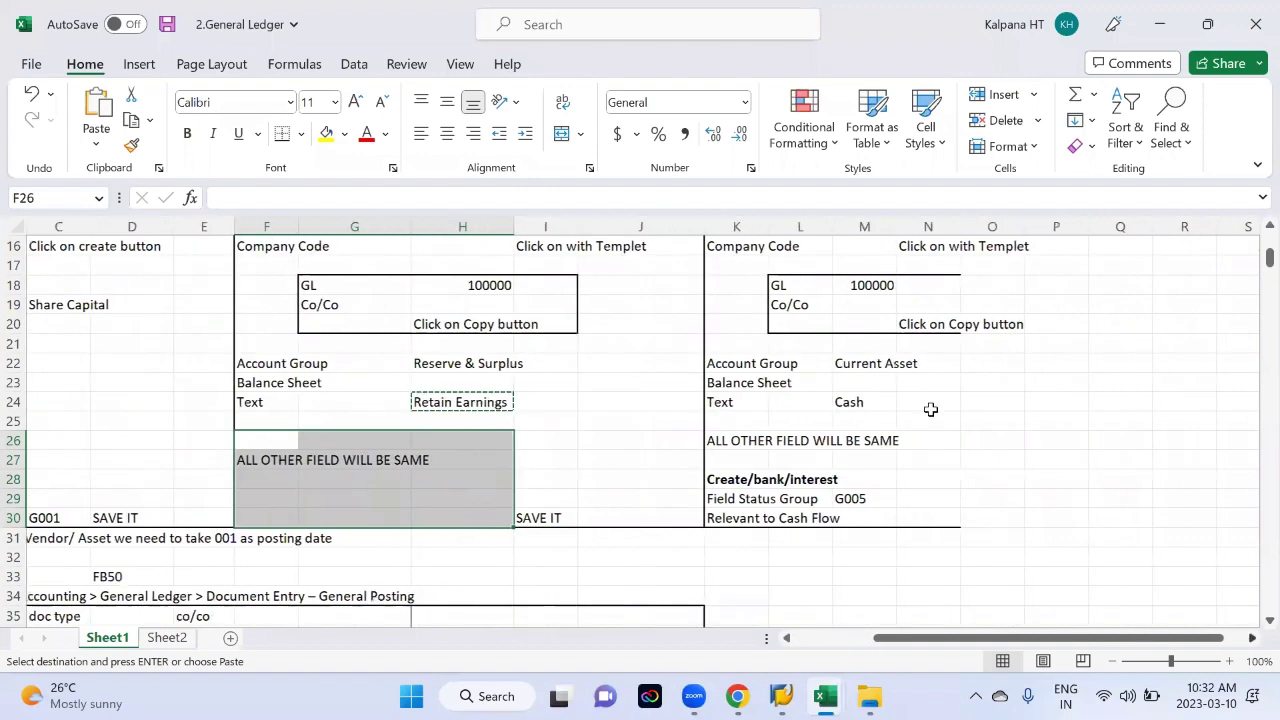
scroll(886, 423, up, 3)
scroll(886, 423, down, 1)
click(872, 526)
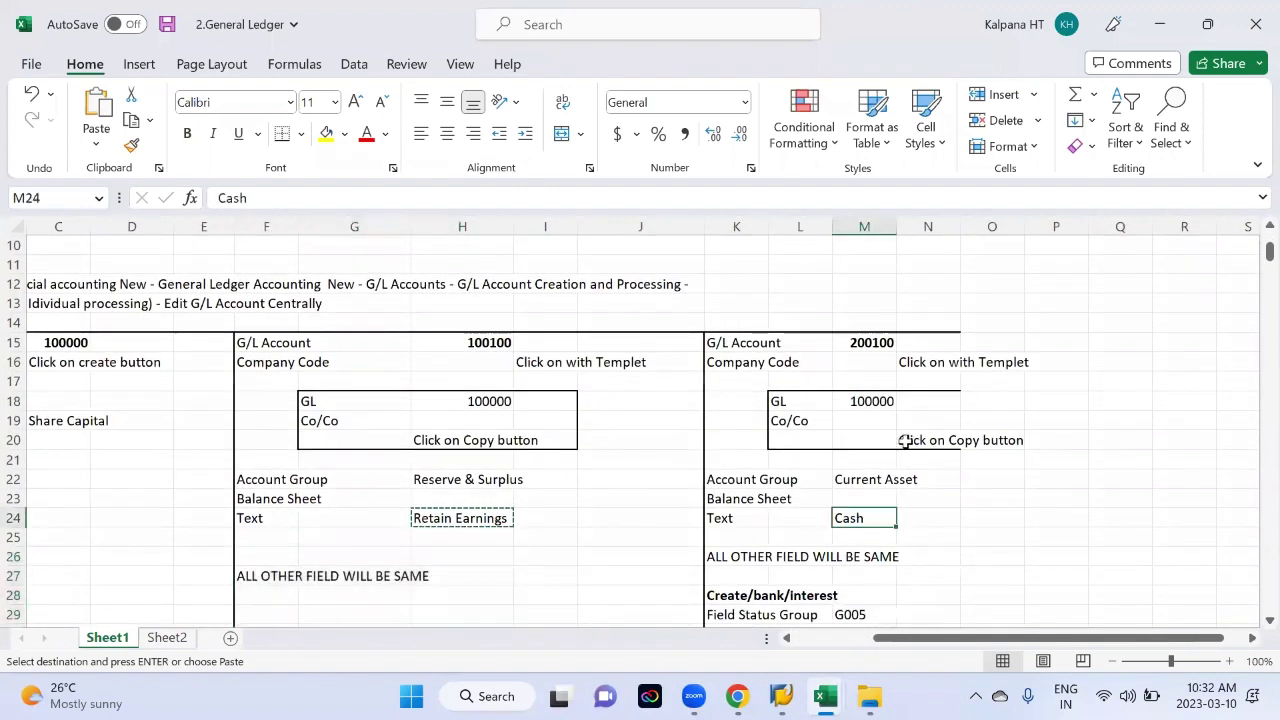
scroll(880, 495, down, 1)
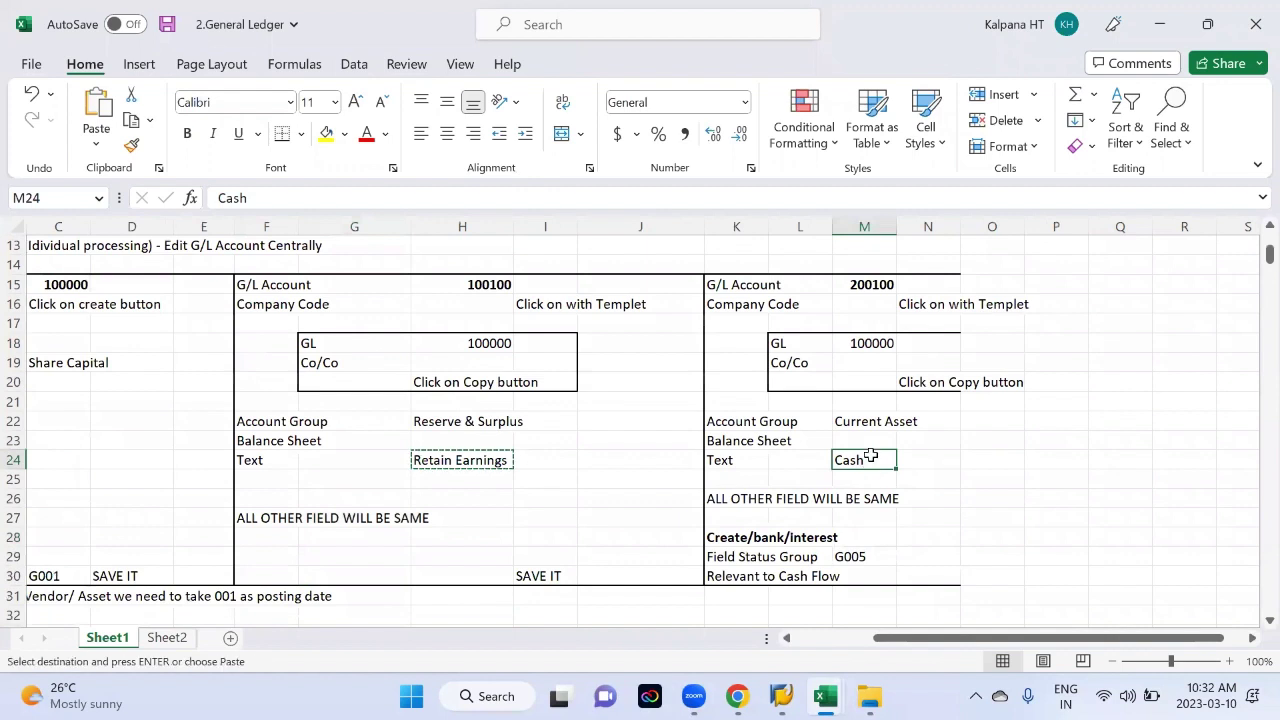
double_click(872, 458)
text(/Bank)
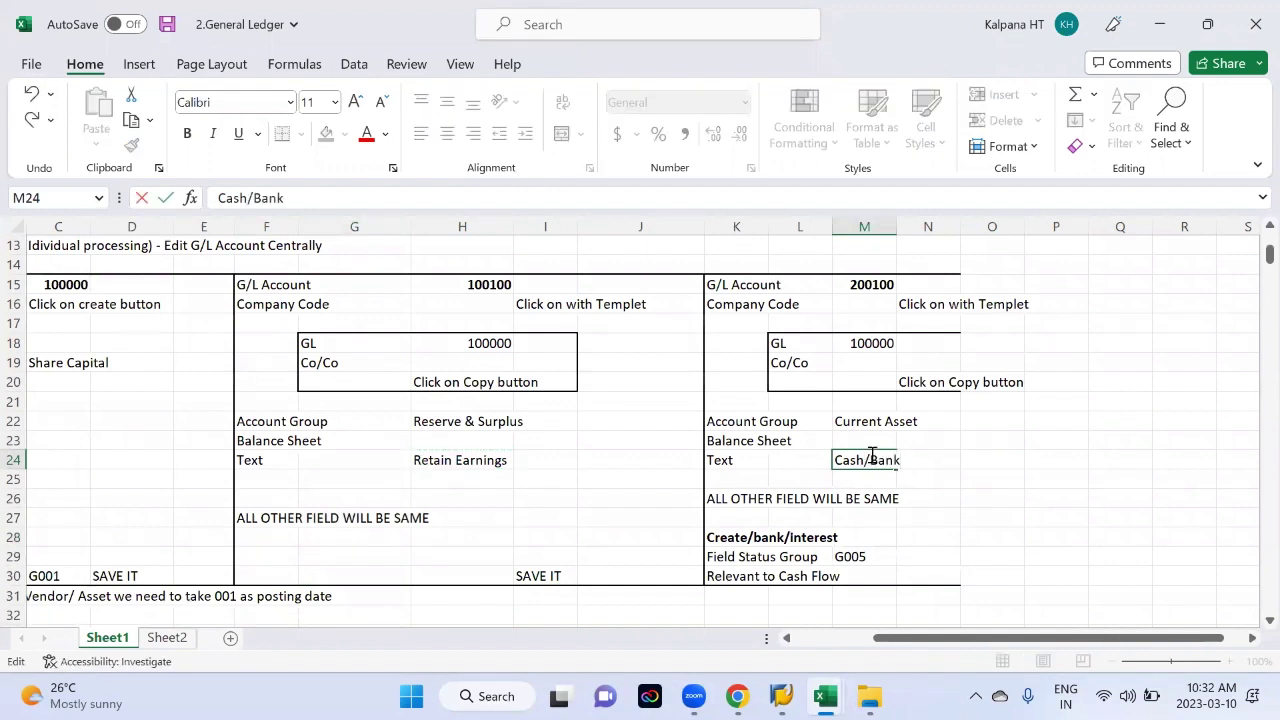
key(Return)
key(ctrl+s)
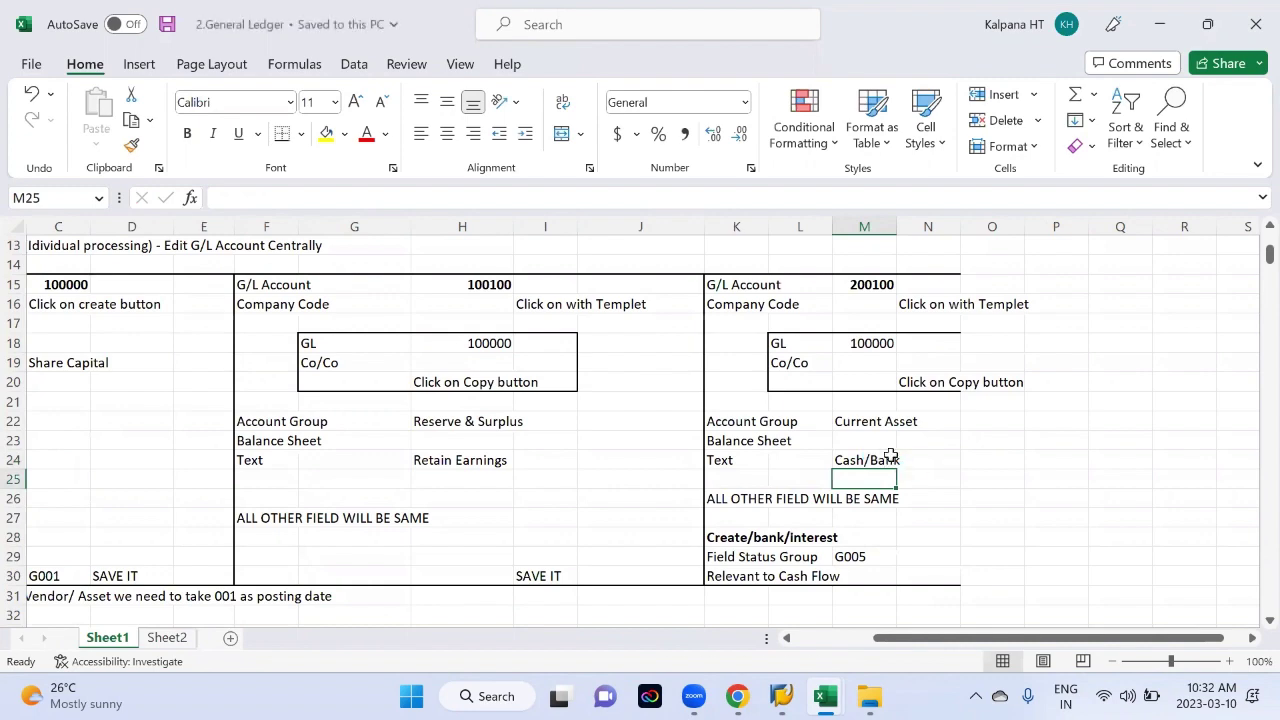
Step: Copy account number 200100 from the workbook into SAP's G/L Account field and create it with template account 100000 of company code MML1
scroll(920, 420, down, 1)
scroll(816, 349, up, 1)
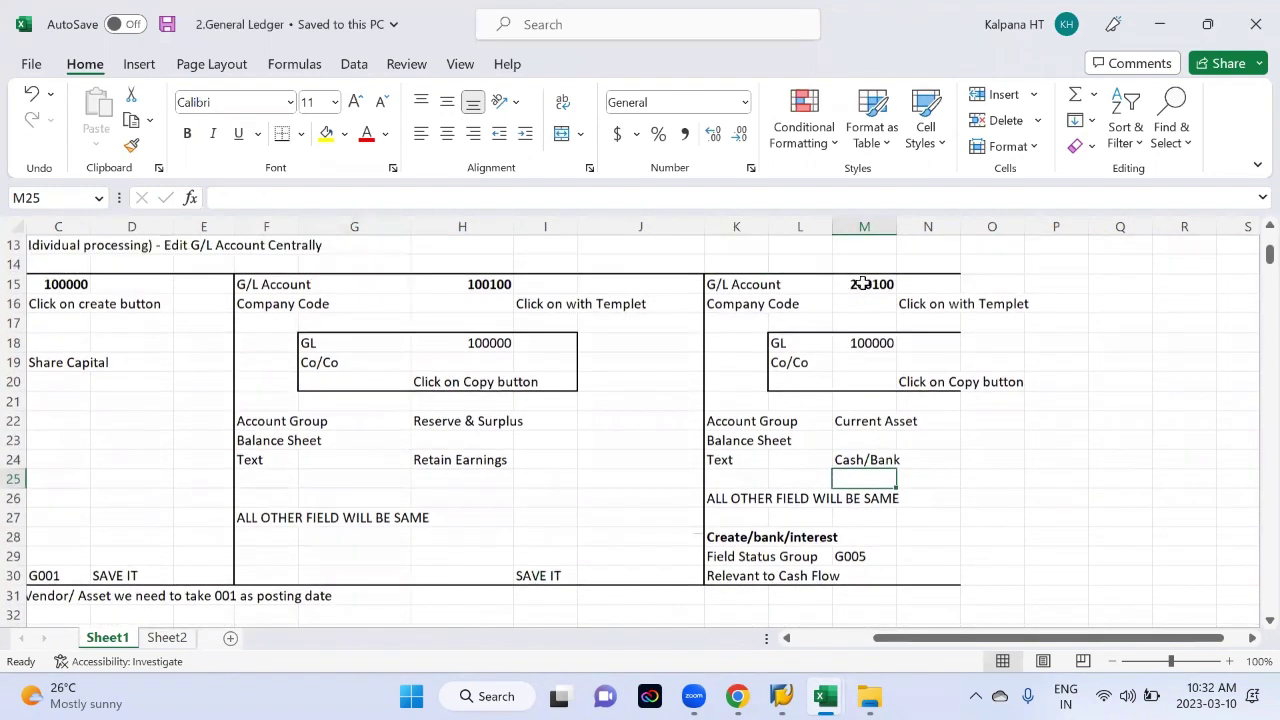
click(866, 285)
key(ctrl+c)
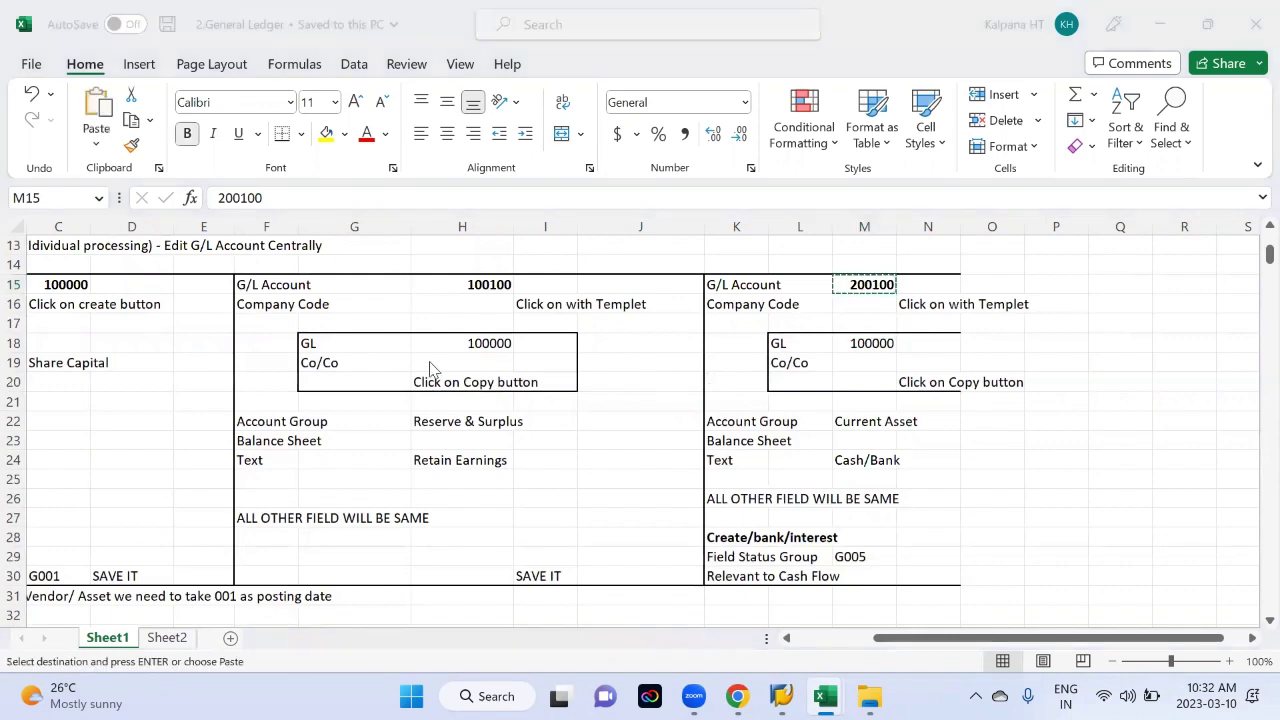
key(alt+Tab)
key(ctrl+v)
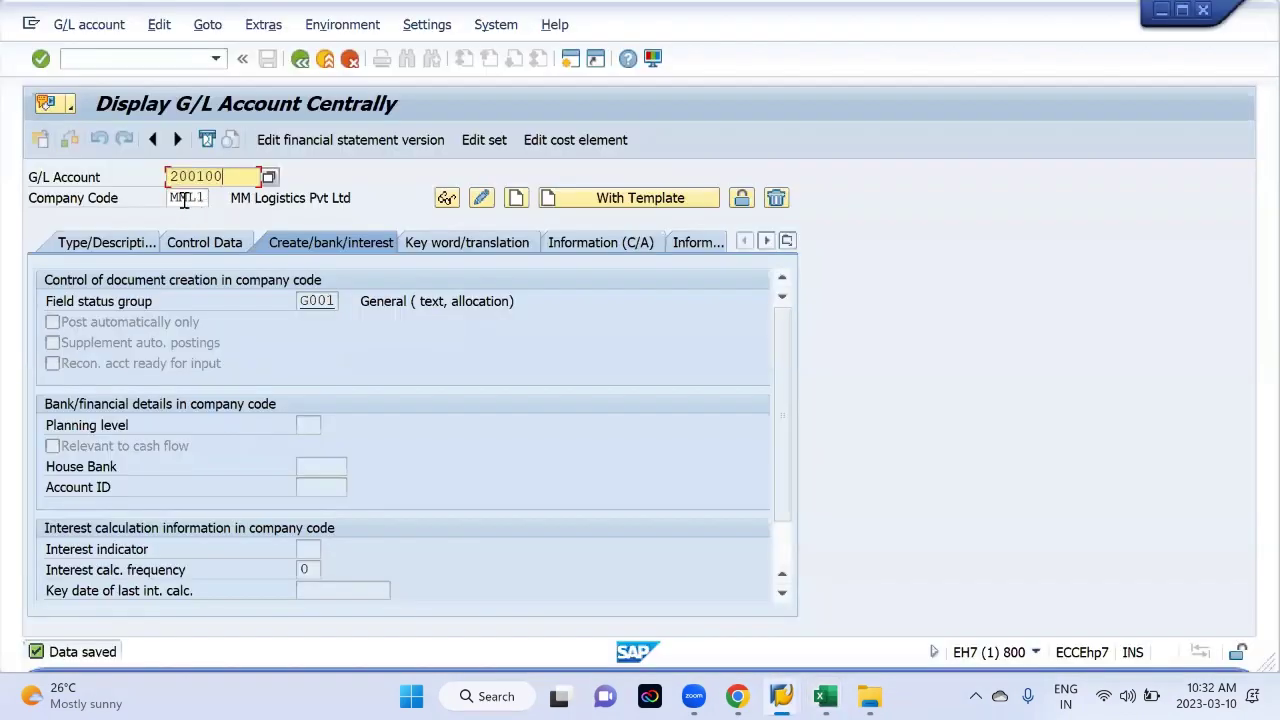
click(676, 205)
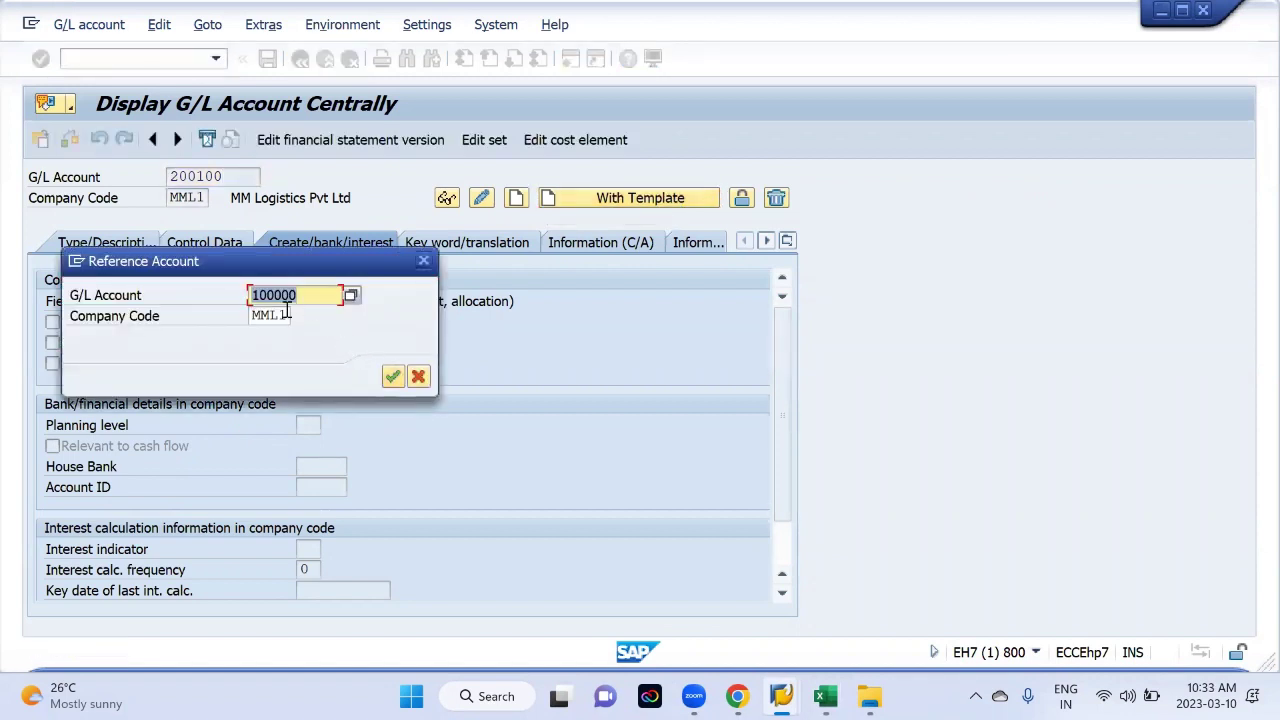
key(Return)
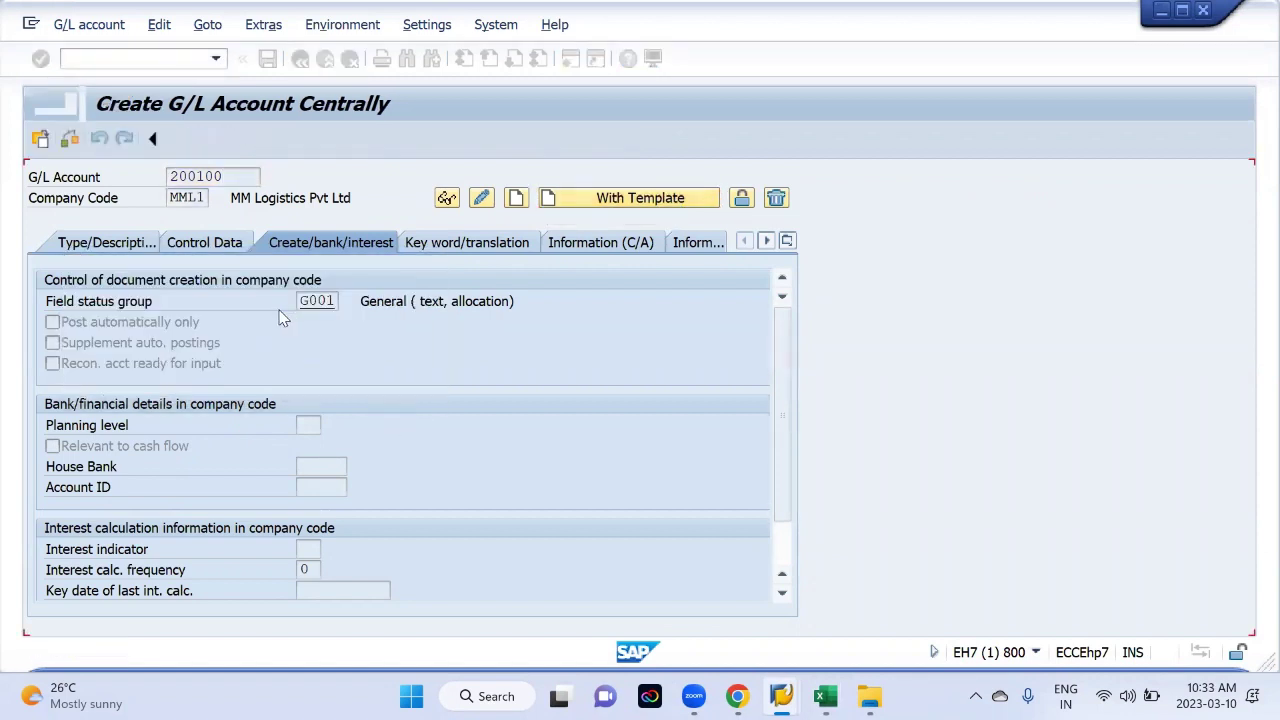
Step: Check account 200100's group in the workbook and set its Account Group in SAP to CURRENT ASSET
click(113, 246)
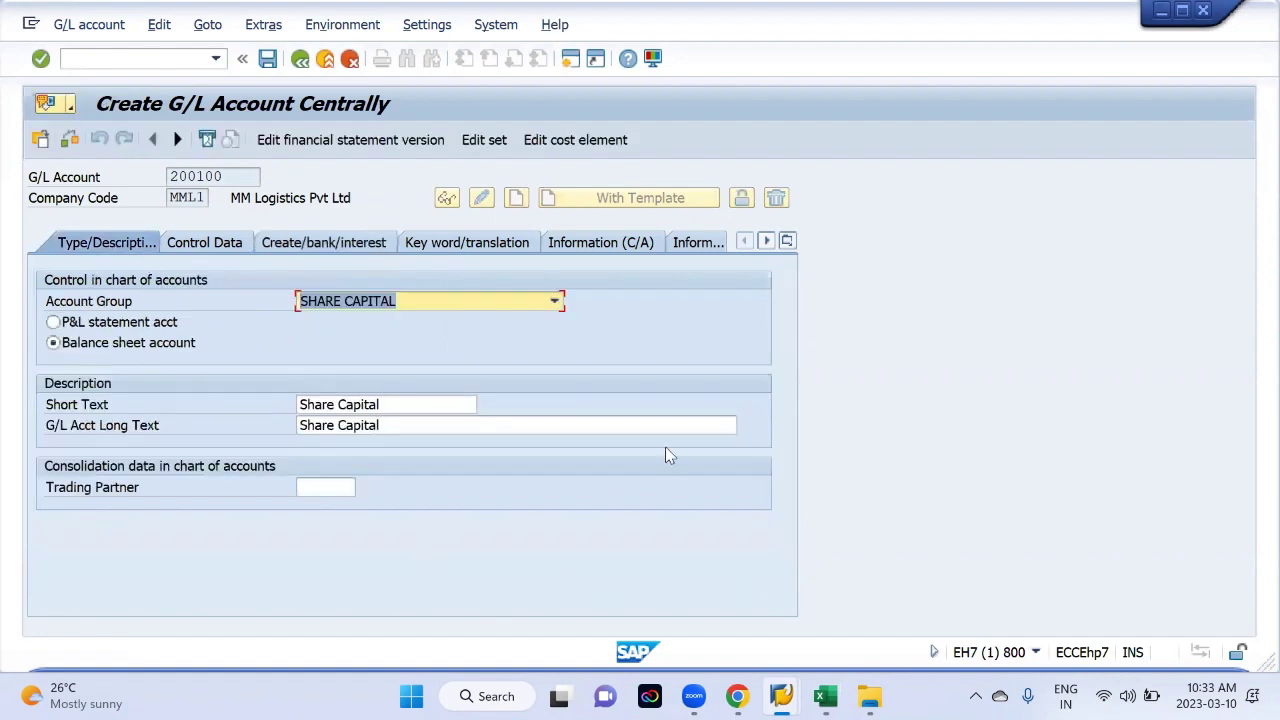
key(alt+Tab)
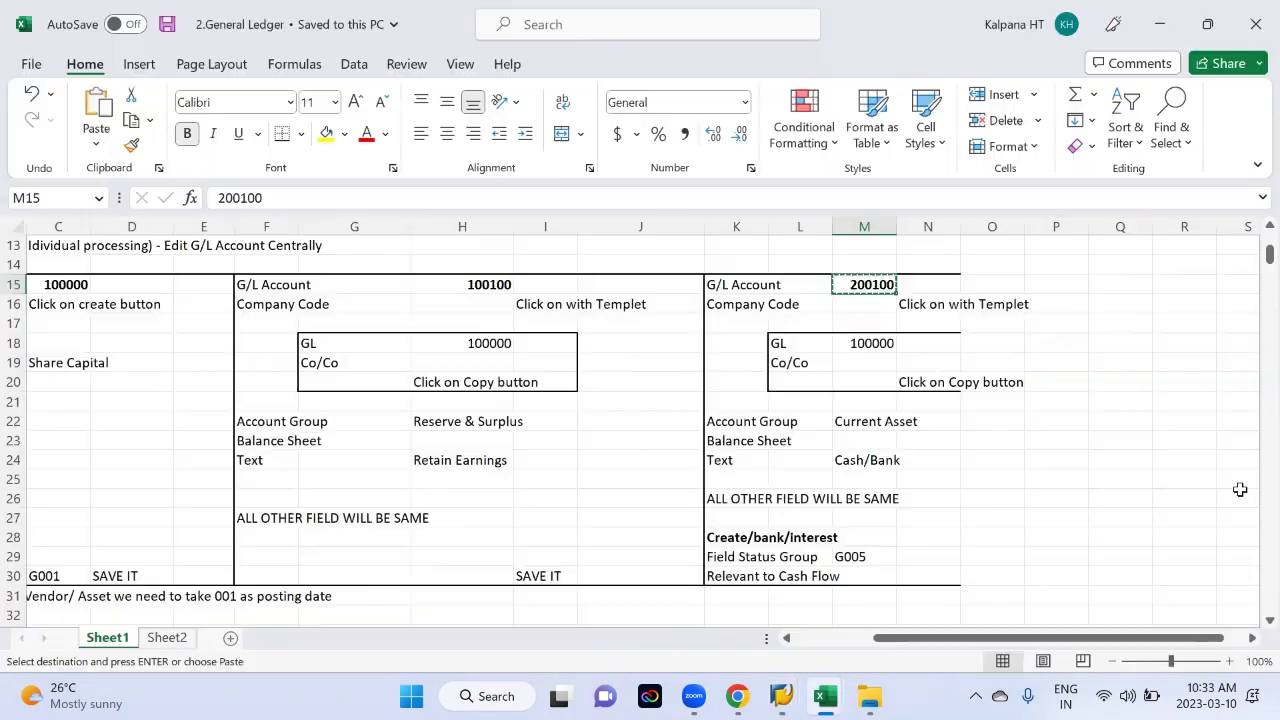
scroll(891, 365, down, 2)
click(864, 305)
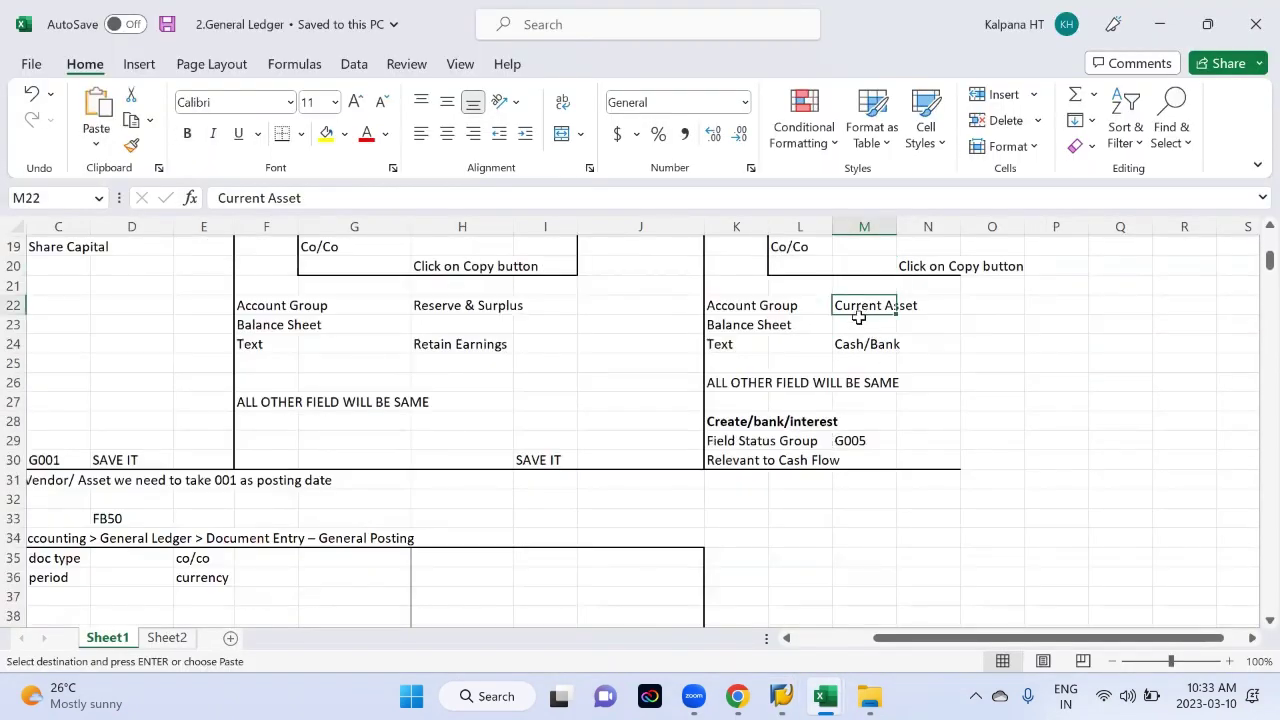
key(alt+Tab)
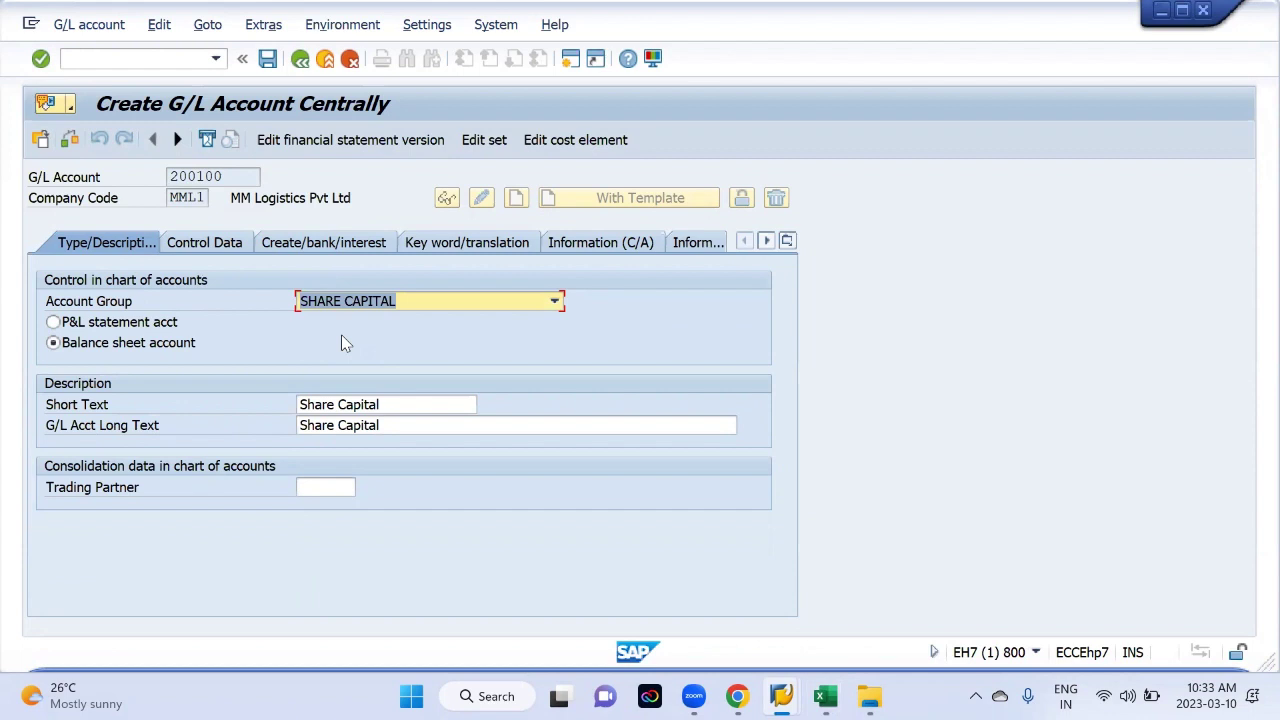
key(F4)
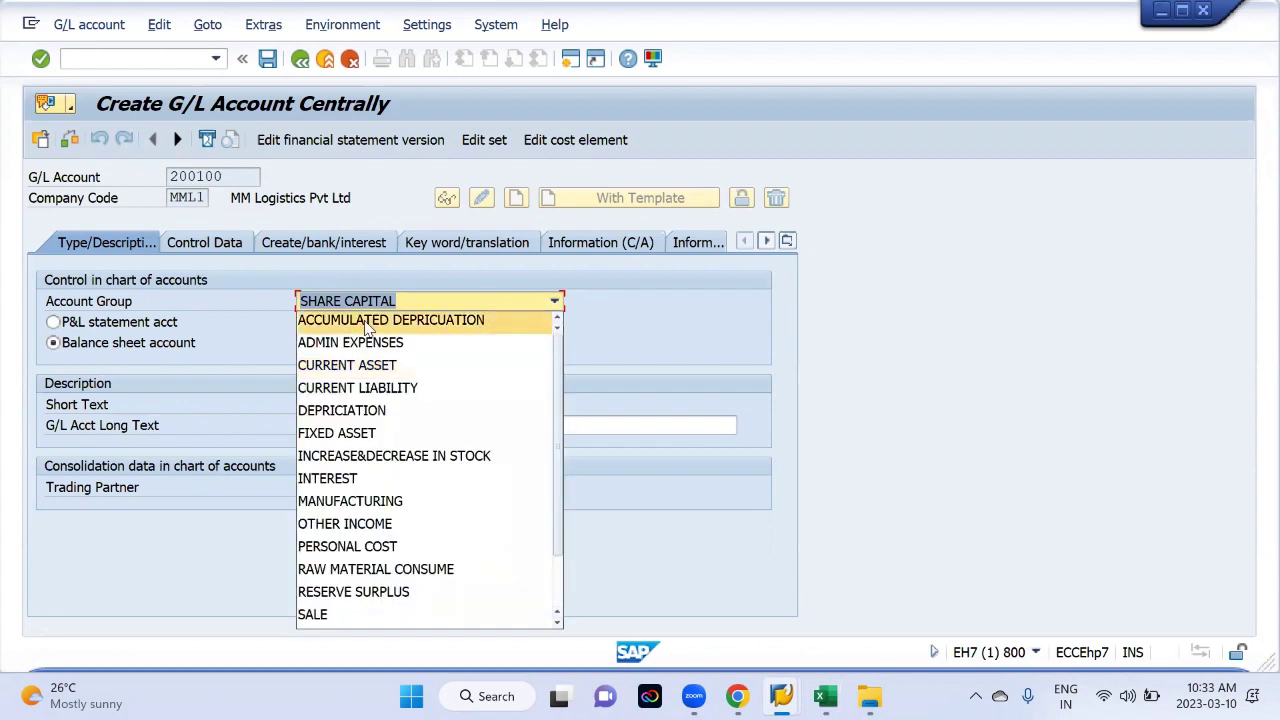
click(376, 366)
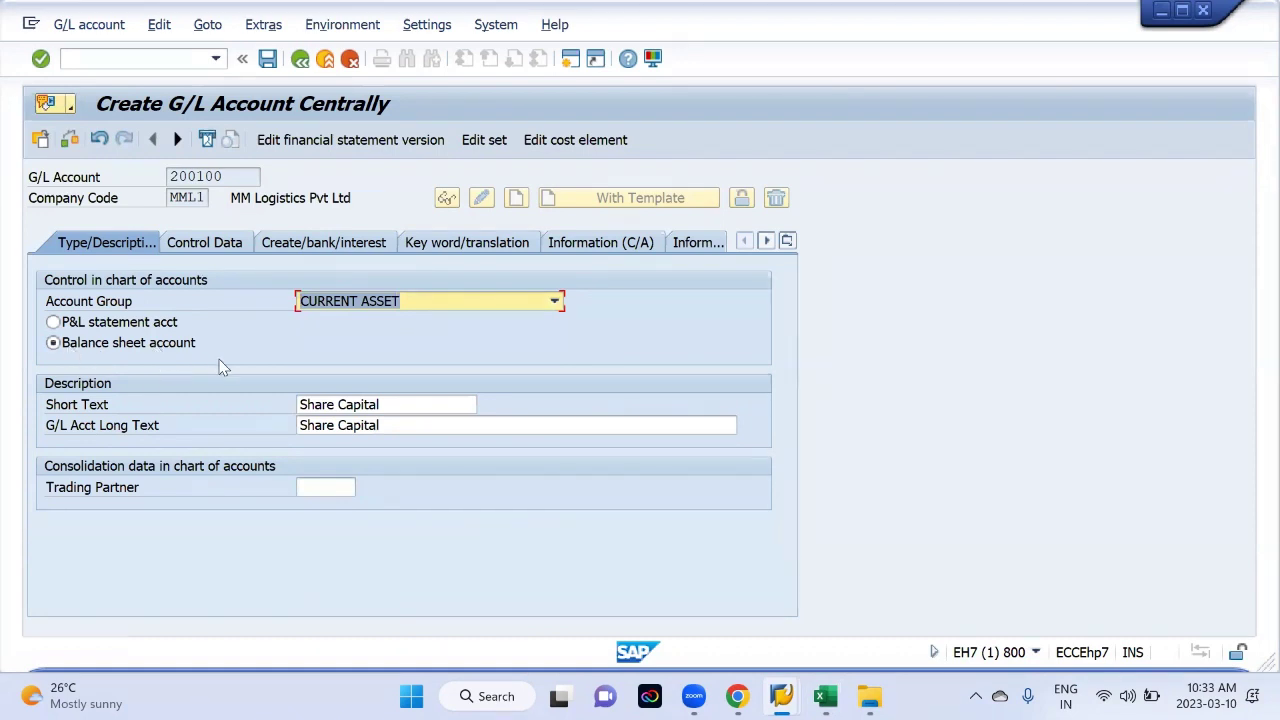
Step: Copy the text Cash/Bank from the workbook into account 200100's Short Text and G/L Acct Long Text in SAP
key(alt+Tab)
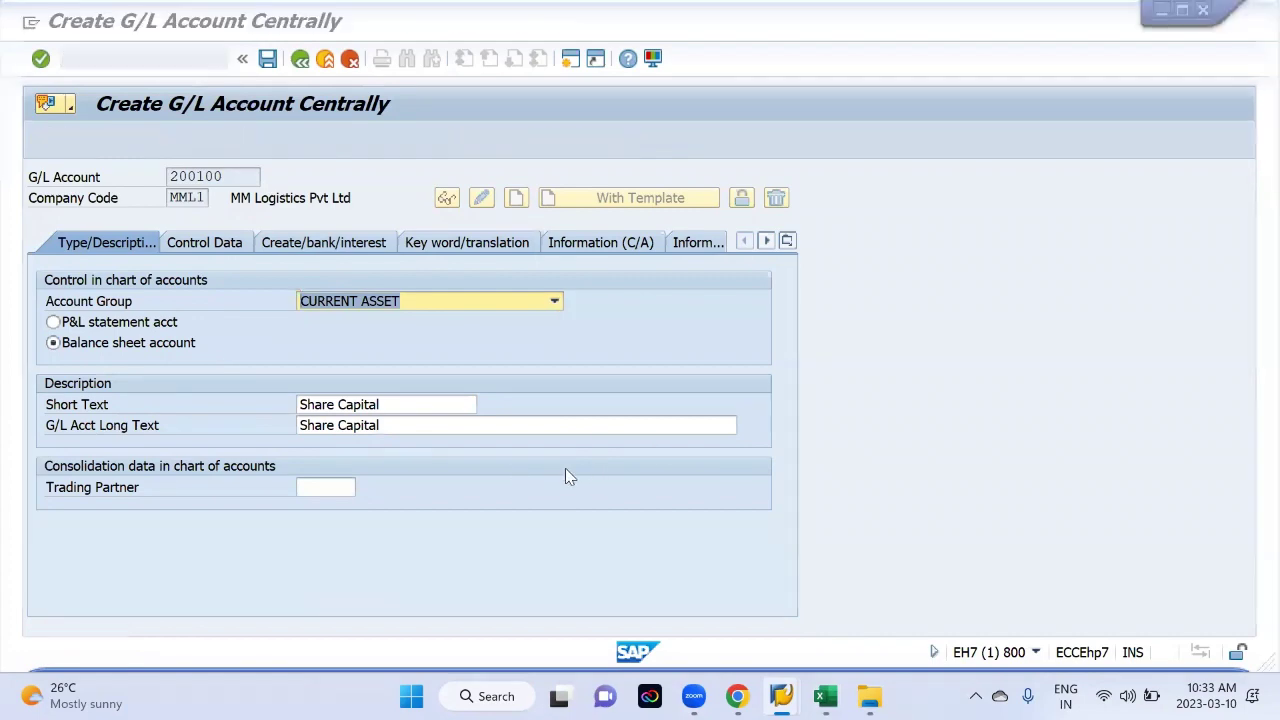
click(866, 344)
key(ctrl+c)
key(alt+Tab)
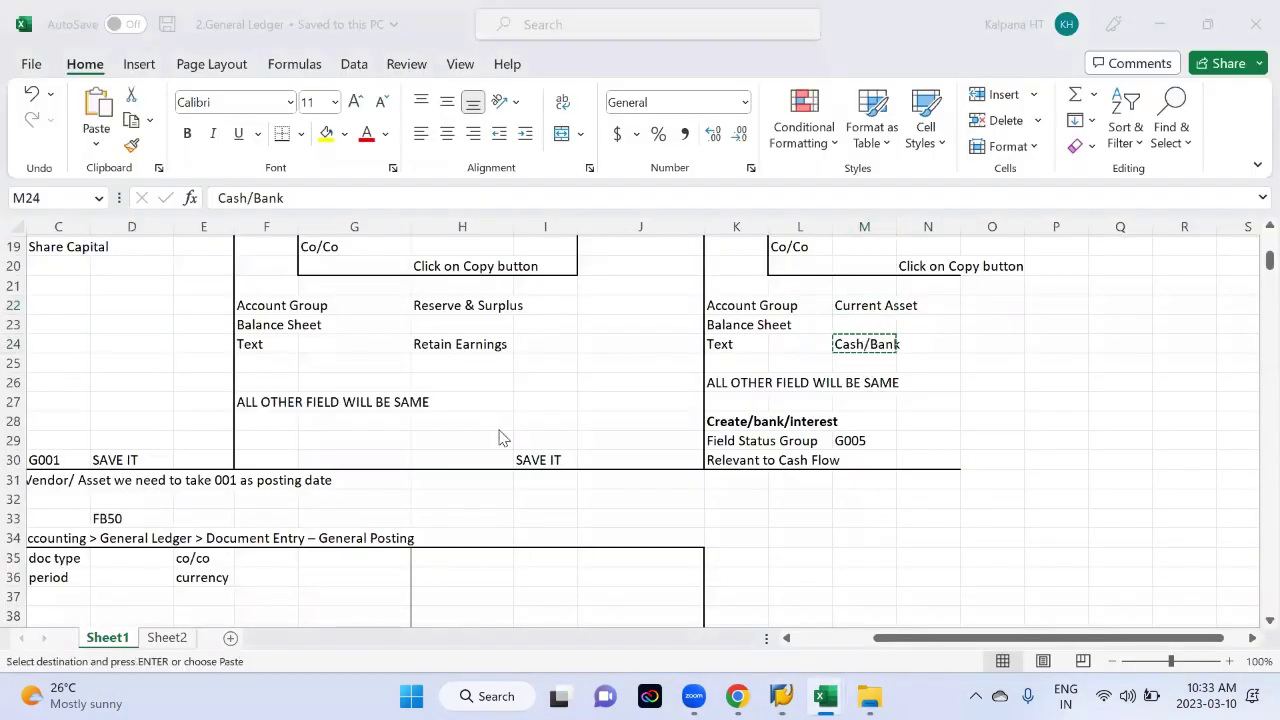
key(Tab)
key(ctrl+v)
key(Tab)
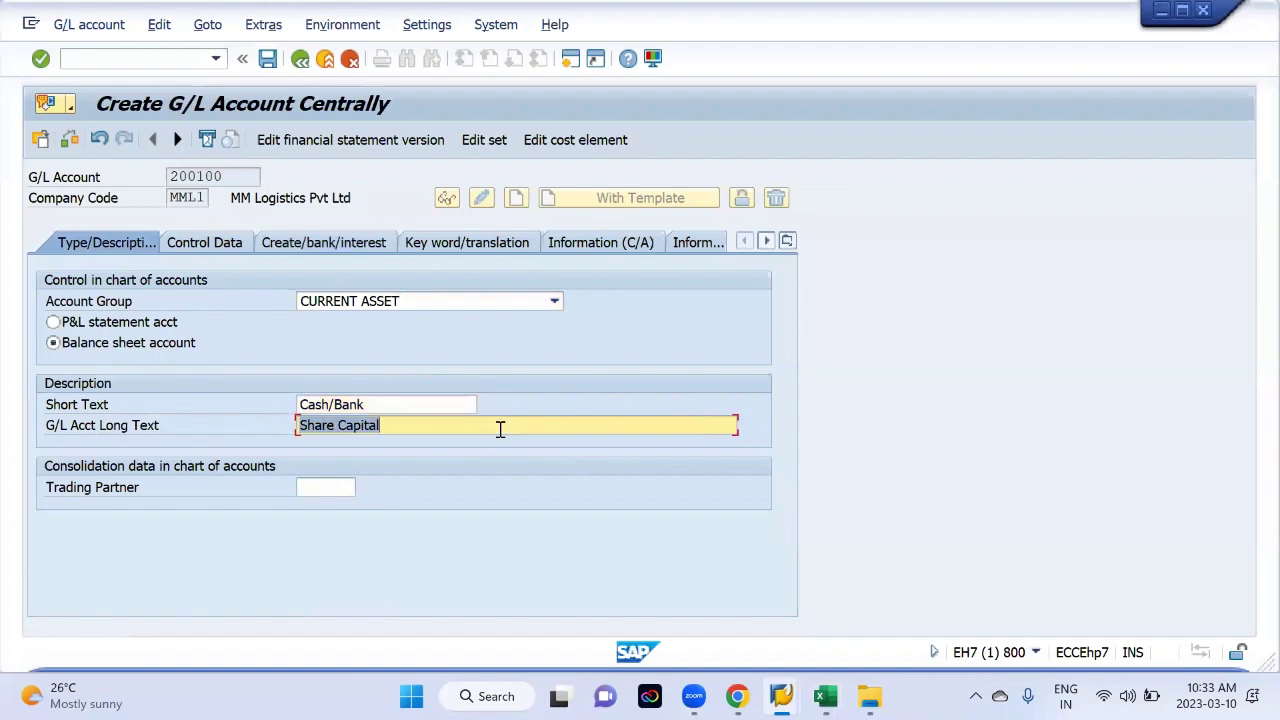
key(ctrl+v)
Step: Compare account 200100's control data in SAP, including currency, line item display and sort key, with the workbook notes
click(218, 245)
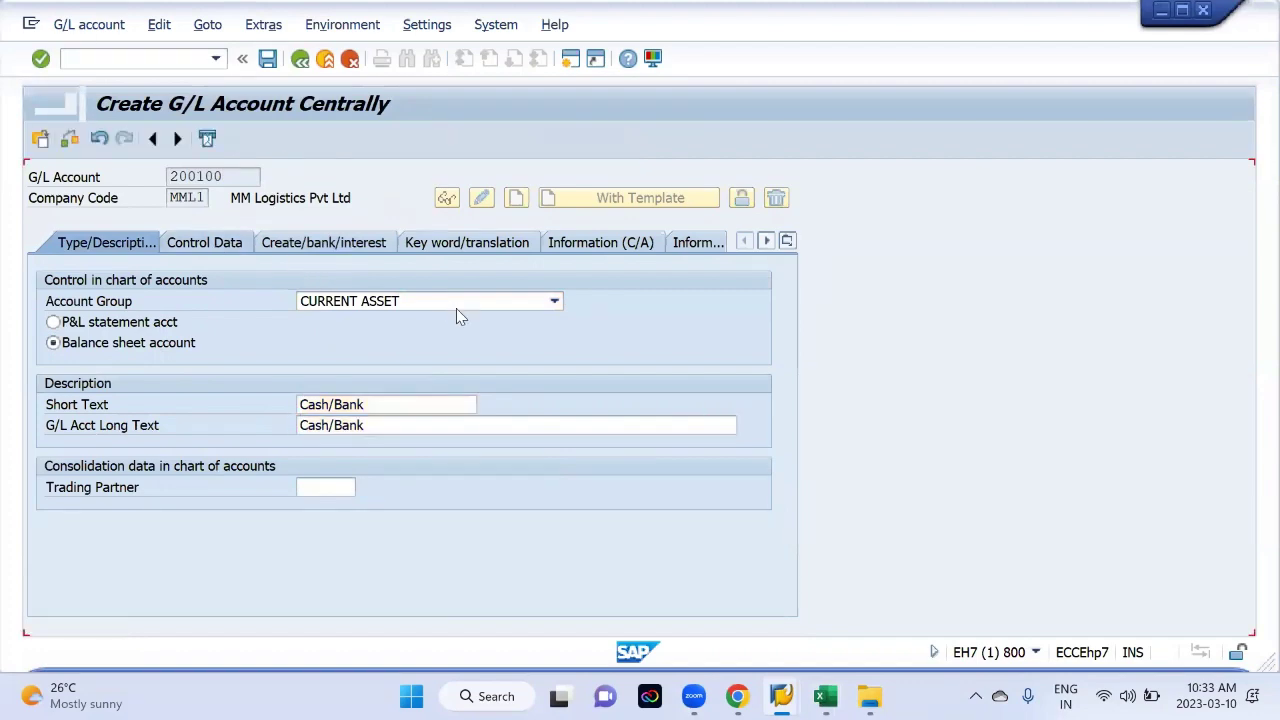
key(alt+Tab)
drag(735, 368, 926, 410)
key(alt+Tab)
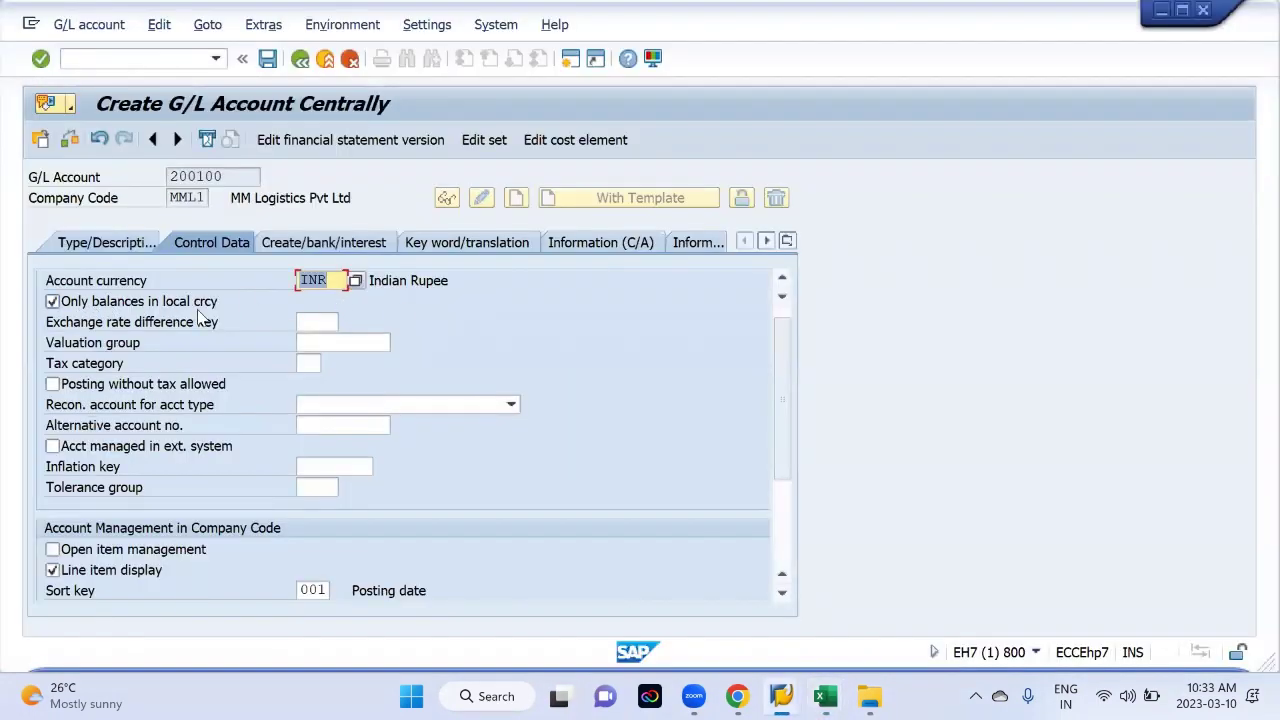
scroll(200, 318, down, 1)
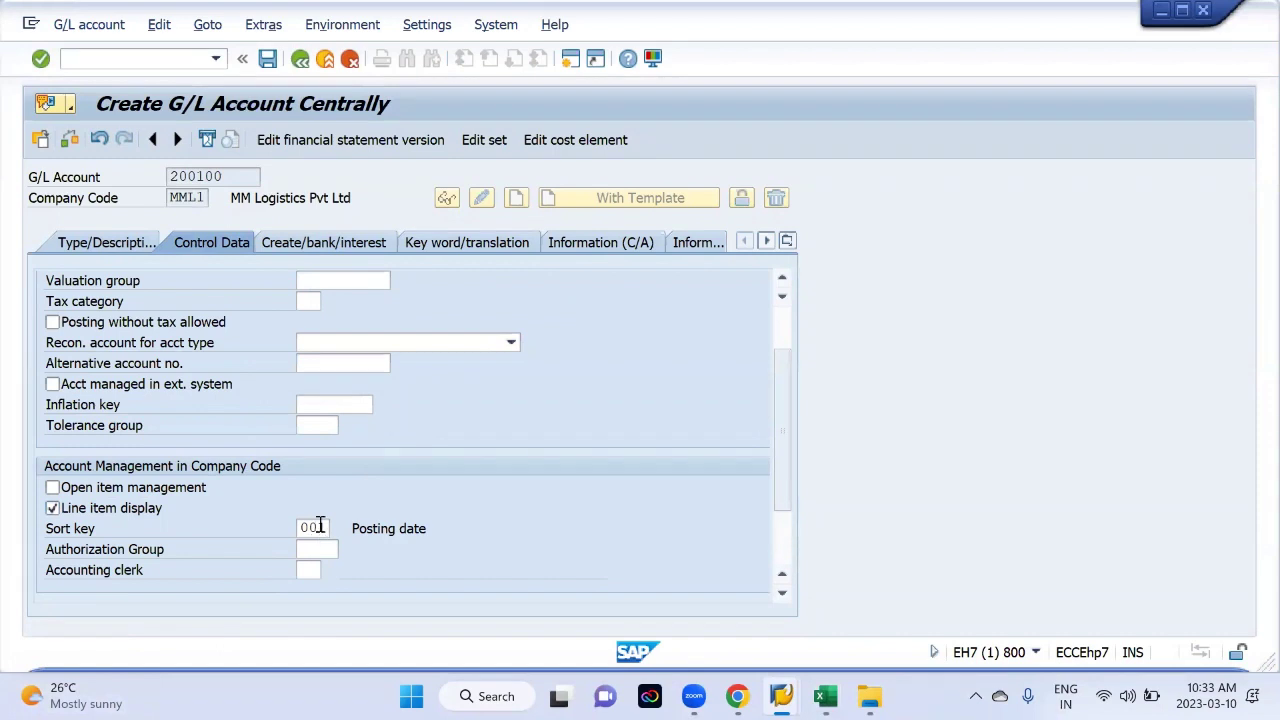
scroll(313, 527, up, 2)
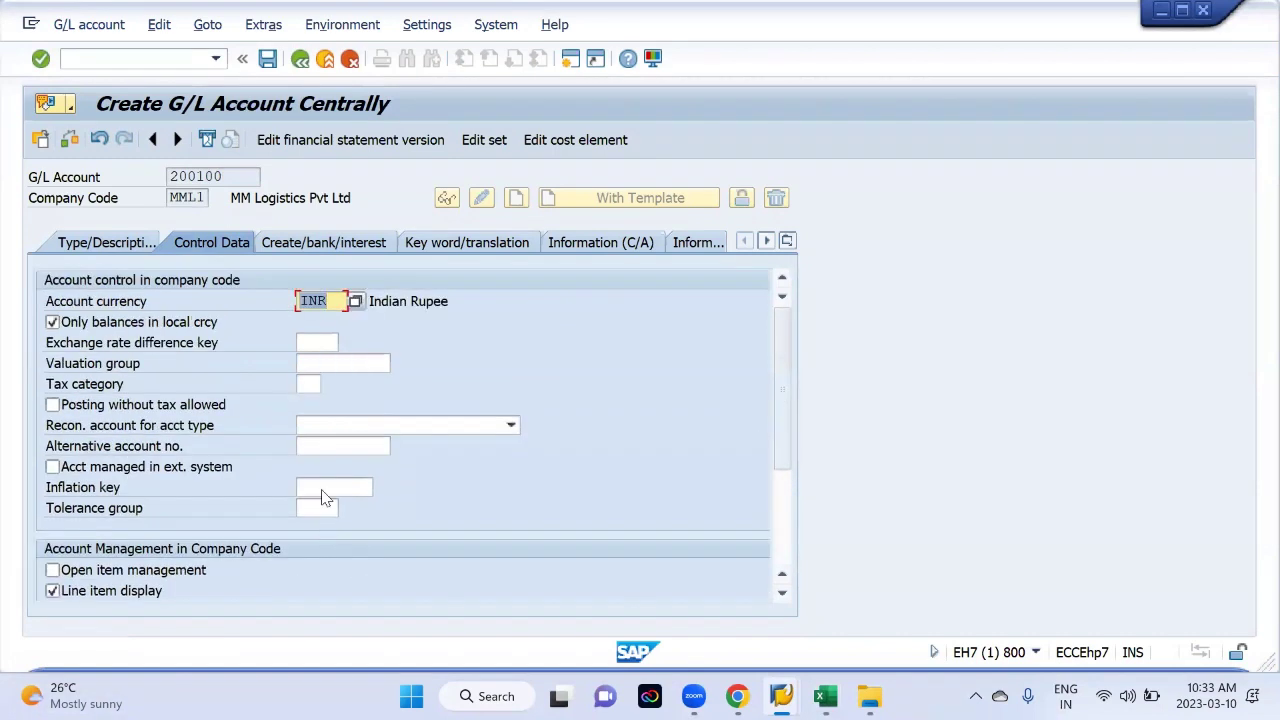
Step: Set account 200100's Field status group to G005, Bank accounts (obligatory value date), in its Create/bank/interest data
click(322, 249)
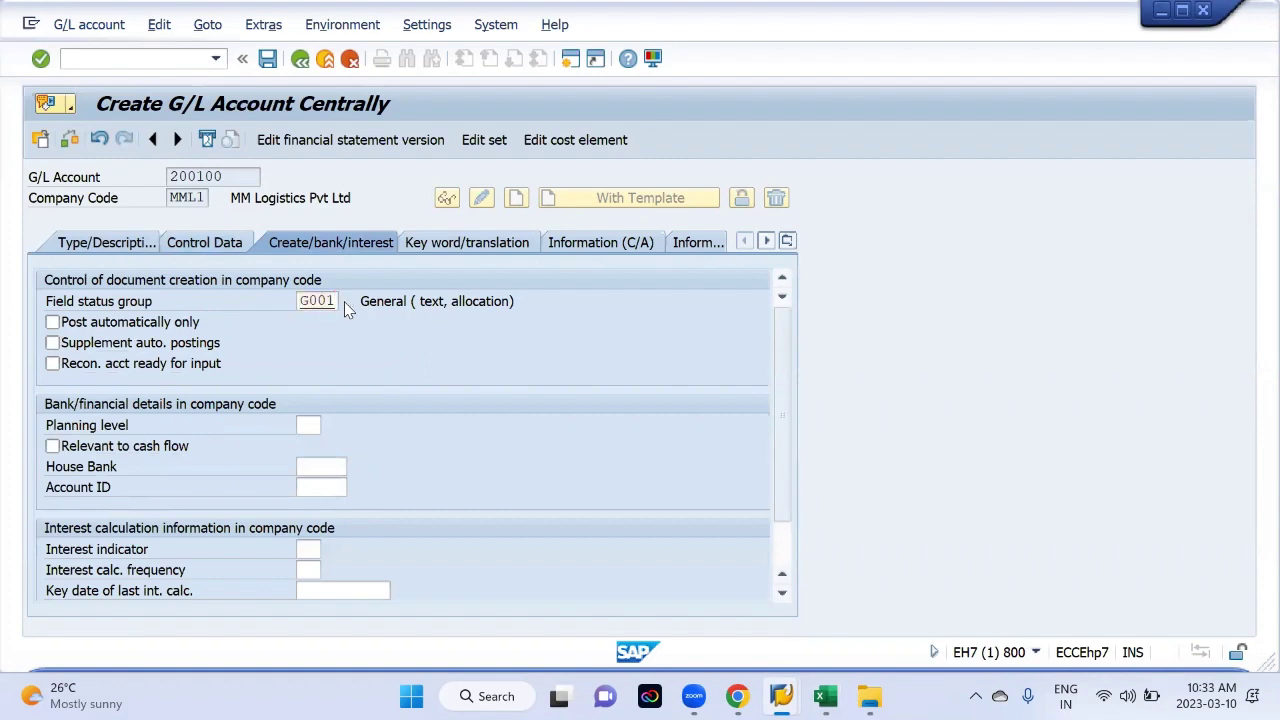
click(346, 301)
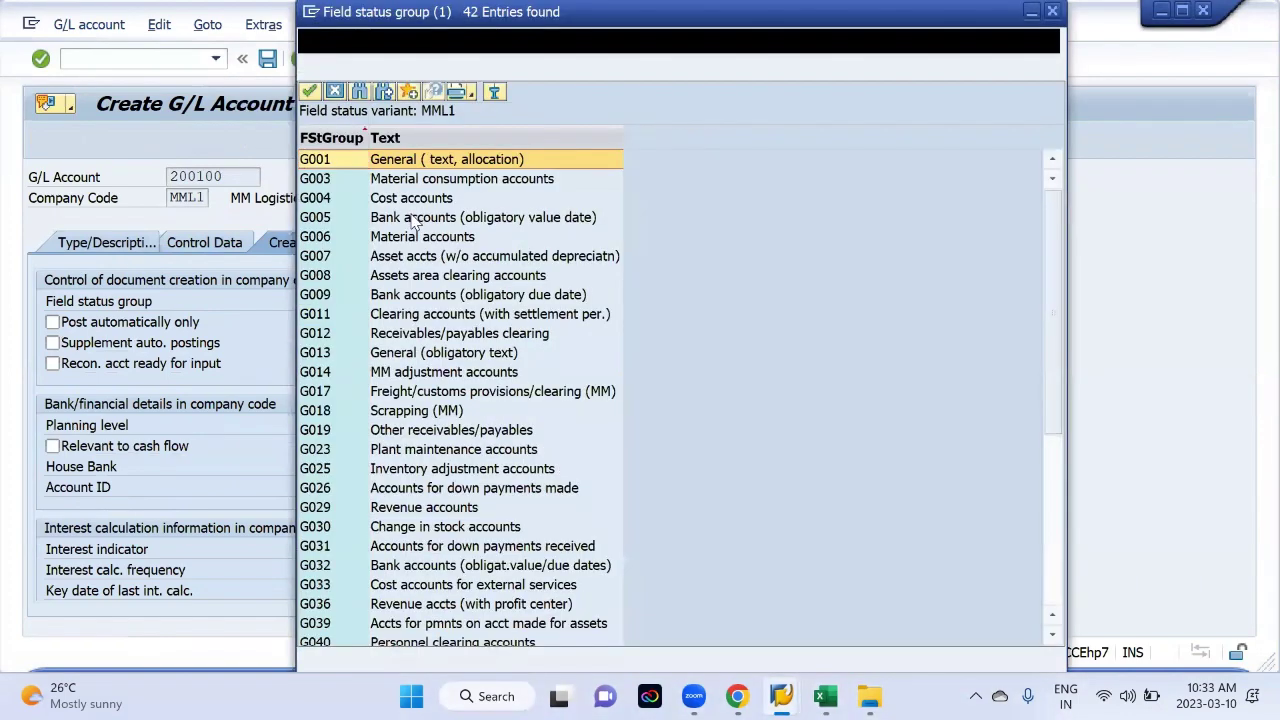
click(415, 217)
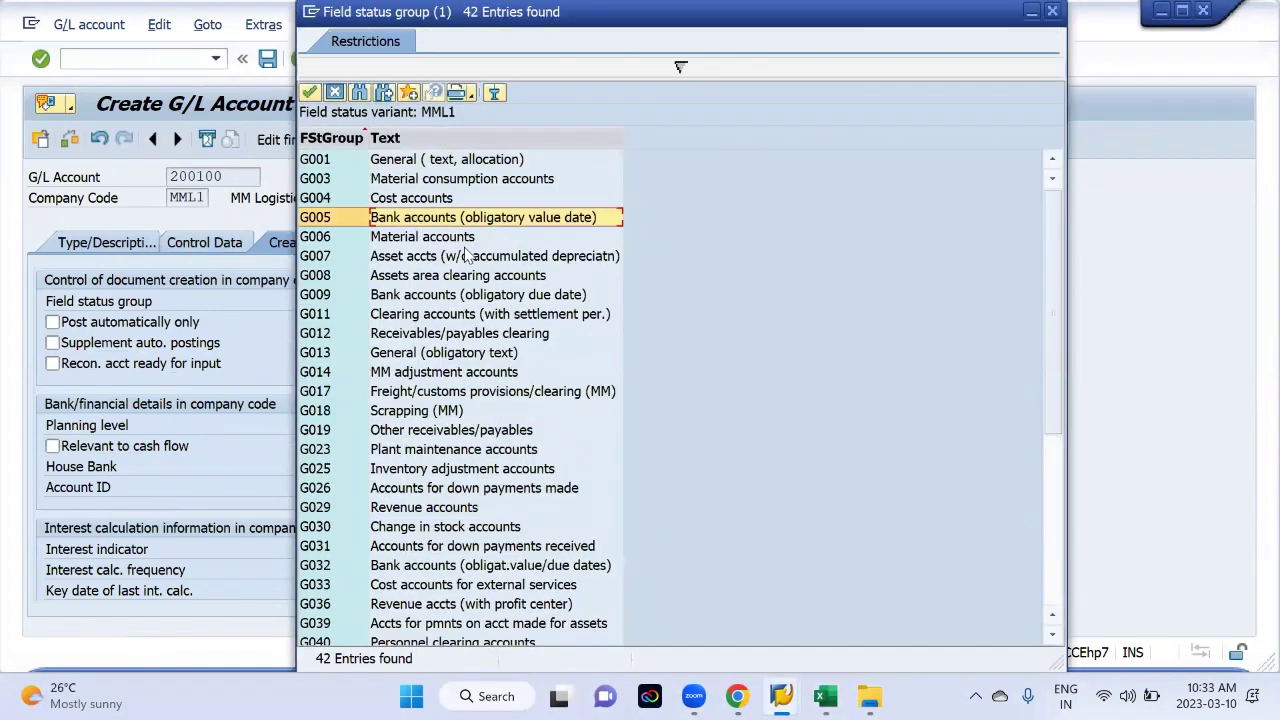
double_click(447, 222)
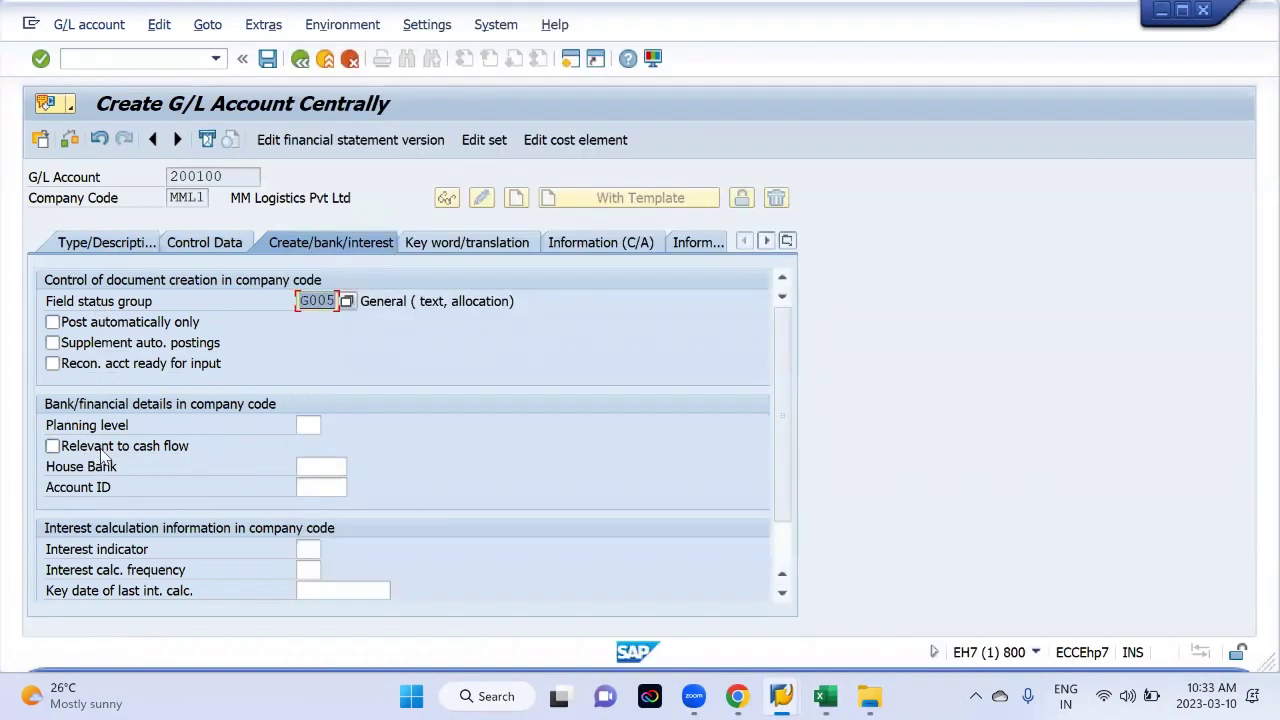
Step: Mark account 200100 as Relevant to cash flow and save the account
click(102, 452)
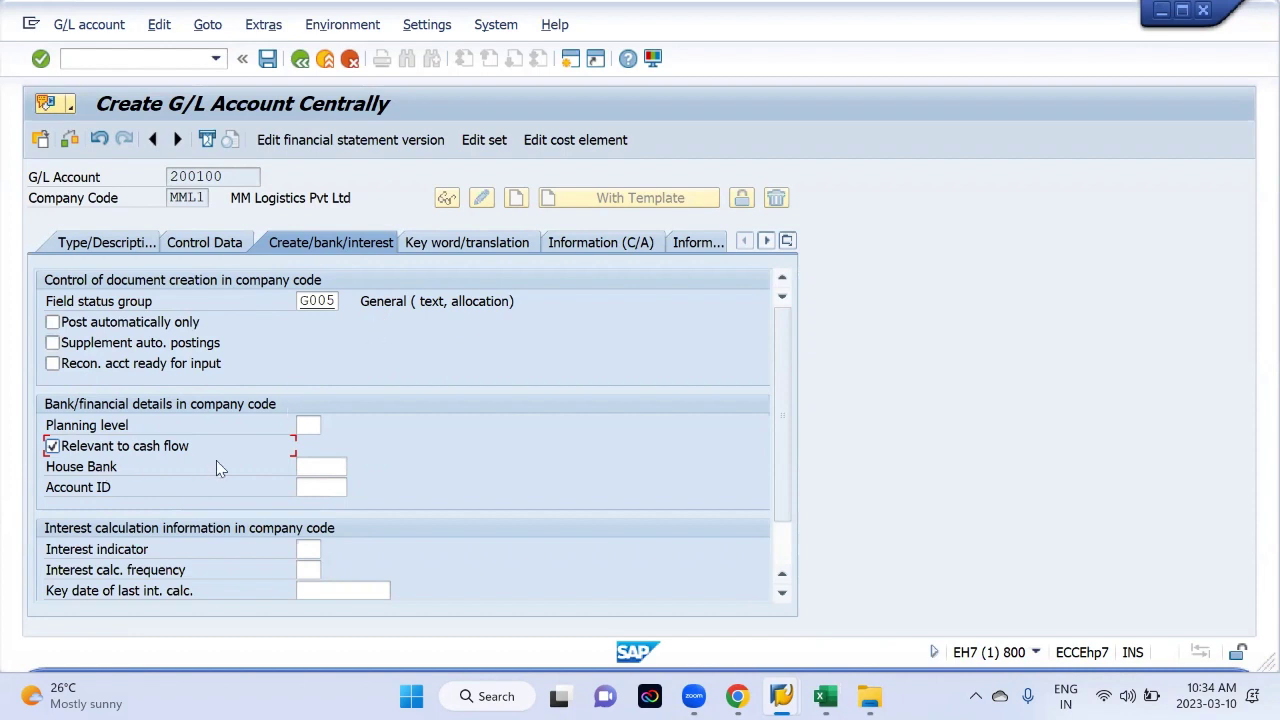
key(Return)
click(267, 59)
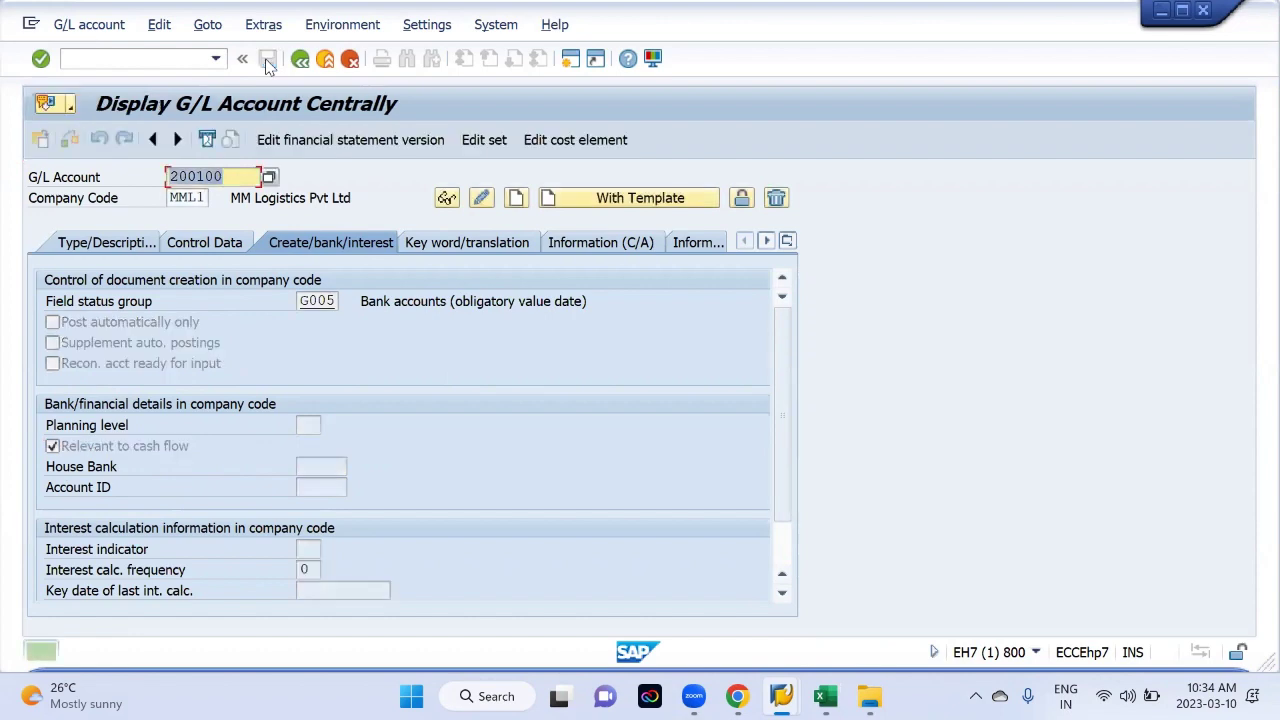
Step: Review the workbook's Create/bank/interest notes for account 200100, covering Field Status Group and Relevant to Cash Flow
key(alt+Tab)
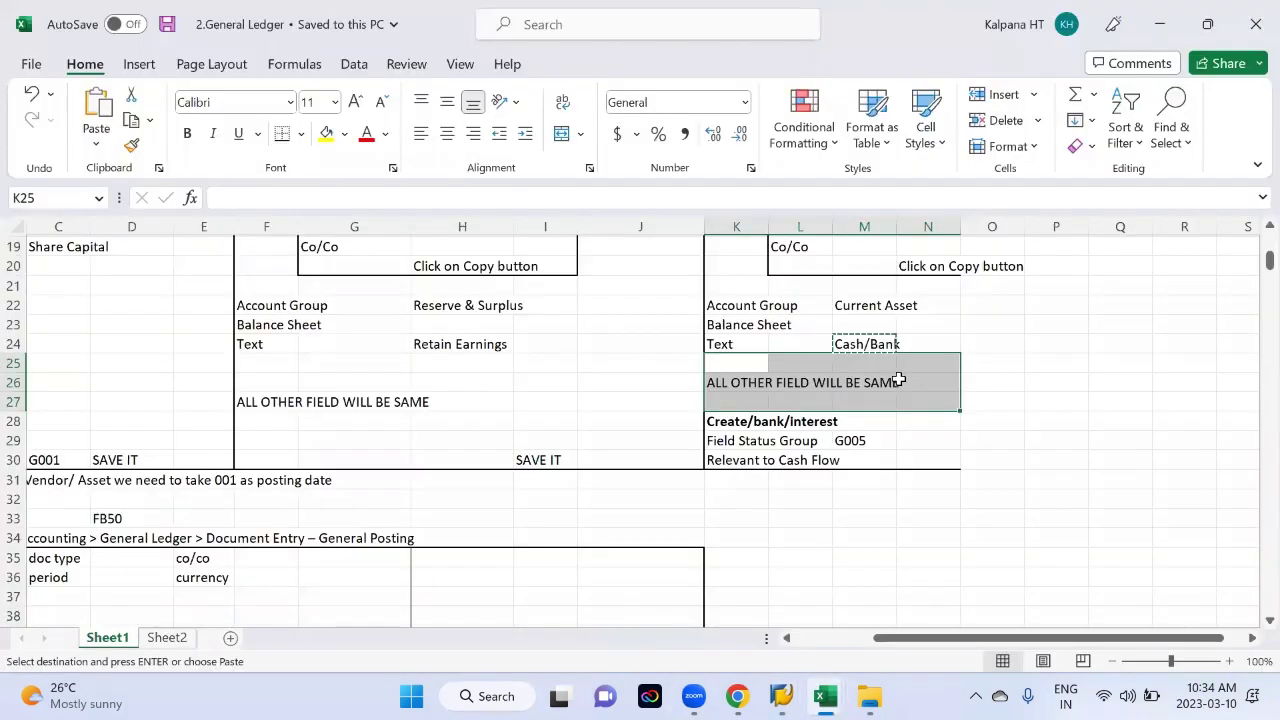
key(Escape)
click(730, 446)
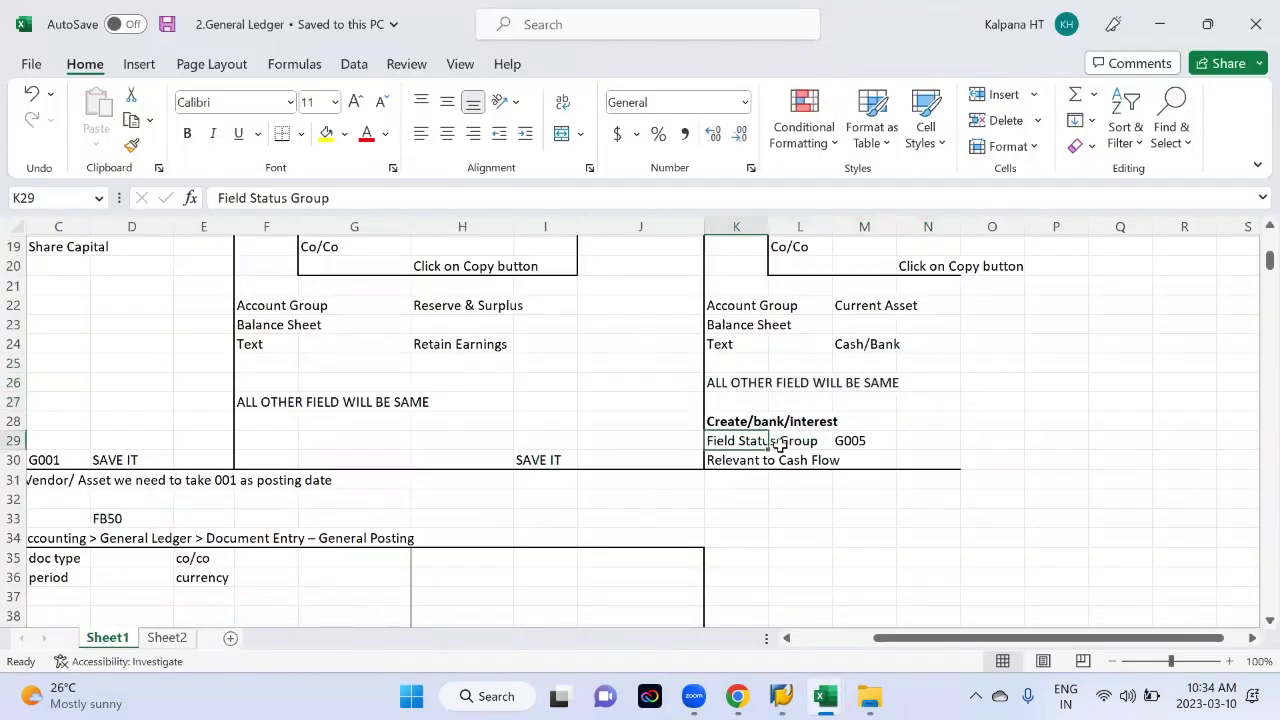
click(851, 439)
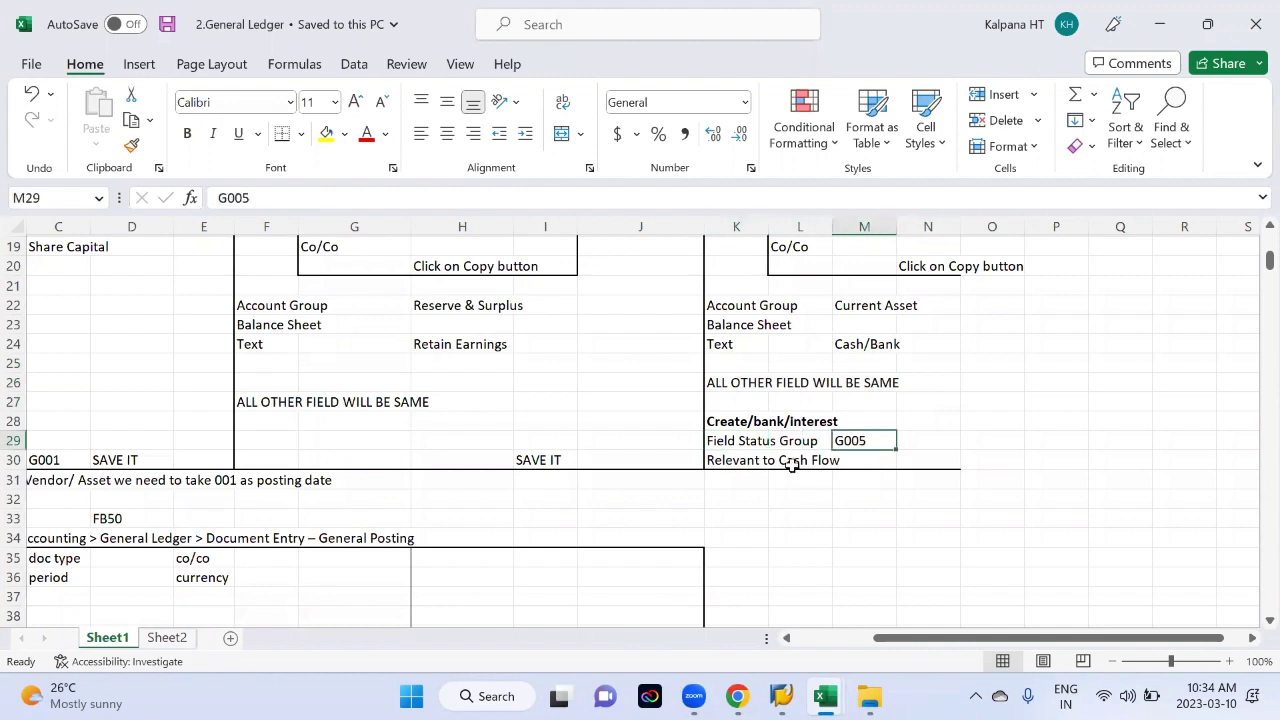
click(737, 458)
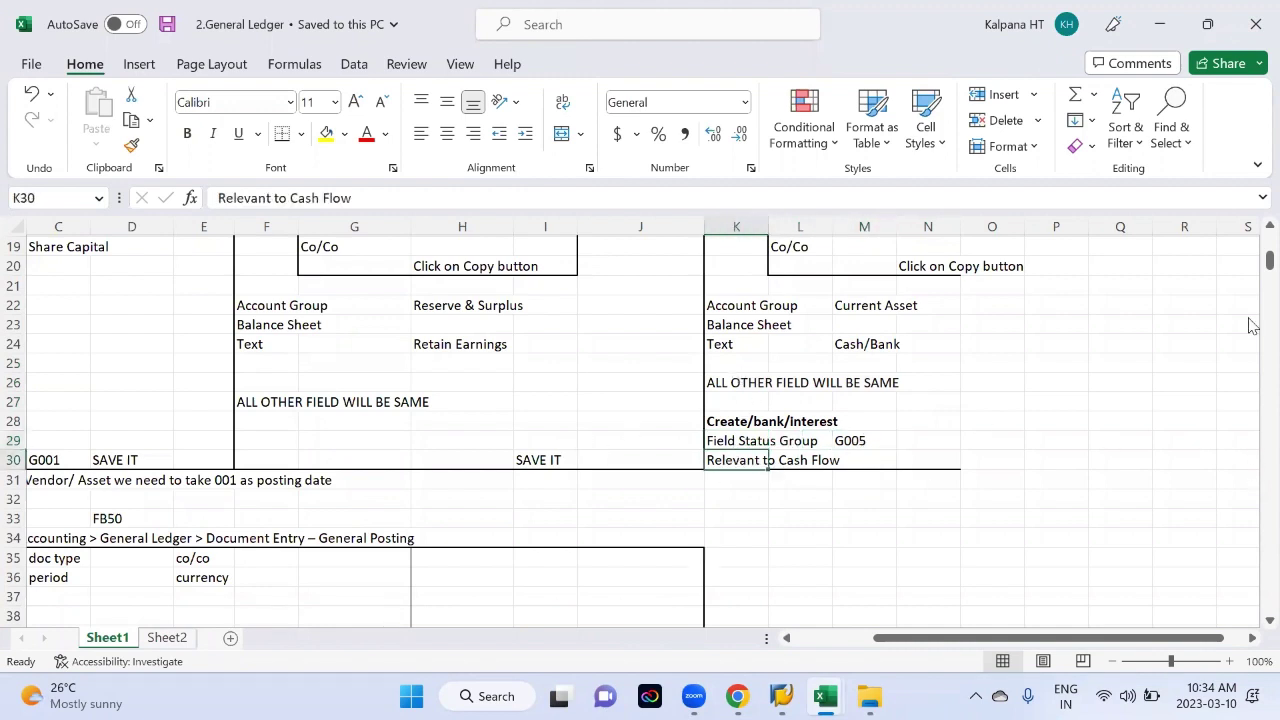
scroll(246, 331, left, 2)
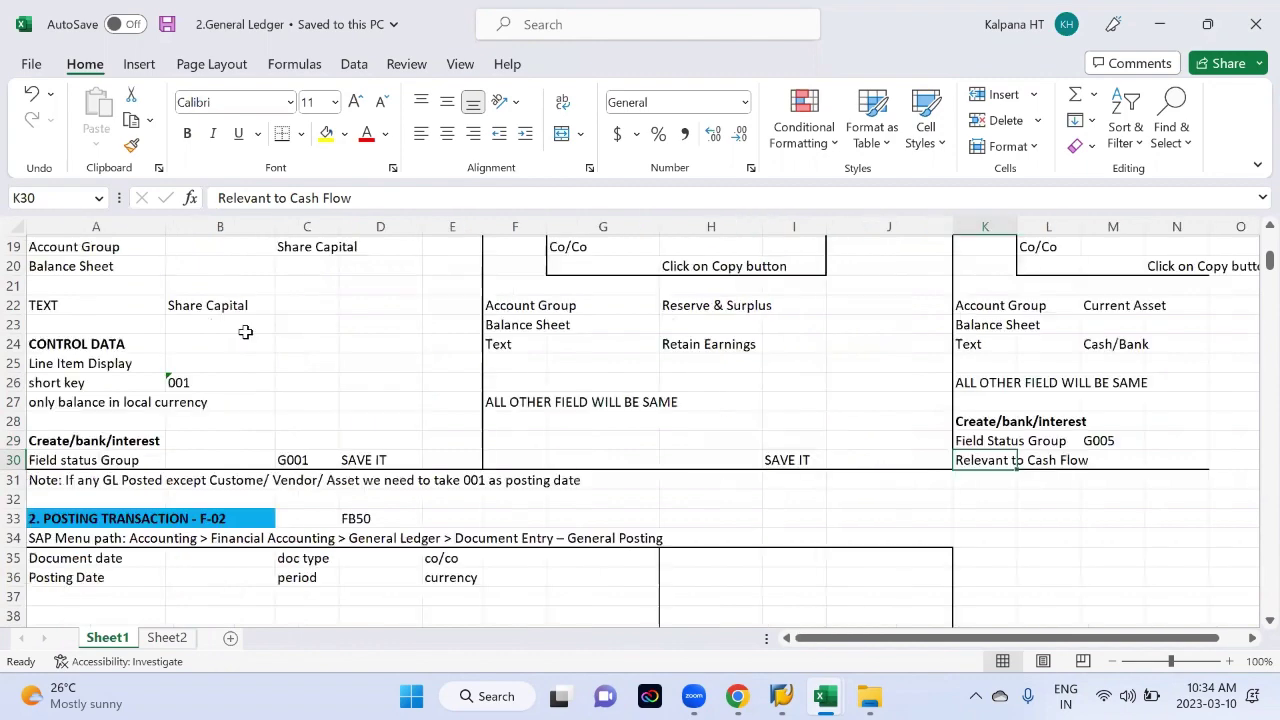
scroll(245, 331, up, 1)
scroll(245, 331, up, 2)
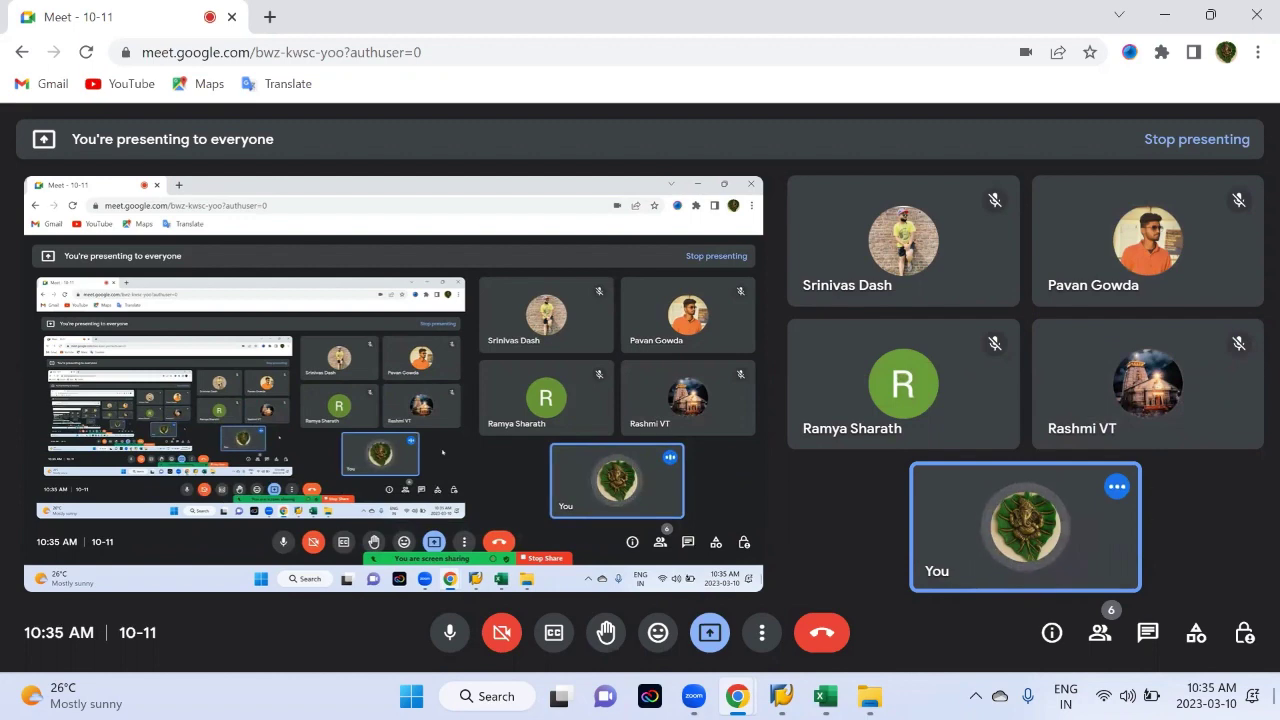
Step: Compare the workbook's row 31 note on using 001 as posting date with account 200100's Sort key in SAP
key(alt+Tab)
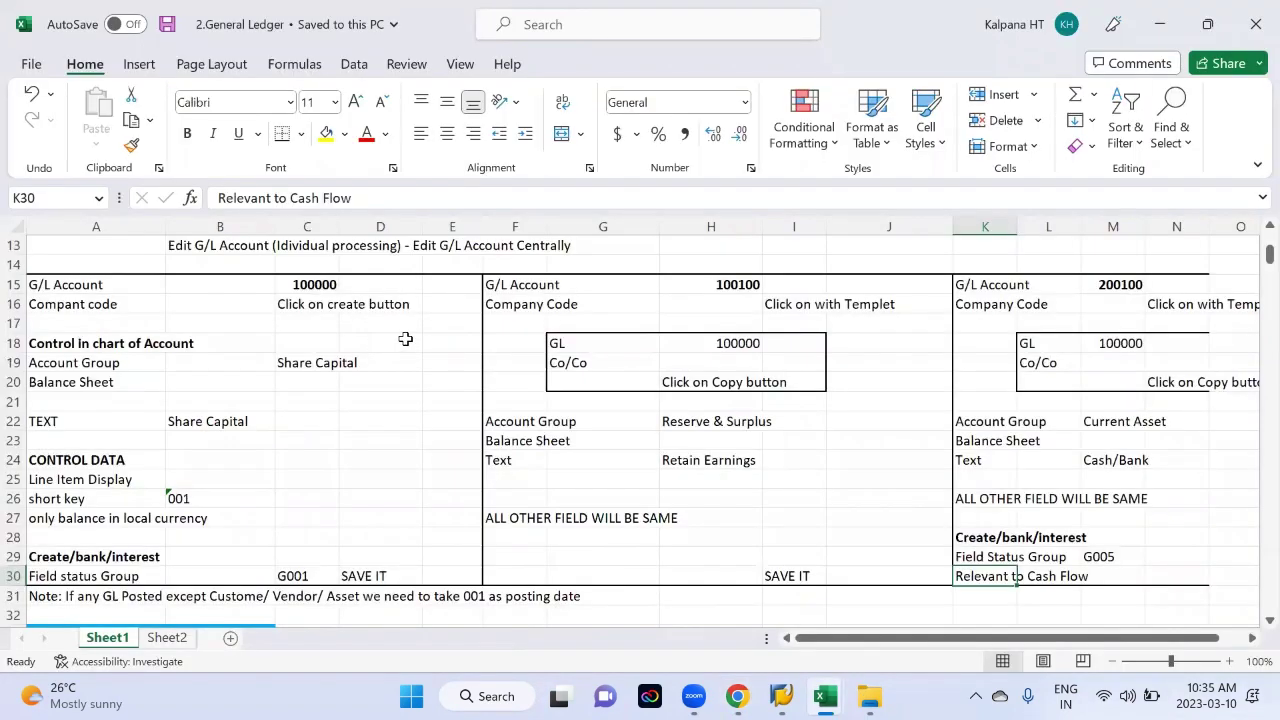
scroll(405, 339, down, 1)
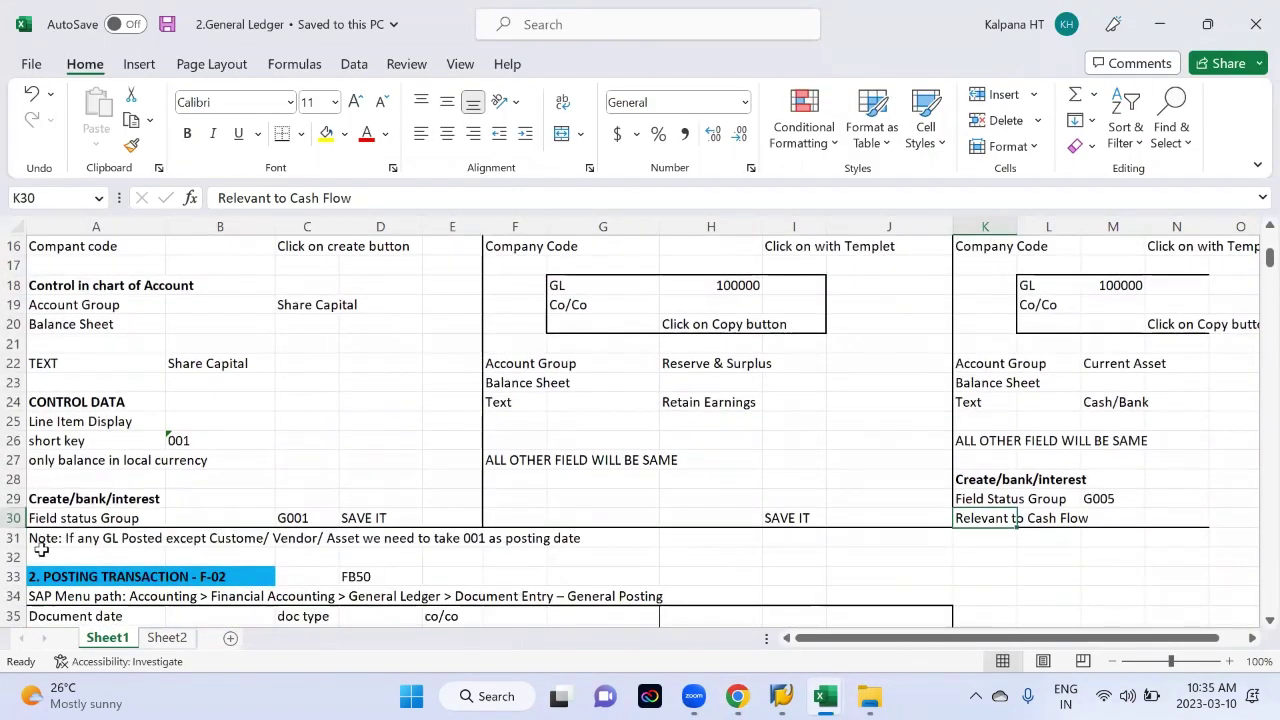
drag(41, 540, 556, 538)
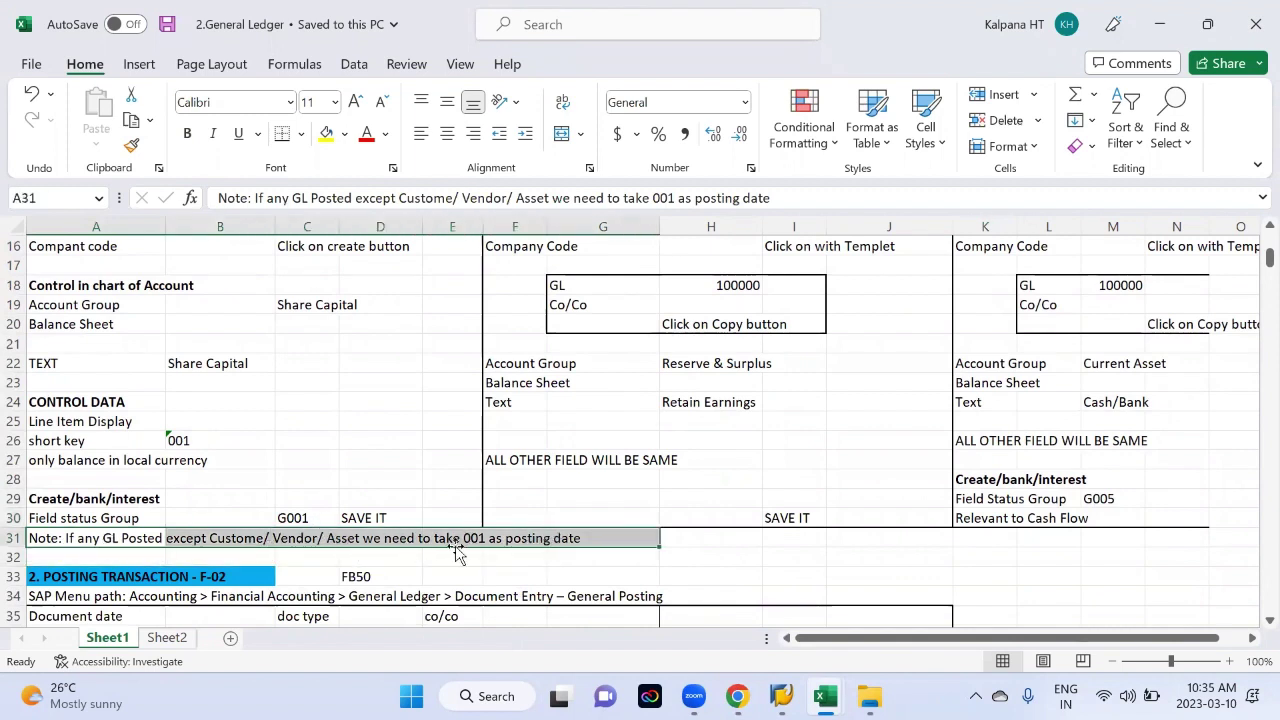
key(alt+Tab)
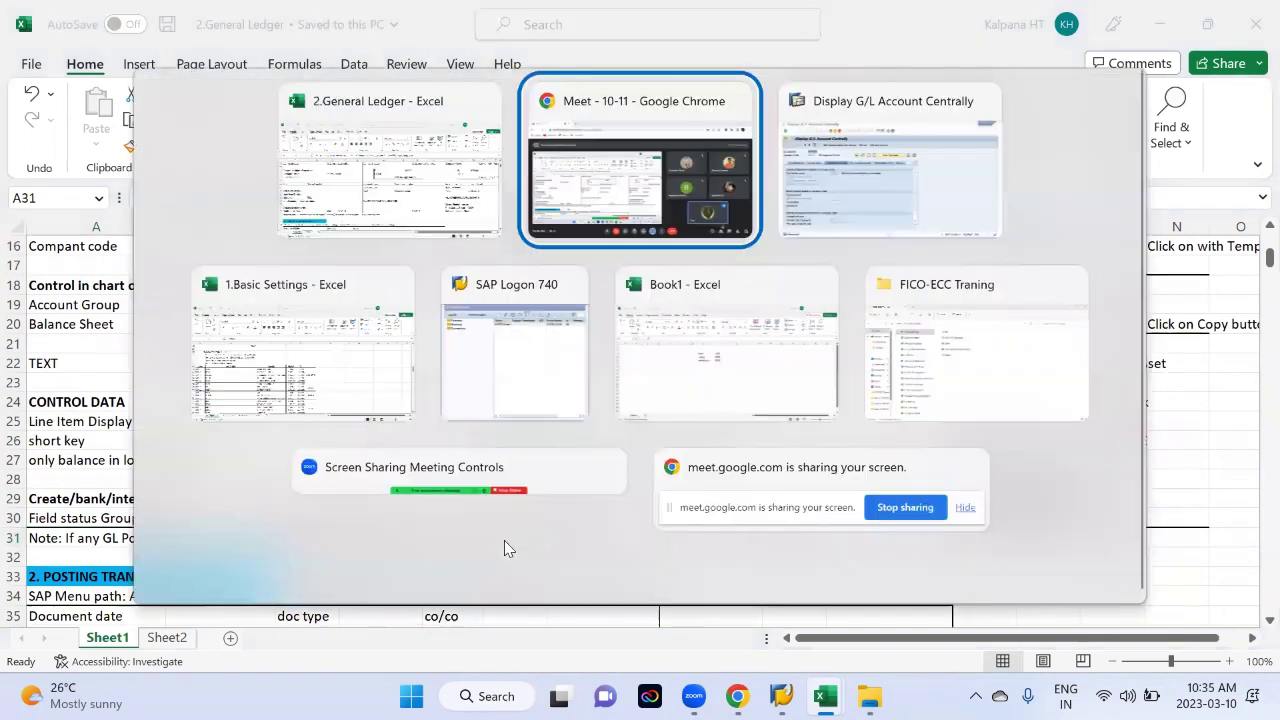
key(alt+Tab)
key(Tab)
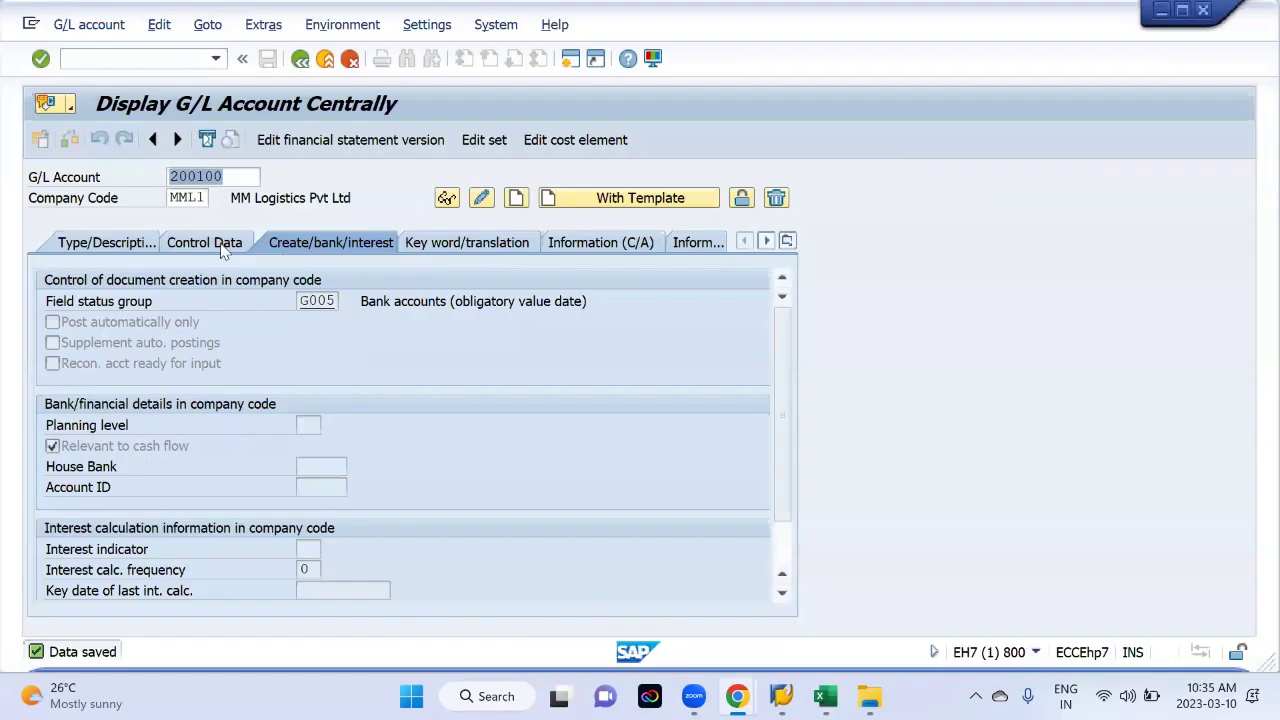
click(224, 250)
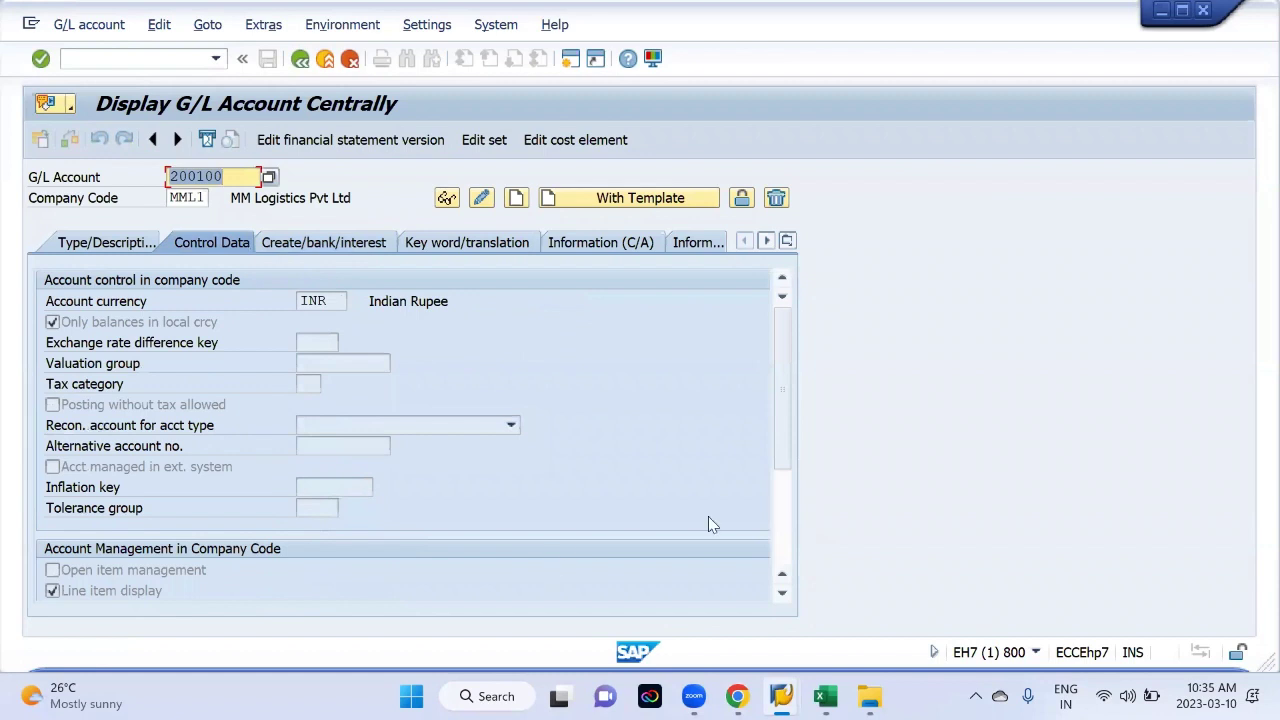
scroll(650, 512, down, 2)
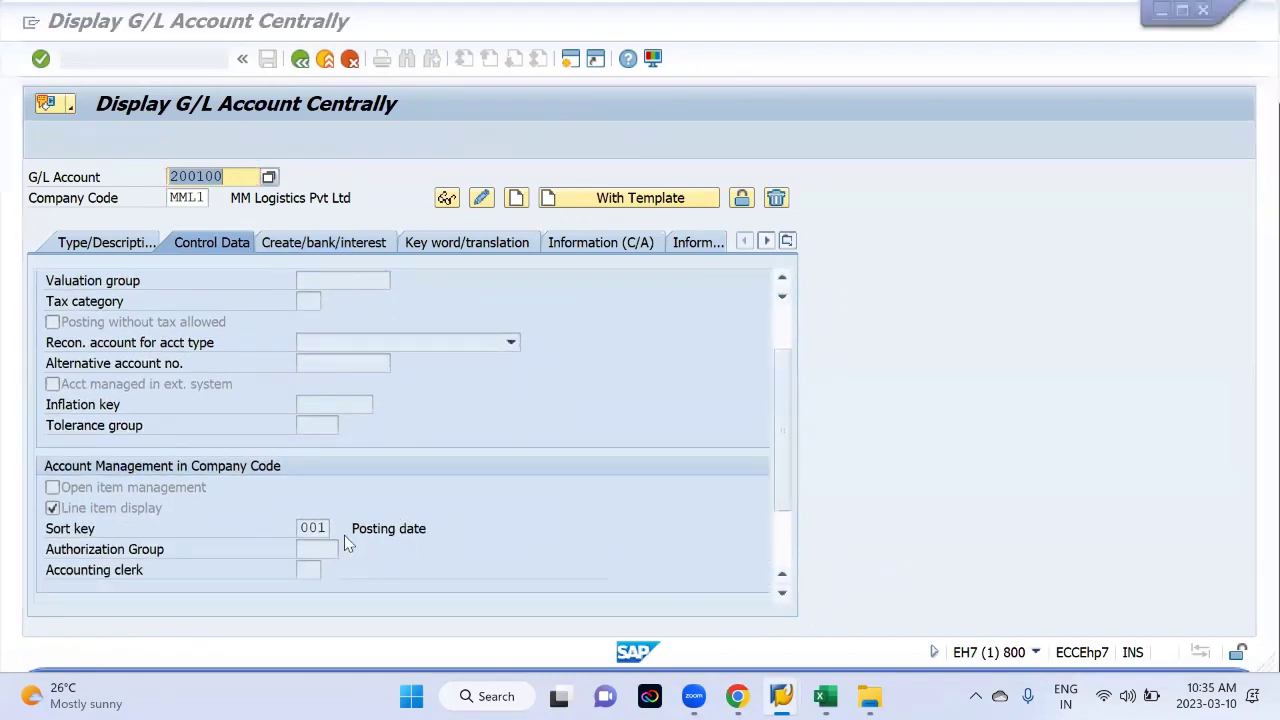
key(alt+Tab)
key(Tab)
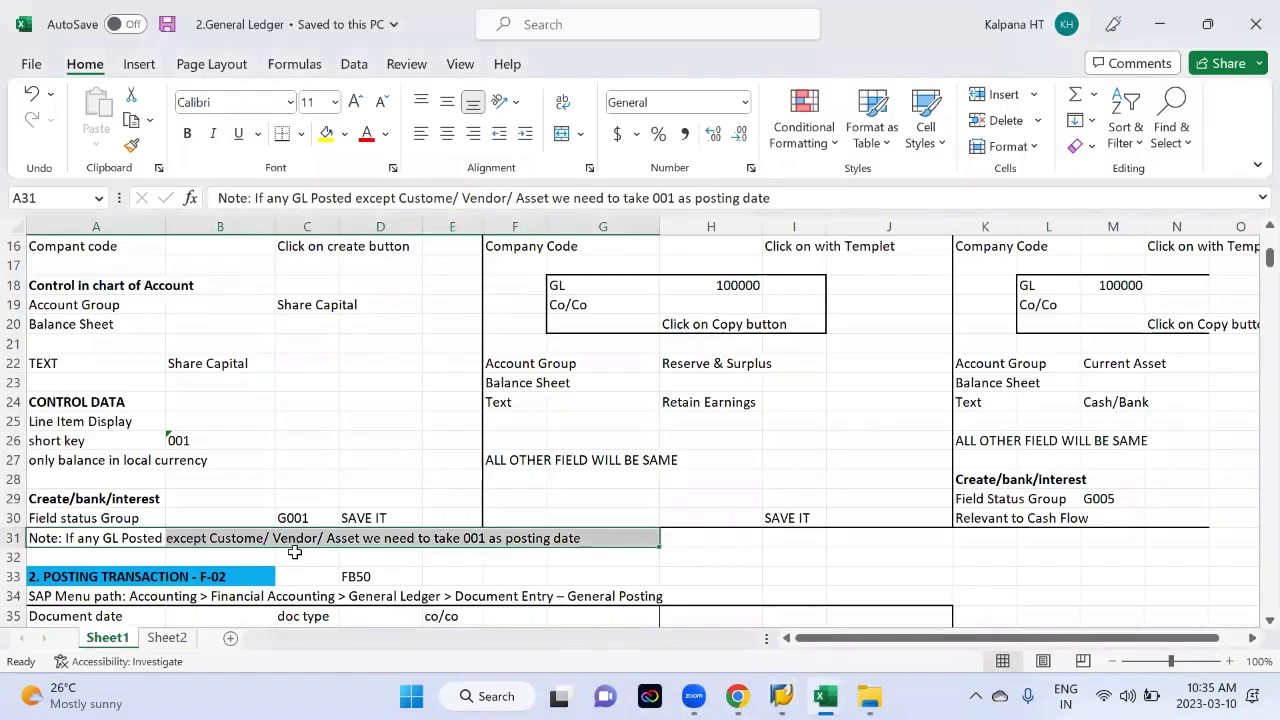
key(alt+Tab)
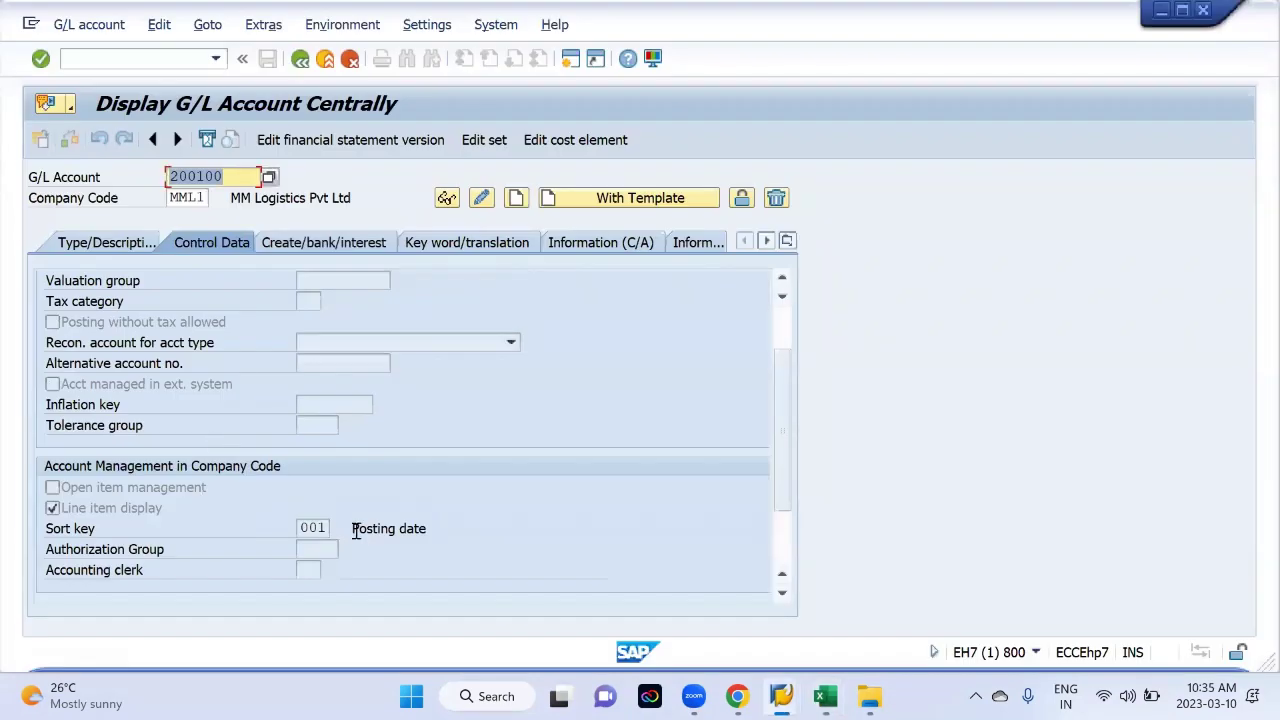
key(alt+Tab)
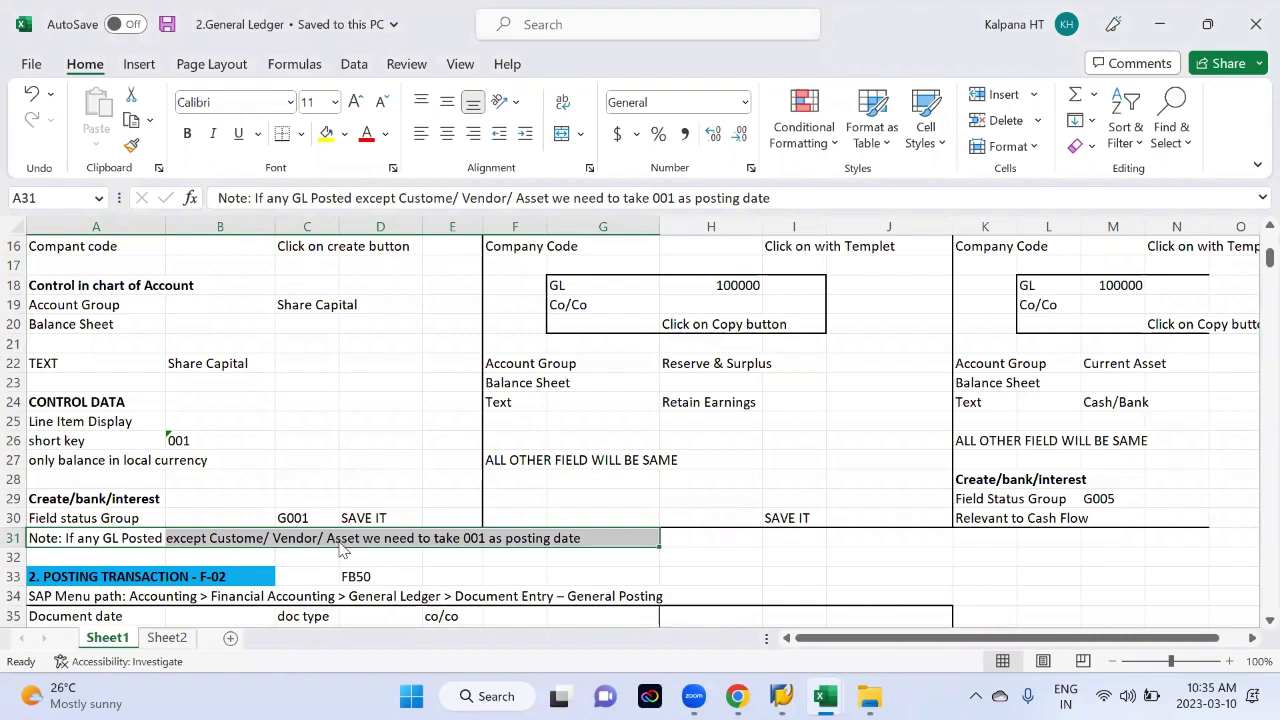
key(alt+Tab)
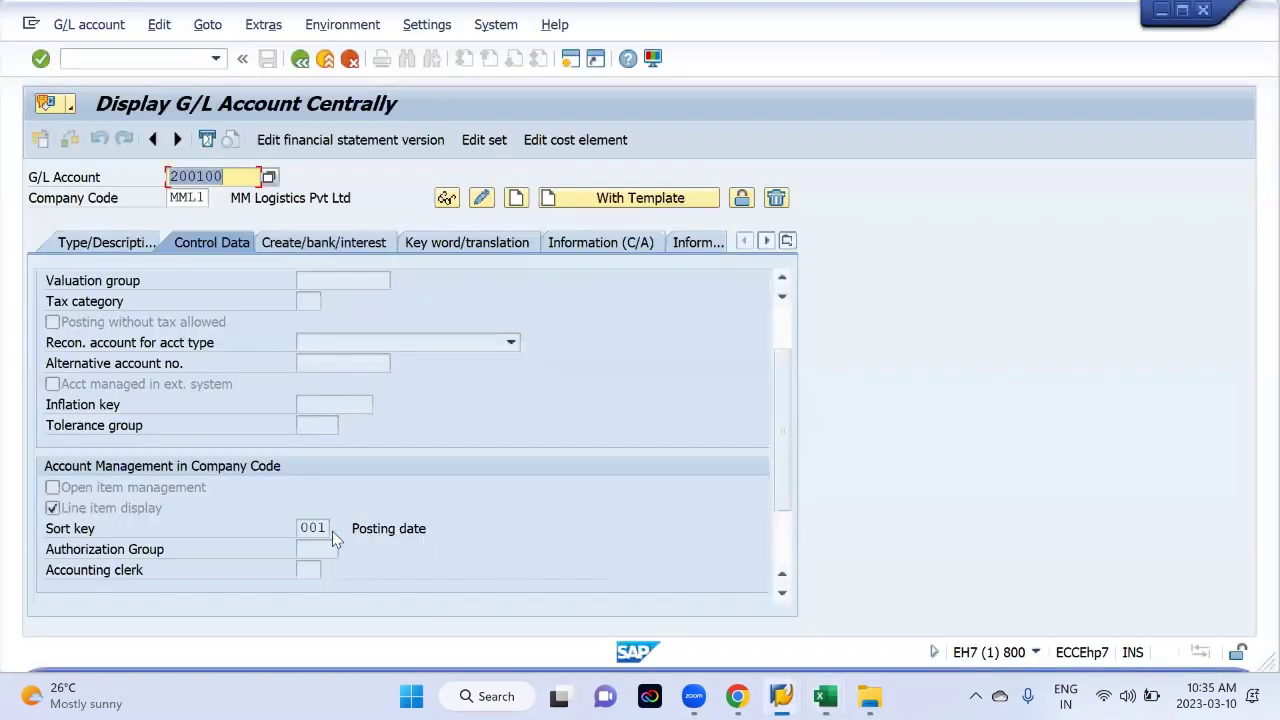
key(alt+Tab)
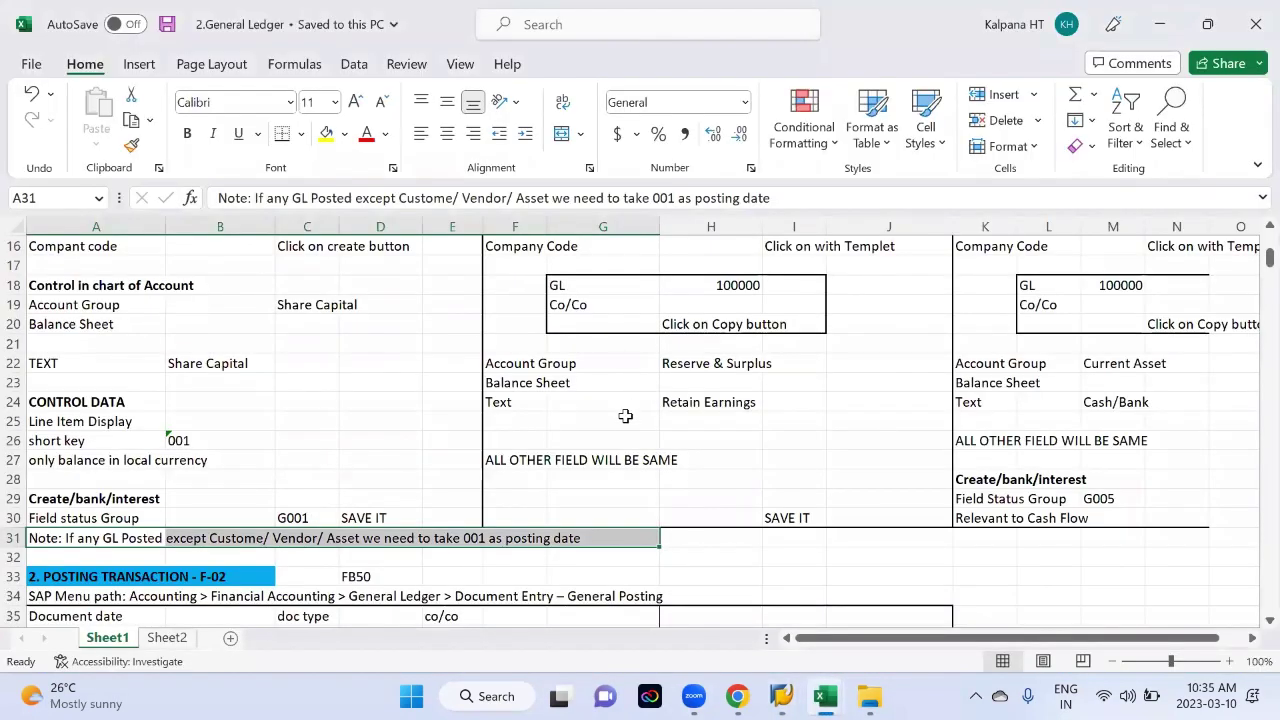
Step: Review the workbook notes for the three G/L accounts and the section headed 2. POSTING TRANSACTION - F-02
scroll(625, 415, up, 2)
drag(40, 342, 1171, 609)
scroll(959, 539, down, 1)
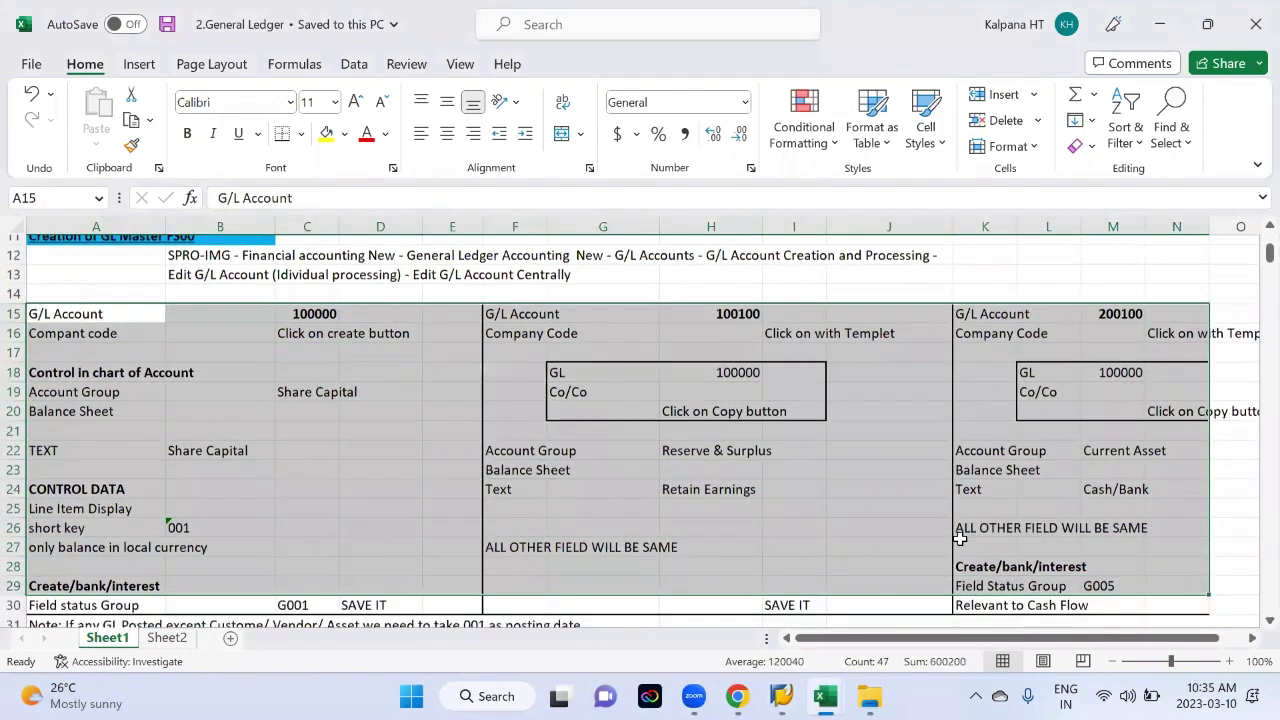
scroll(594, 492, down, 4)
click(105, 460)
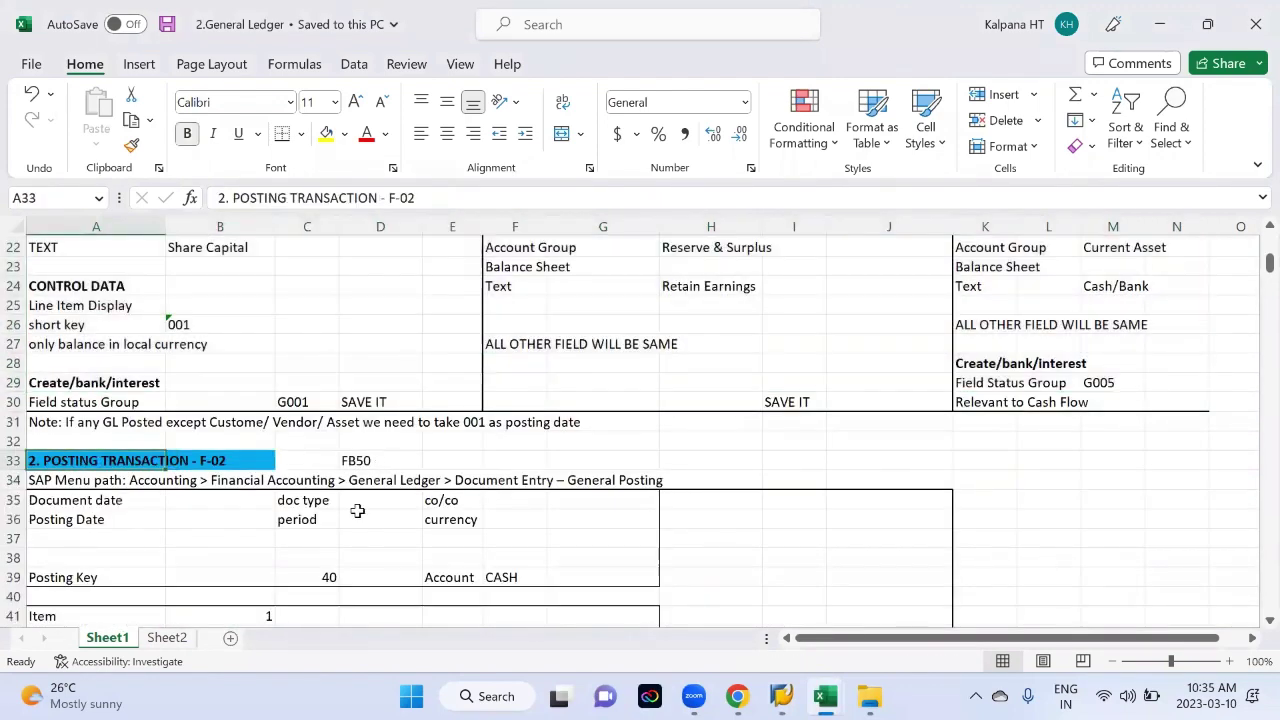
scroll(250, 472, down, 2)
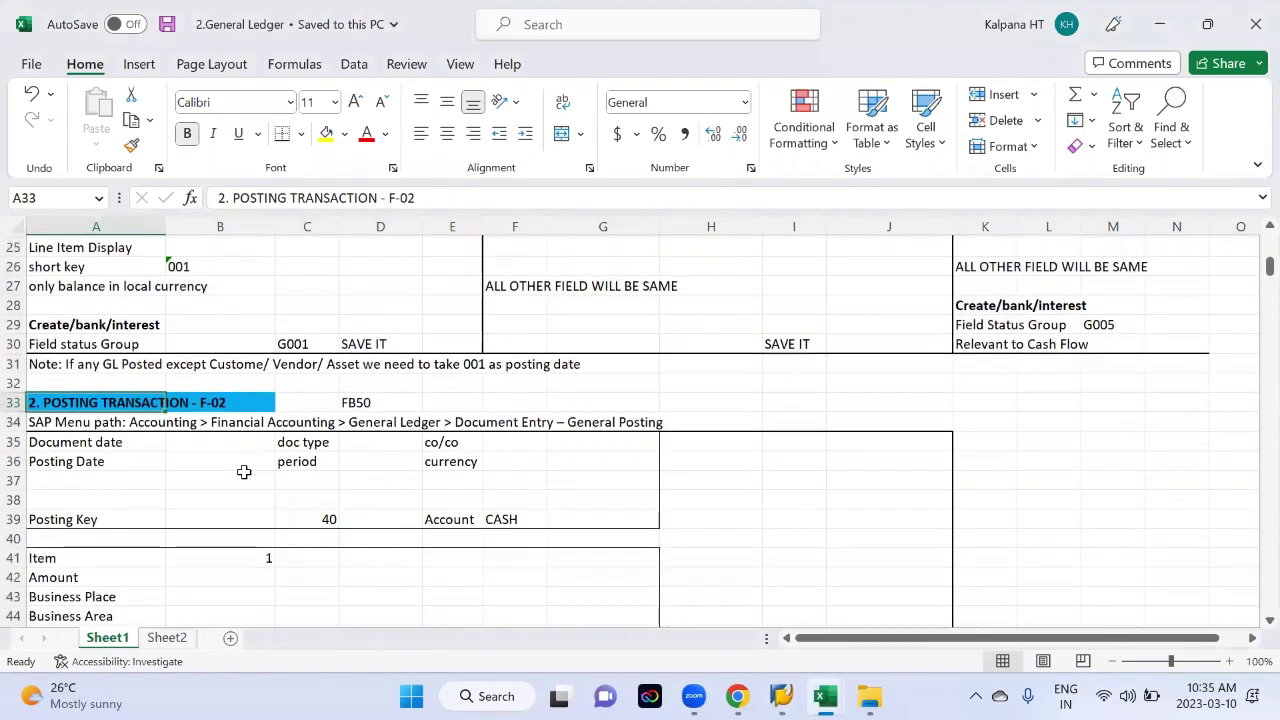
Step: Copy the General Posting menu path in row 34 of the workbook and open transaction F-02 in SAP with /nf-02
key(alt+Tab)
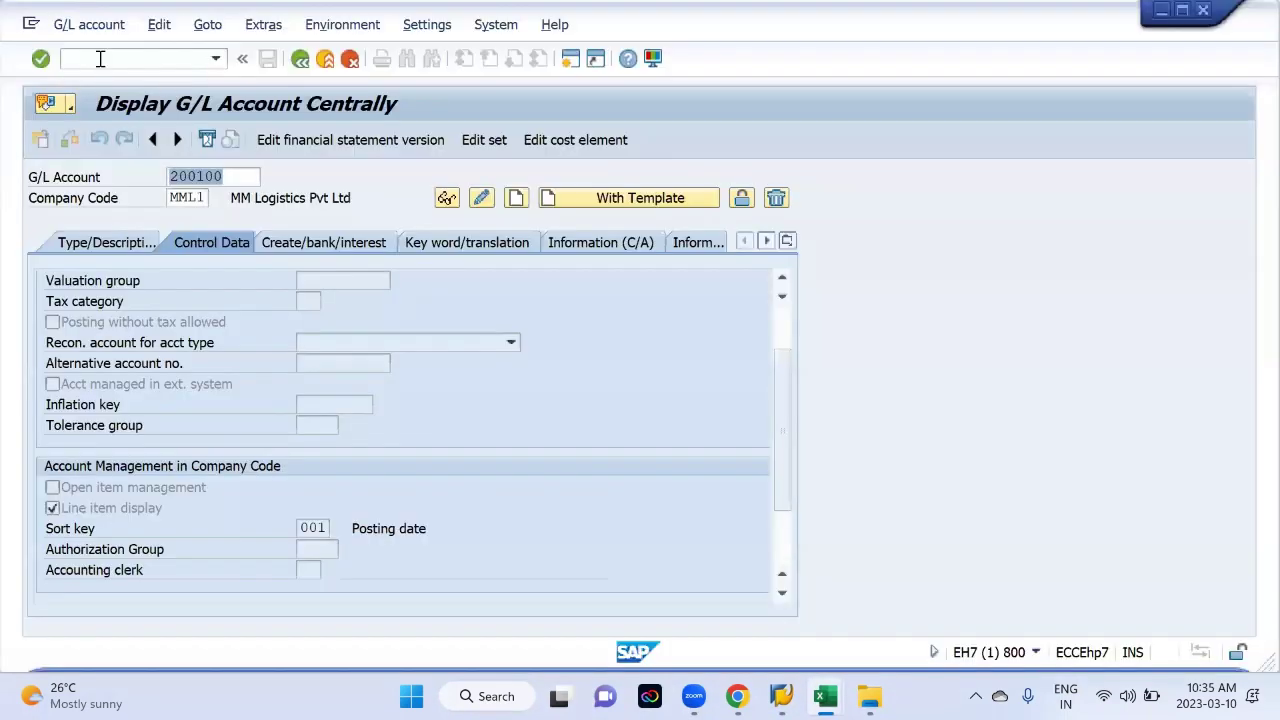
click(100, 59)
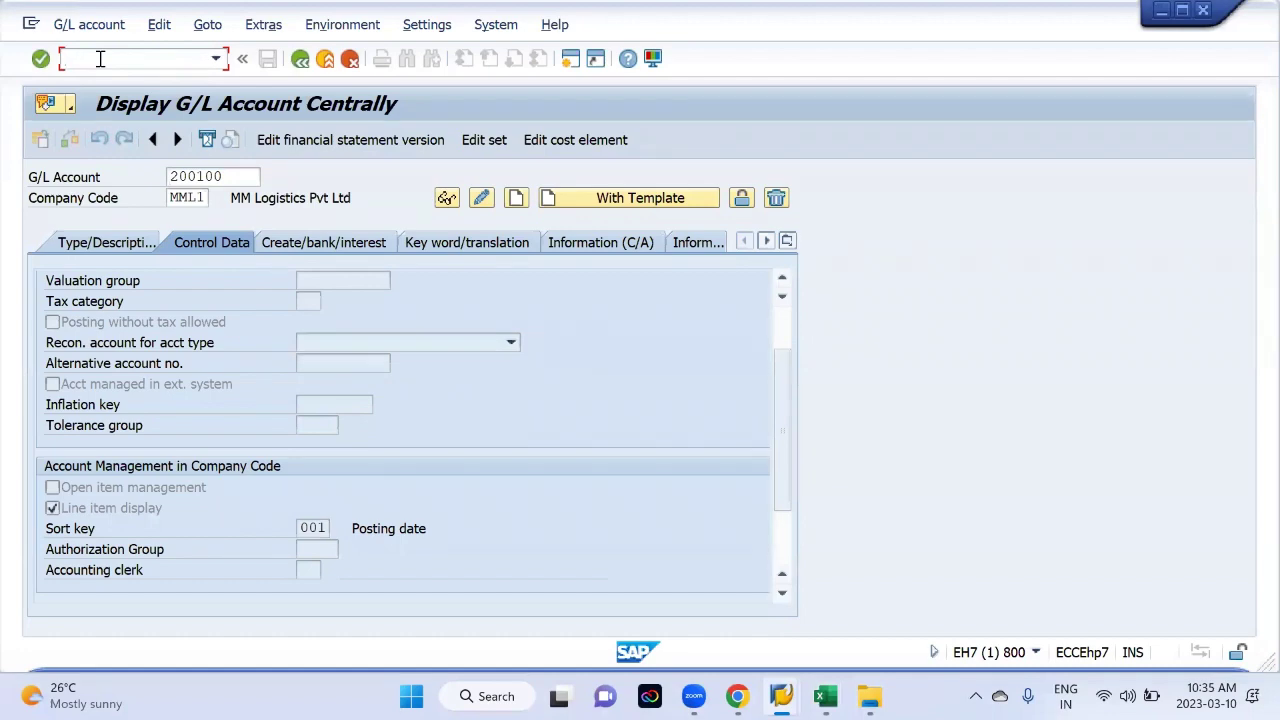
key(alt+Tab)
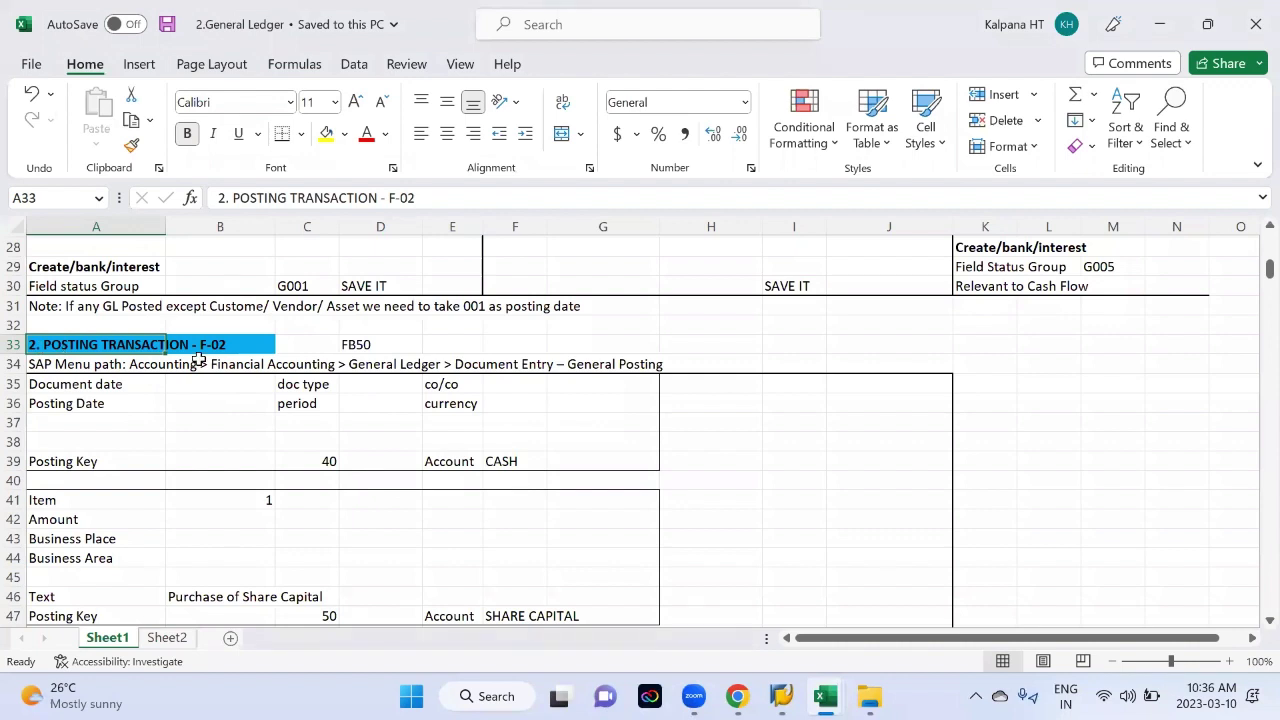
drag(40, 365, 638, 364)
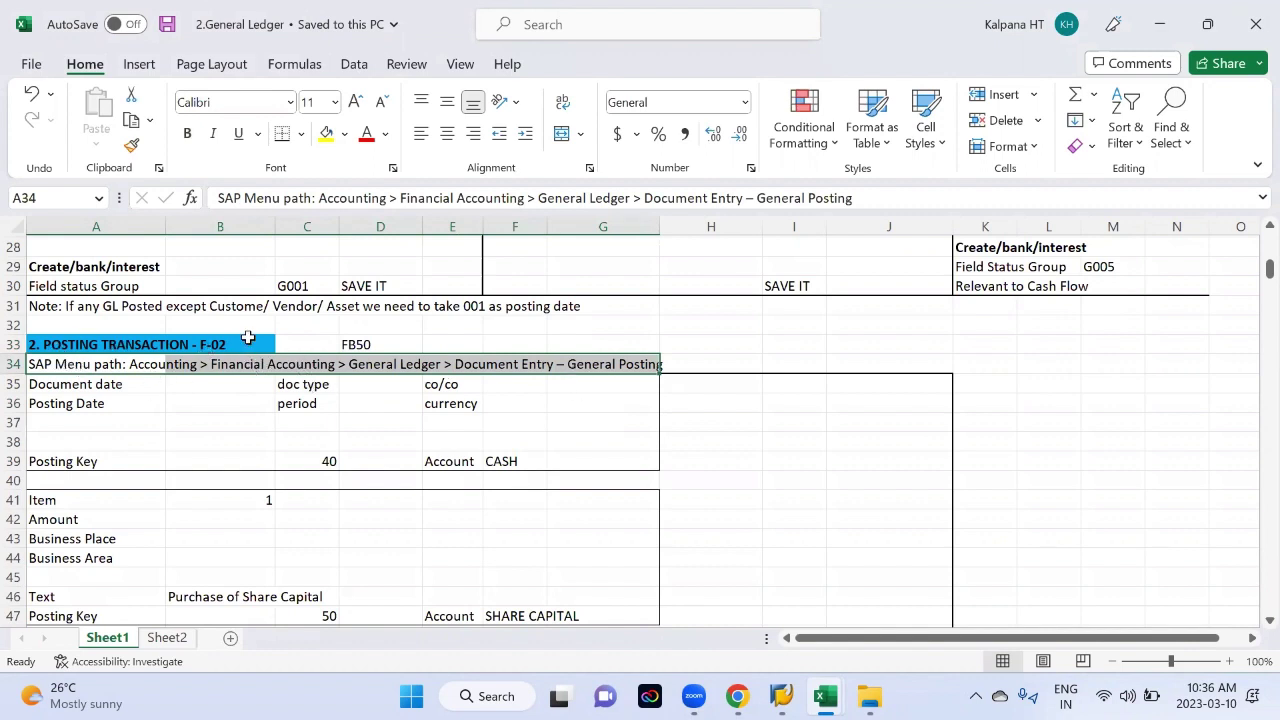
key(ctrl+c)
key(alt+Tab)
text(/nf-02)
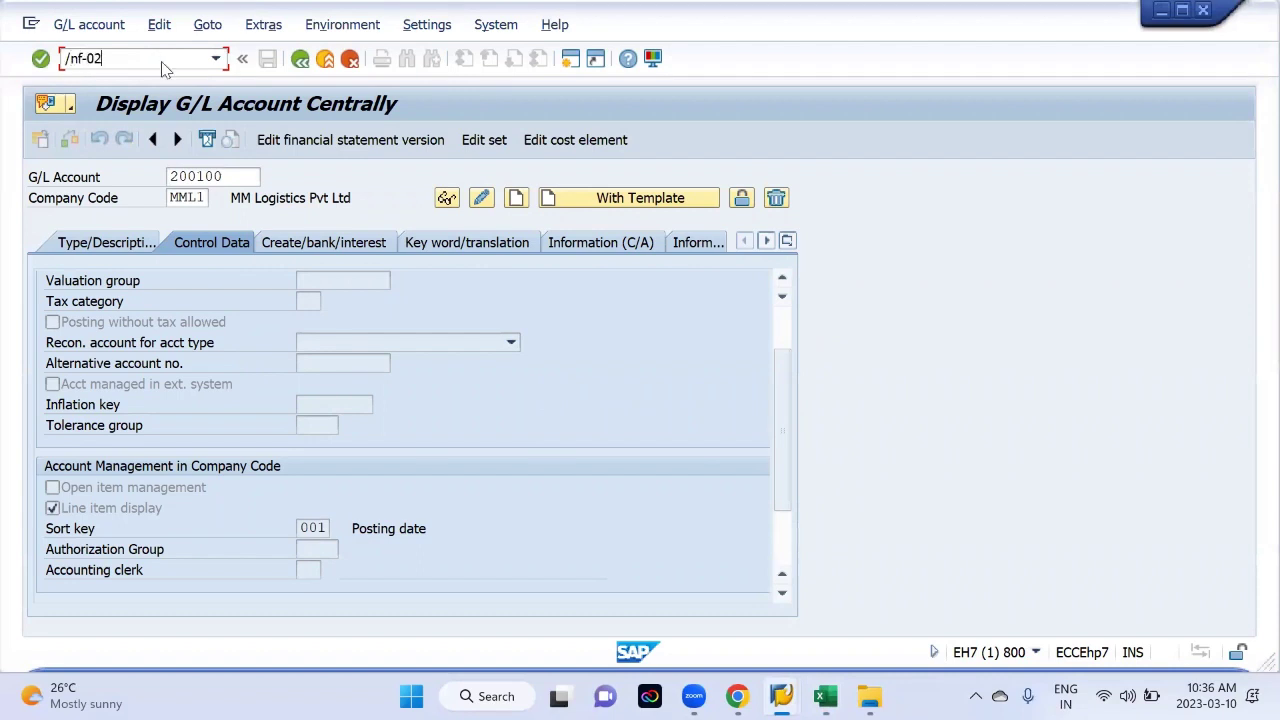
key(Return)
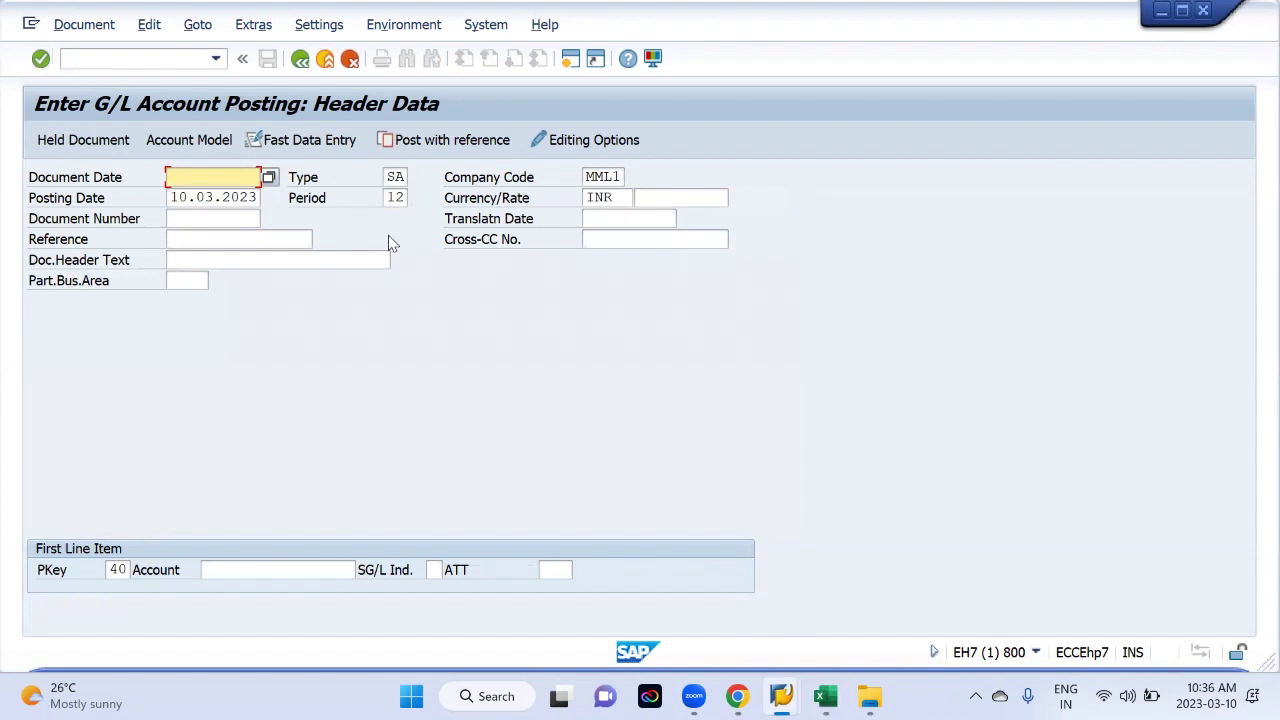
Step: Check the document type field and reload the G/L posting header screen with transaction code /nf-02
click(396, 178)
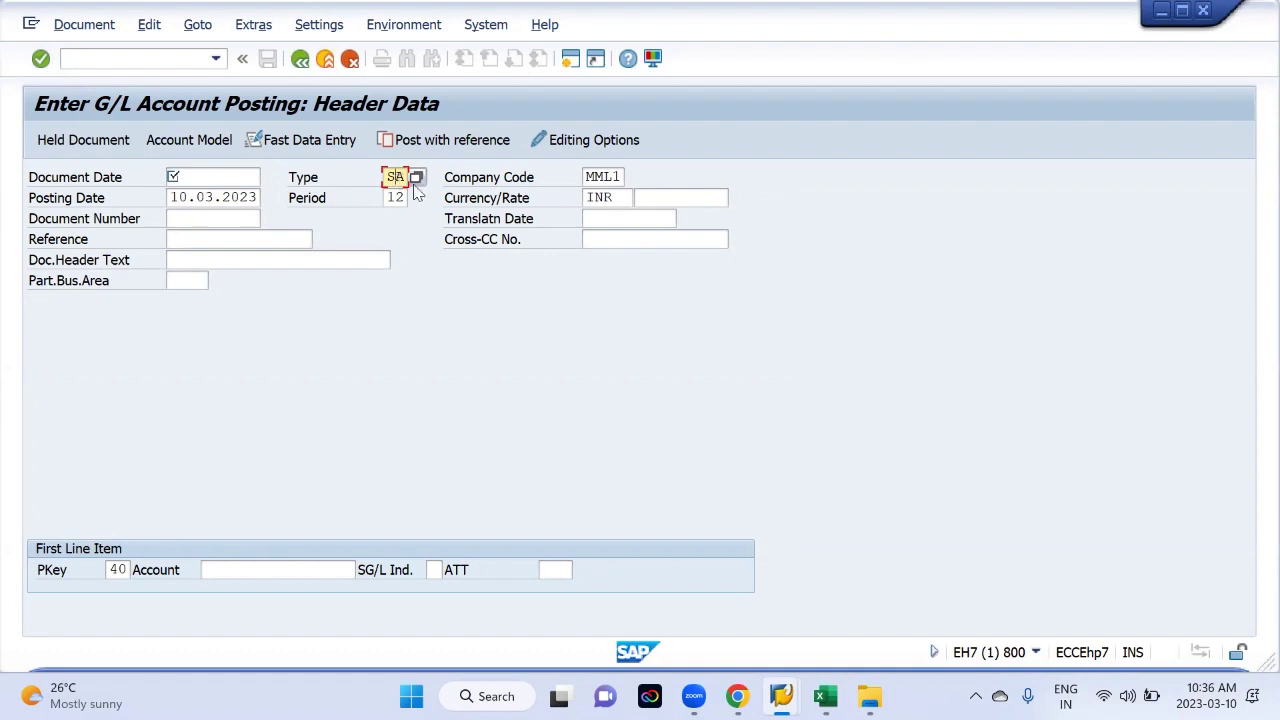
click(215, 58)
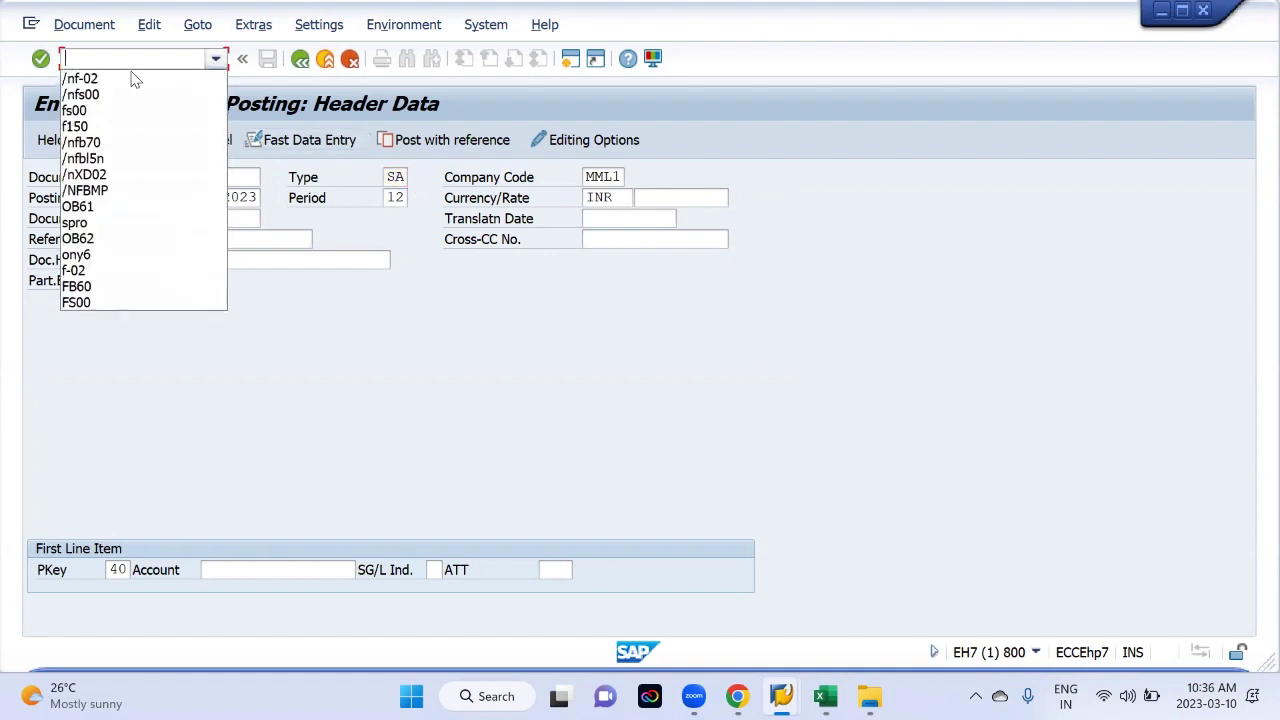
click(122, 80)
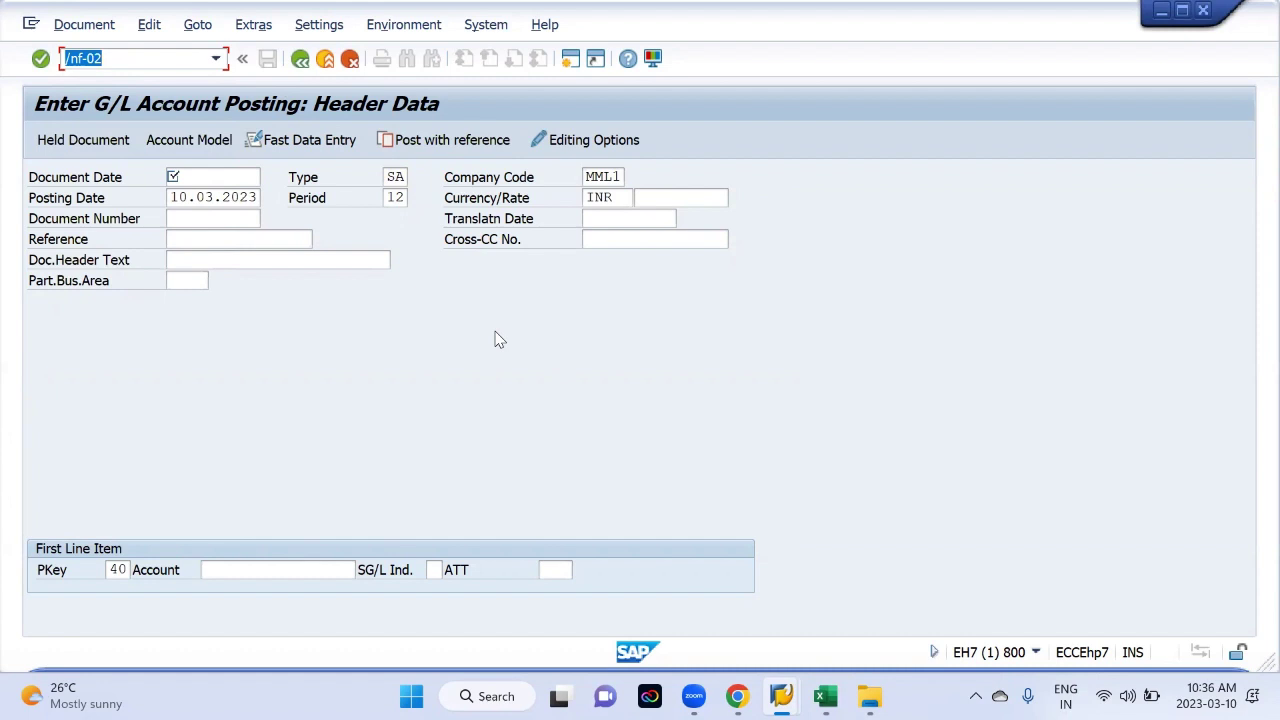
key(Return)
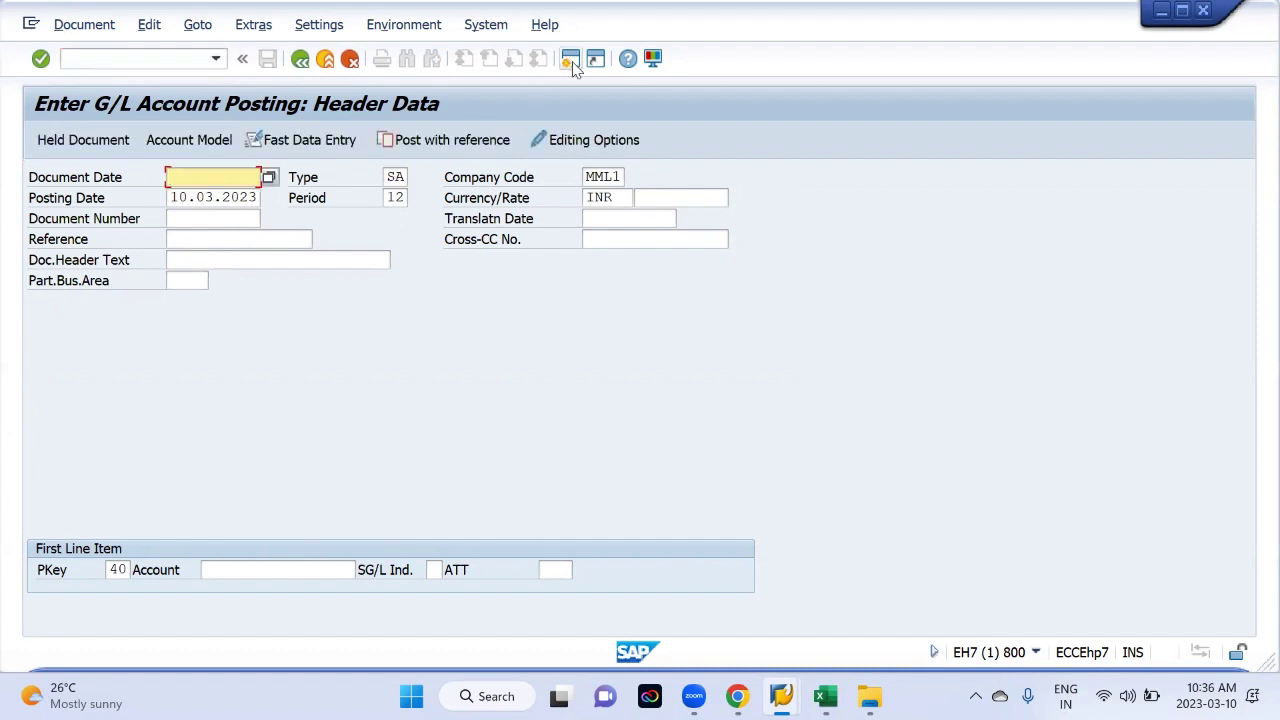
Step: Start transaction FB50 in a new SAP session, keeping the F-02 session open
click(571, 59)
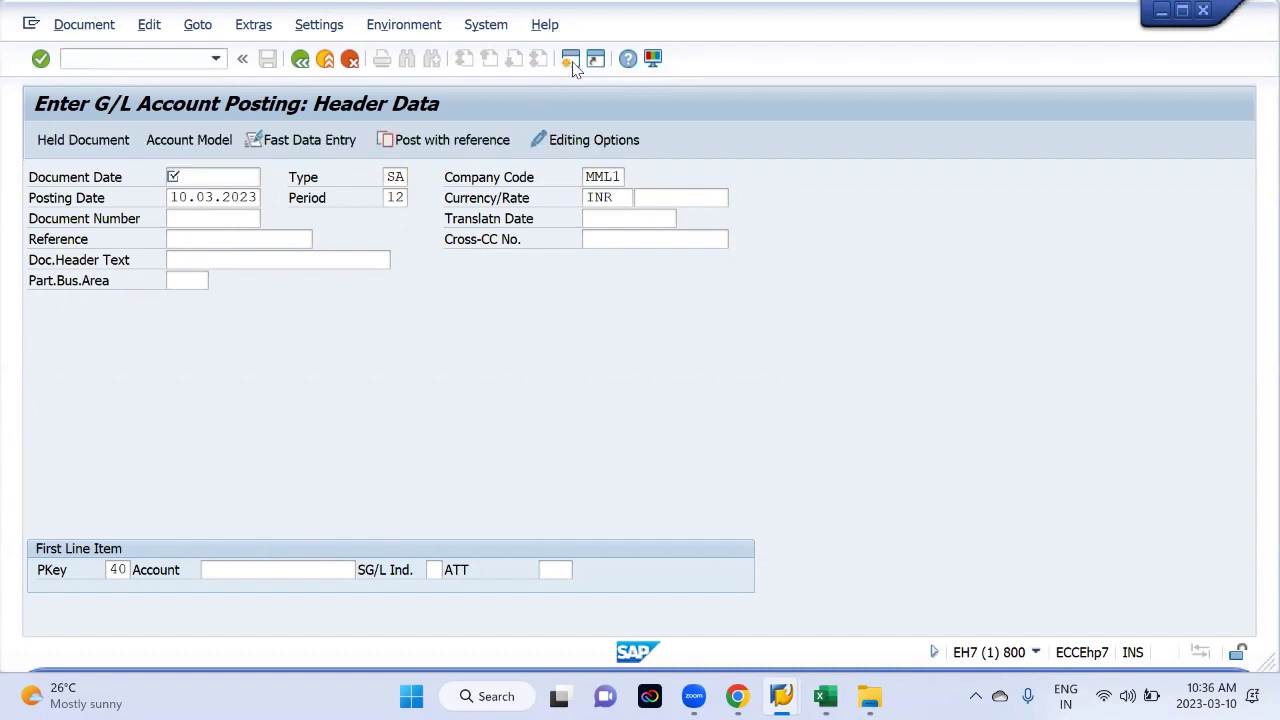
text(fb)
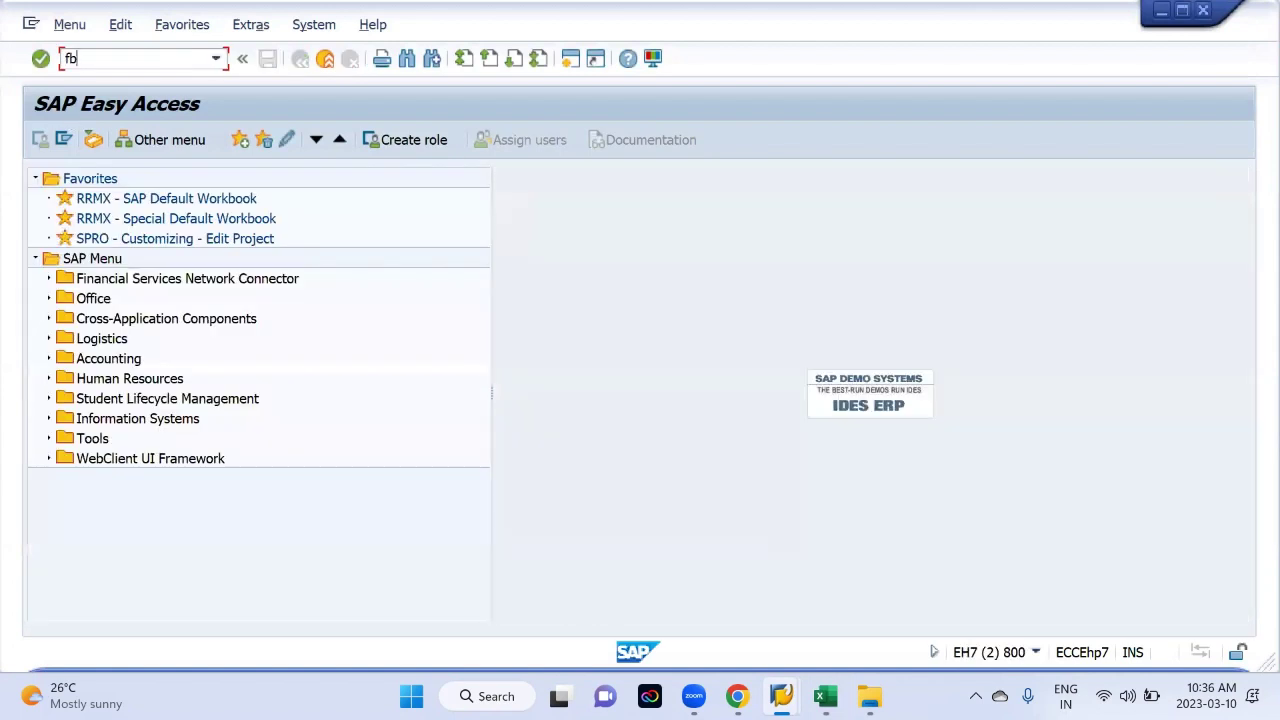
text(50)
key(Return)
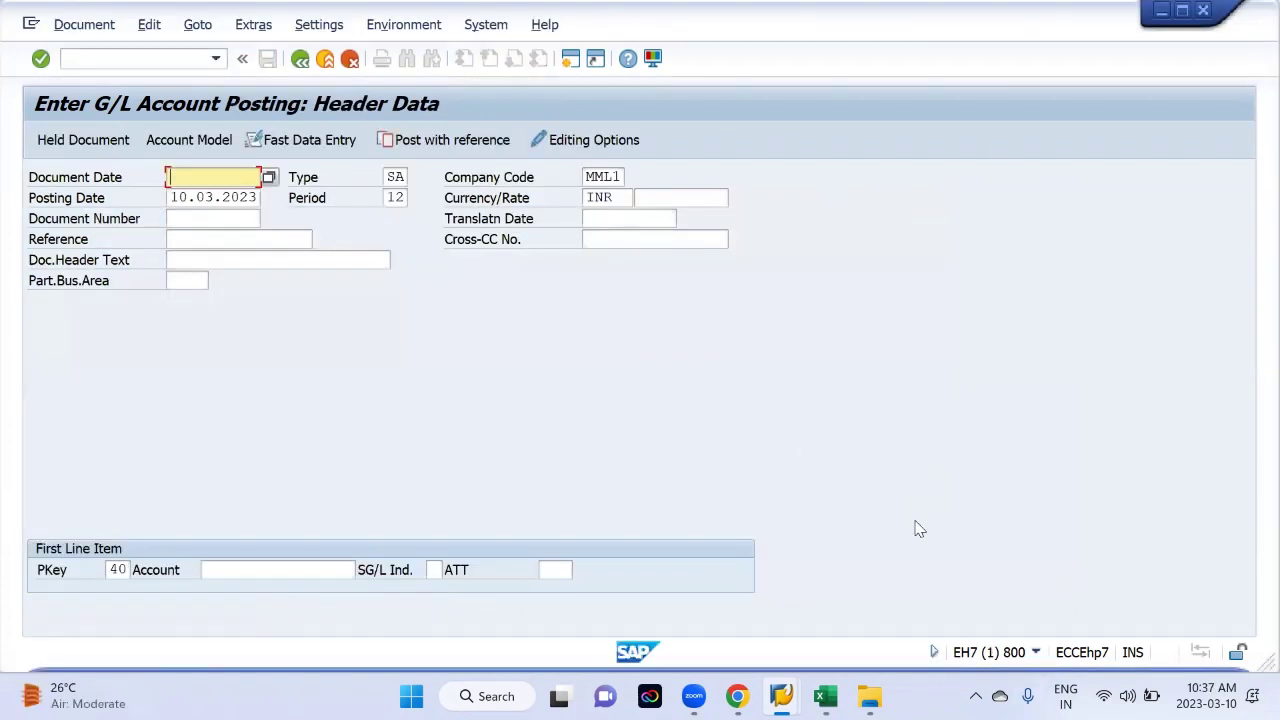
Step: Check the F-02 posting key field, and in FB50 set D/C to Debit for the first line item and Credit for the second
click(113, 570)
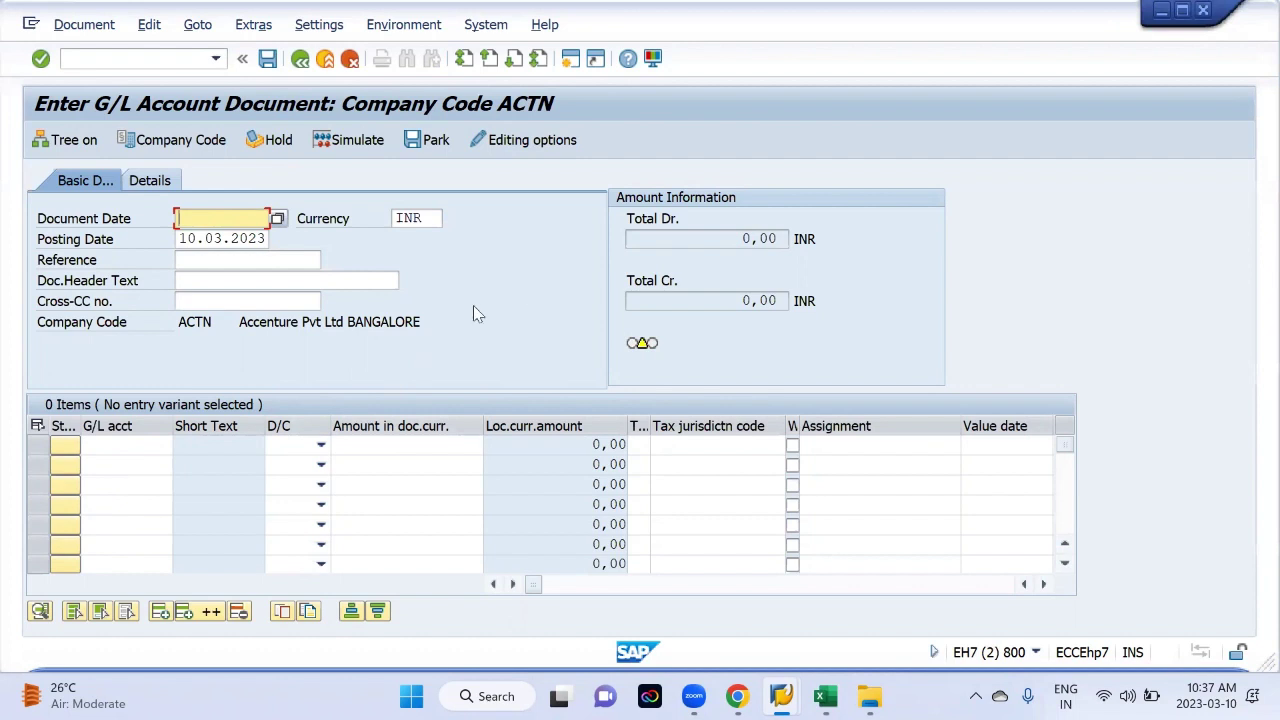
click(320, 444)
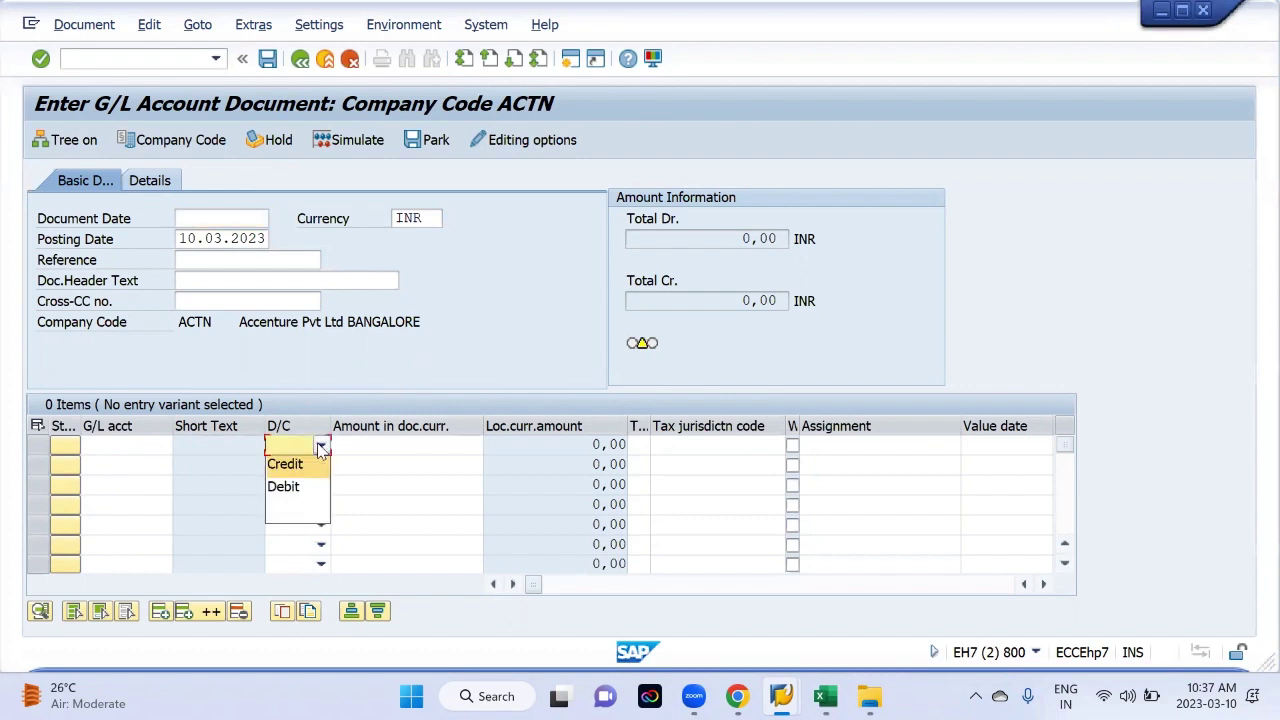
click(308, 487)
click(320, 464)
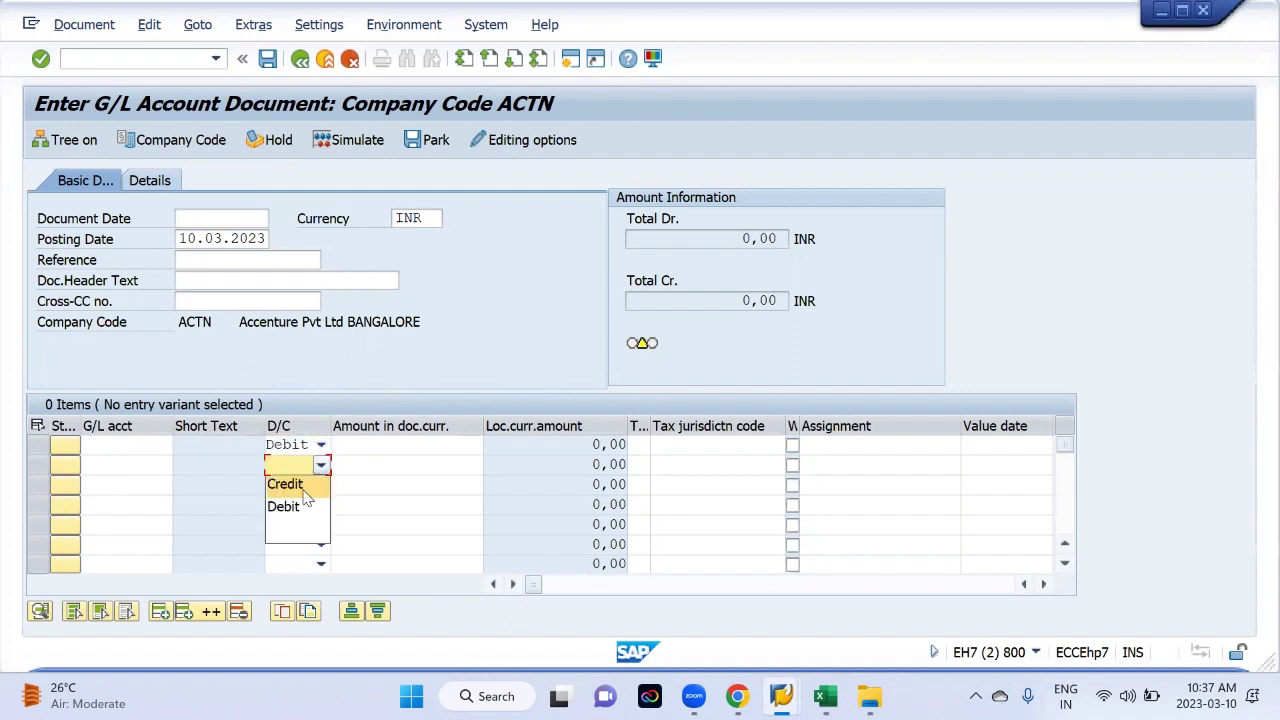
click(305, 486)
Step: Open the posting key configuration with transaction OB41 in a separate SAP session
key(alt+Tab)
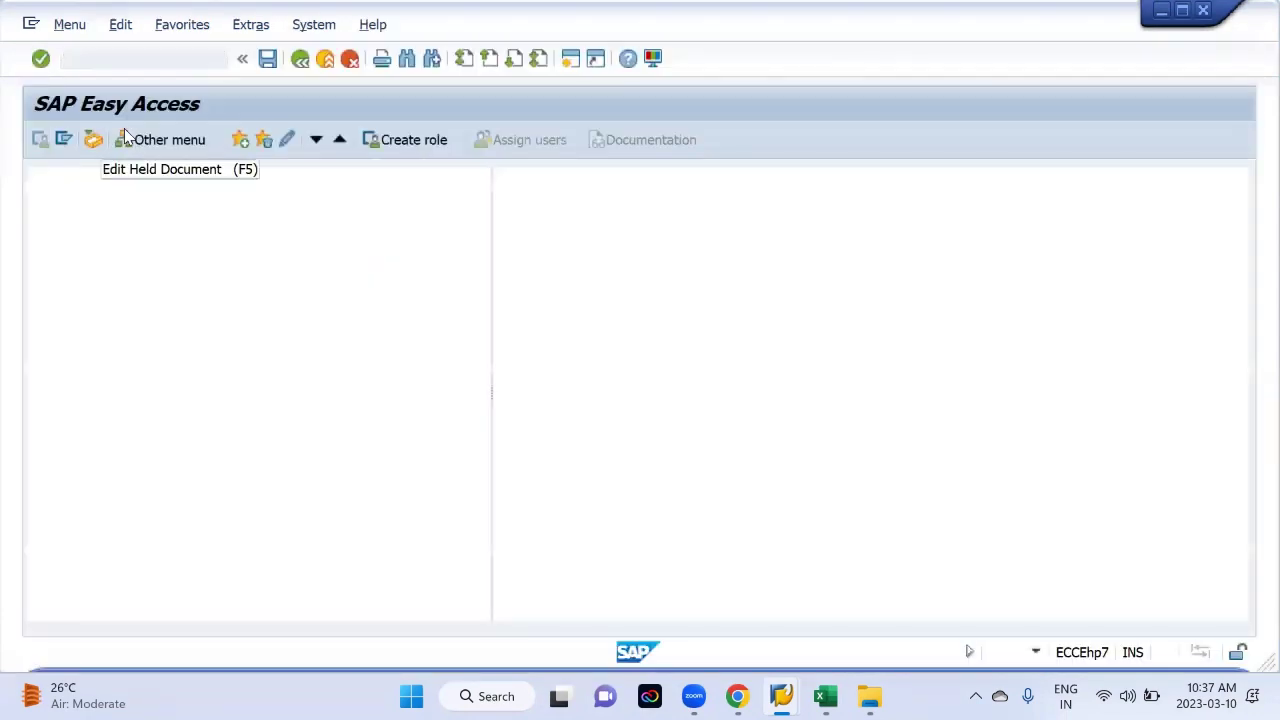
text(FB41)
key(Return)
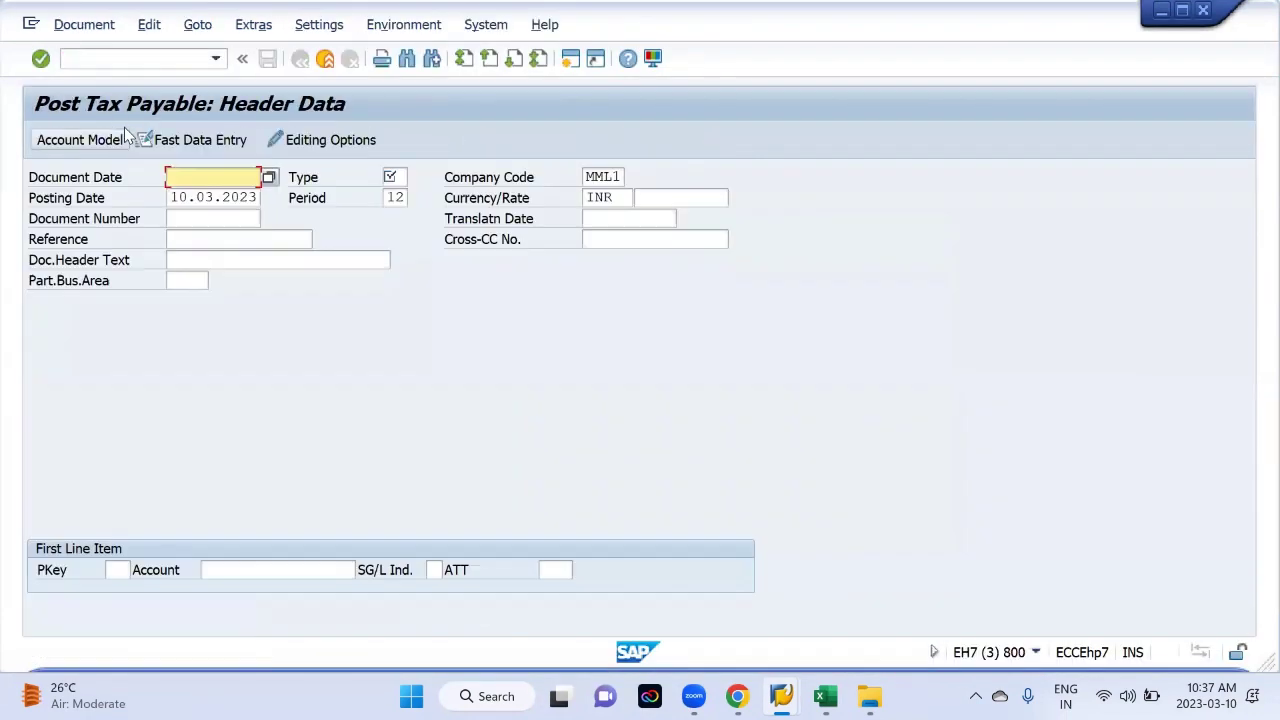
click(131, 60)
text(/)
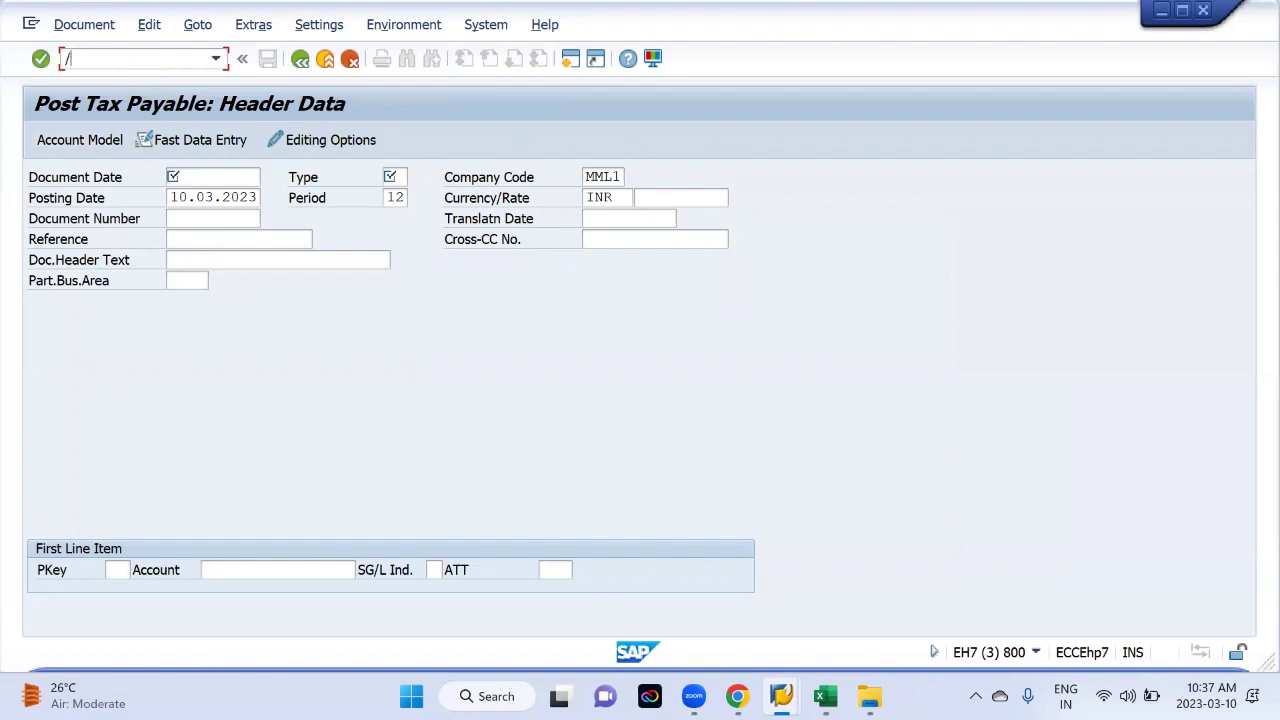
text(nob41)
key(Return)
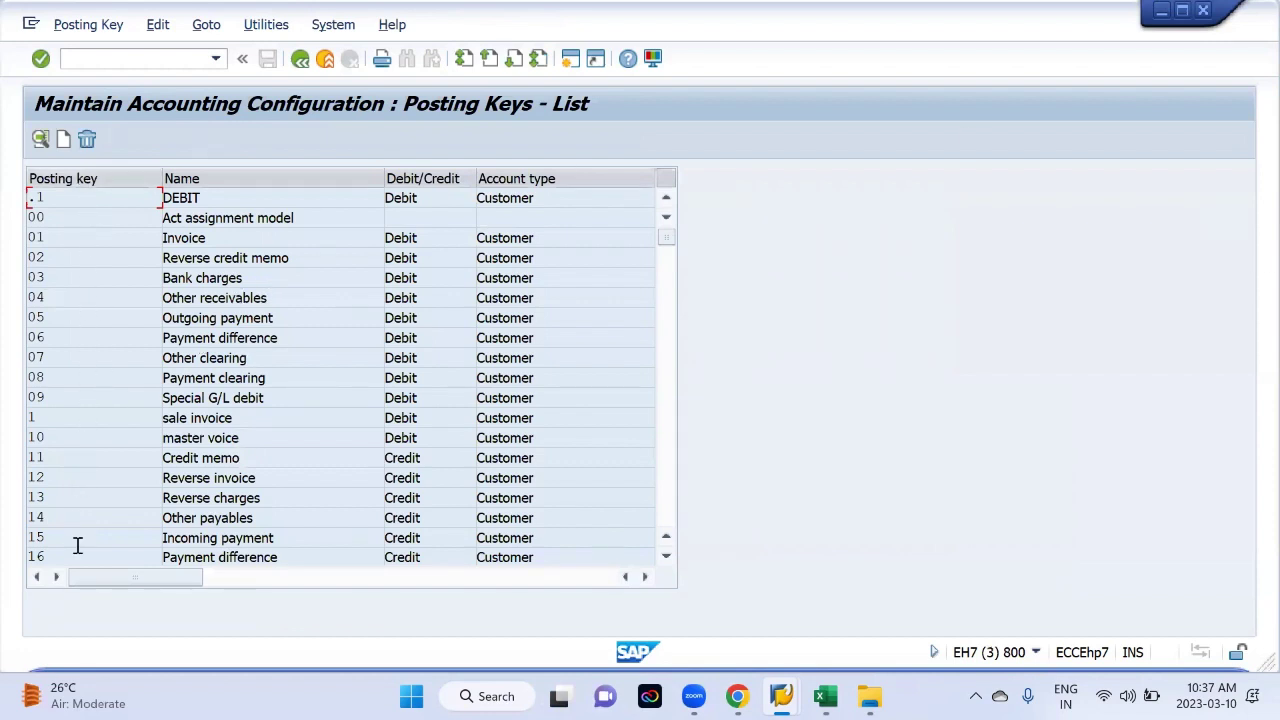
Step: Examine the posting keys list for the customer, vendor, G/L account and asset keys and their debit/credit sides
scroll(200, 365, down, 2)
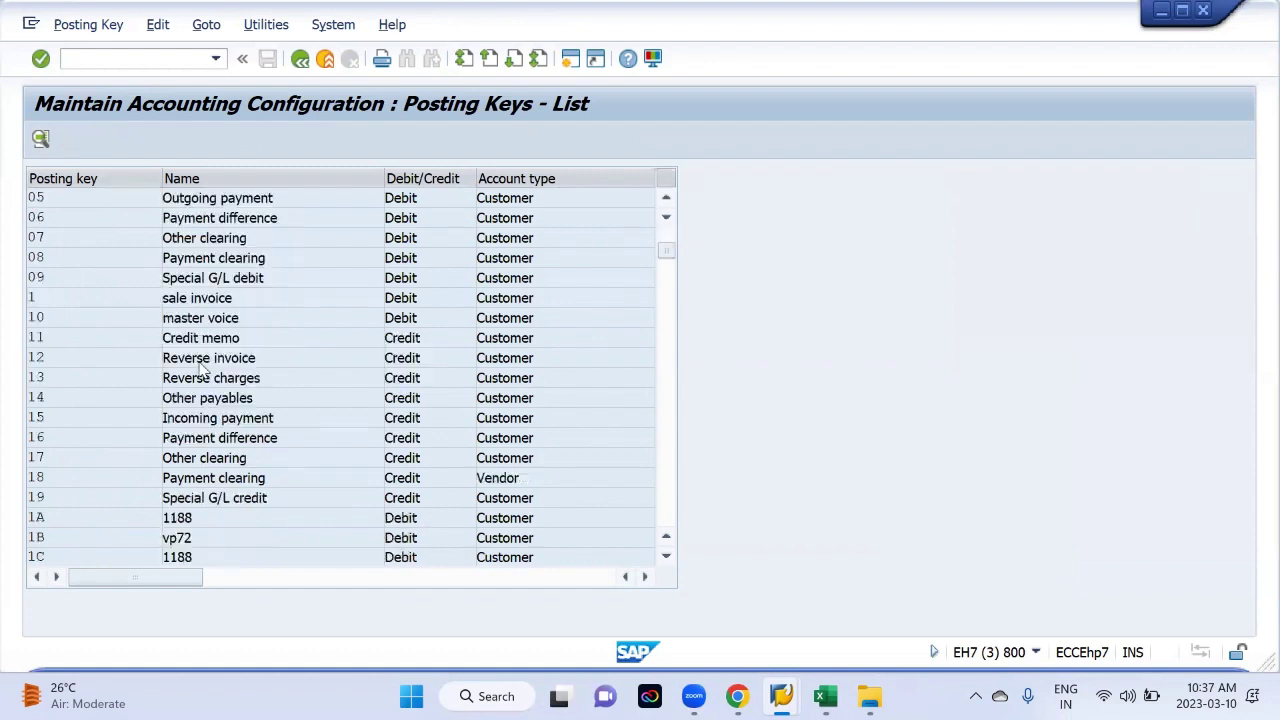
scroll(200, 368, down, 1)
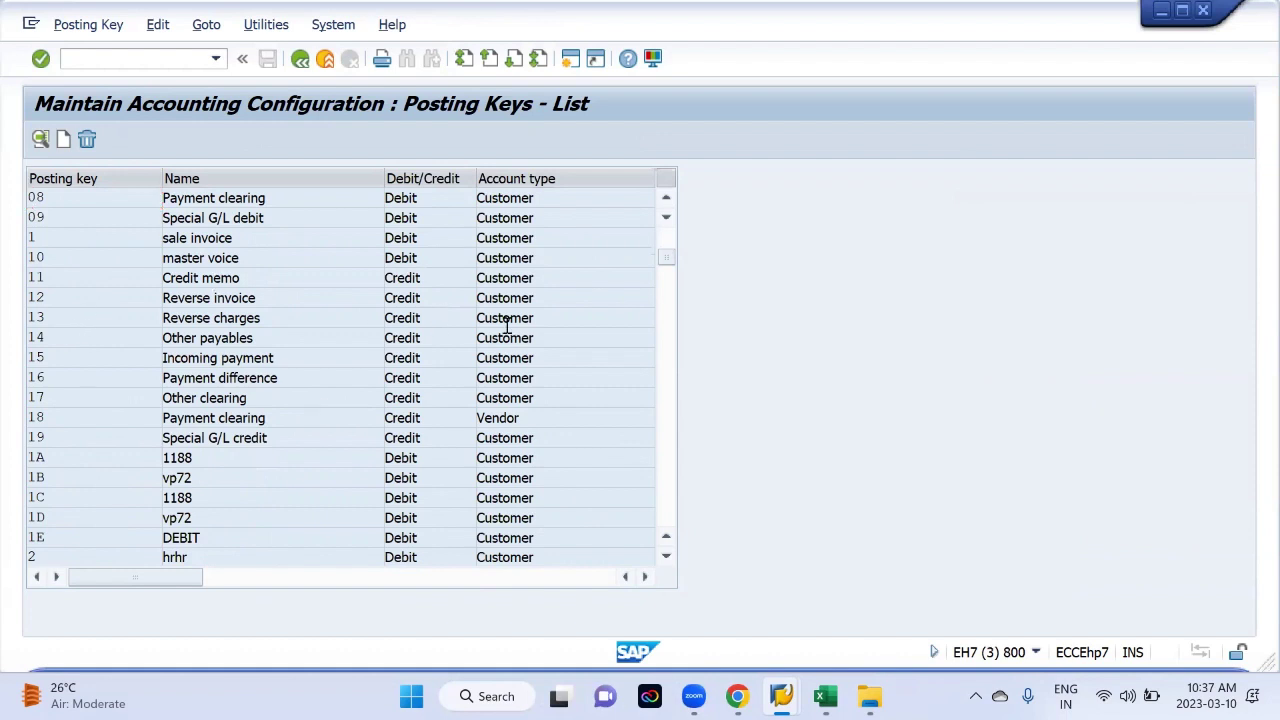
scroll(515, 360, up, 1)
scroll(545, 420, down, 1)
click(527, 418)
scroll(566, 400, down, 6)
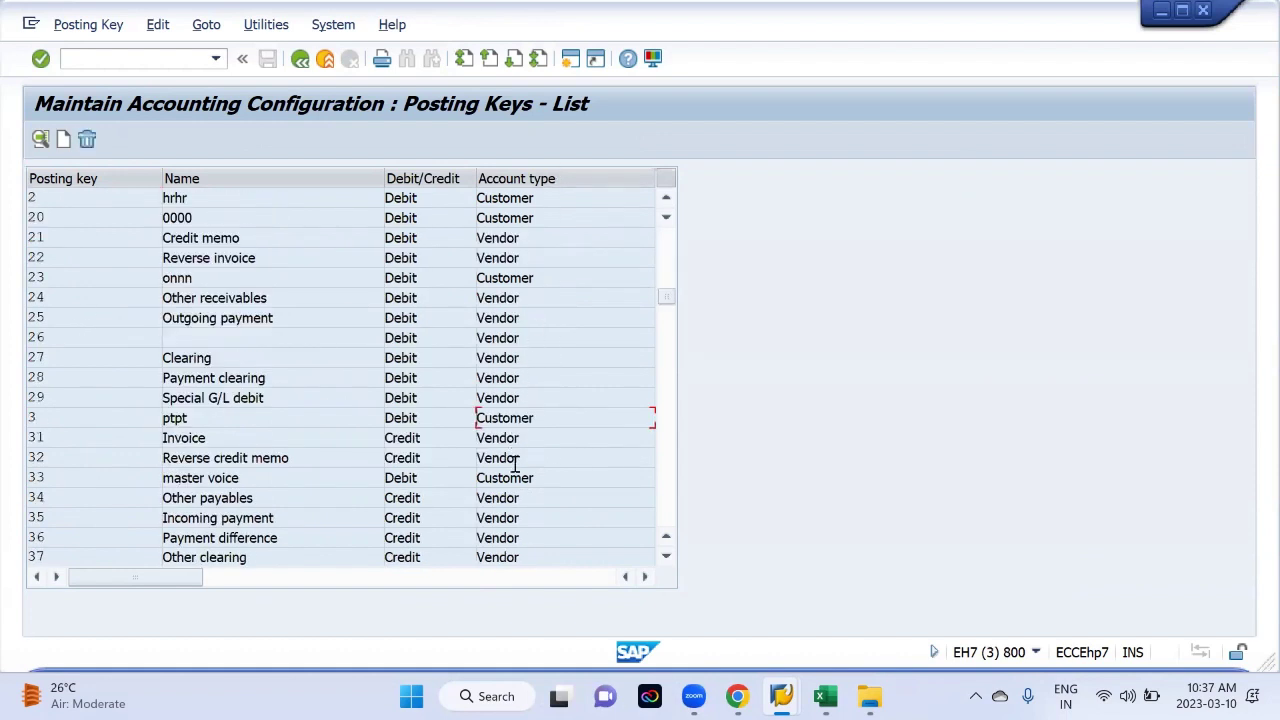
scroll(515, 470, down, 5)
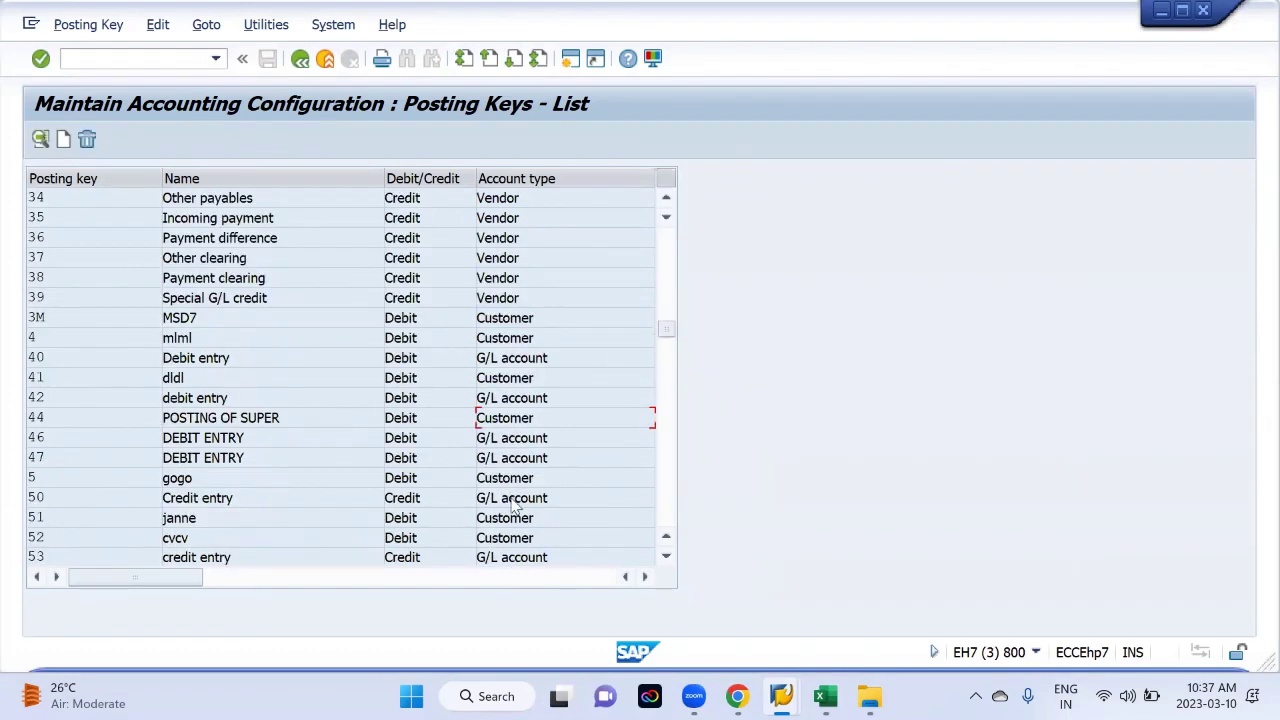
scroll(515, 490, down, 10)
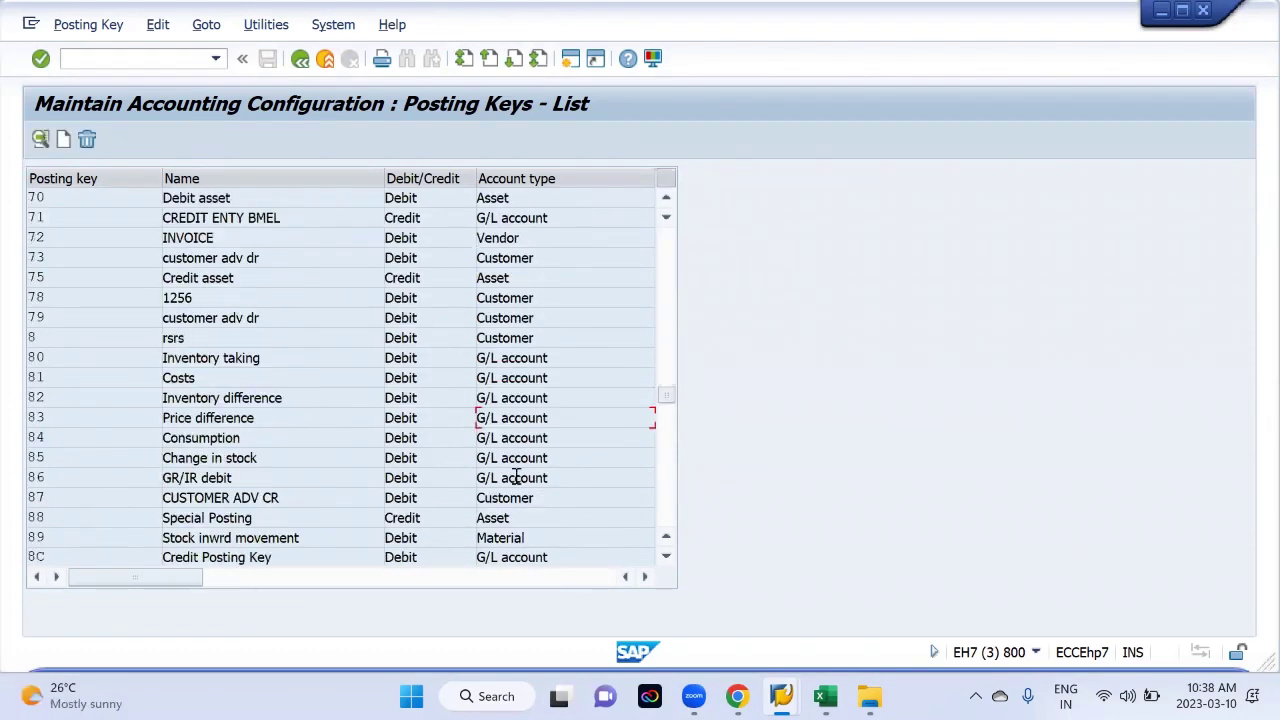
click(527, 199)
Step: Compare the posting key field in F-02 with the Debit/Credit entries of the FB50 line items
key(alt+Tab)
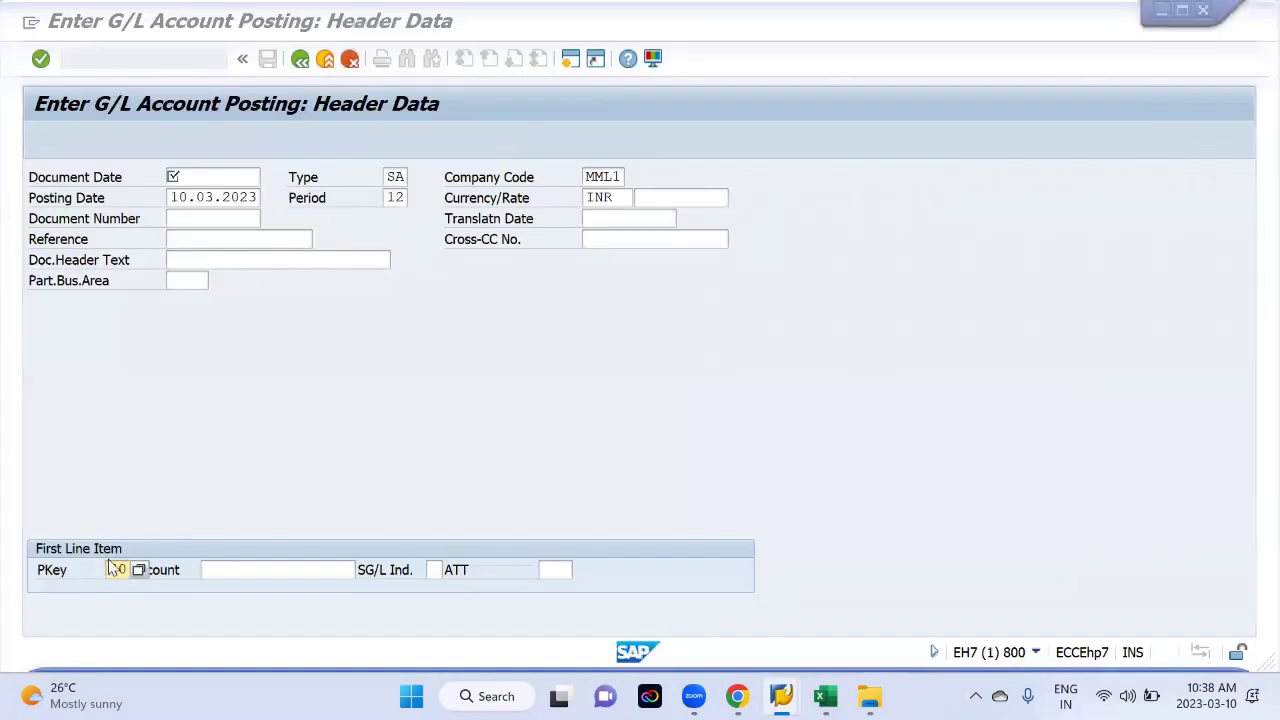
key(alt+Tab)
key(alt+Tab)
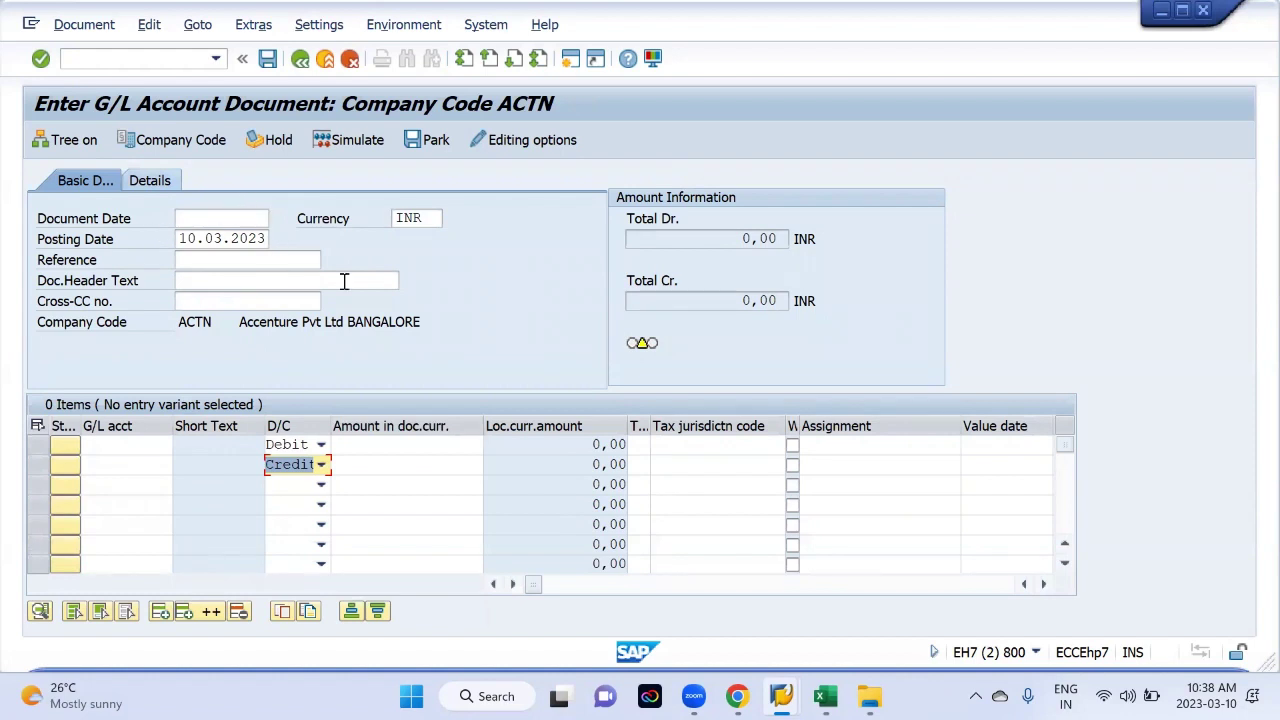
click(468, 325)
key(alt+Tab)
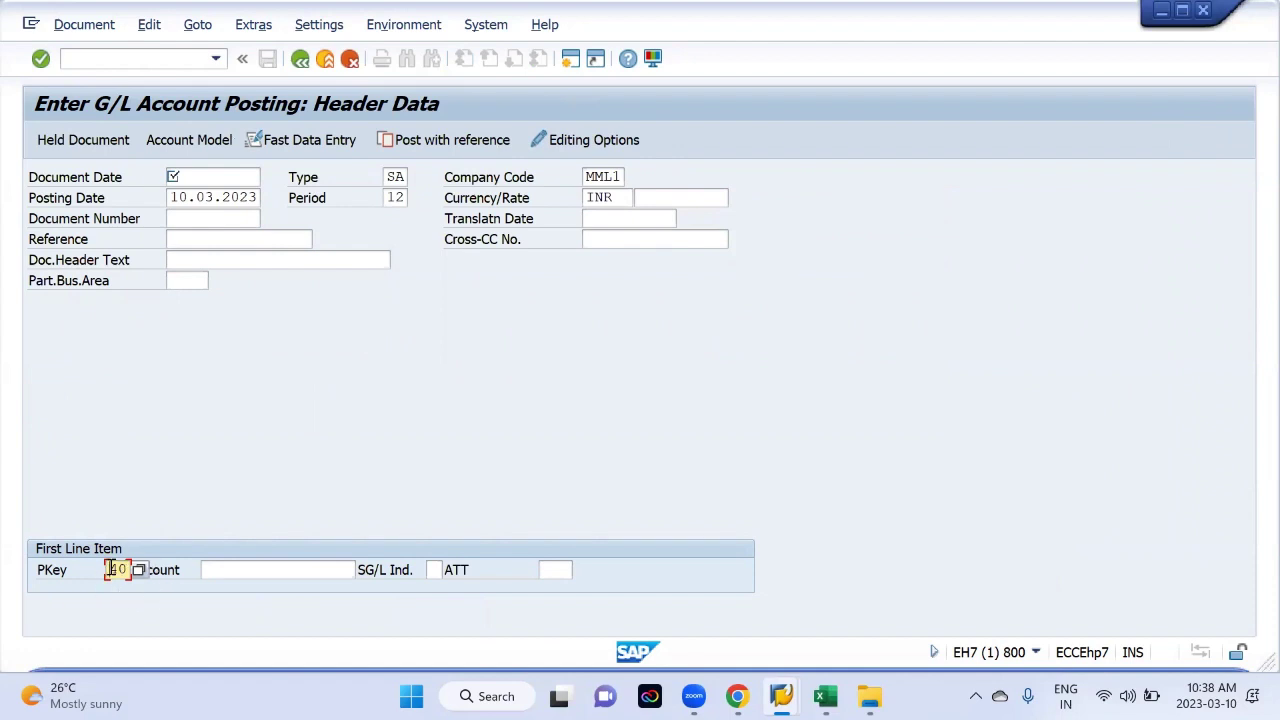
key(alt+Tab)
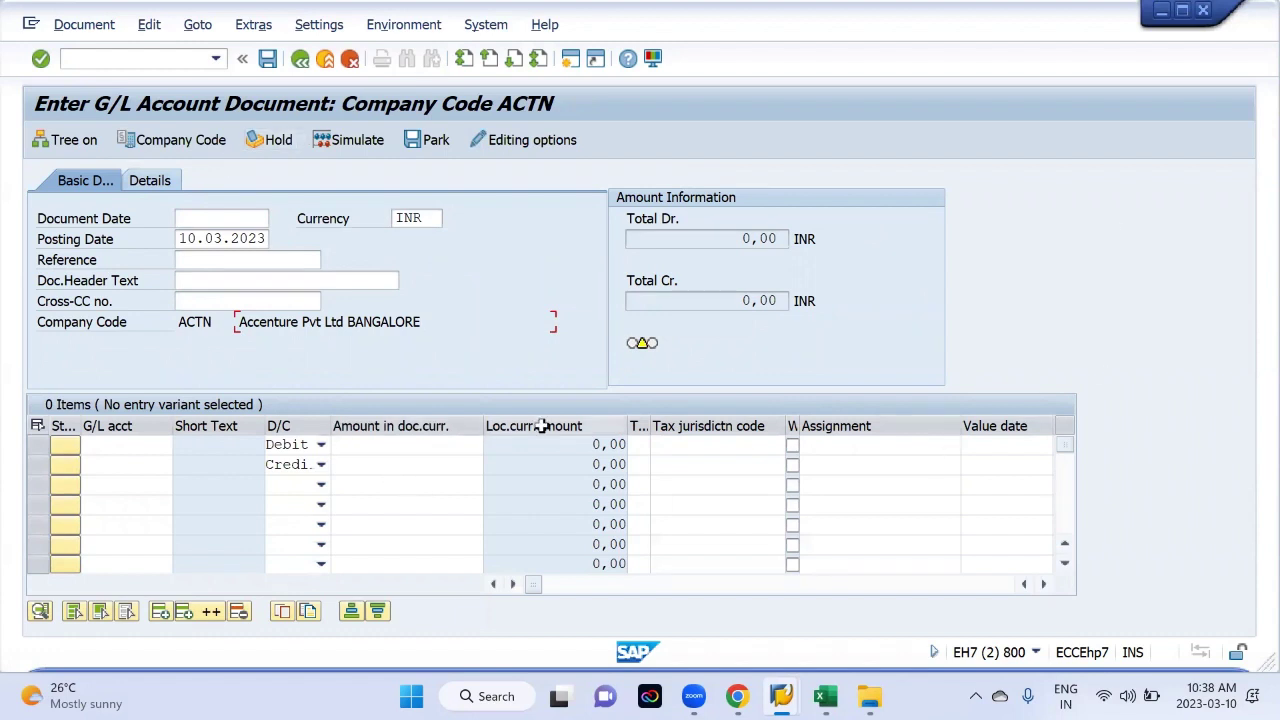
key(alt+Tab)
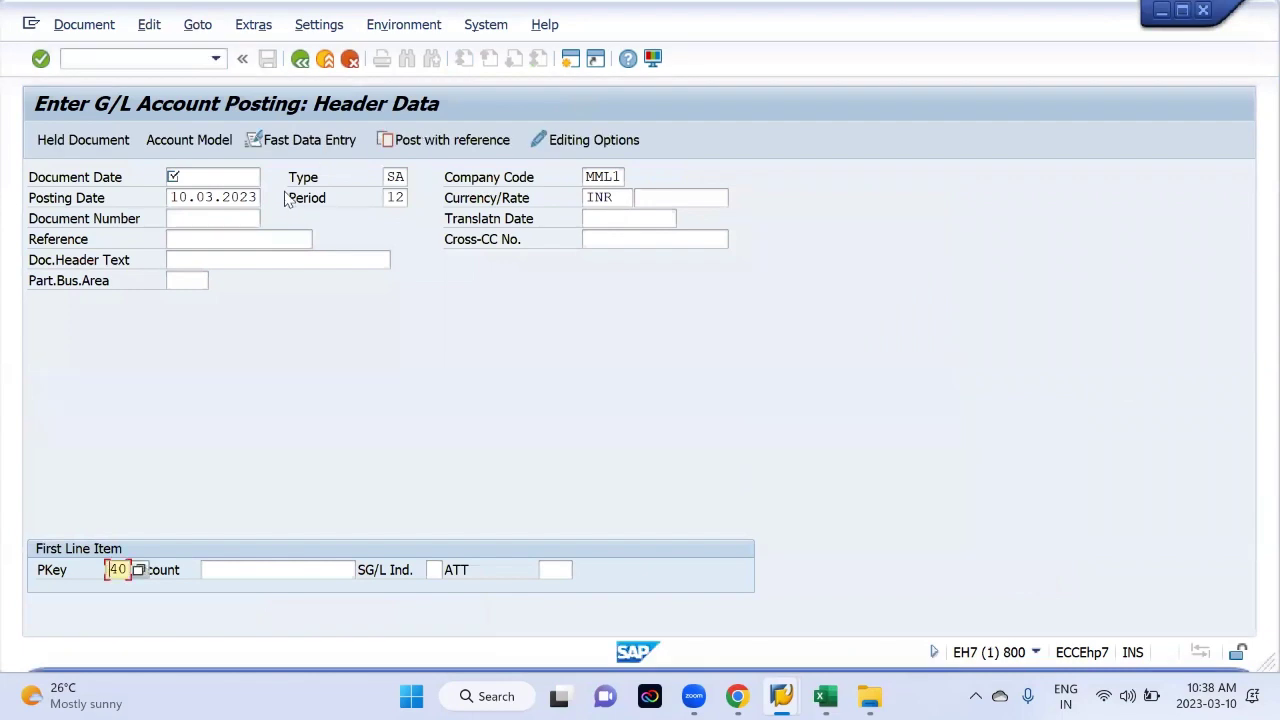
Step: Set the document date of the F-02 posting to 10.03.2023
click(181, 178)
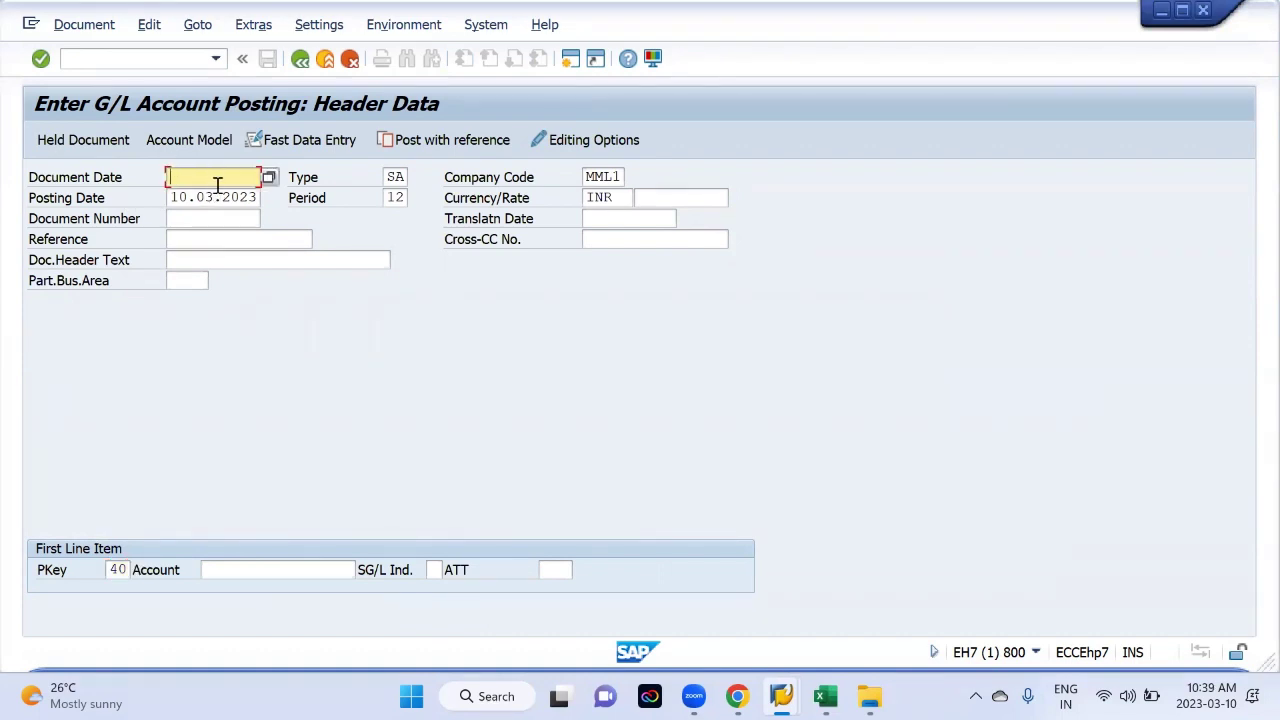
click(211, 198)
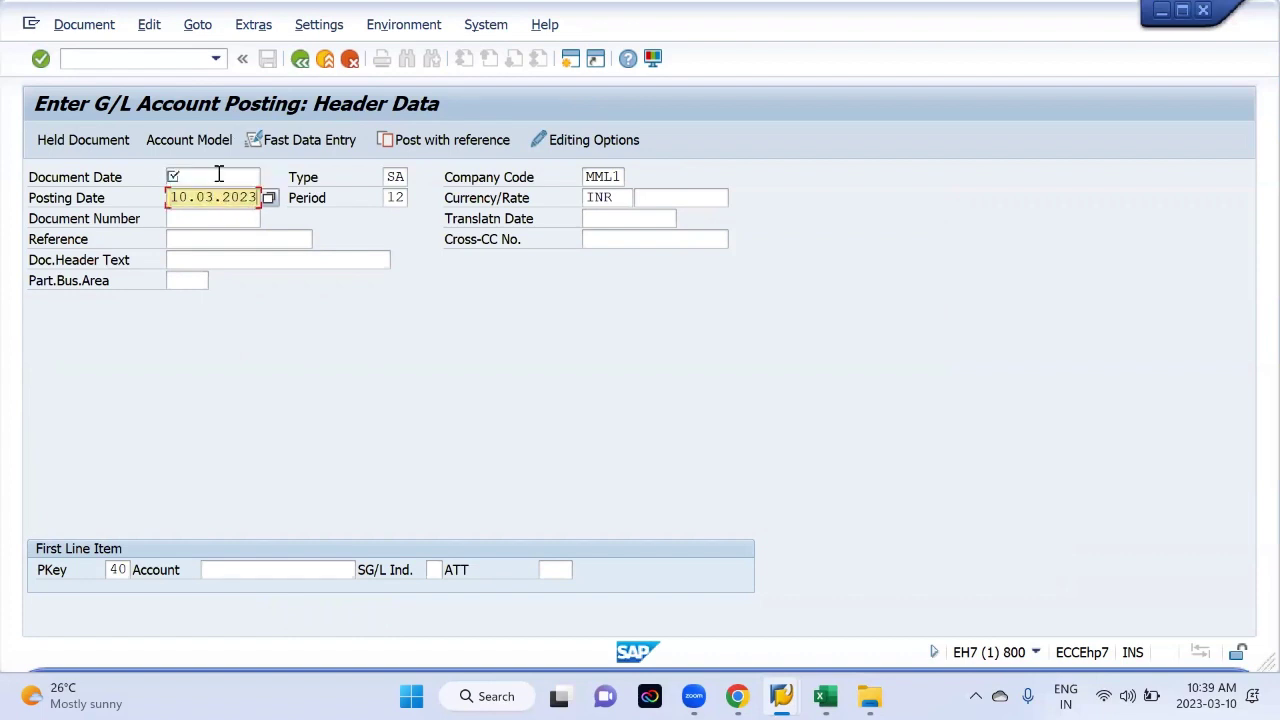
click(219, 176)
text(10.03.2023)
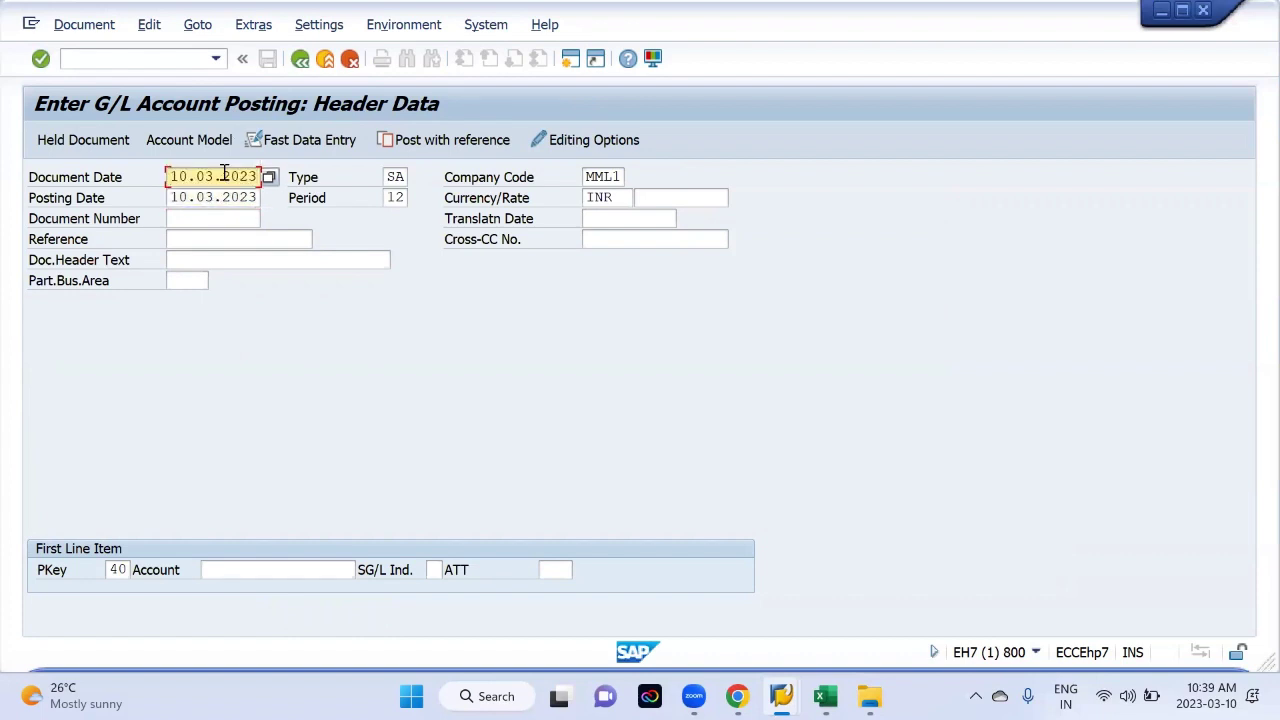
Step: Review the document type, period, company code and currency fields in the F-02 header
click(397, 176)
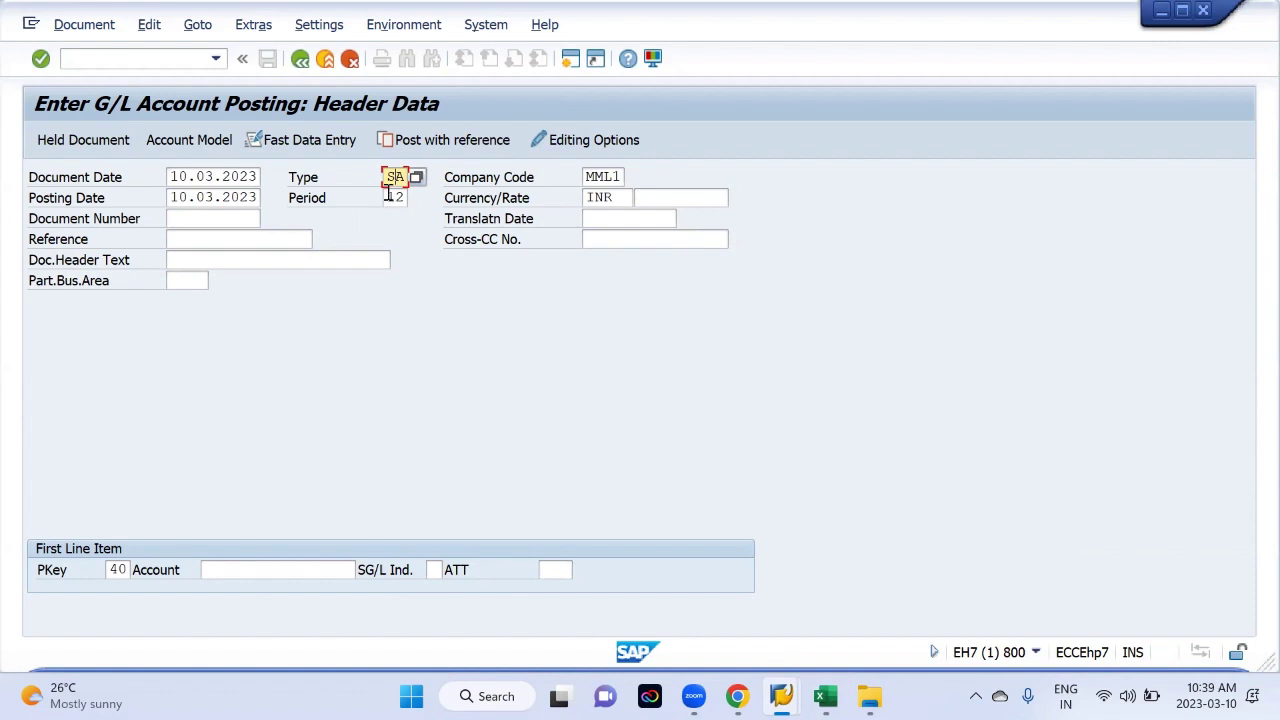
click(401, 199)
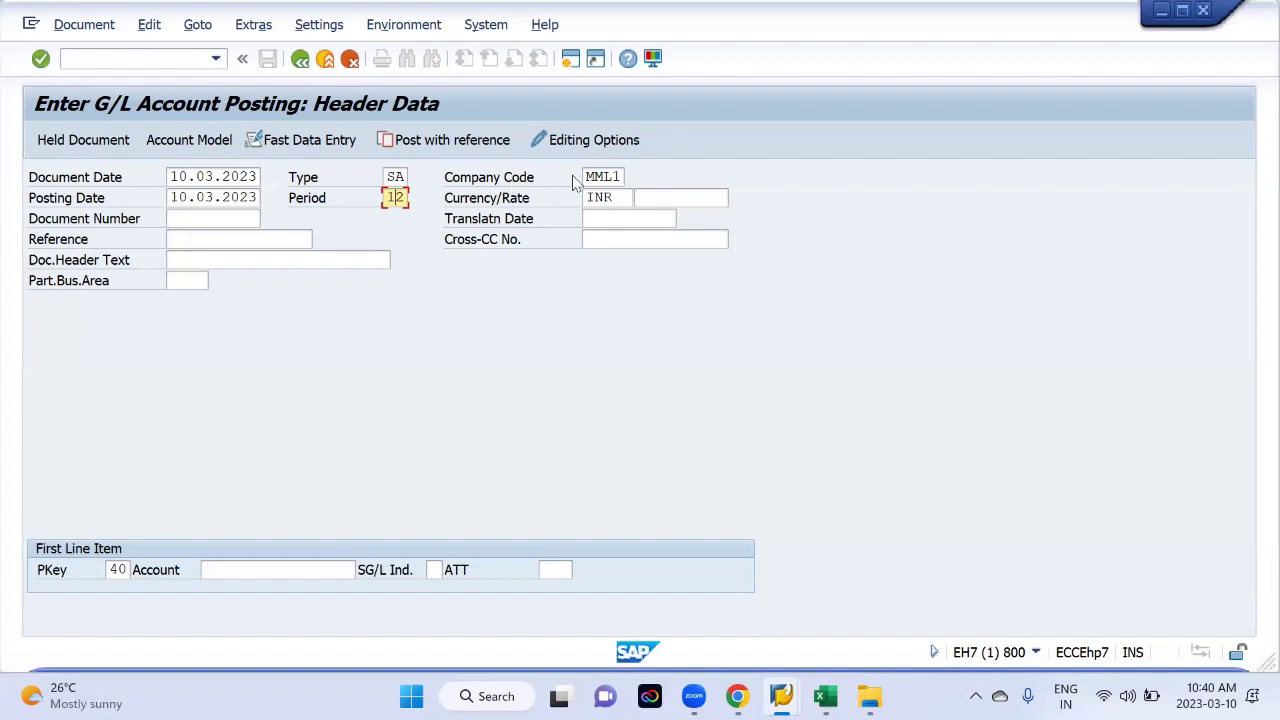
click(622, 176)
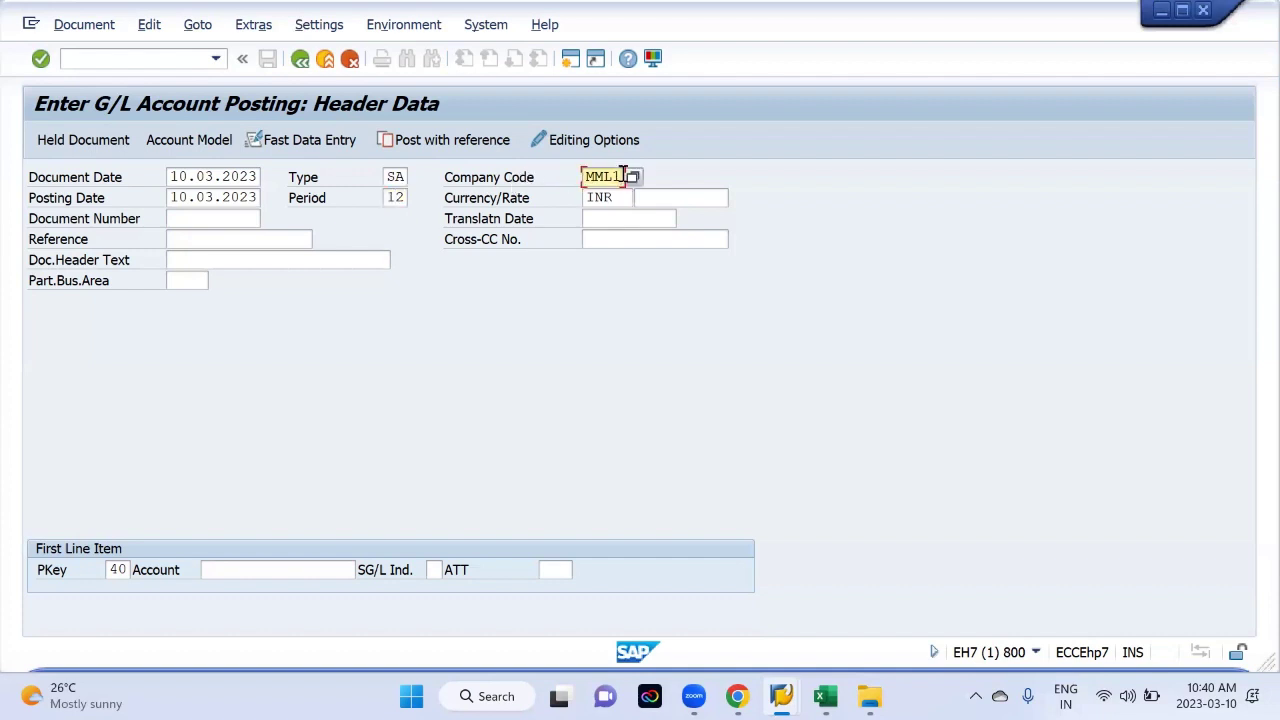
click(620, 198)
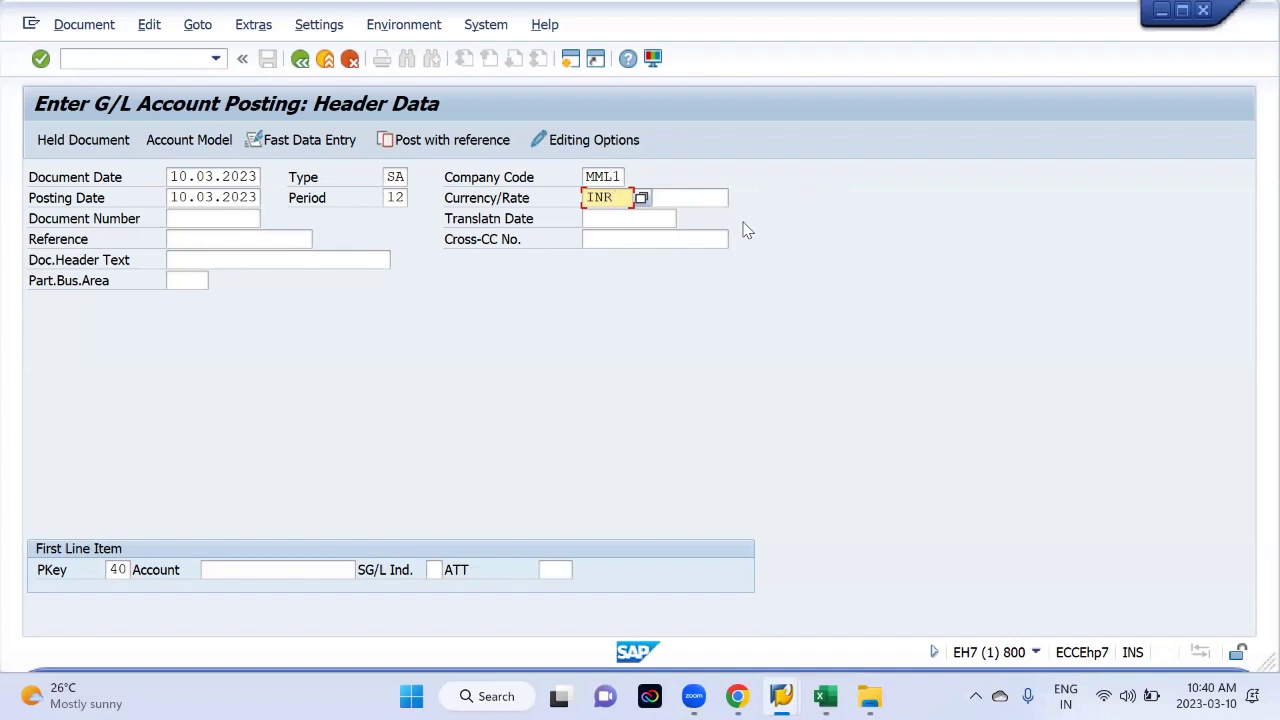
Step: Look up the first line item's posting key 40 in the OB41 posting keys list
click(116, 570)
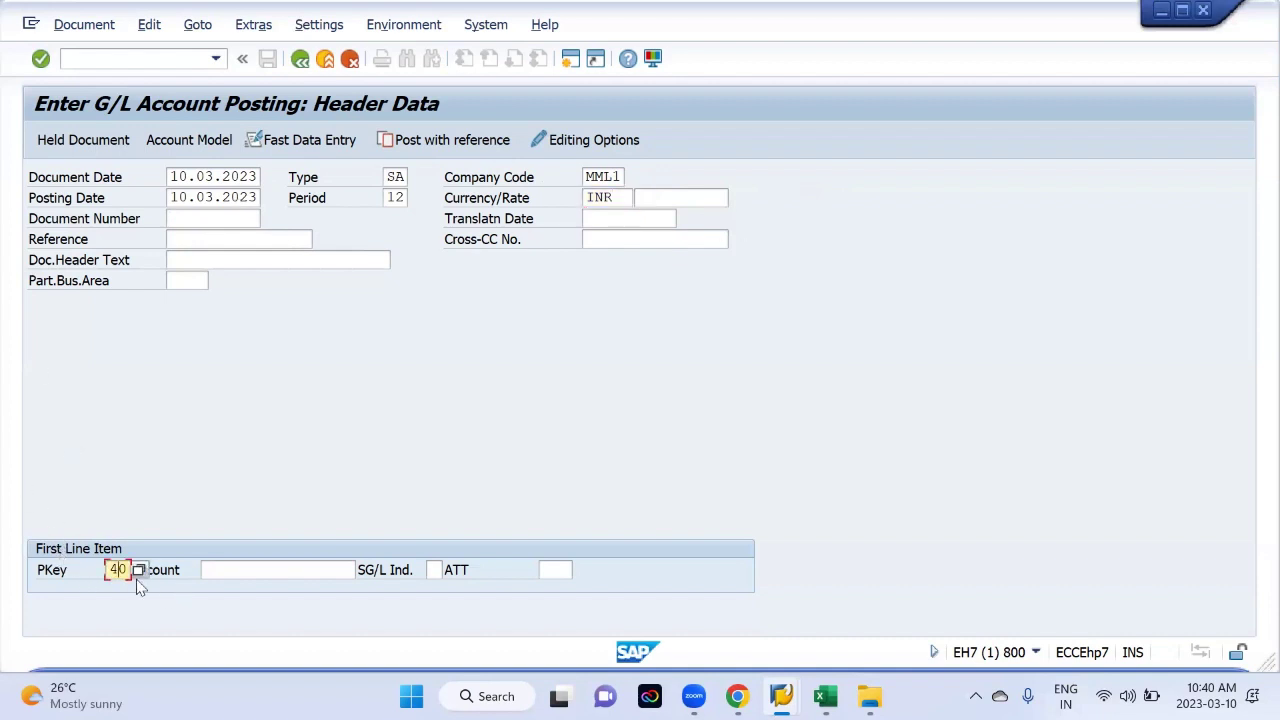
key(alt+Tab)
key(alt+Tab)
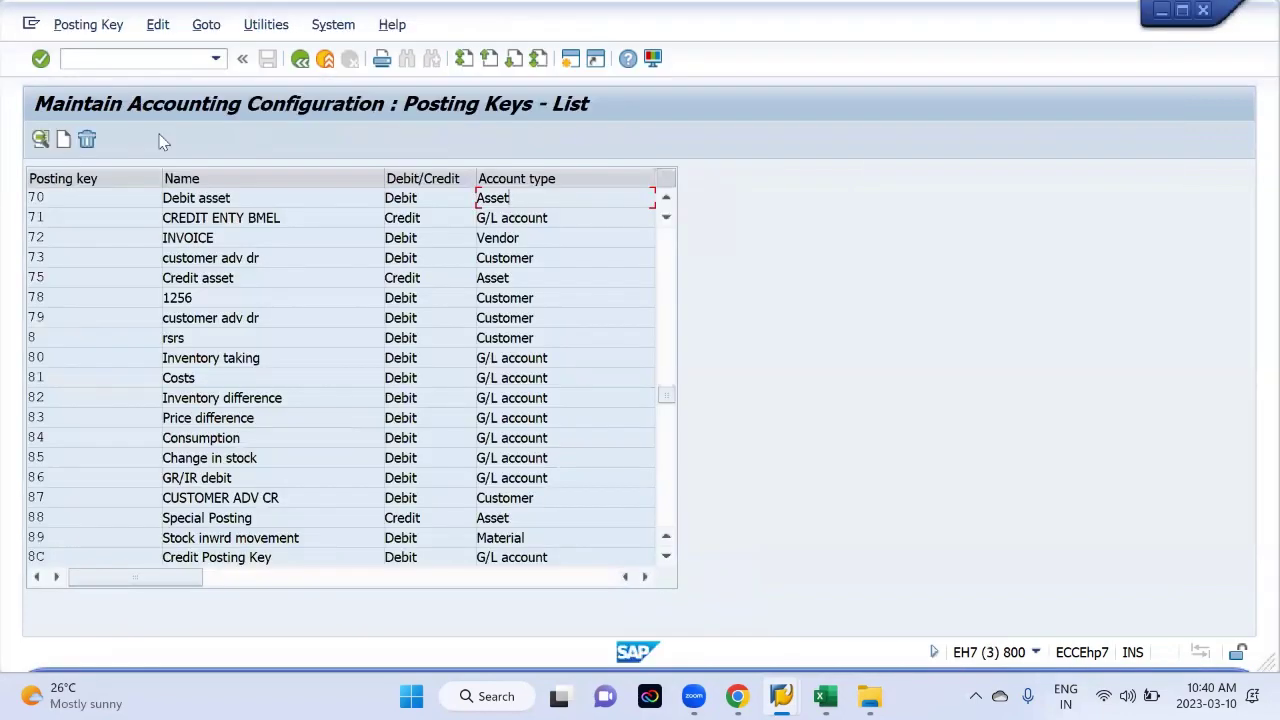
scroll(92, 403, up, 1)
scroll(92, 396, up, 20)
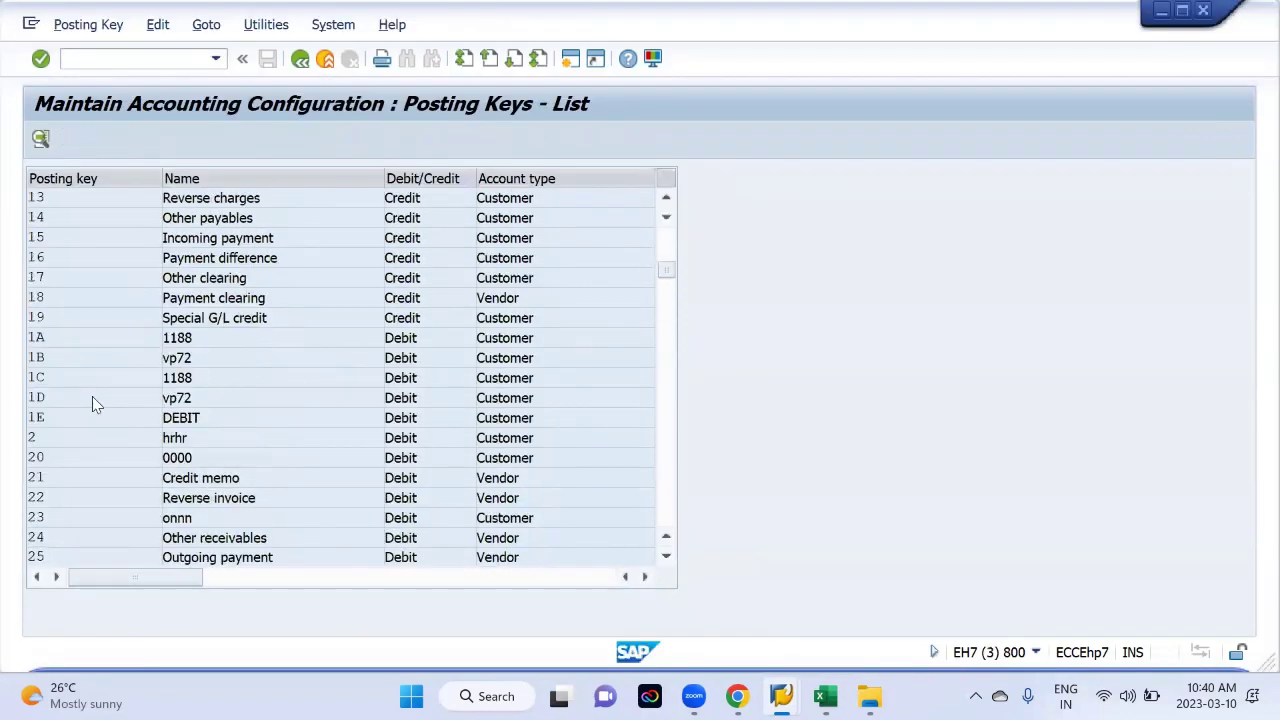
scroll(124, 418, down, 2)
scroll(124, 418, down, 15)
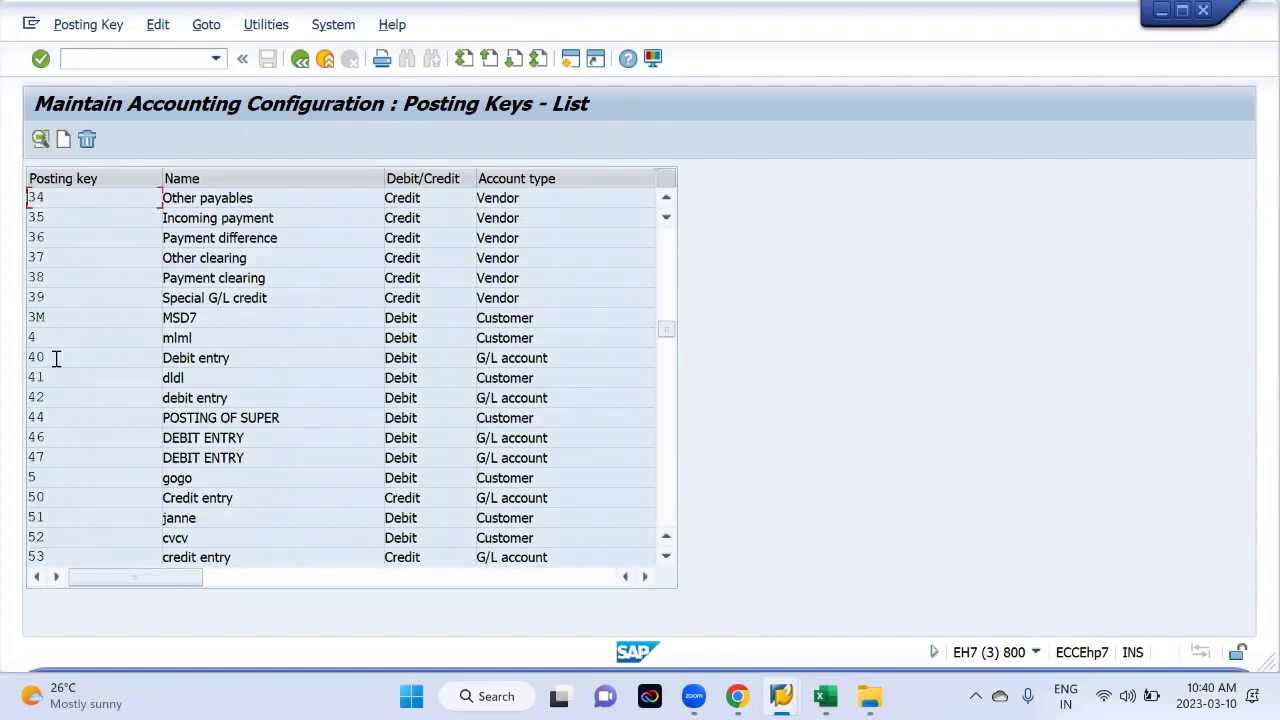
Step: Examine the settings of posting key 40 in the posting keys list, including its reversal posting key
click(248, 358)
key(alt+Tab)
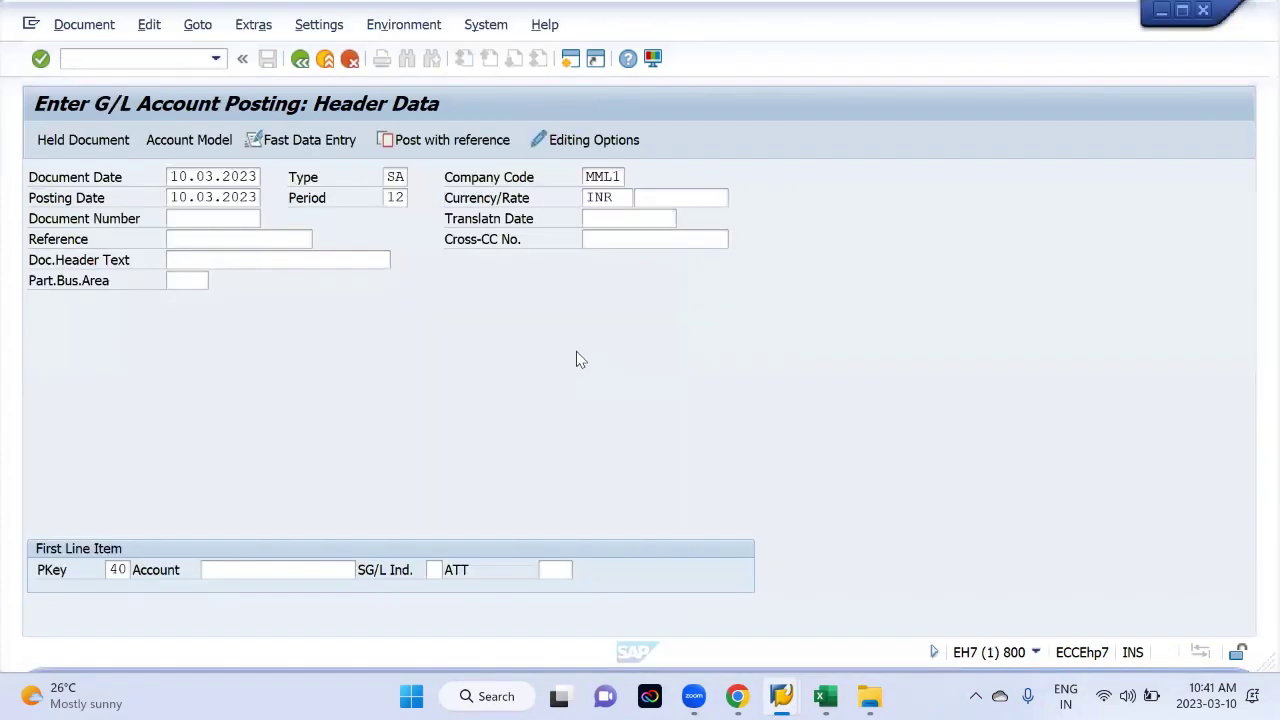
key(alt+Tab)
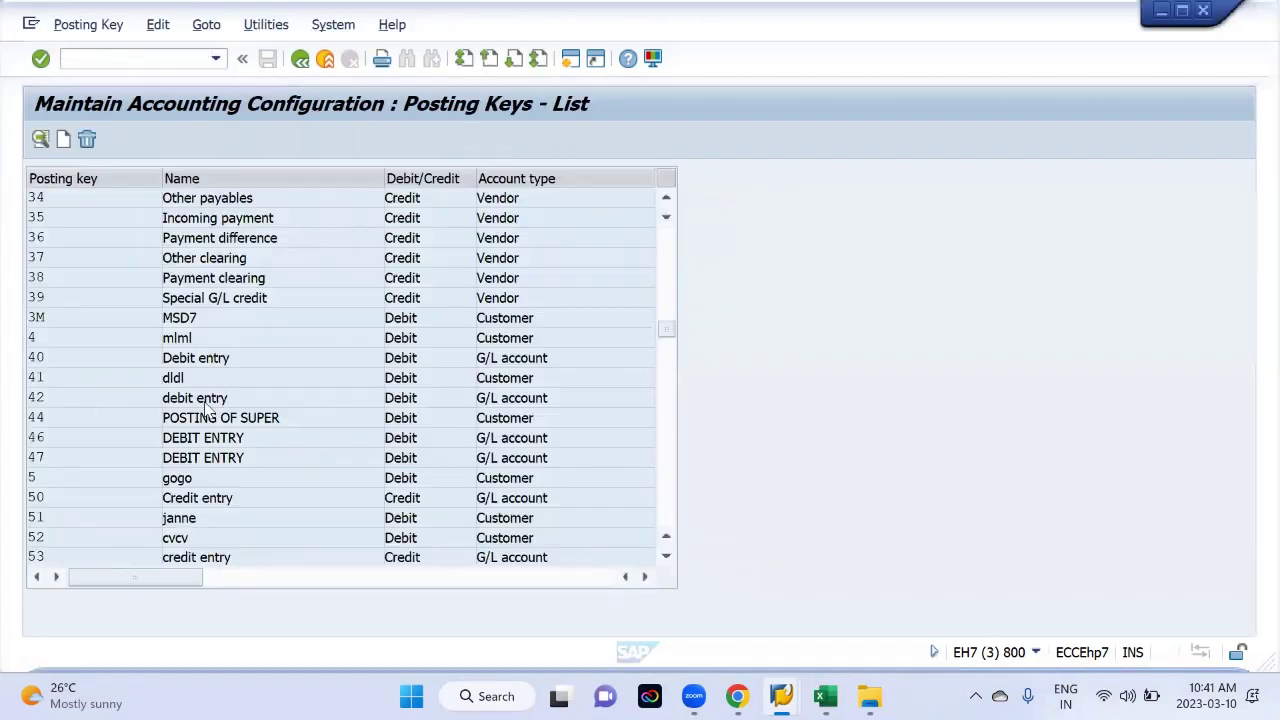
double_click(264, 357)
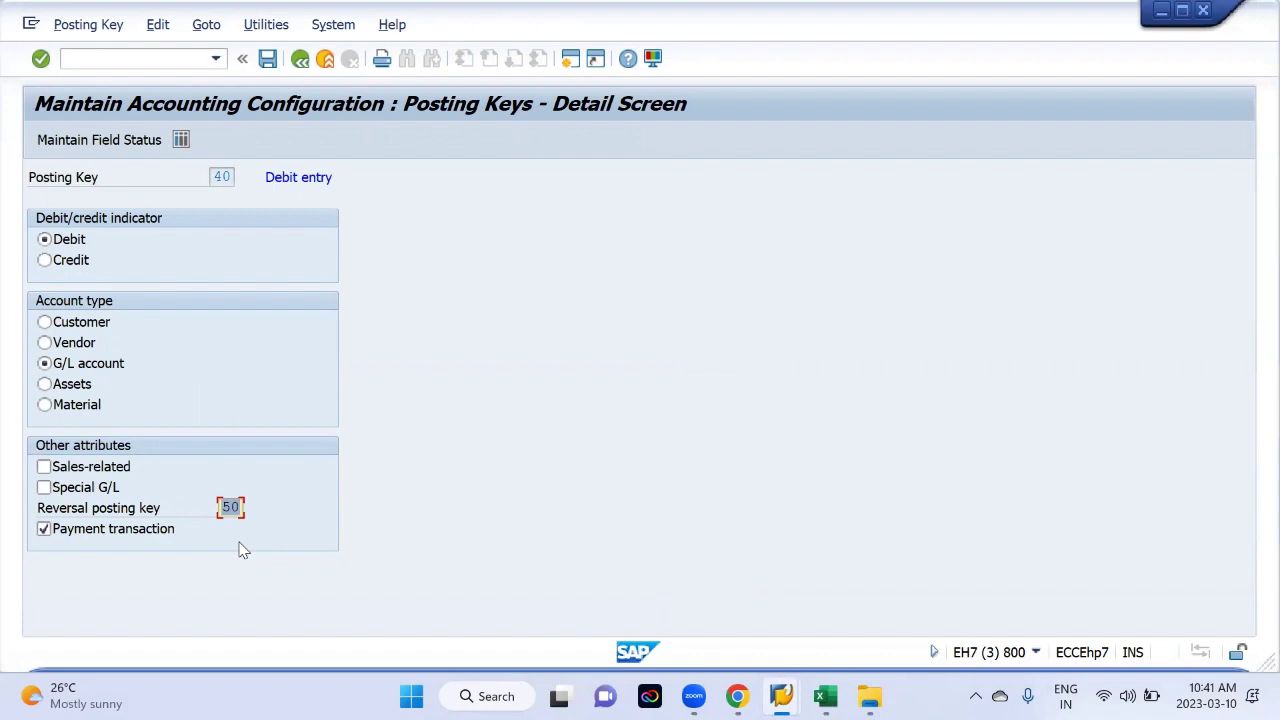
key(alt+Tab)
Step: Assign G/L account 100000 Share Capital from chart of accounts MML1 to the first F-02 line item and open its item details
click(119, 569)
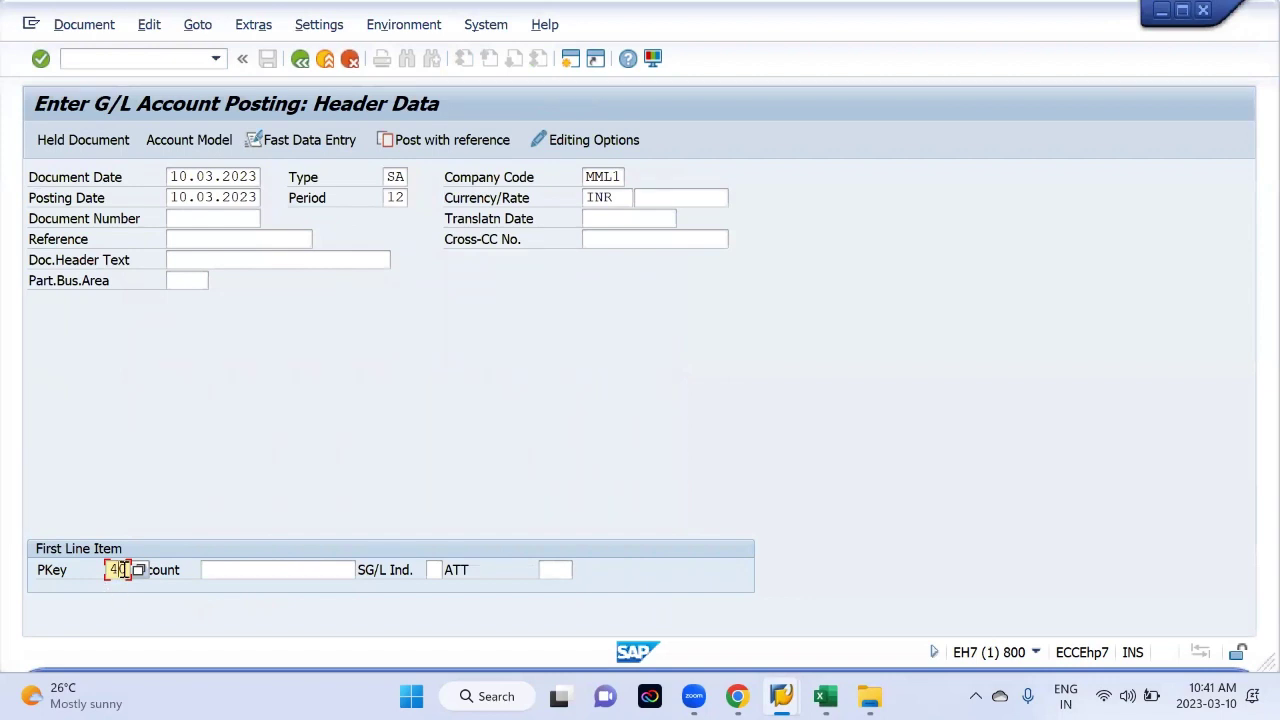
click(248, 571)
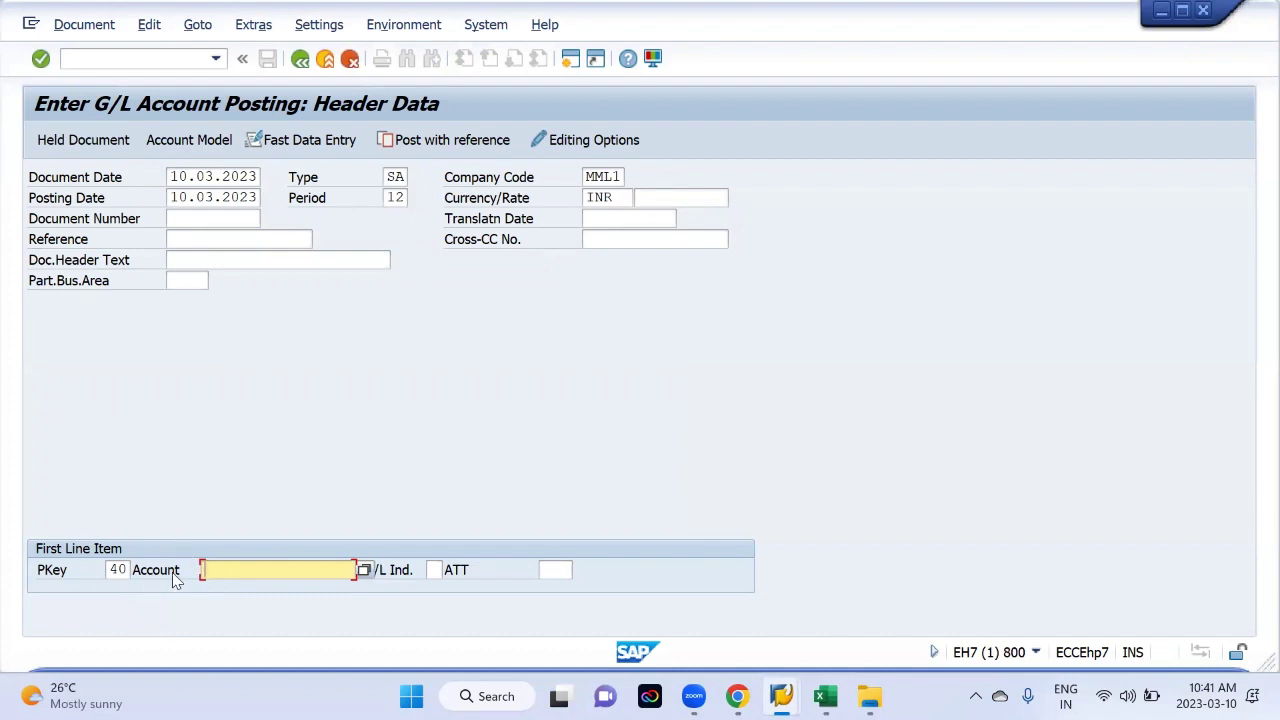
click(365, 570)
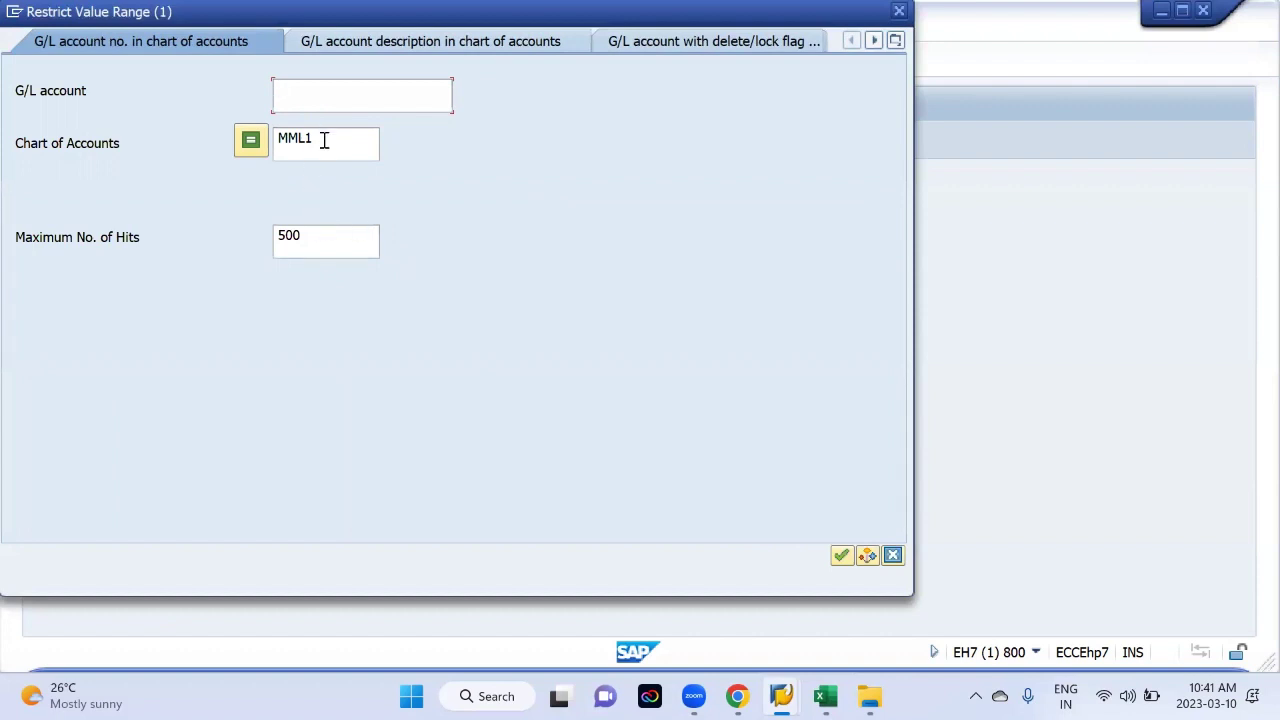
drag(323, 140, 274, 148)
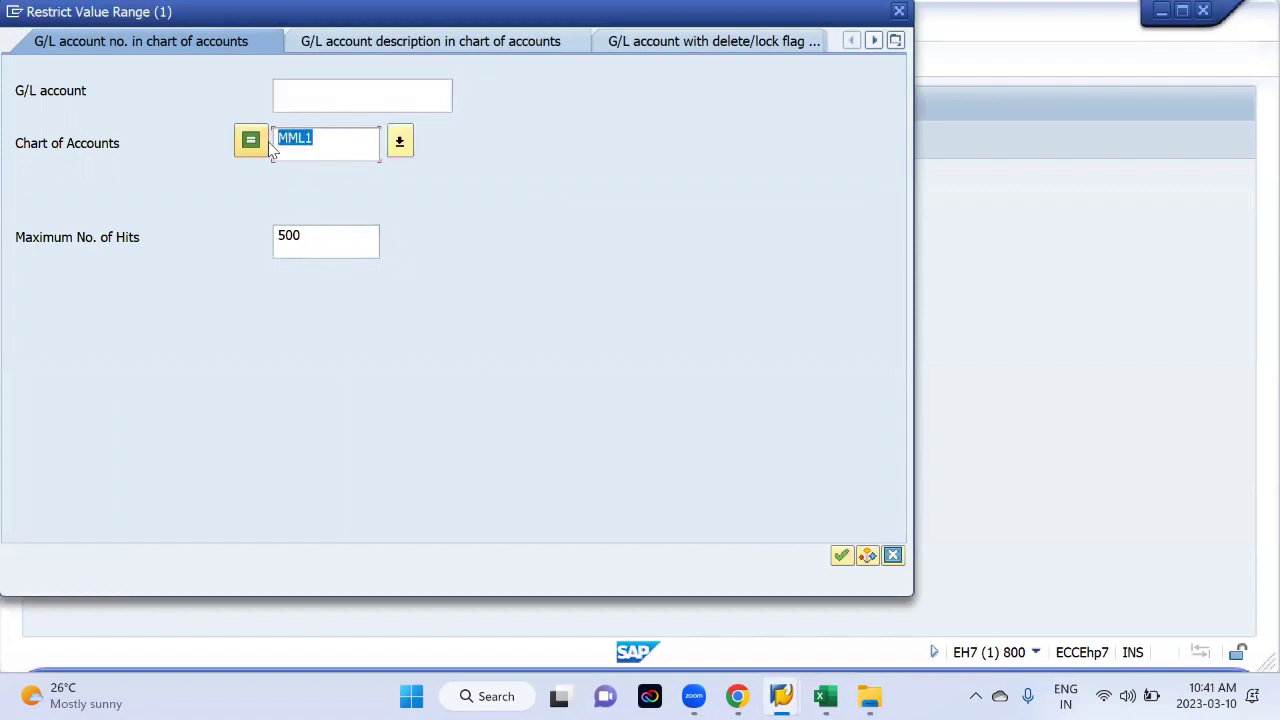
key(Return)
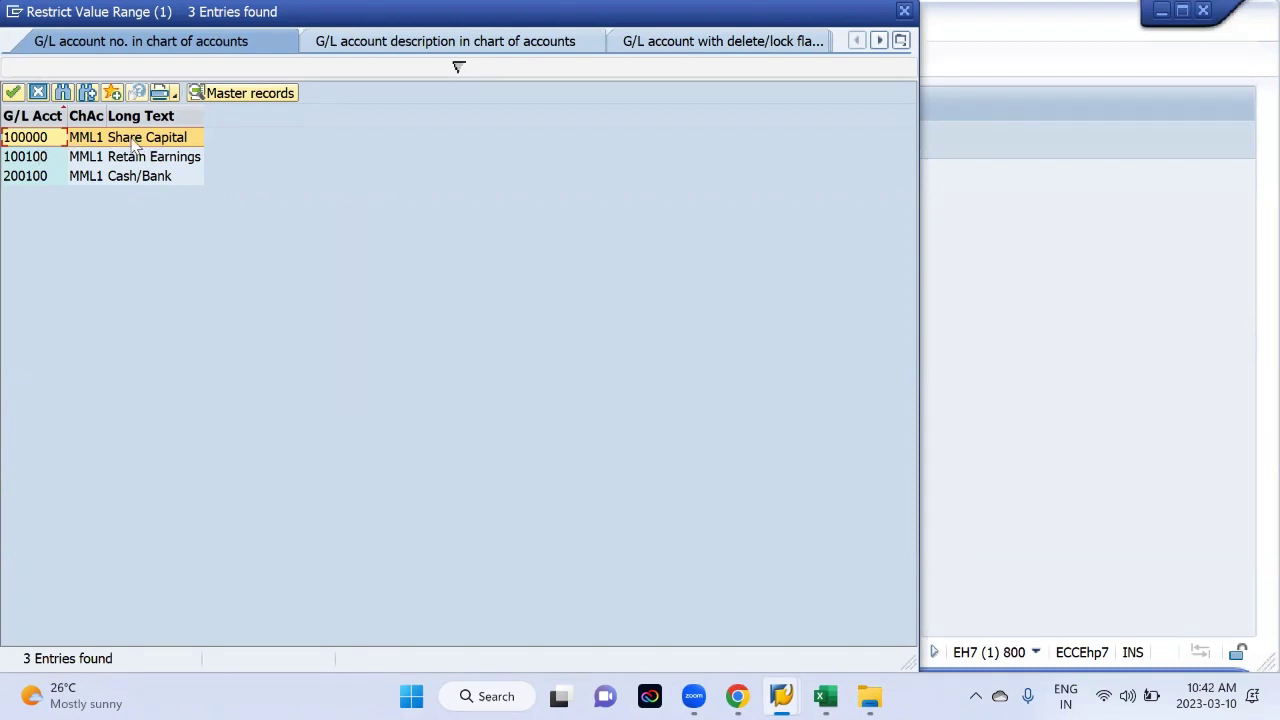
double_click(133, 145)
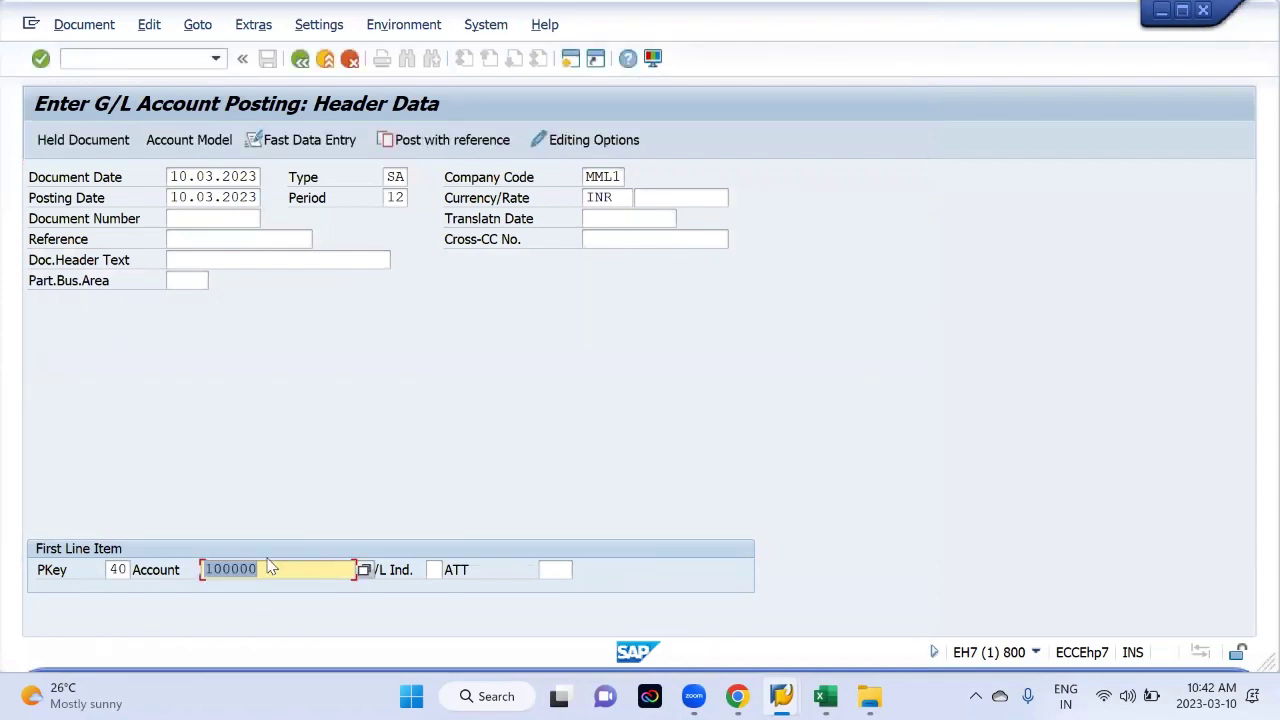
key(Return)
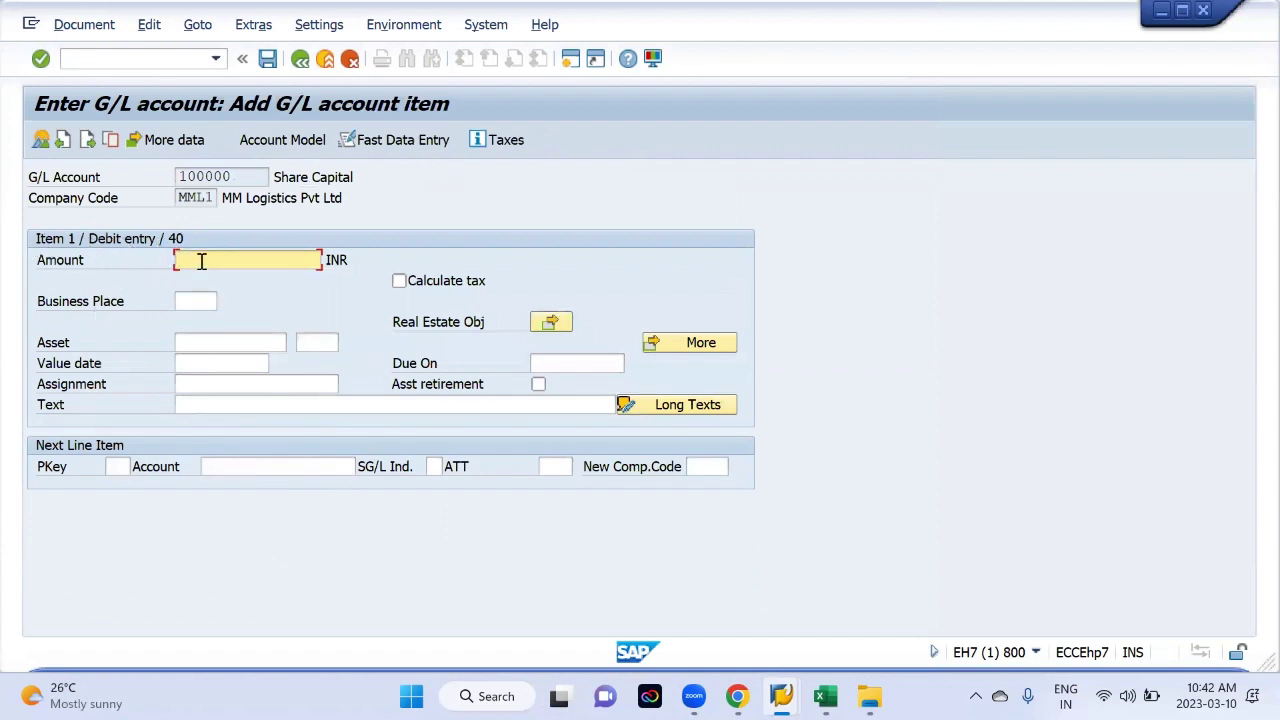
Step: Set the debit item's amount to 10000 INR and its text to SHARE CAPITAL
text(1)
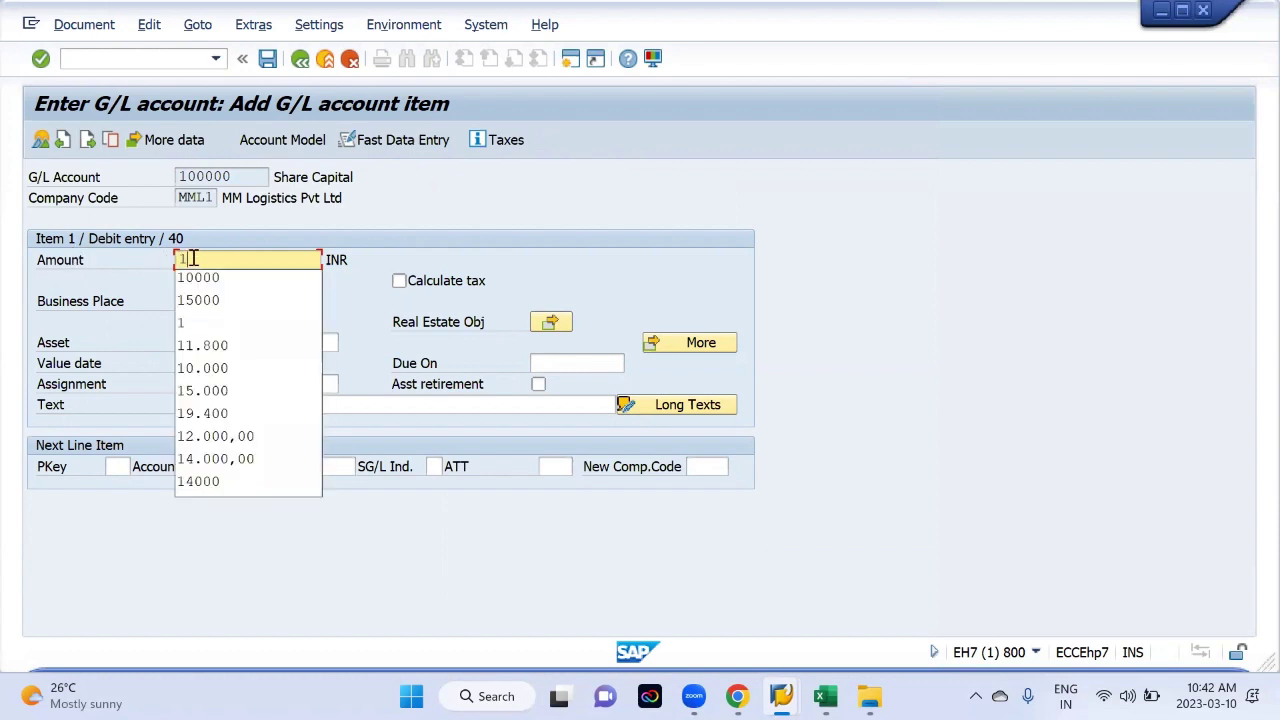
click(242, 279)
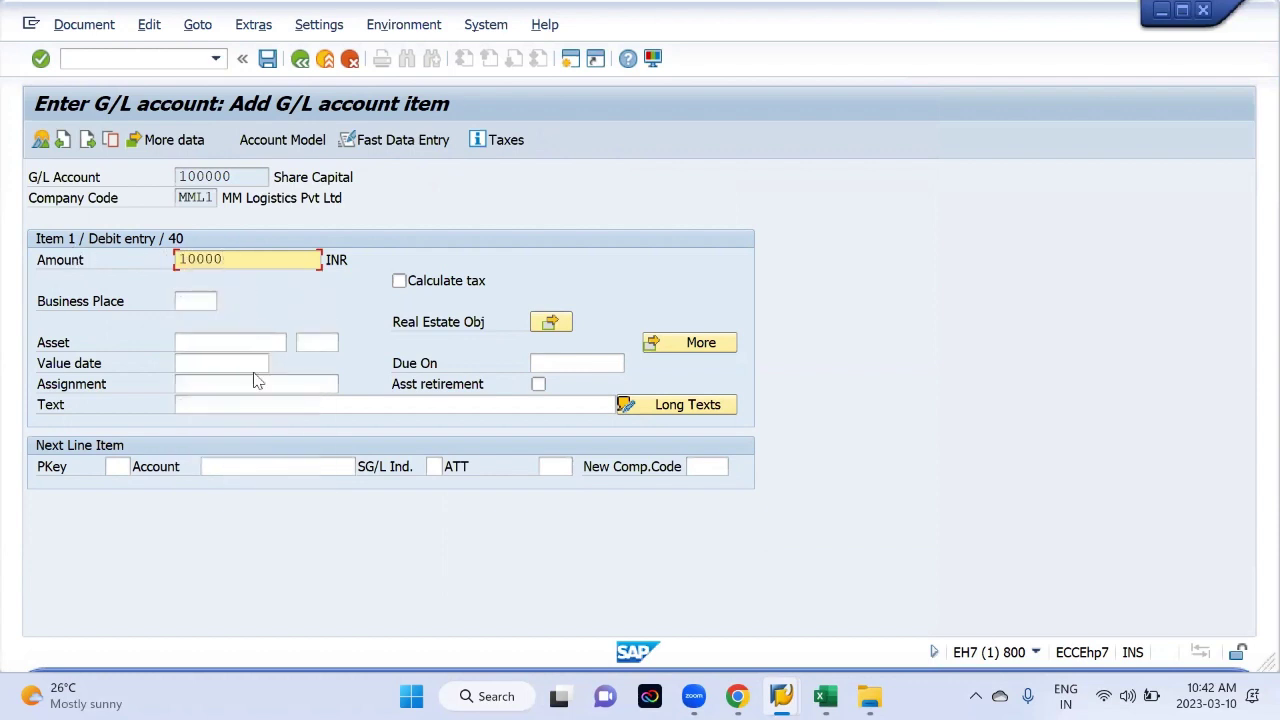
click(252, 403)
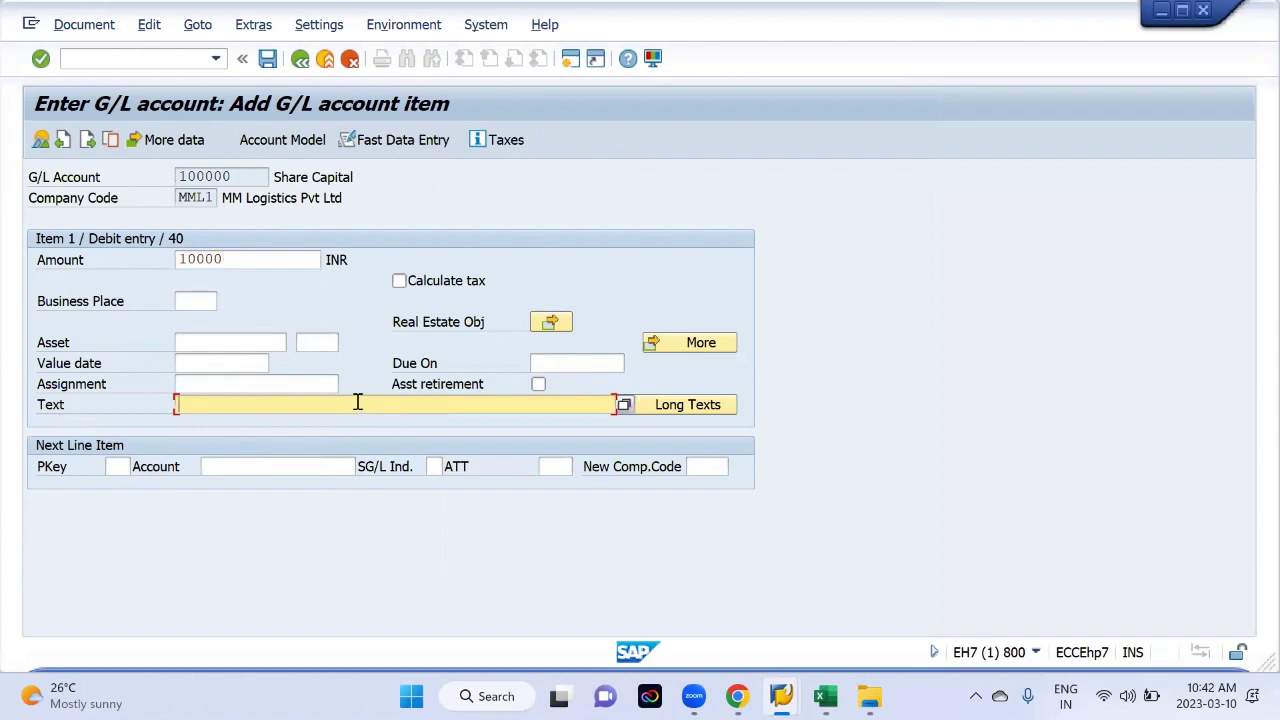
text(S)
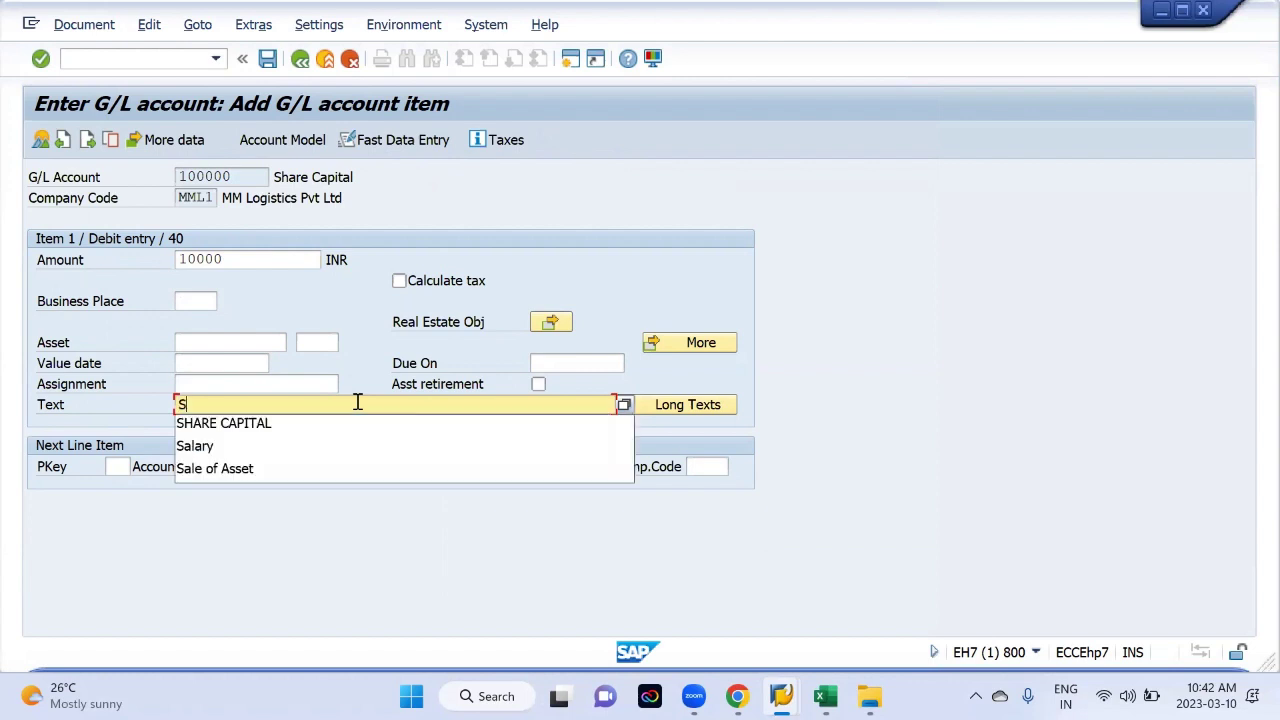
click(229, 425)
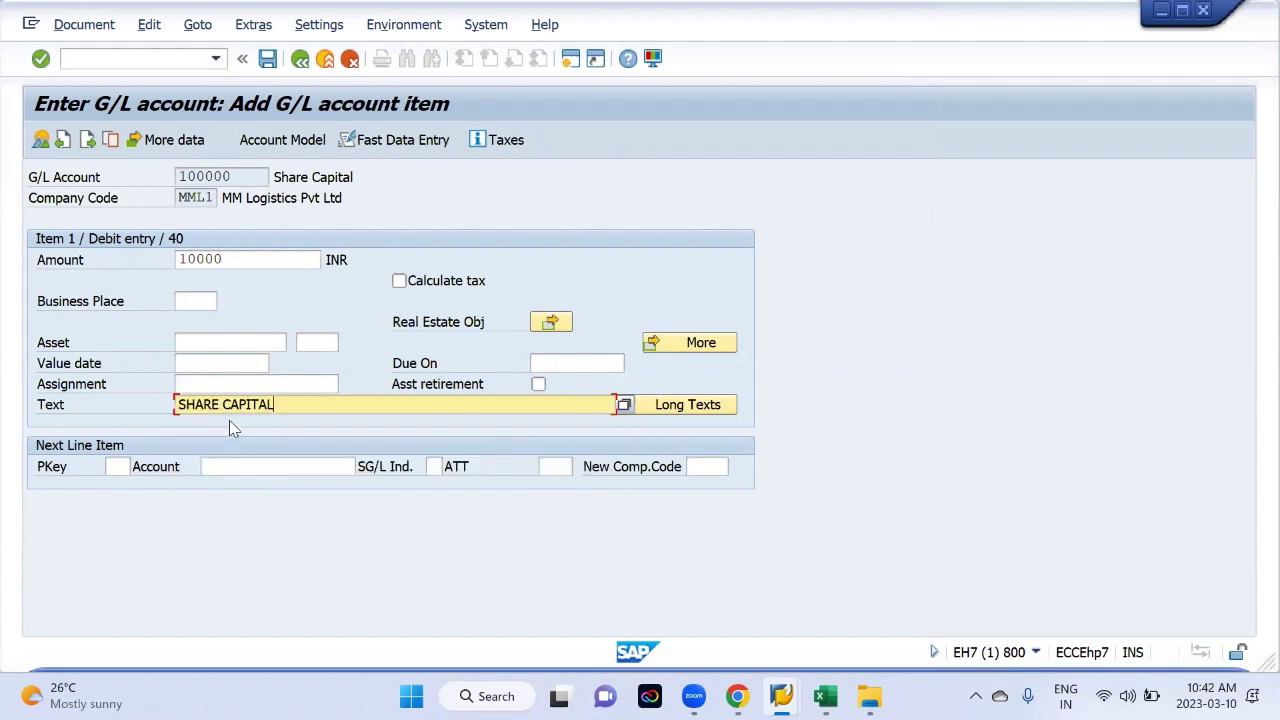
Step: Add a next line item with posting key 50 and account 200100 Cash/Bank, and open its item details
click(114, 467)
click(126, 507)
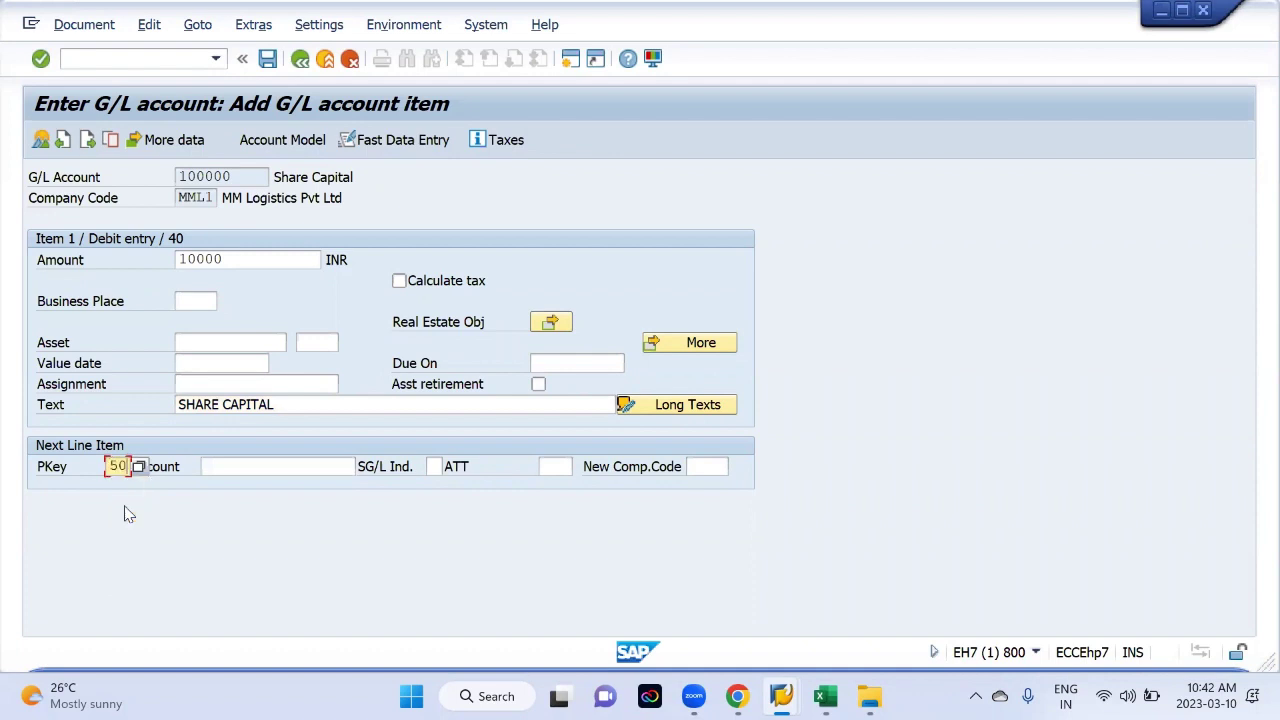
click(228, 466)
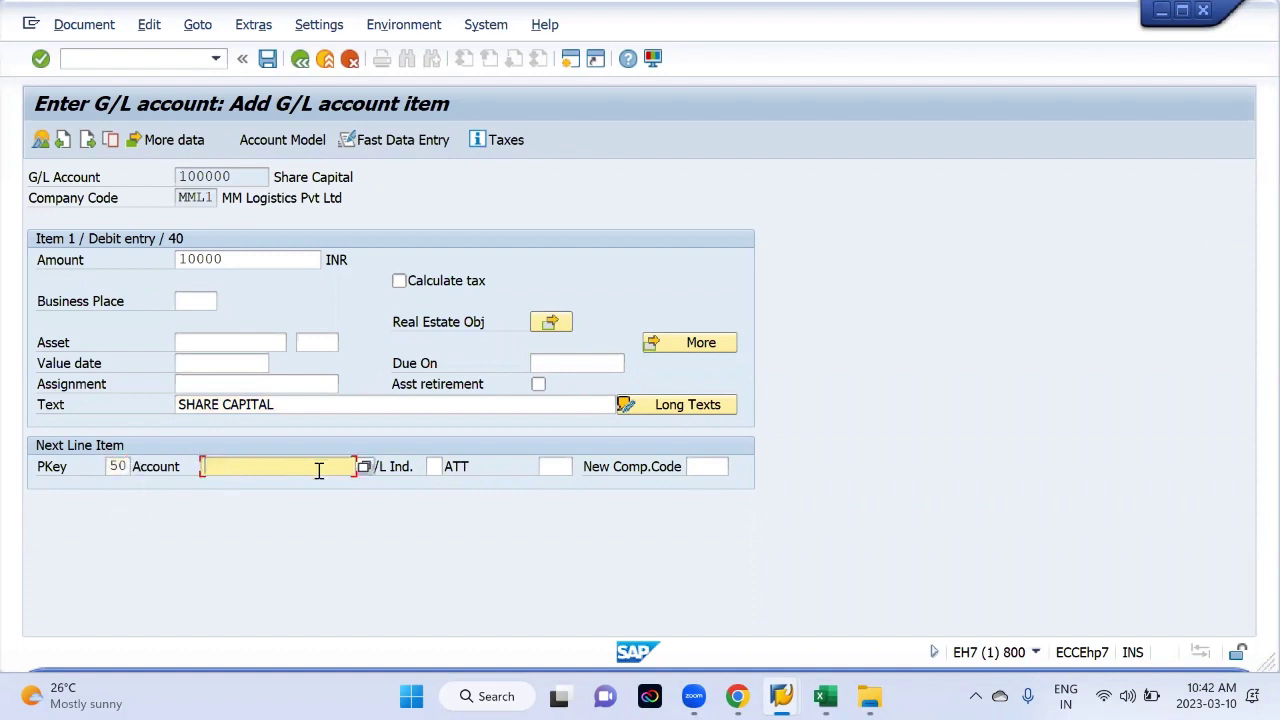
click(364, 467)
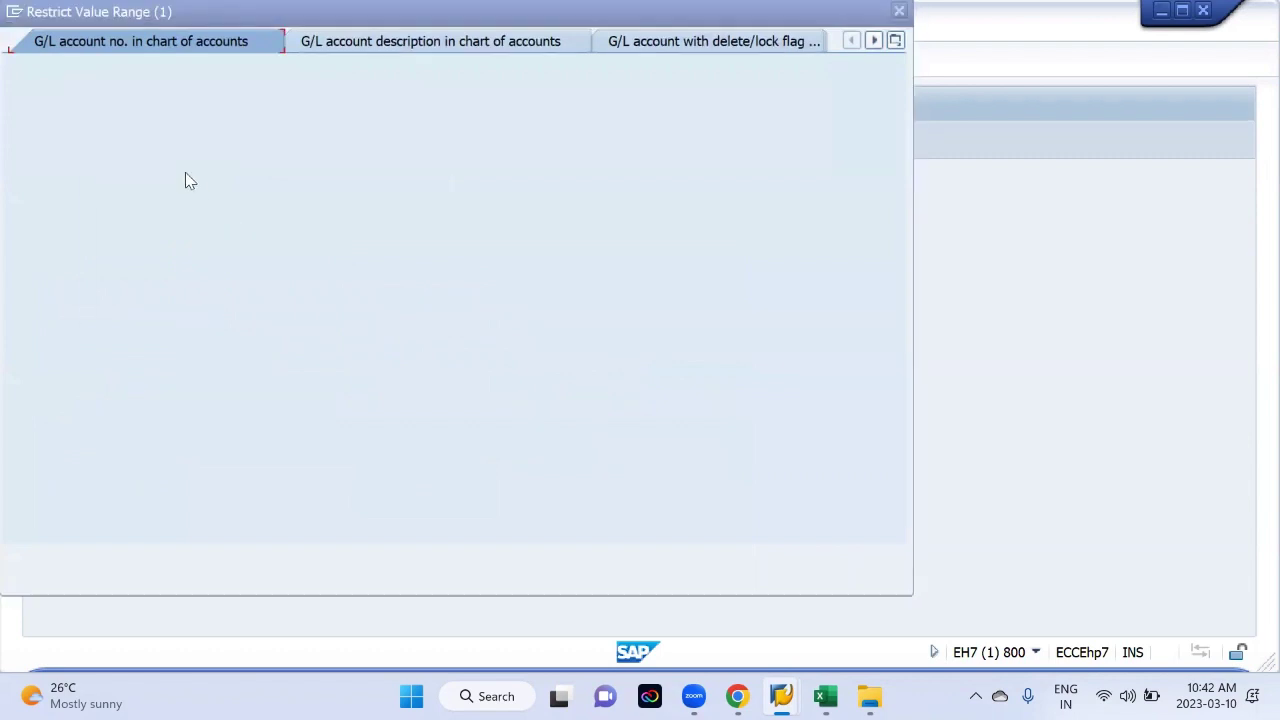
key(Return)
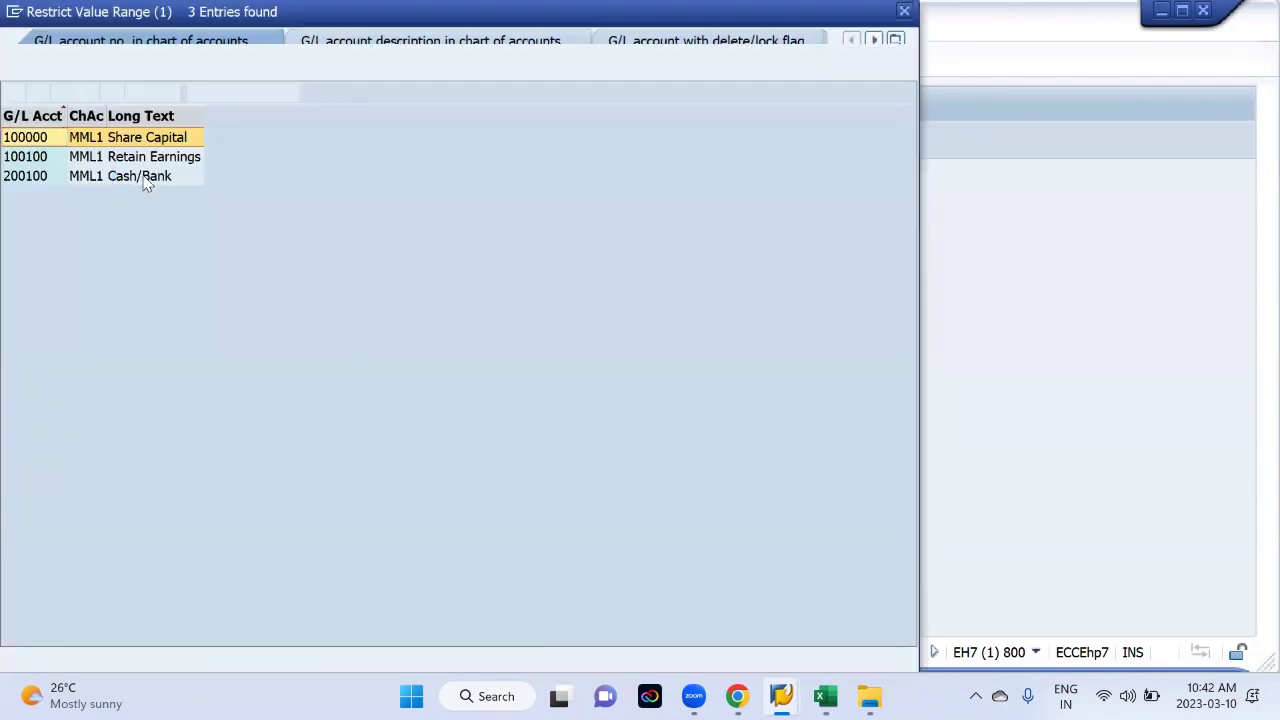
double_click(145, 183)
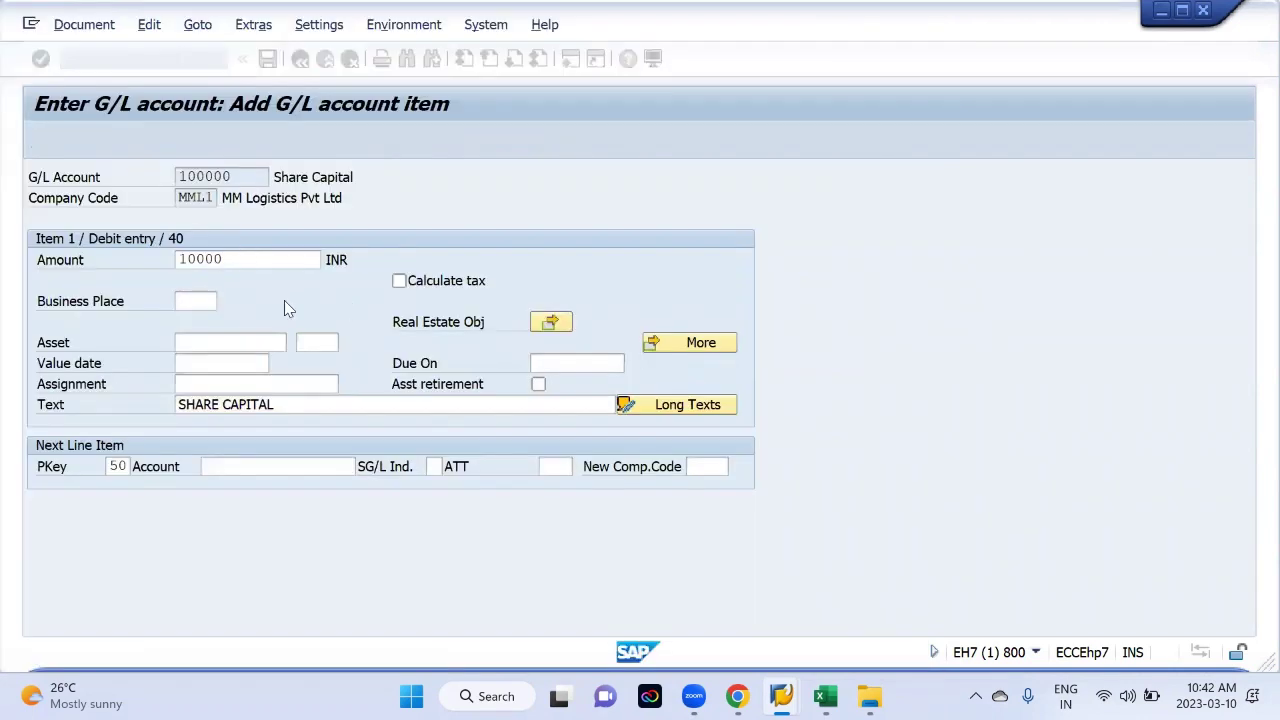
key(Return)
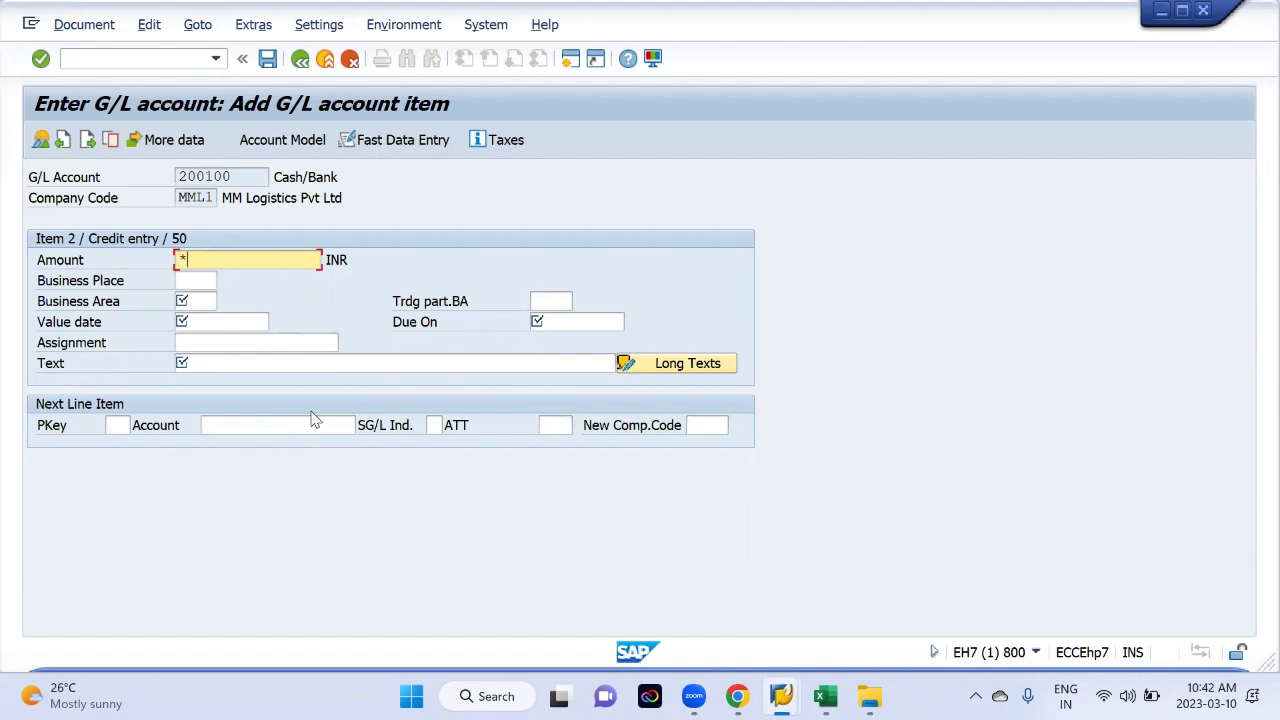
Step: Set the credit item's amount to * and its business area to mmlb
click(195, 301)
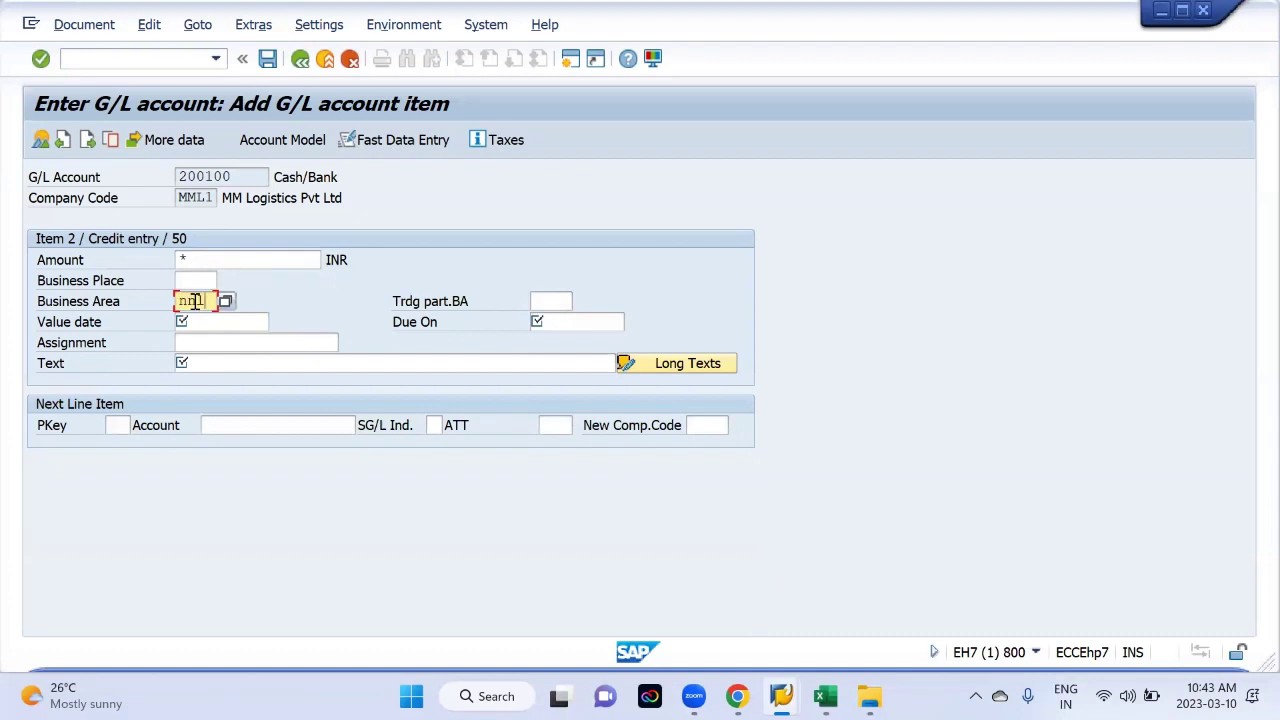
key(BackSpace)
key(BackSpace)
key(BackSpace)
text(m)
click(214, 322)
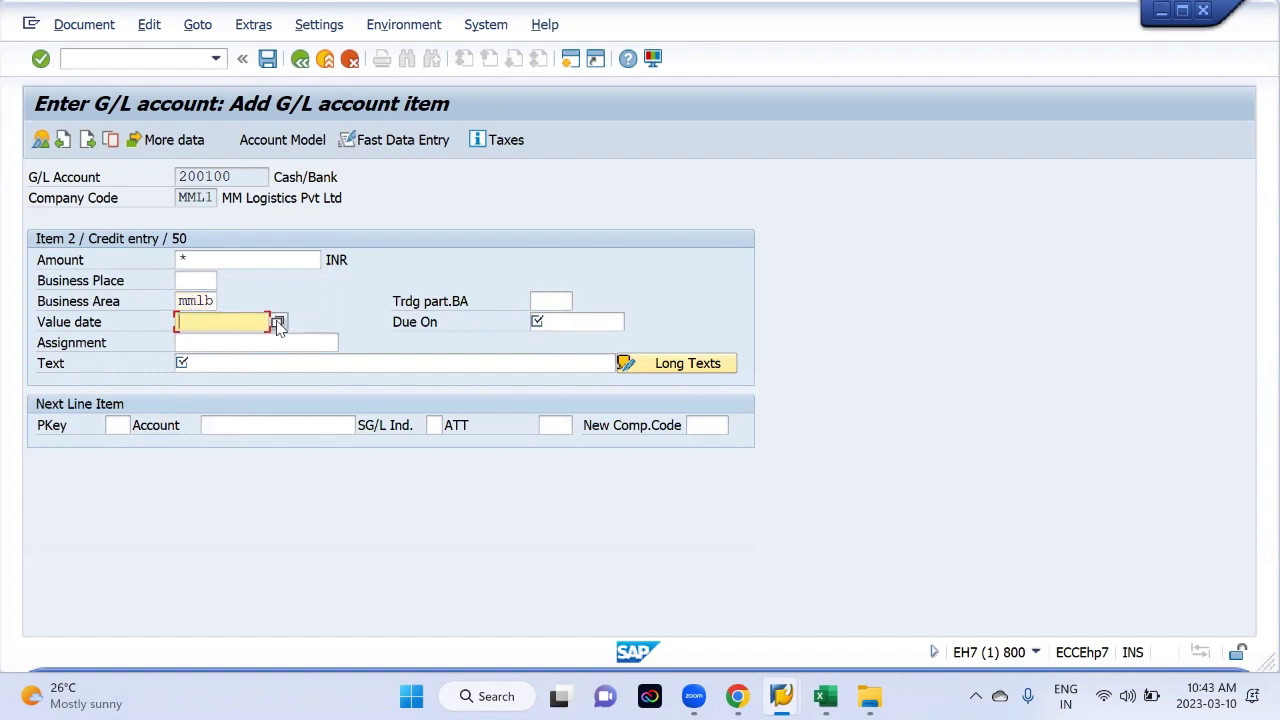
click(278, 323)
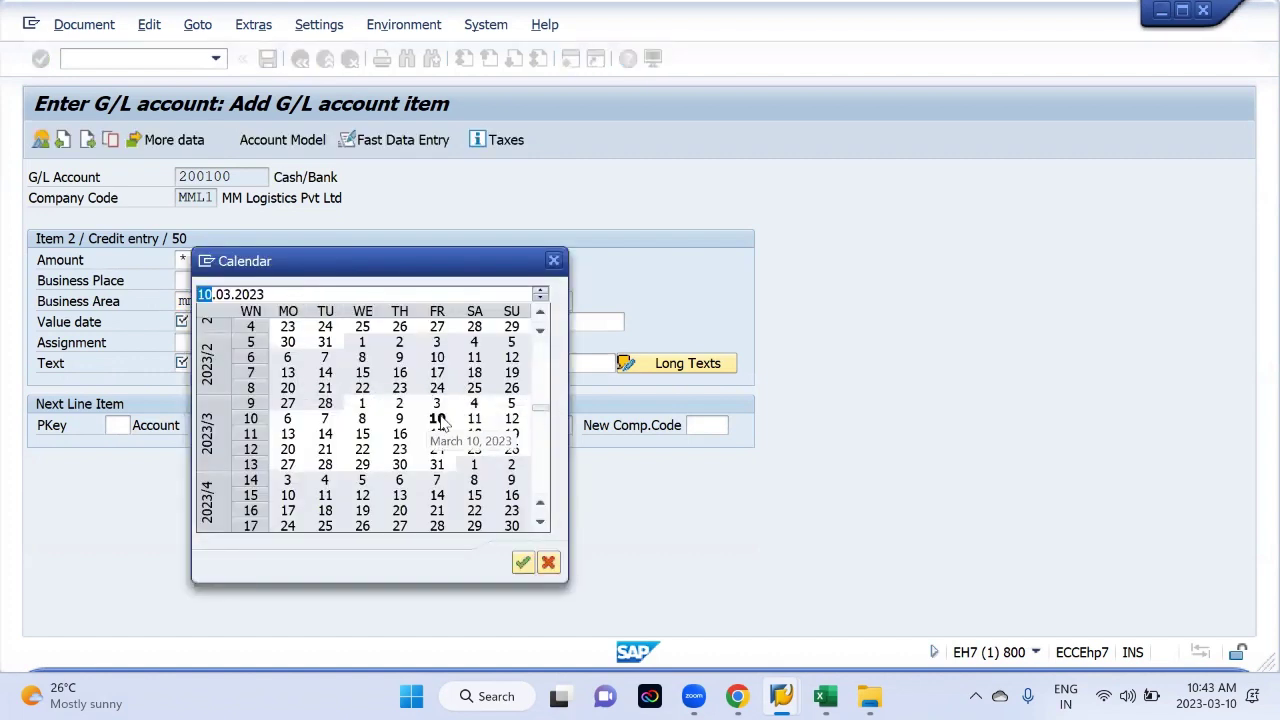
click(553, 260)
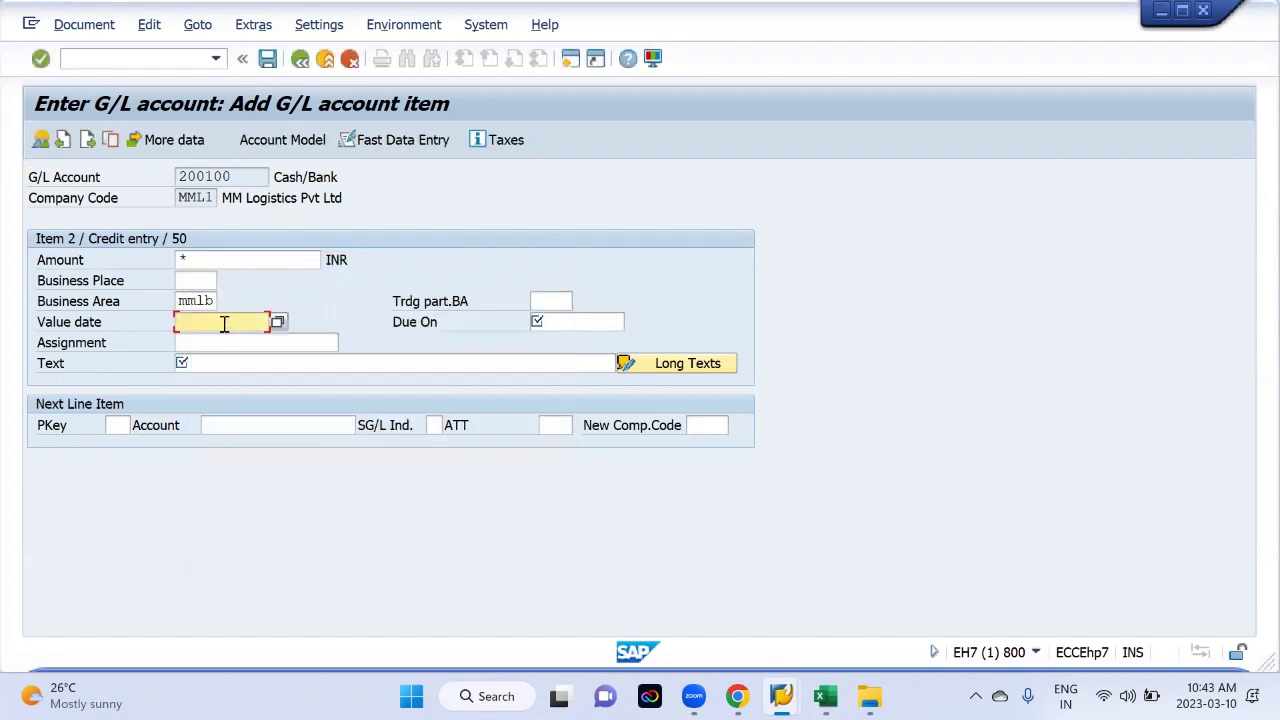
Step: Start transaction OBC4 in a new session and open the field status groups of field status variant MML1
click(570, 58)
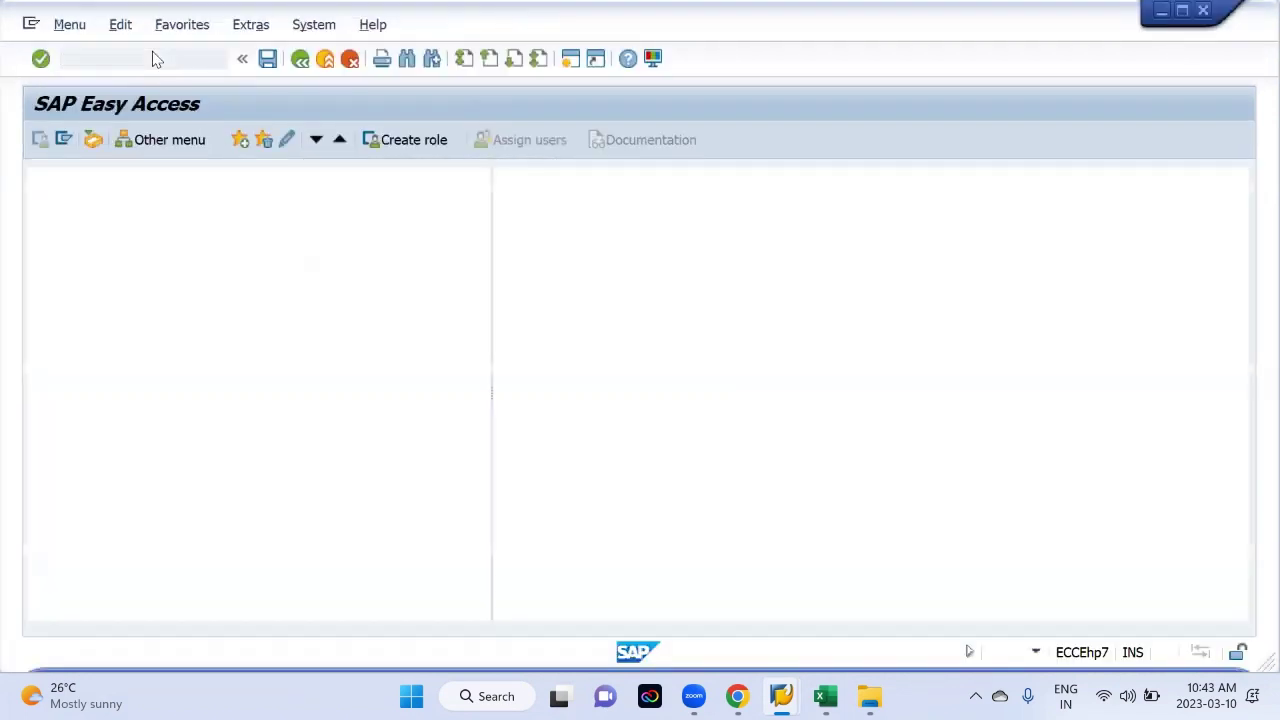
text(obc4)
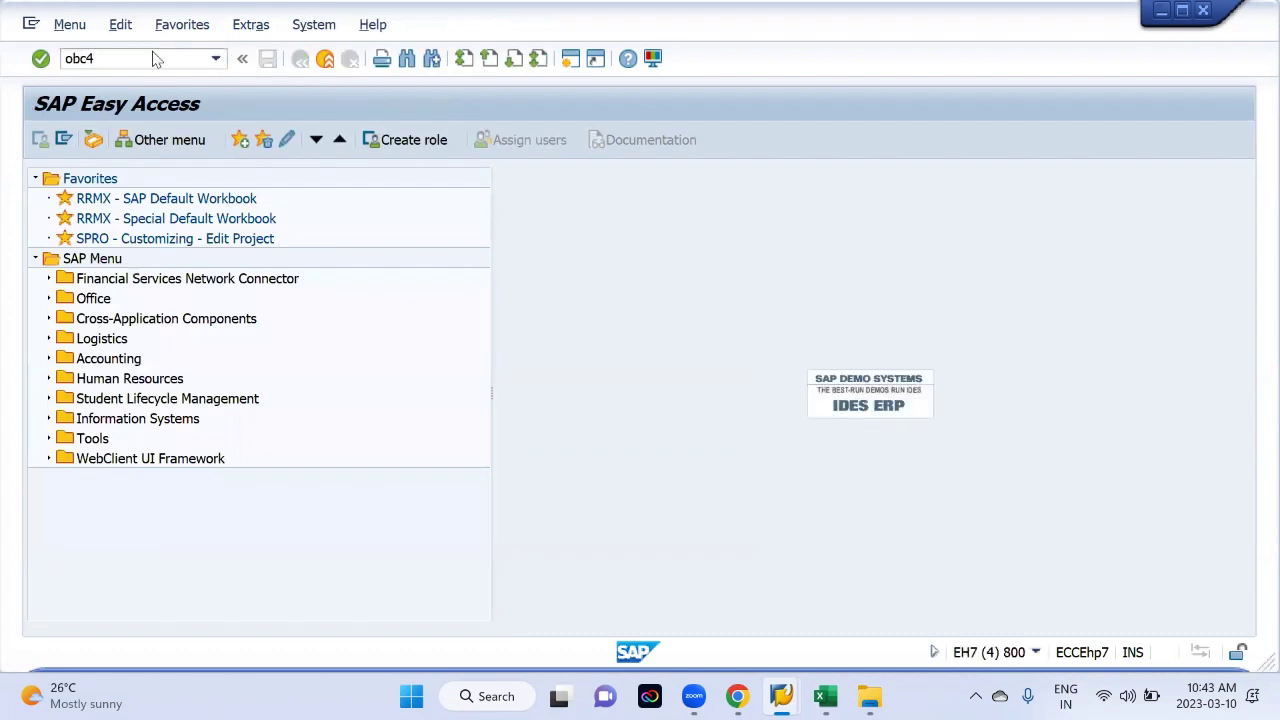
key(Return)
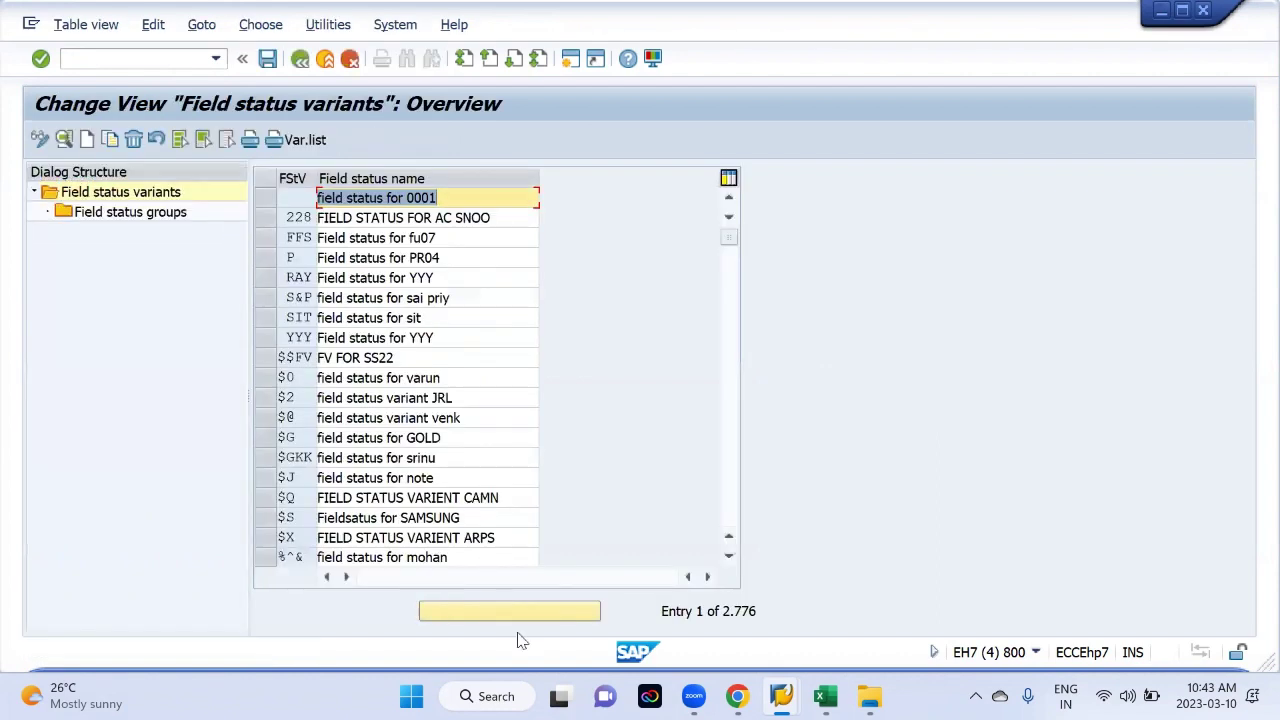
click(512, 613)
text(m)
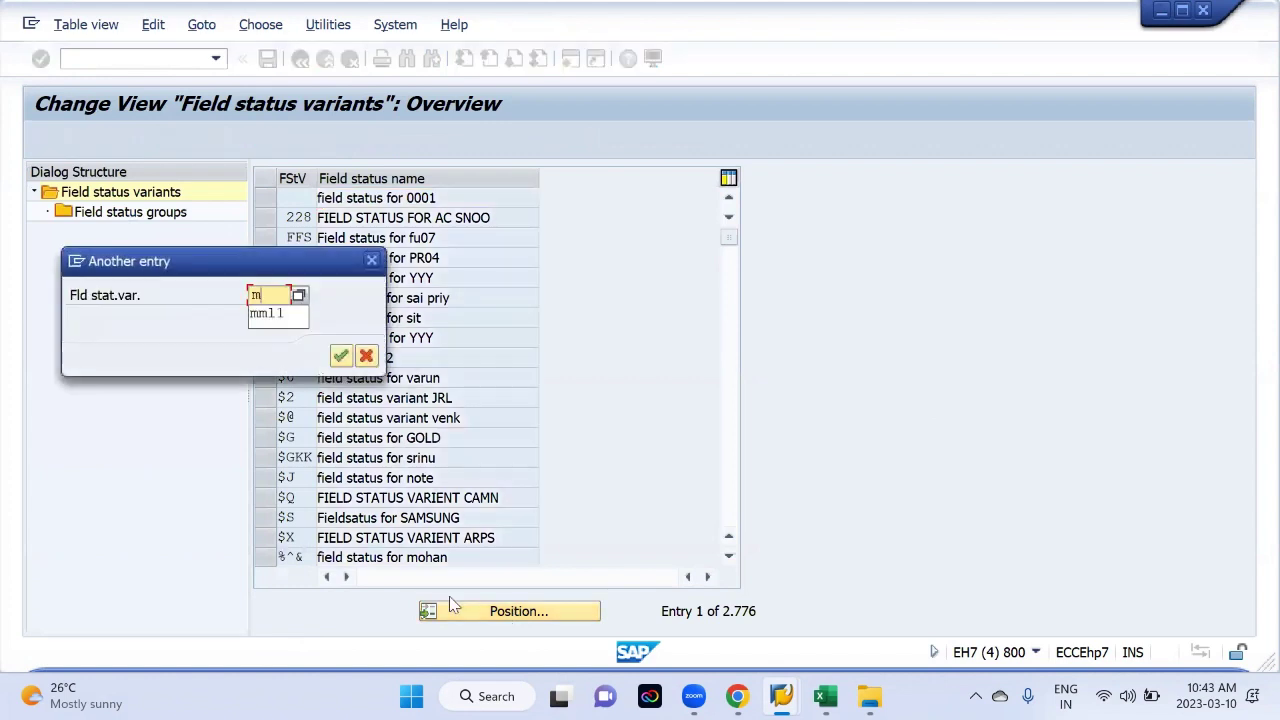
text(ml1)
key(Return)
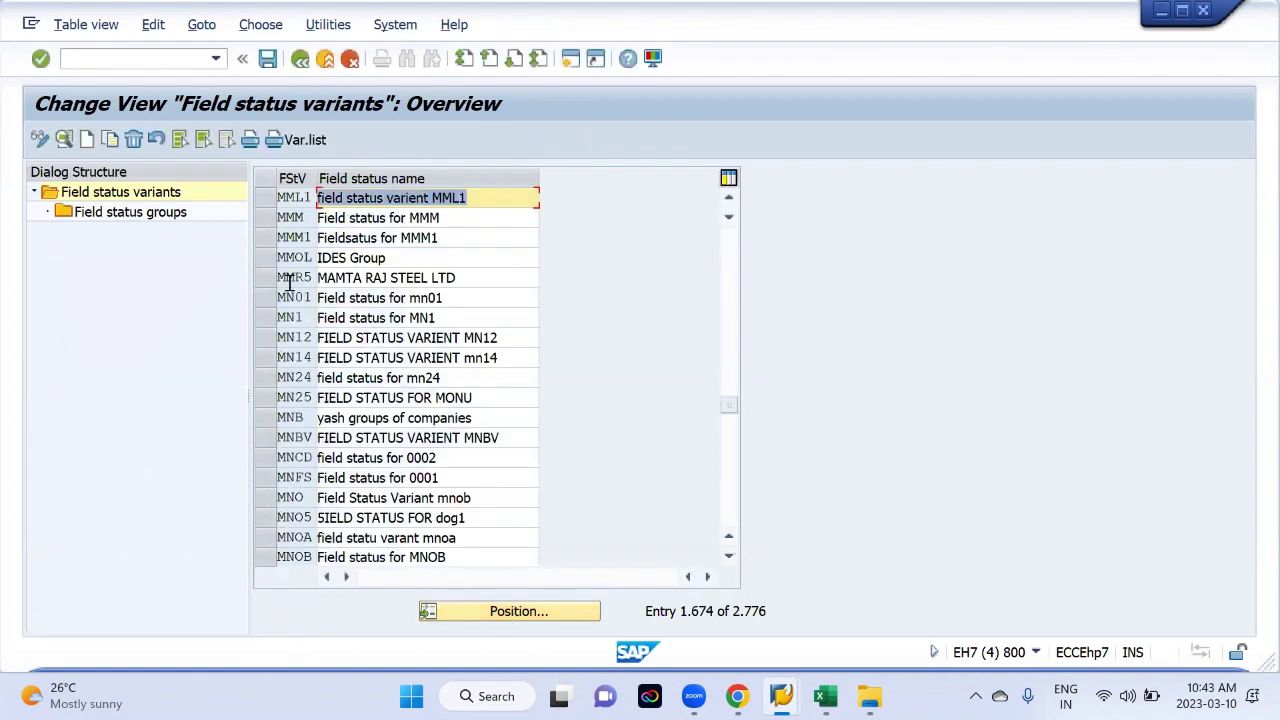
click(268, 198)
double_click(150, 215)
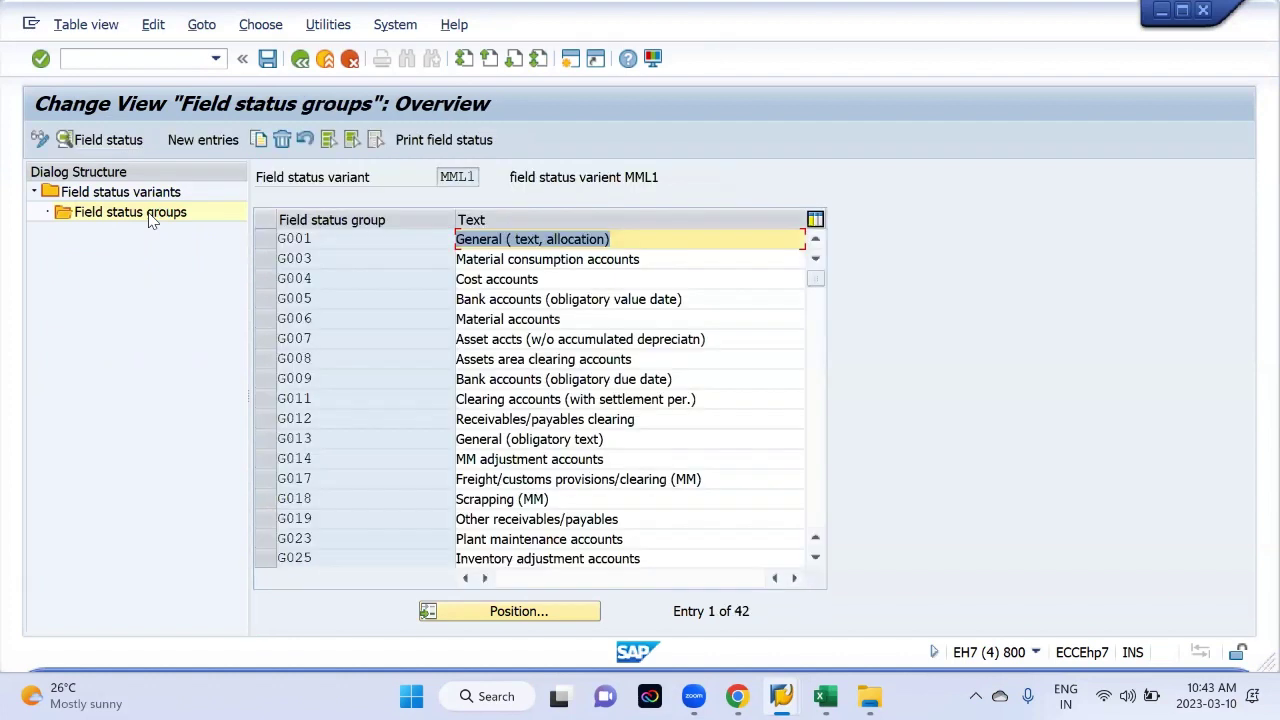
Step: Open field status group G005 Bank accounts and check its field settings for additional account assignments
double_click(399, 306)
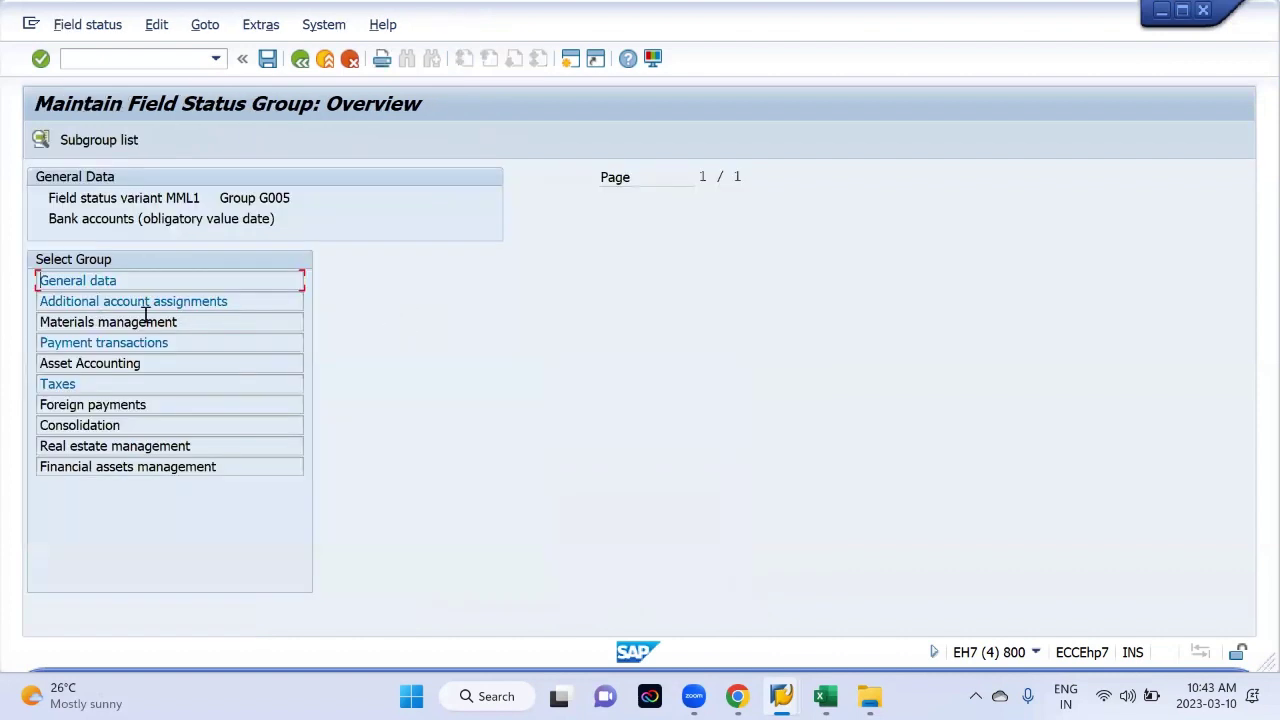
click(153, 302)
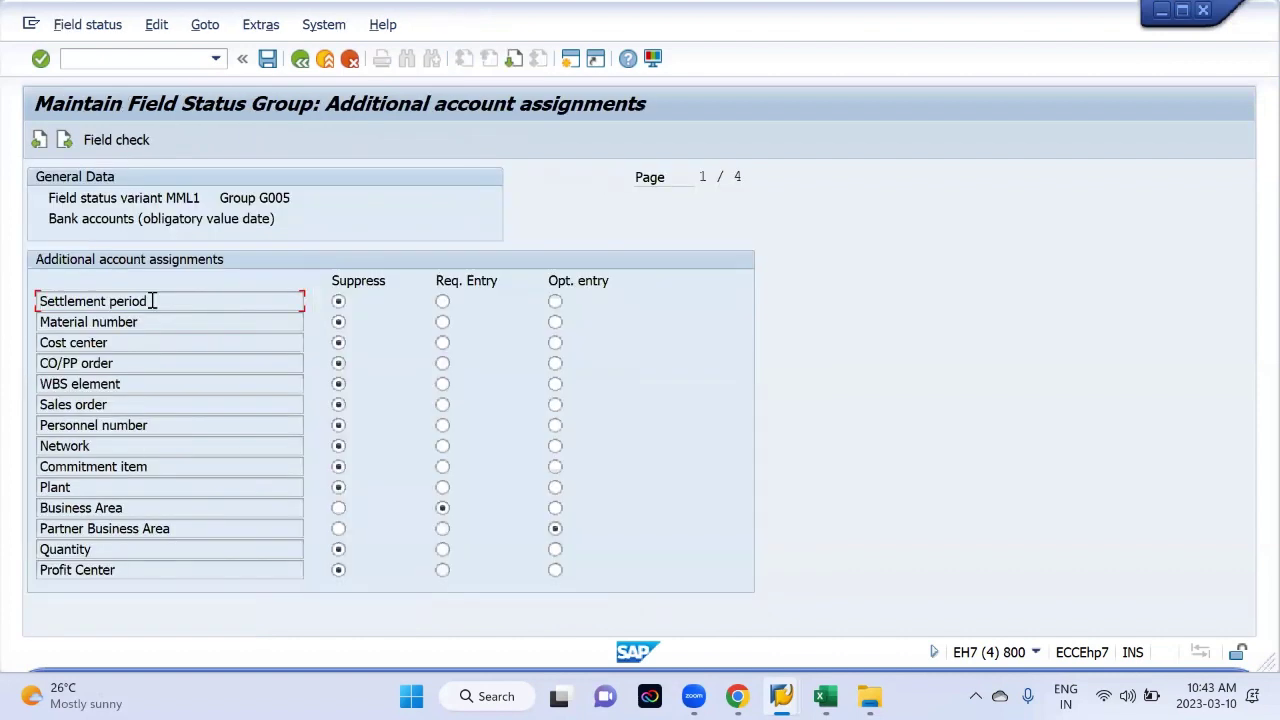
click(299, 58)
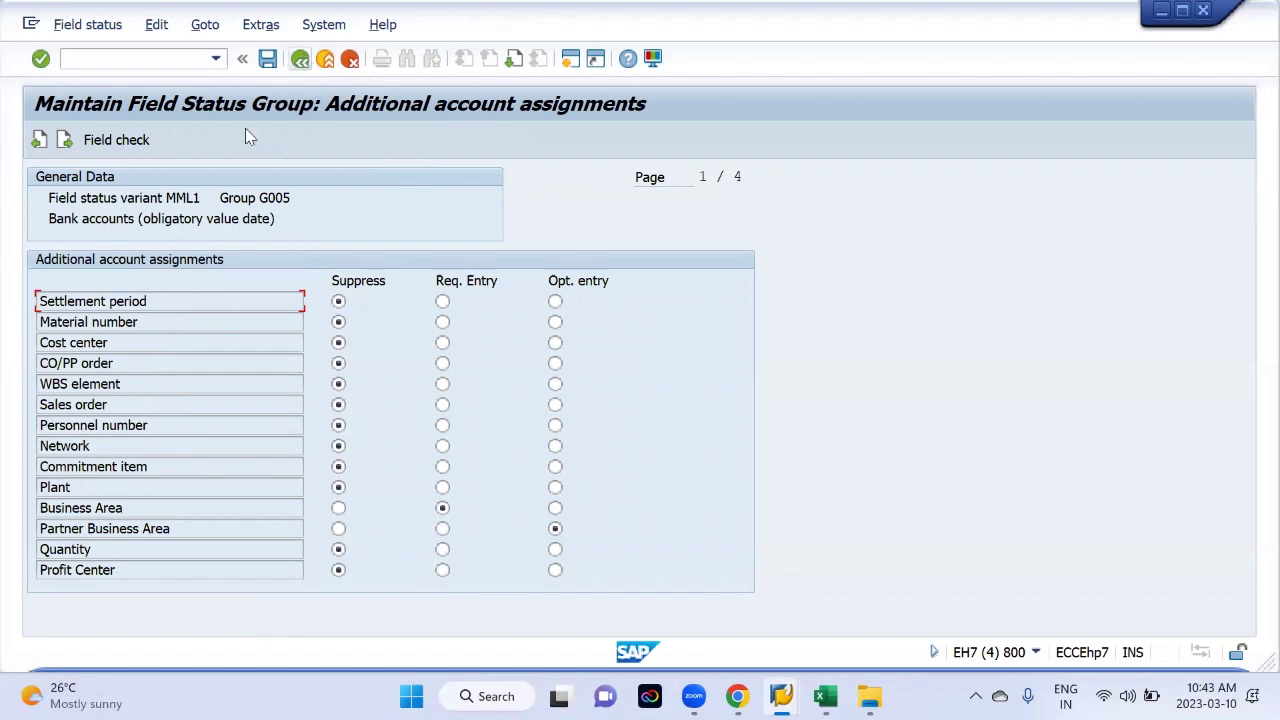
Step: Make the Text field an optional entry in the general data of field status group G005
click(112, 281)
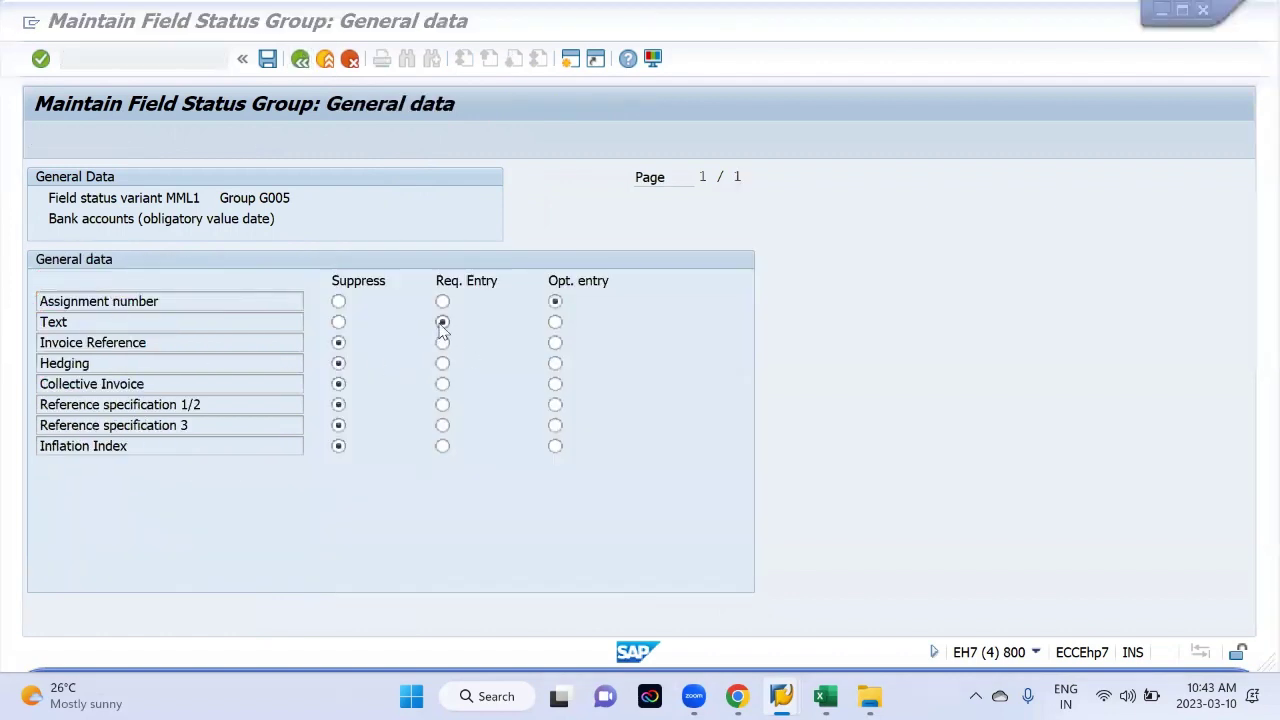
key(alt+Tab)
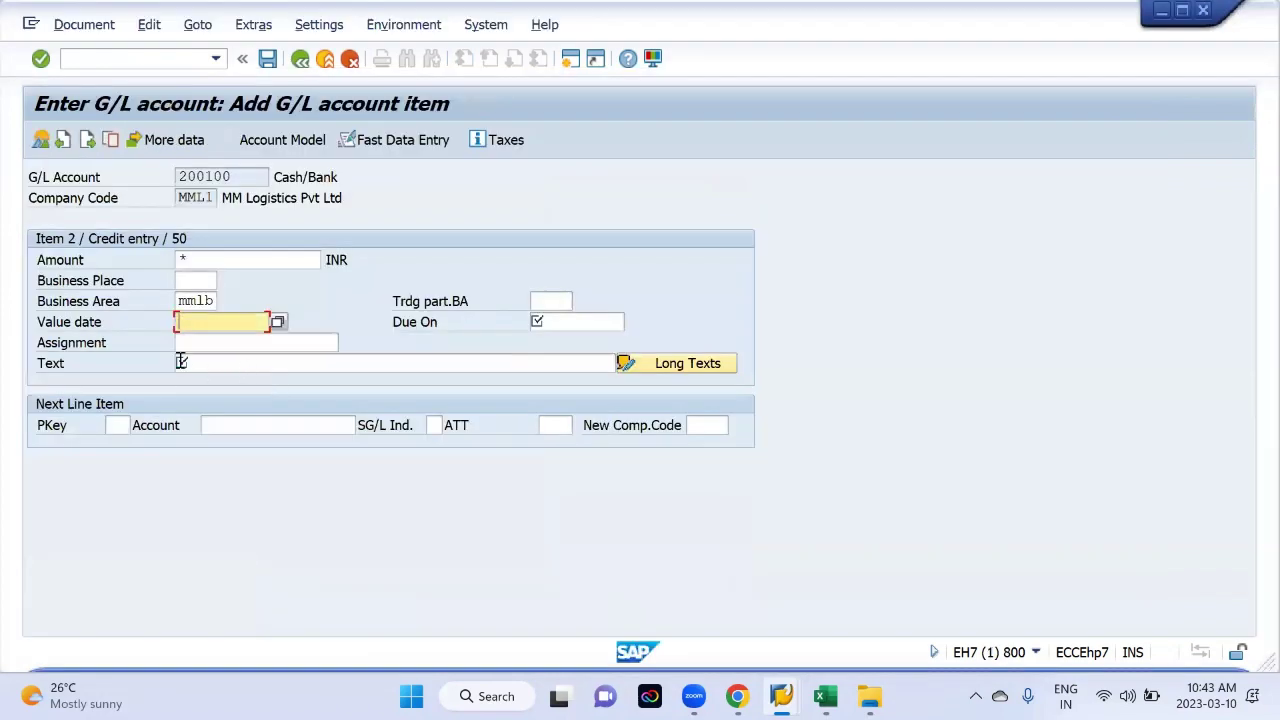
key(alt+Tab)
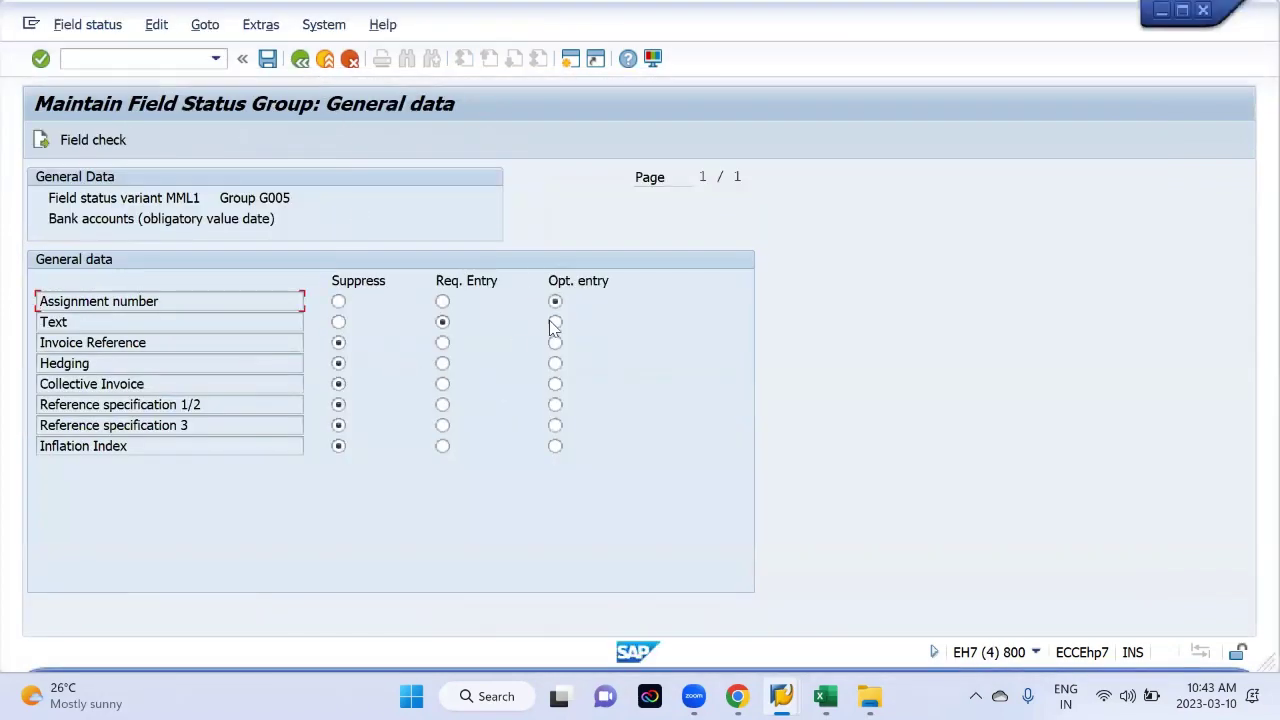
click(555, 322)
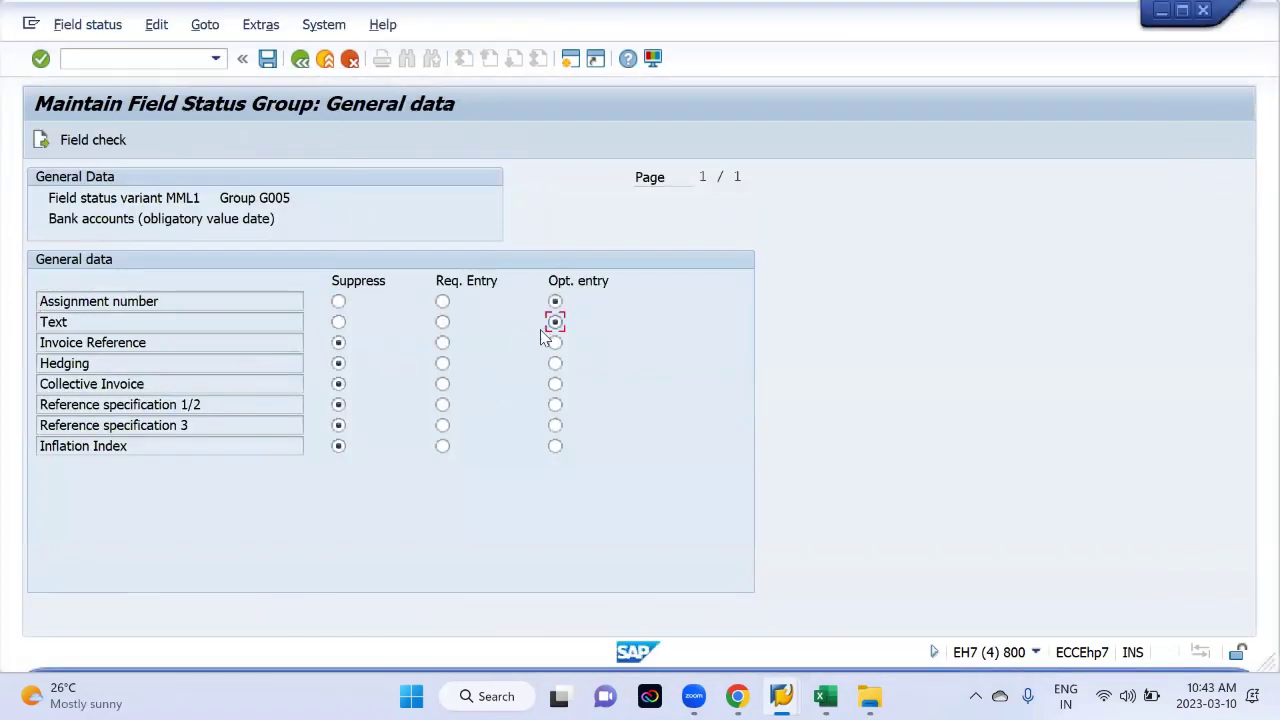
click(300, 59)
Step: Make Due Date and Value date optional entries in the payment transactions of field status group G005
click(201, 322)
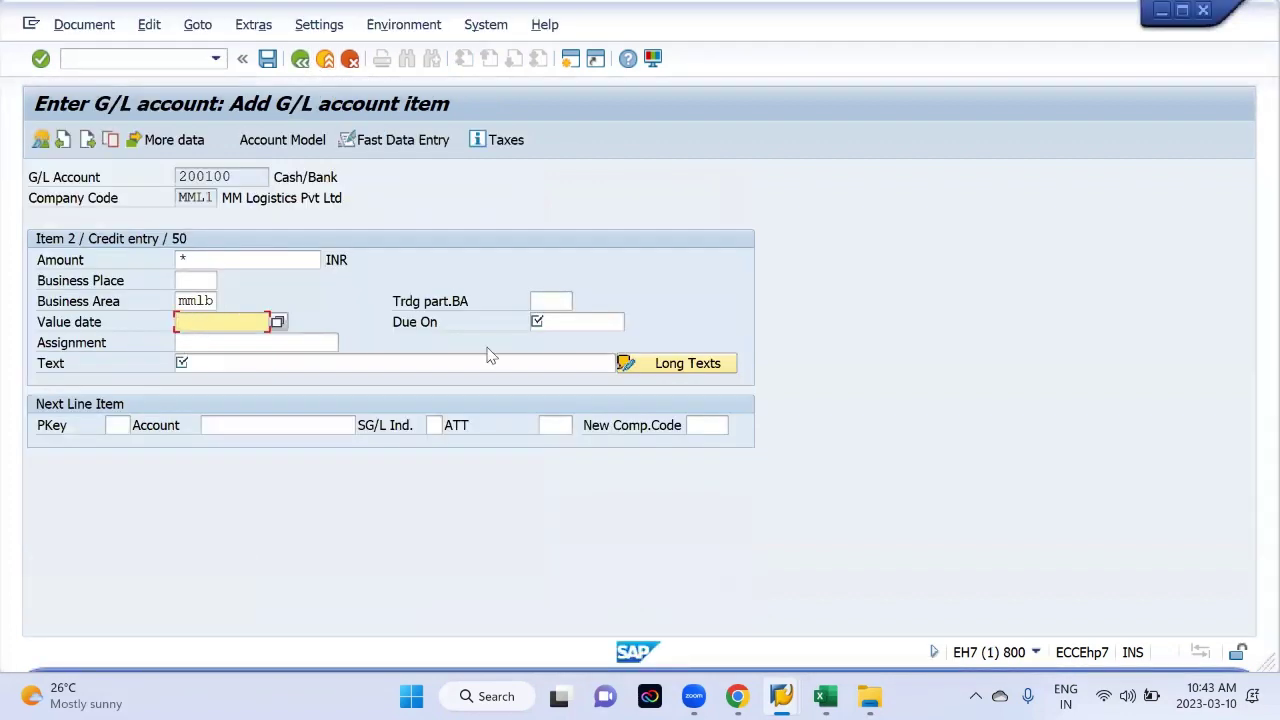
key(alt+Tab)
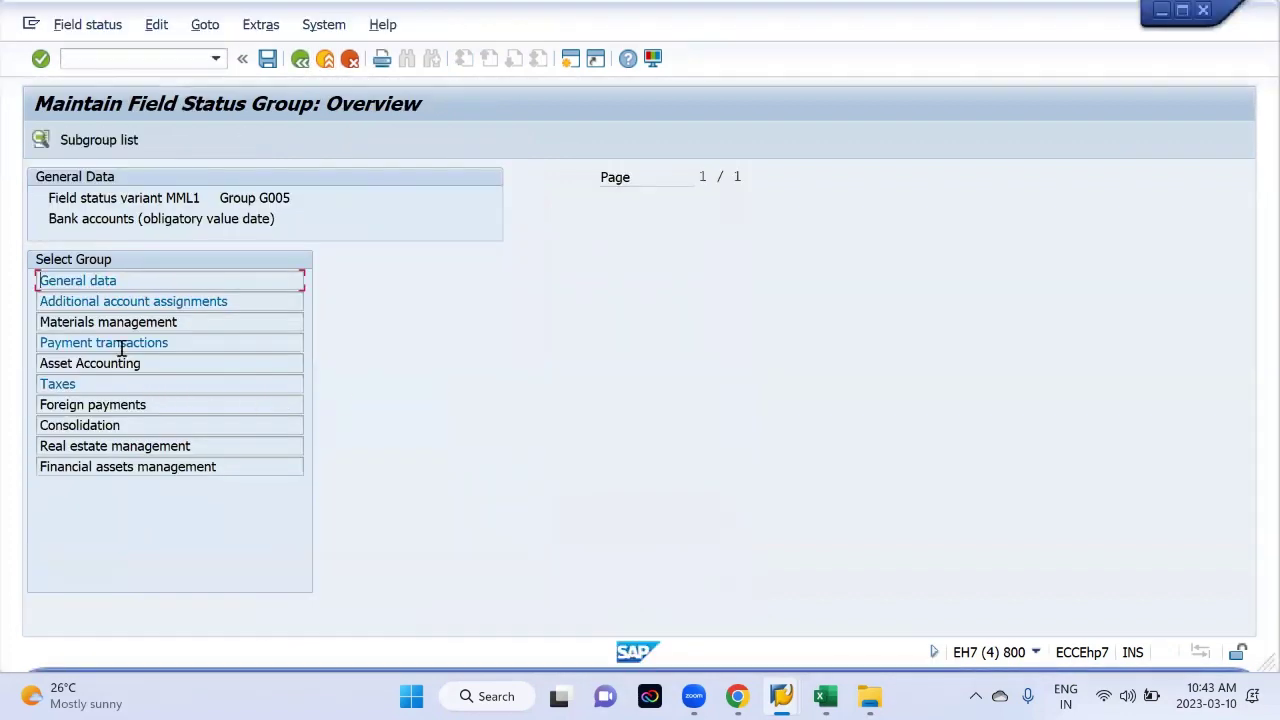
double_click(114, 342)
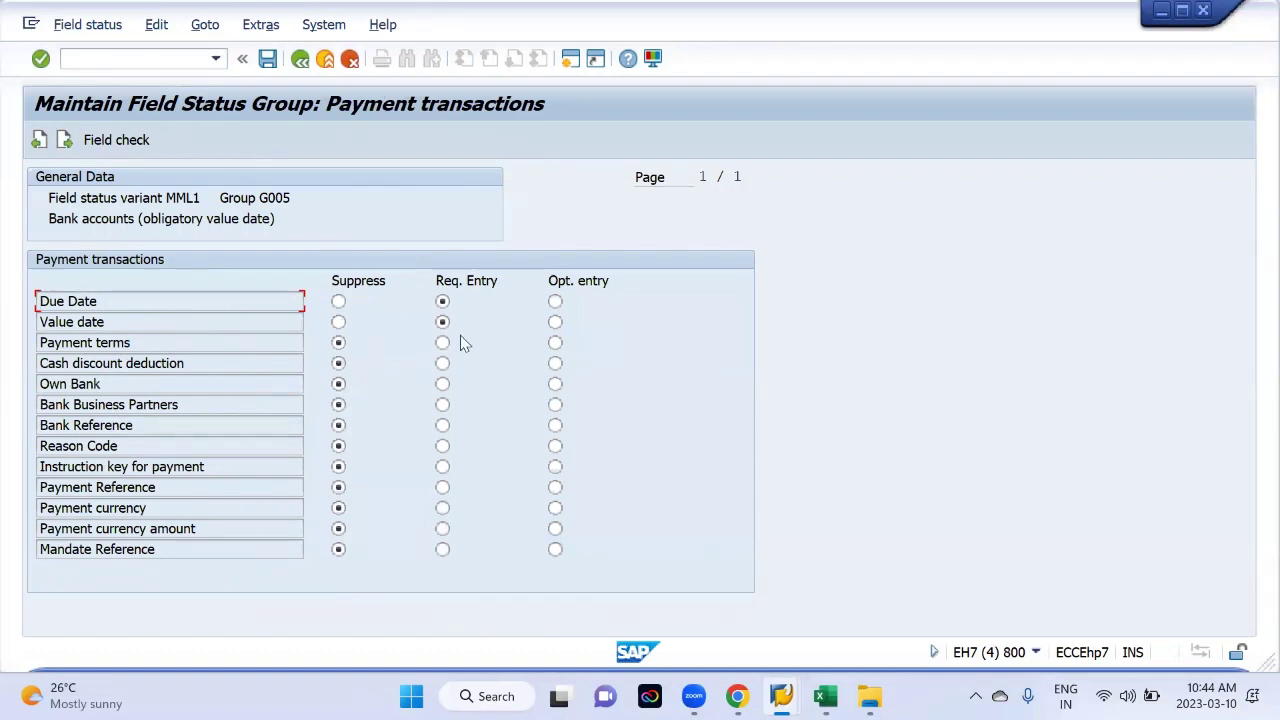
key(F10)
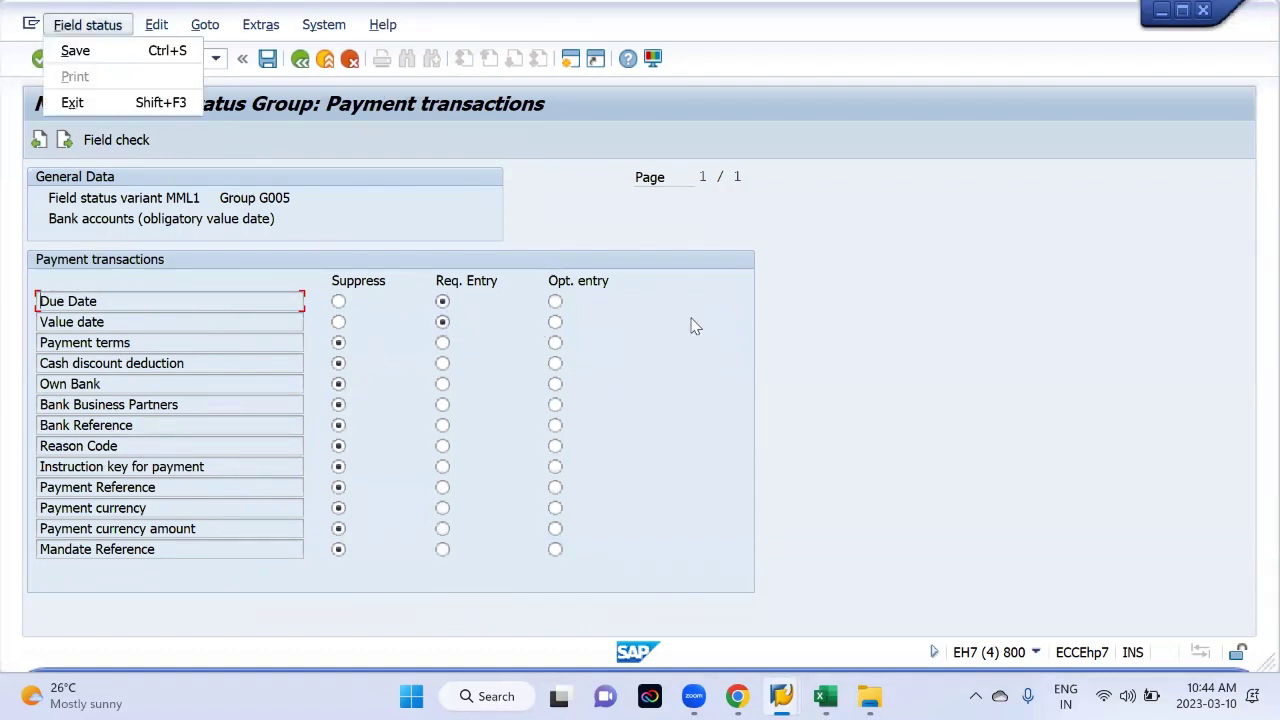
click(555, 301)
click(555, 322)
key(F3)
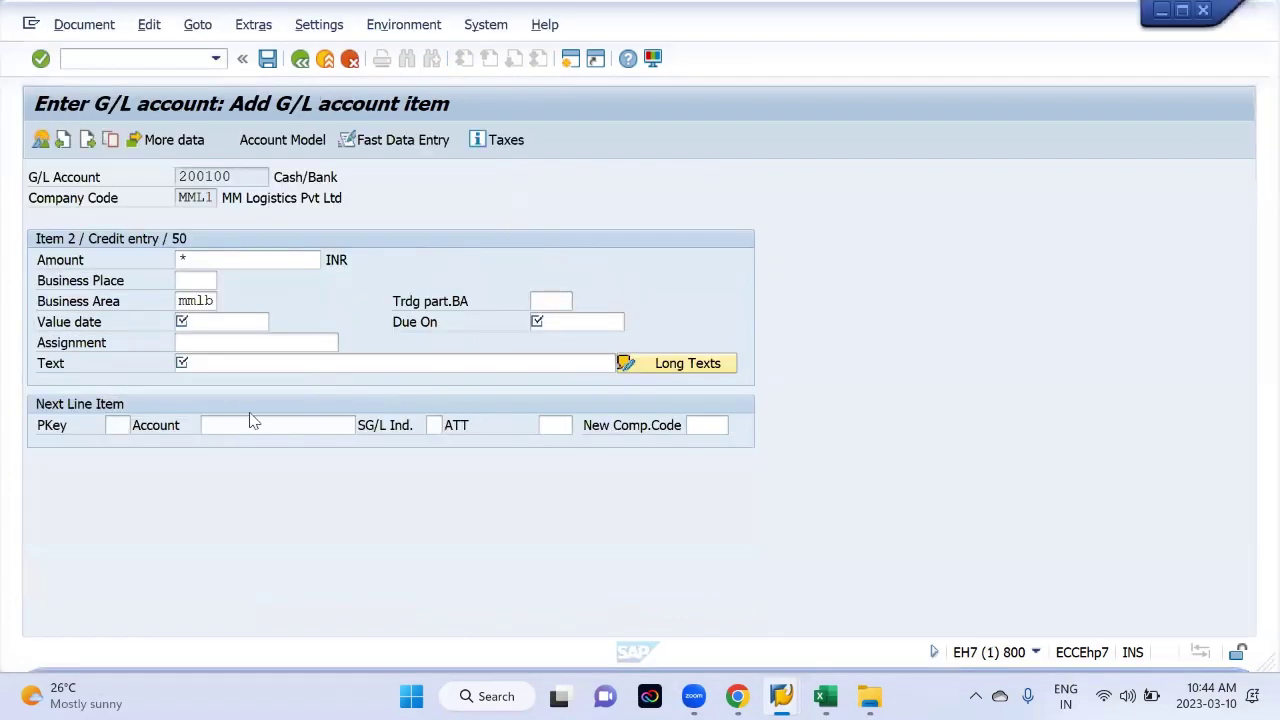
Step: Compare the date fields with the open credit item and save the changes to field status group G005
click(200, 322)
click(568, 322)
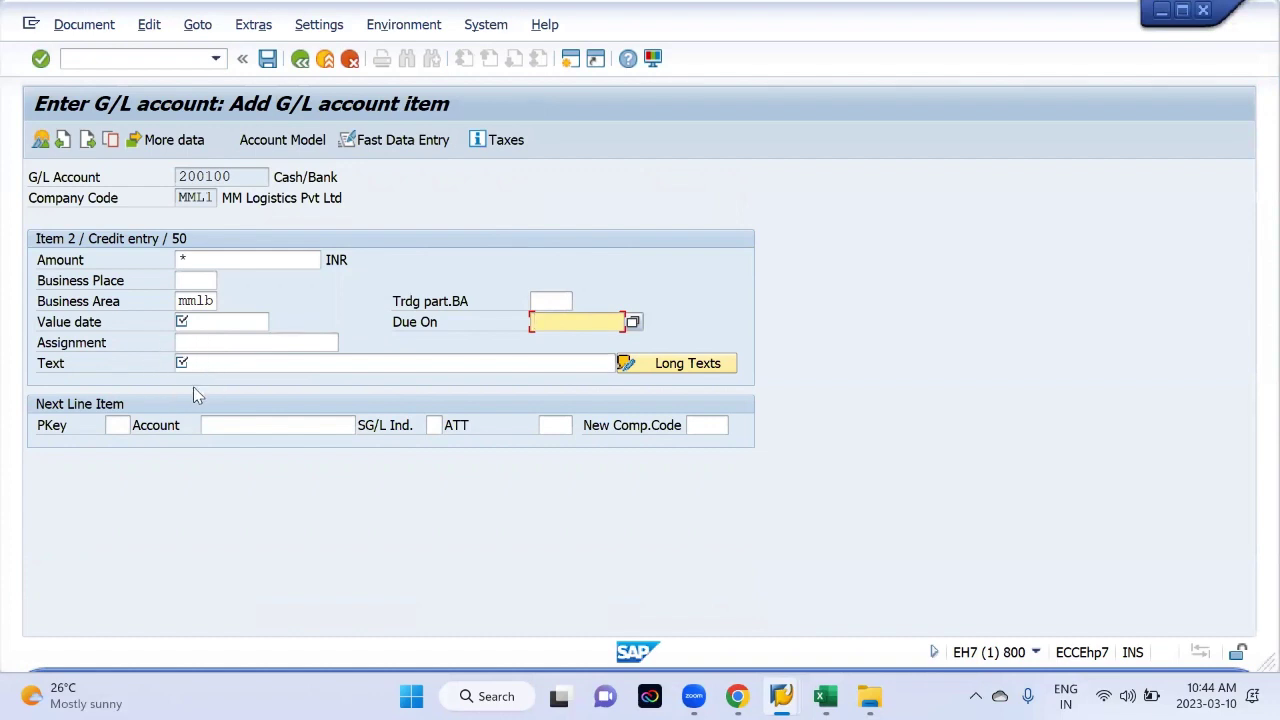
key(alt+Tab)
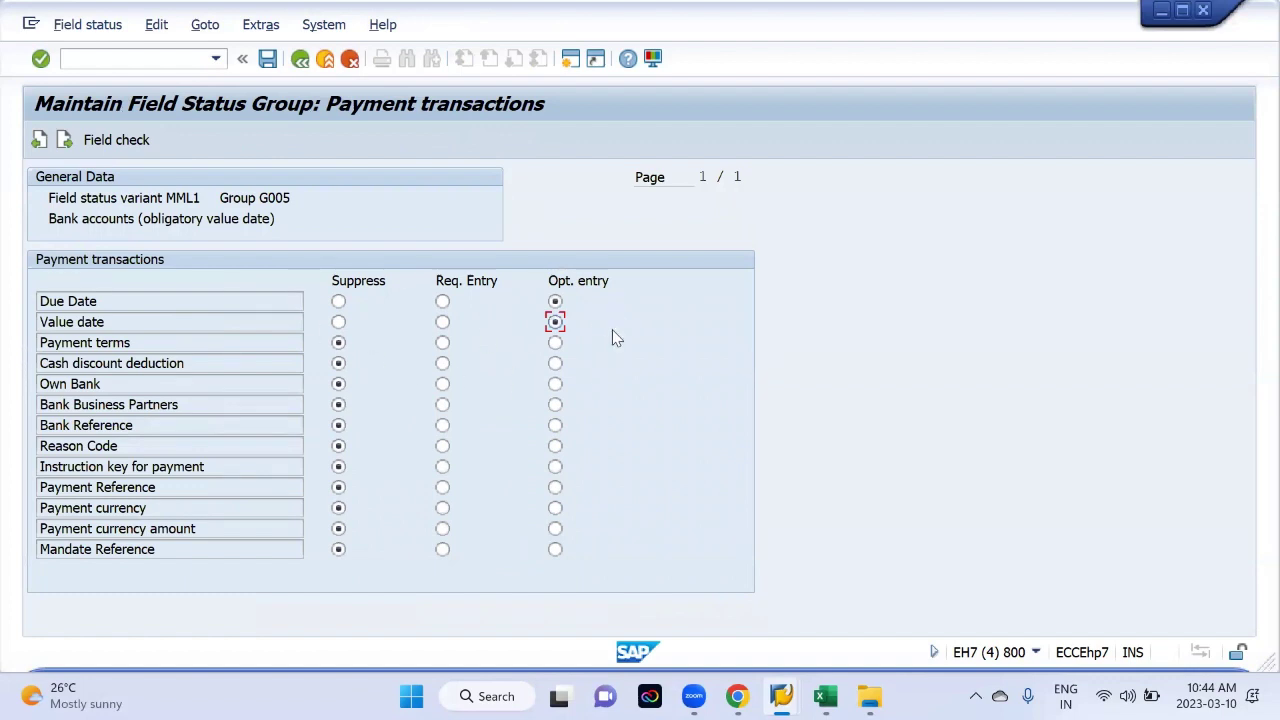
key(alt+Tab)
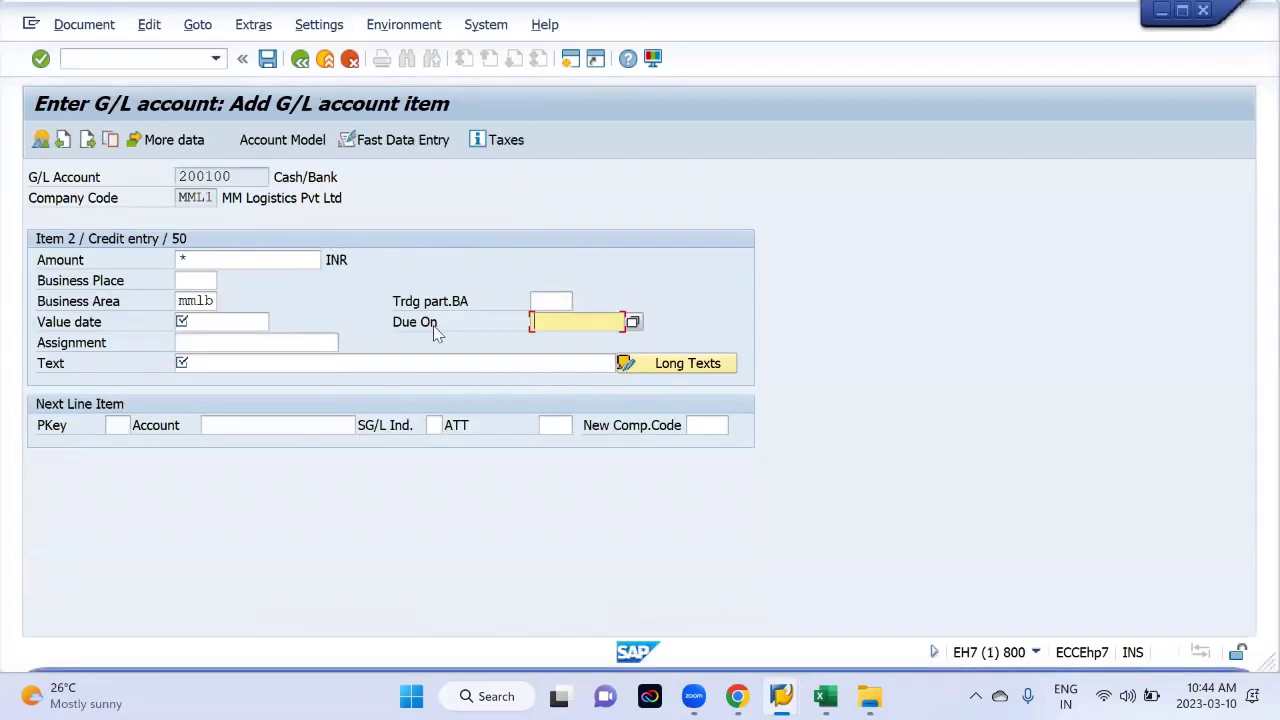
key(alt+Tab)
click(268, 59)
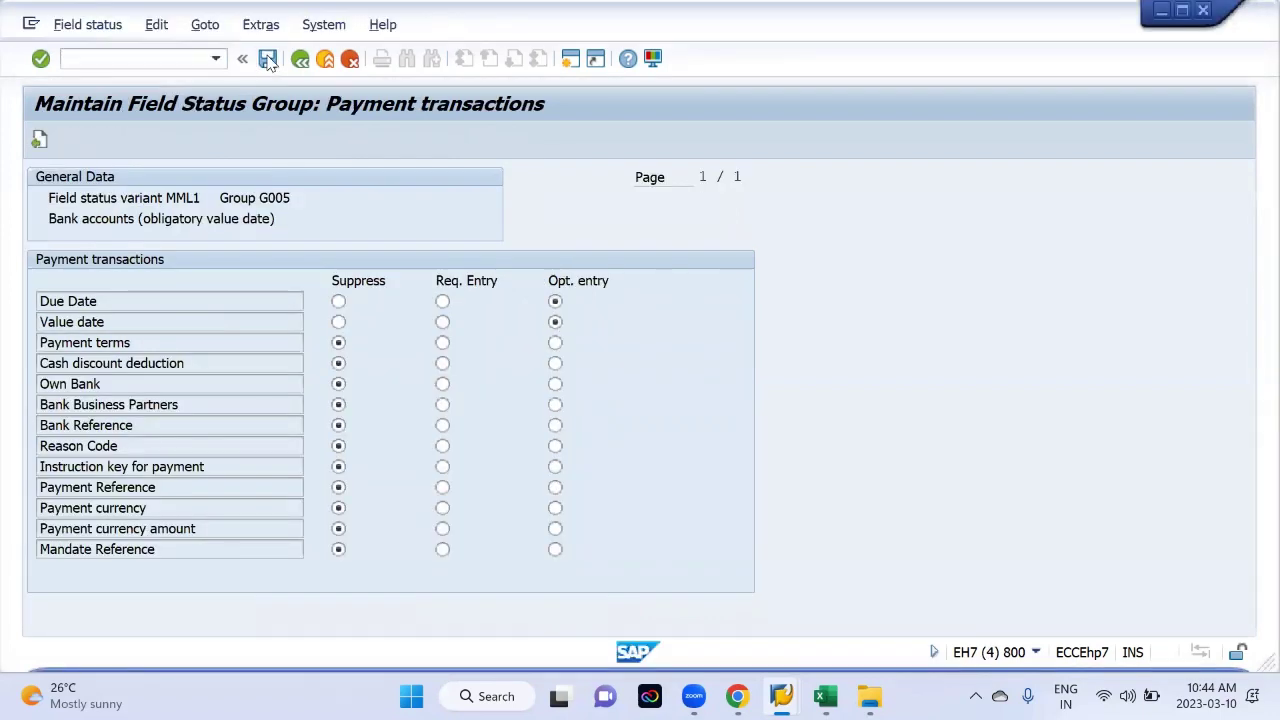
click(399, 356)
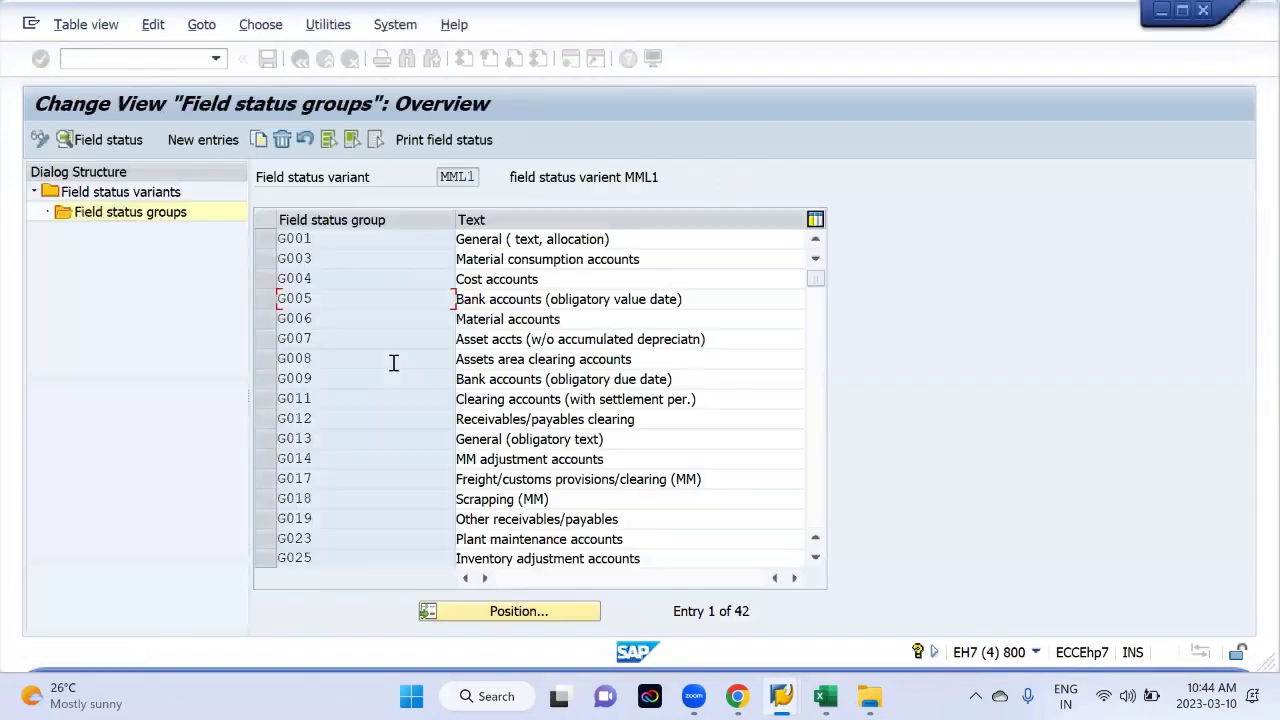
Step: Return to the G/L posting session and restart the entry with /nf-02
key(alt+Tab)
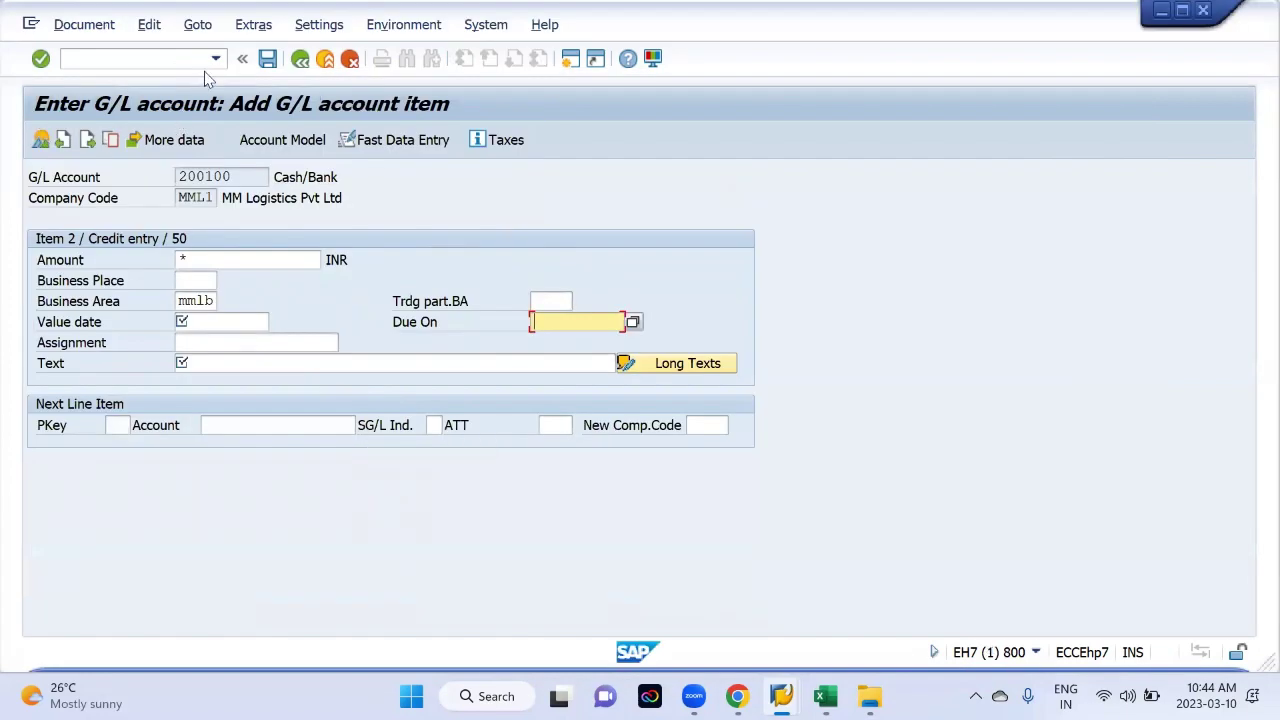
key(alt+Tab)
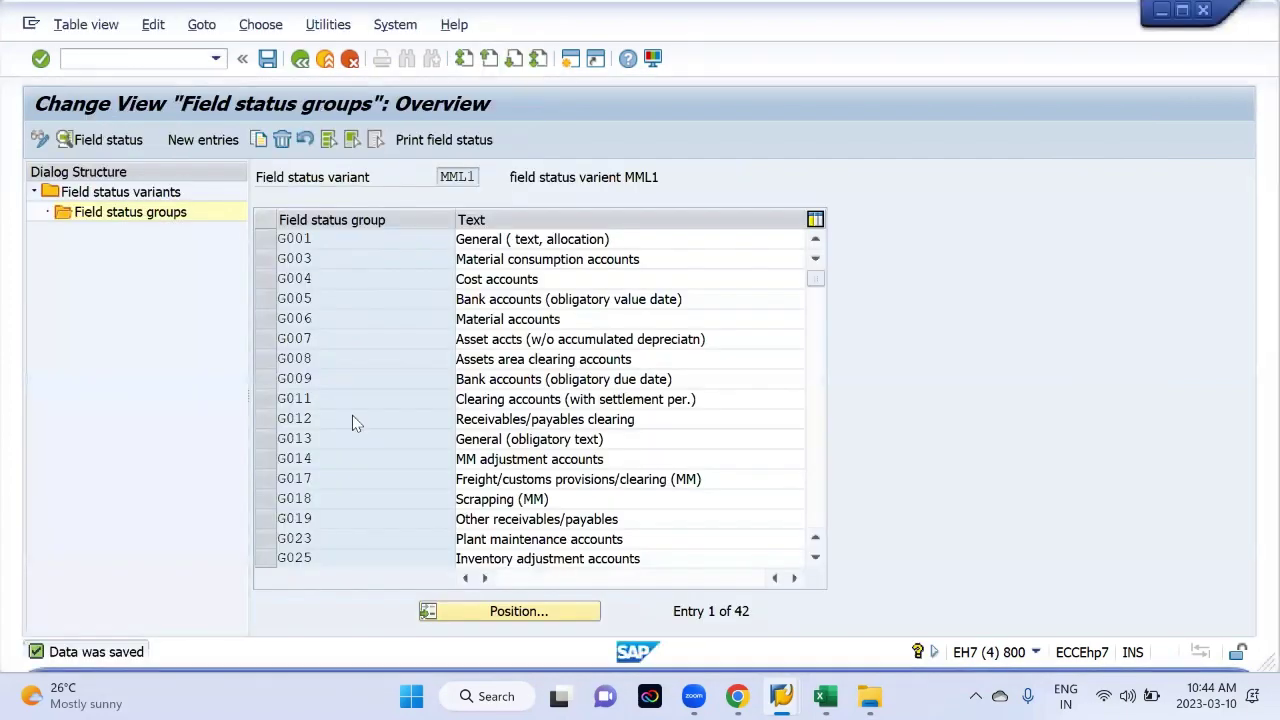
key(alt+Tab)
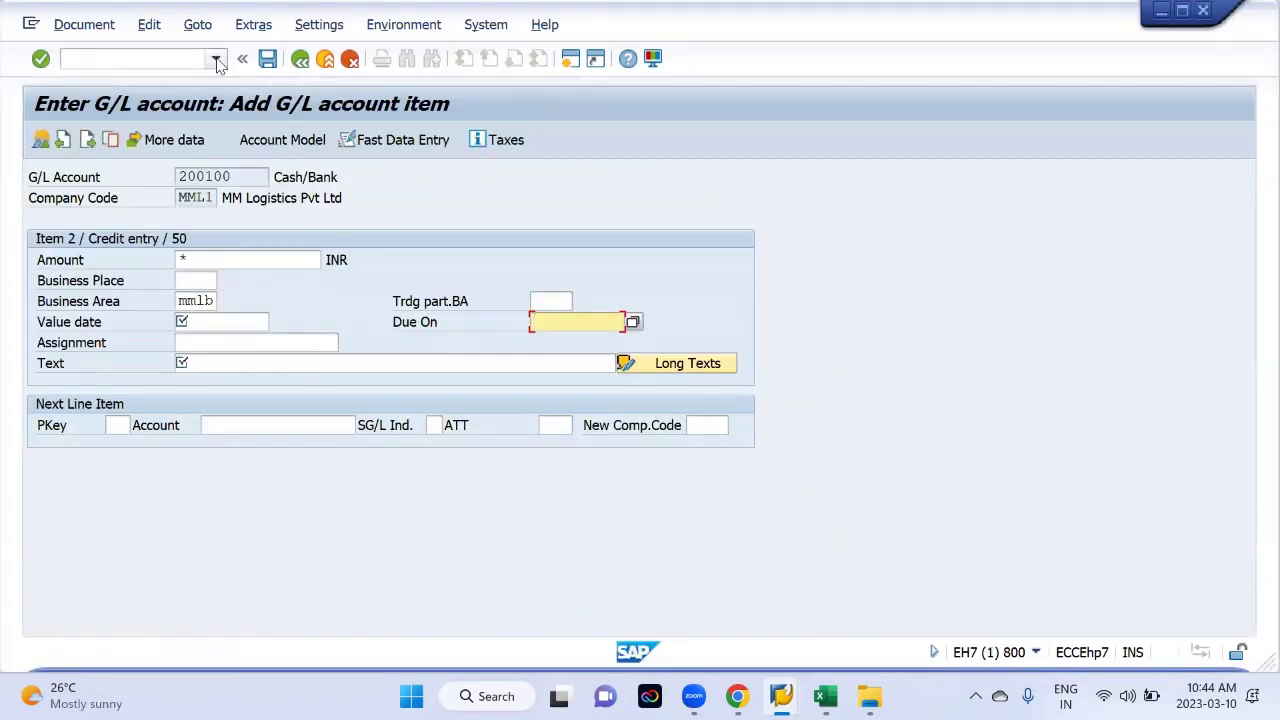
click(216, 60)
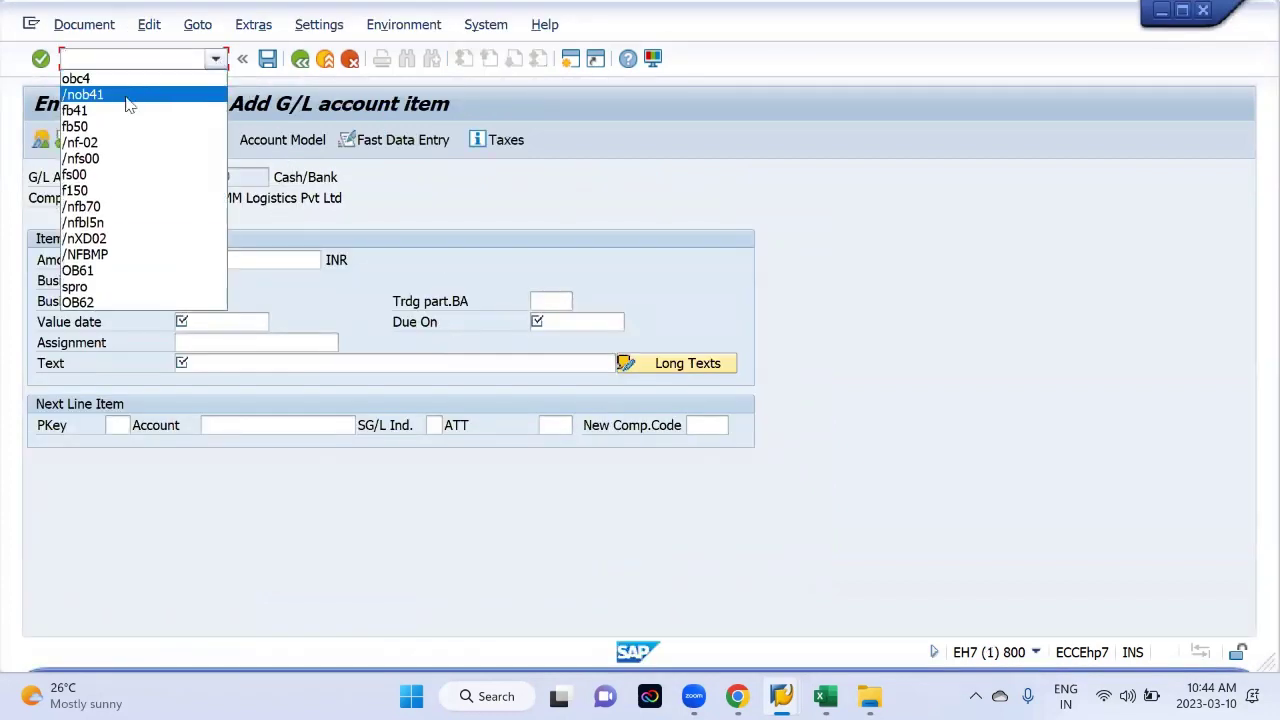
click(82, 142)
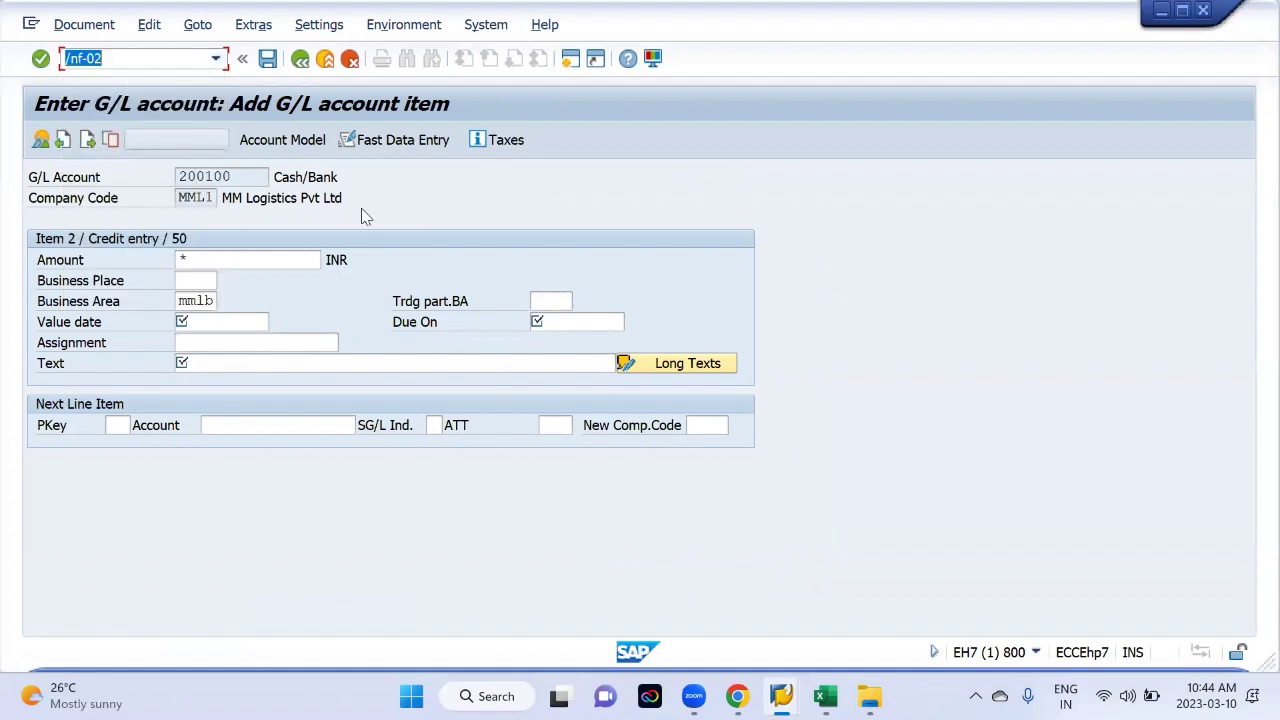
key(Return)
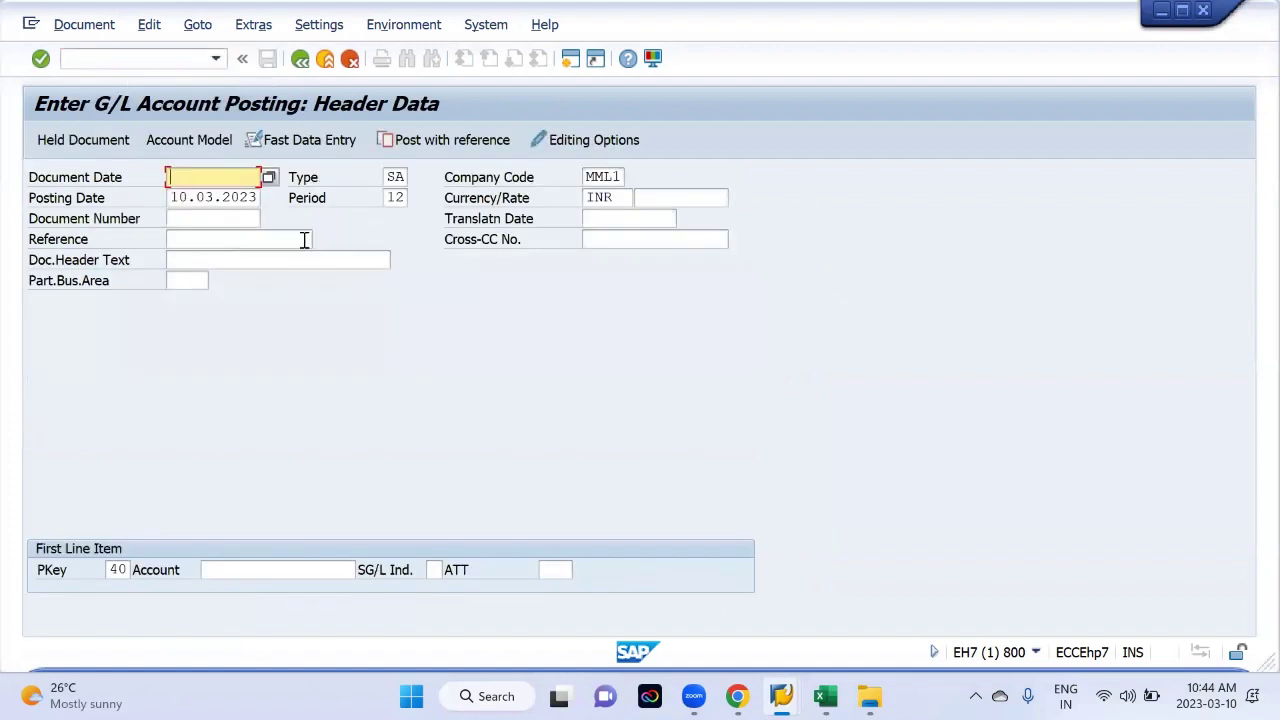
Step: Enter document date 10.03.2023 in the header and open a first line item with posting key 40 and account 100000 Share Capital
key(BackSpace)
click(222, 196)
click(626, 197)
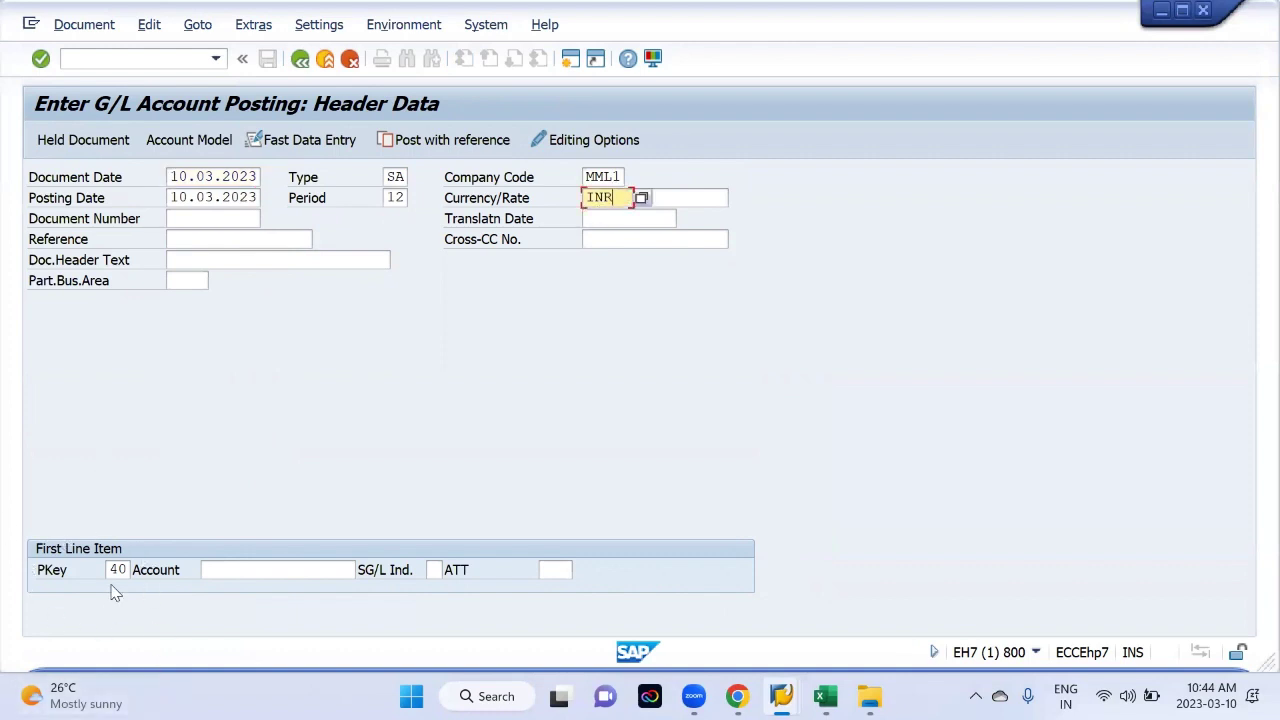
click(221, 570)
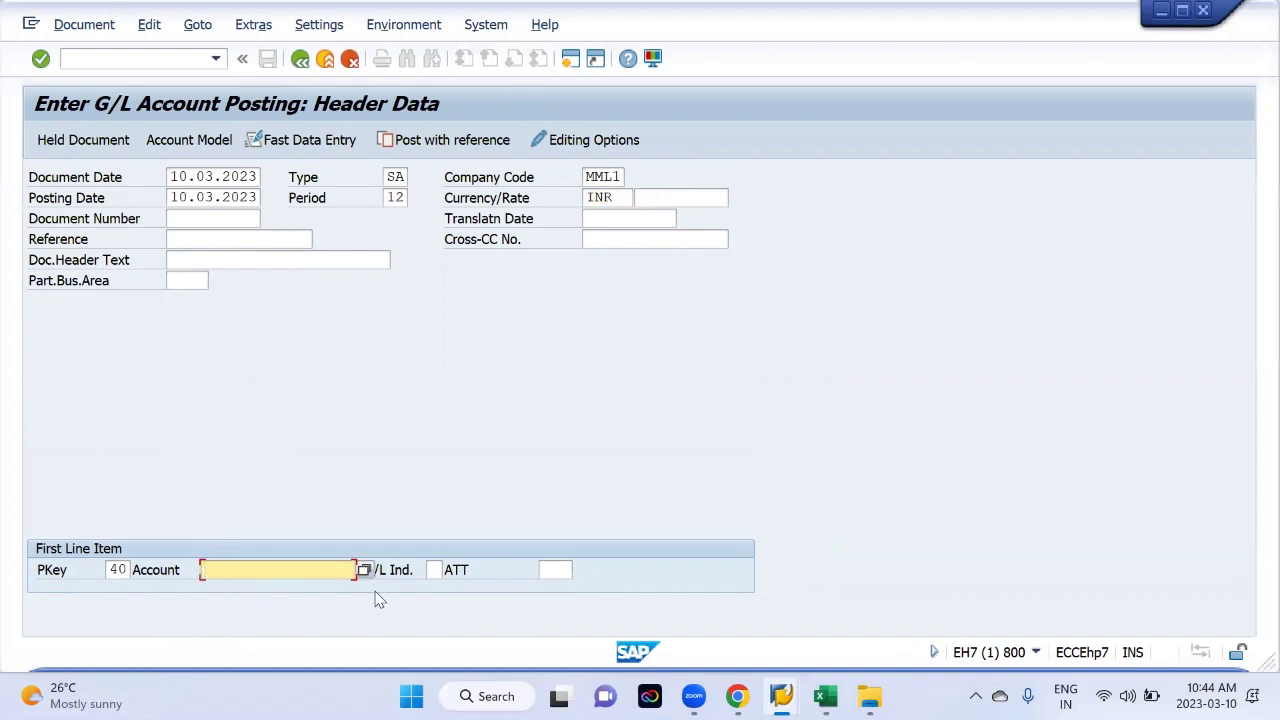
key(BackSpace)
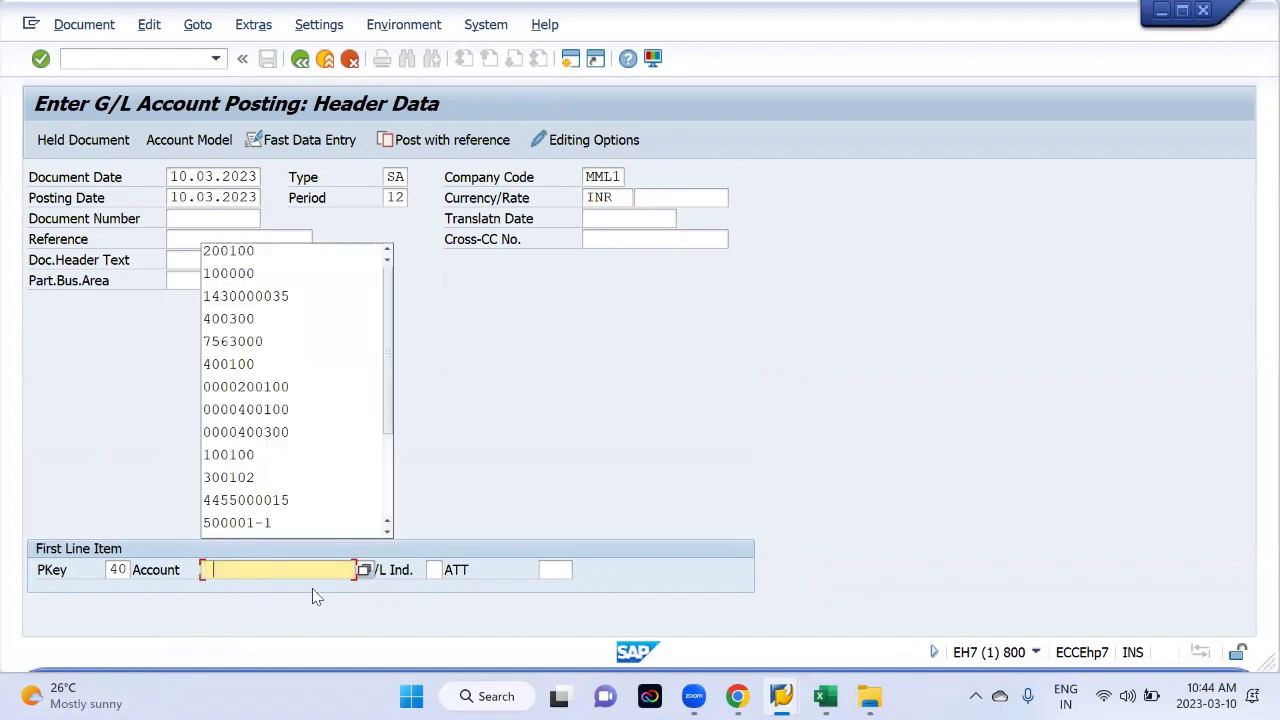
click(268, 283)
key(Return)
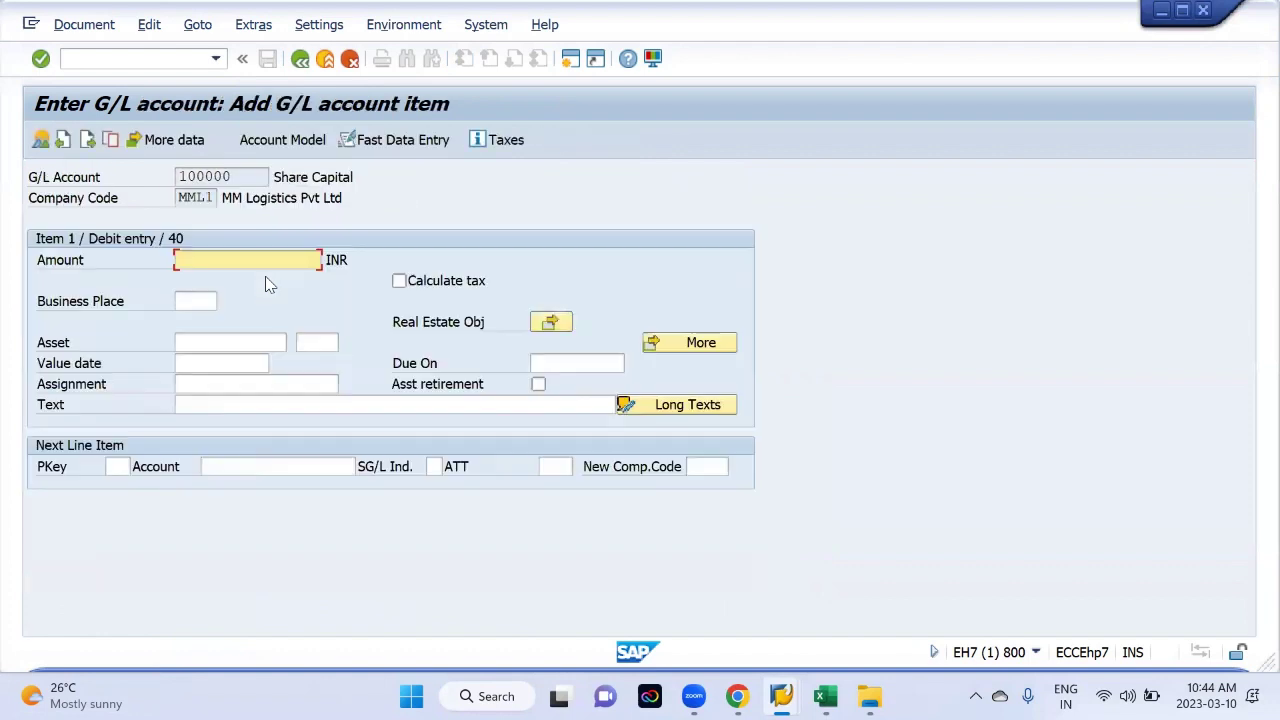
Step: Fill in the Share Capital debit item with amount 10000 INR and text SHARE CAPITAL
key(BackSpace)
click(229, 311)
click(226, 406)
key(BackSpace)
click(226, 87)
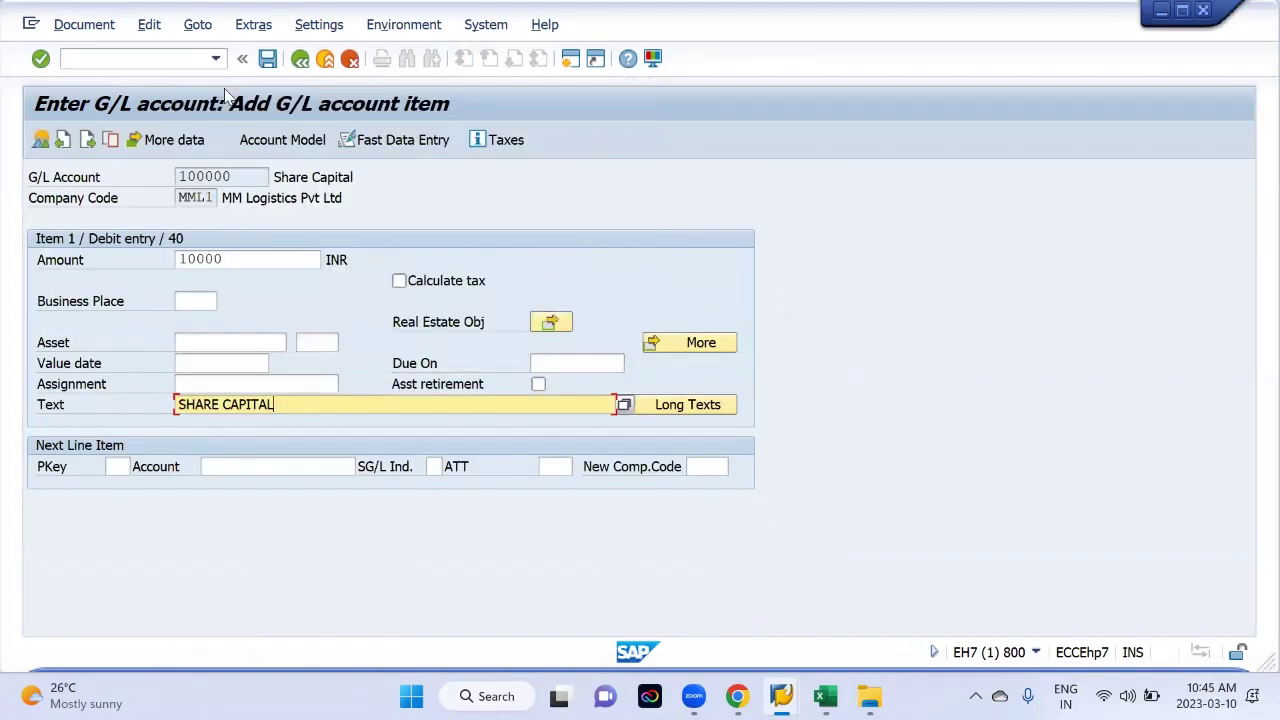
Step: Add the next line item with posting key 50 and account 200100, and open its details
click(118, 466)
key(BackSpace)
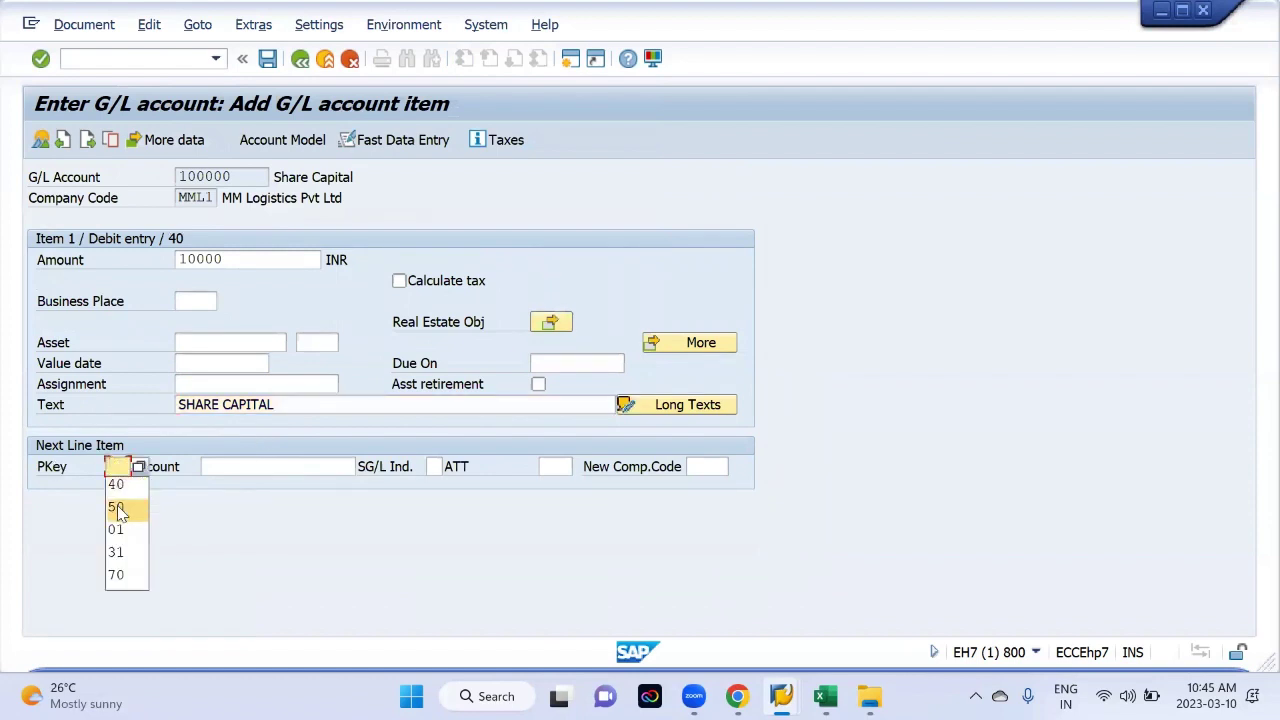
click(117, 508)
click(251, 466)
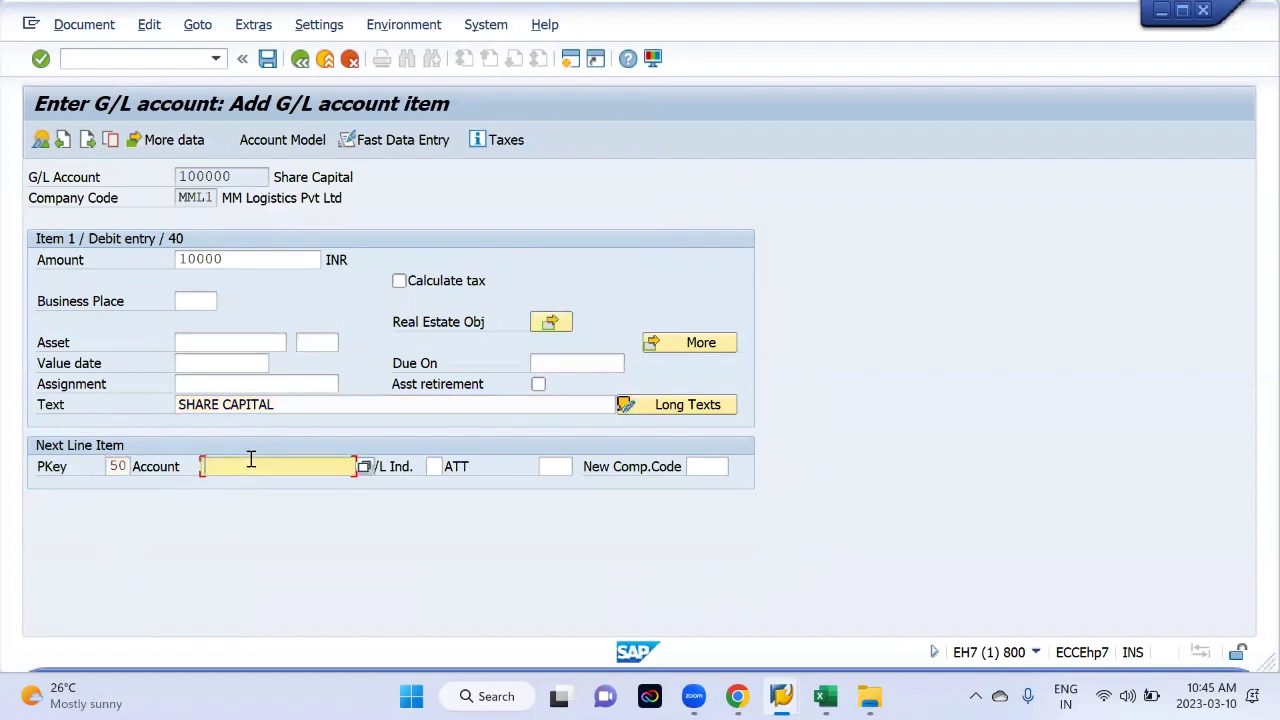
key(BackSpace)
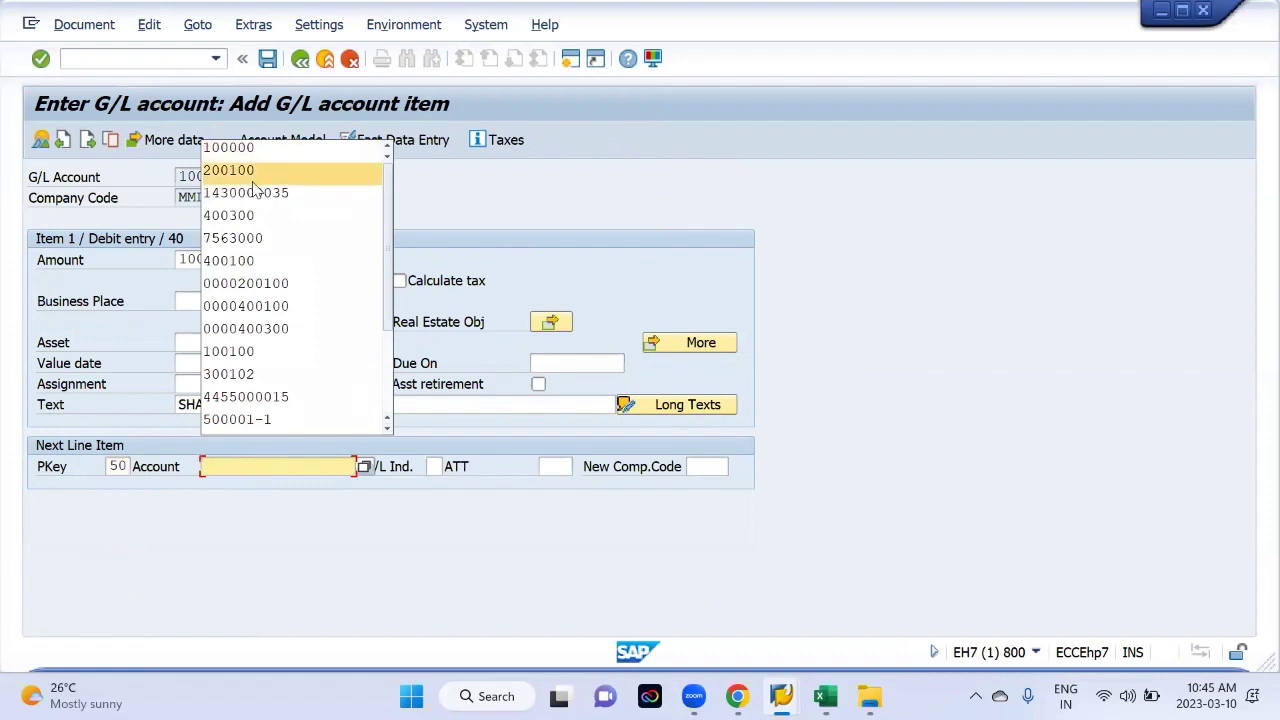
click(255, 175)
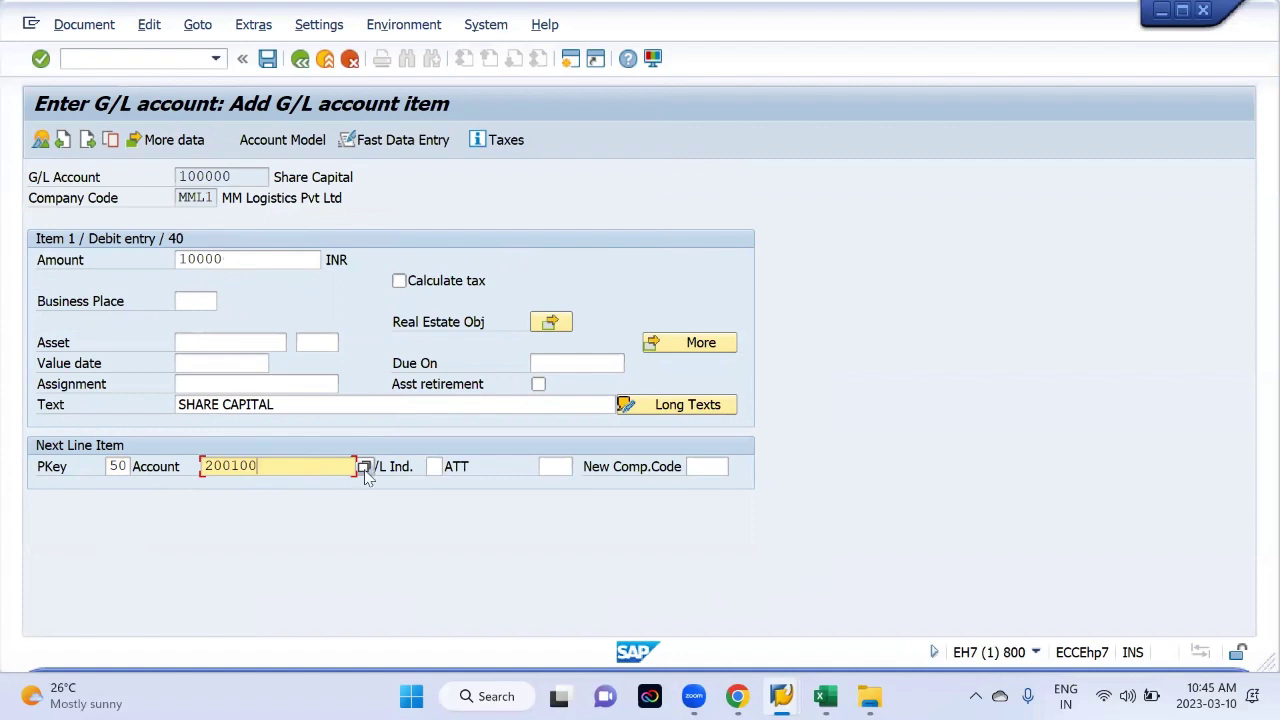
key(Return)
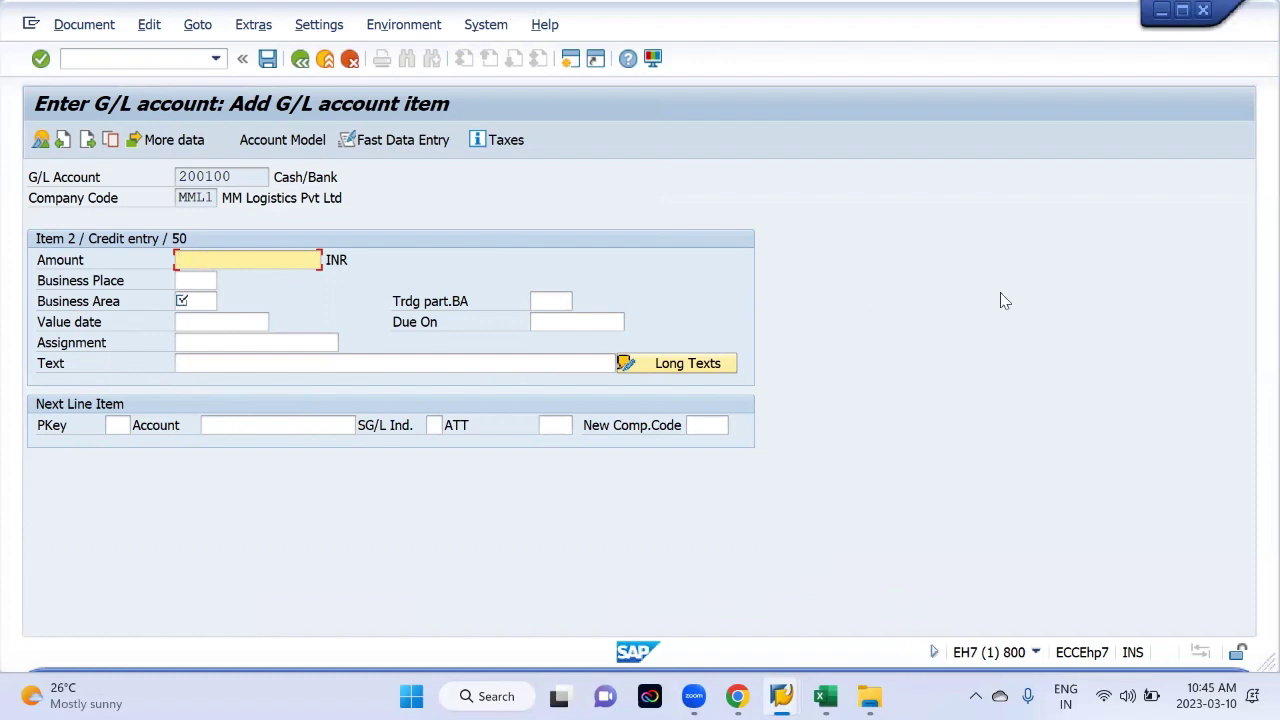
Step: Fill in the Cash/Bank credit item with amount *, business area mmlb and text +, and confirm the entries
text(*)
click(186, 301)
click(190, 317)
click(224, 366)
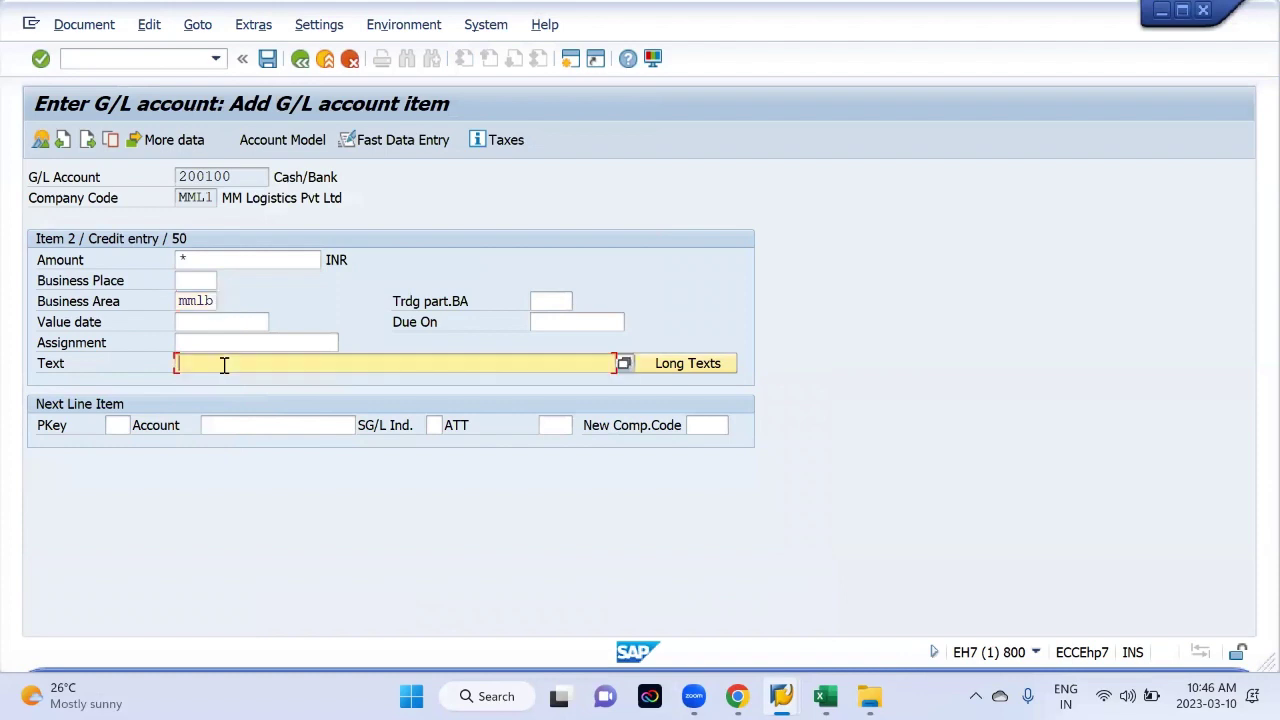
text(+)
click(213, 258)
click(230, 362)
key(Return)
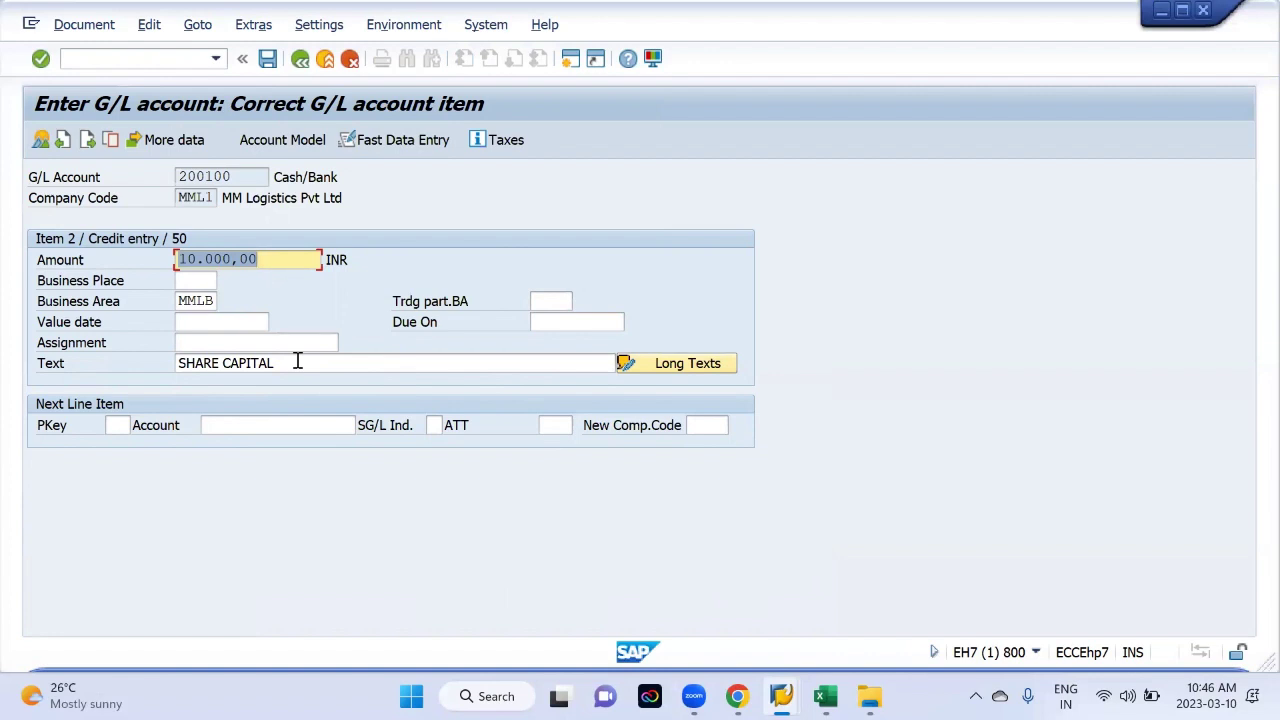
Step: Display the document overview of the G/L posting and examine the Document Number field in its header
click(41, 140)
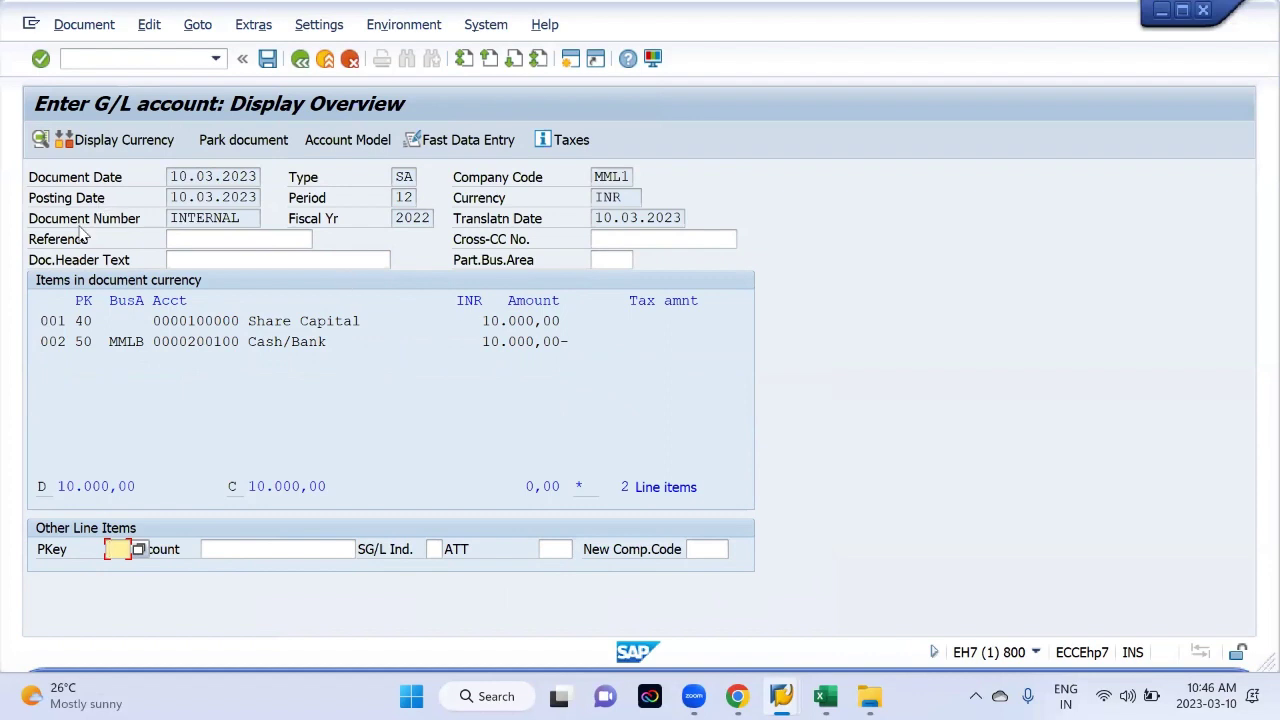
drag(246, 218, 171, 222)
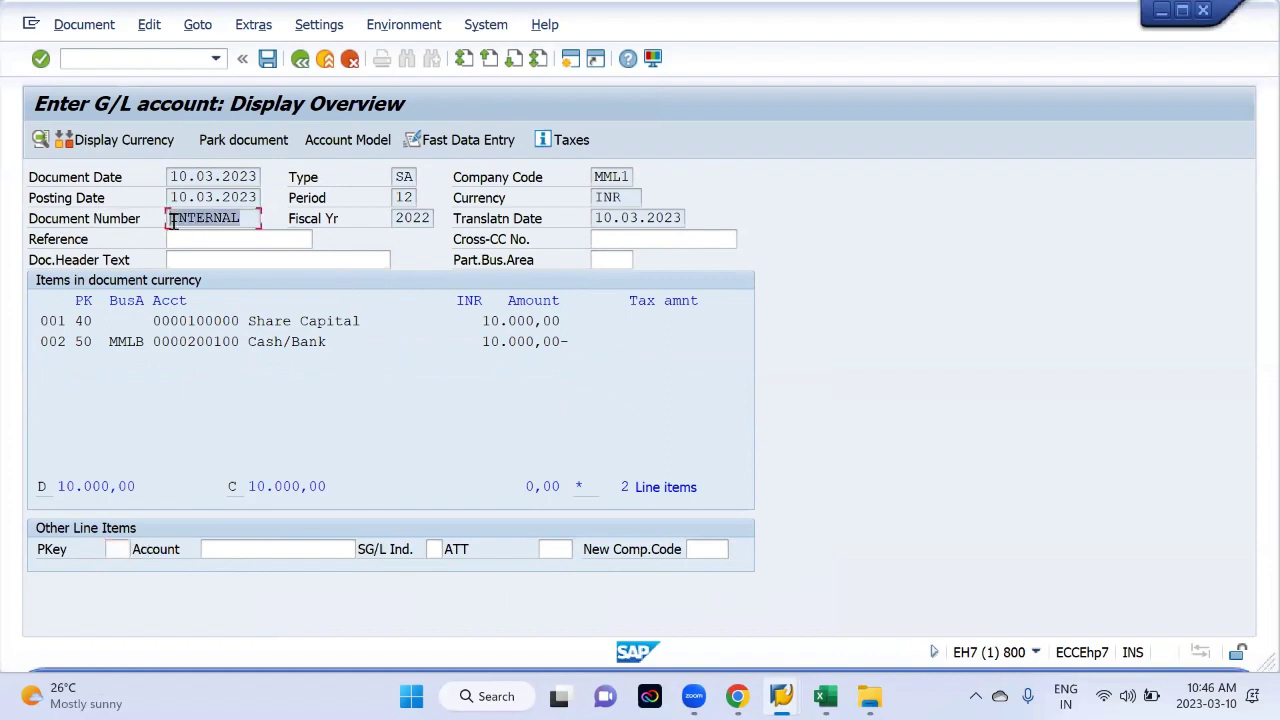
click(172, 222)
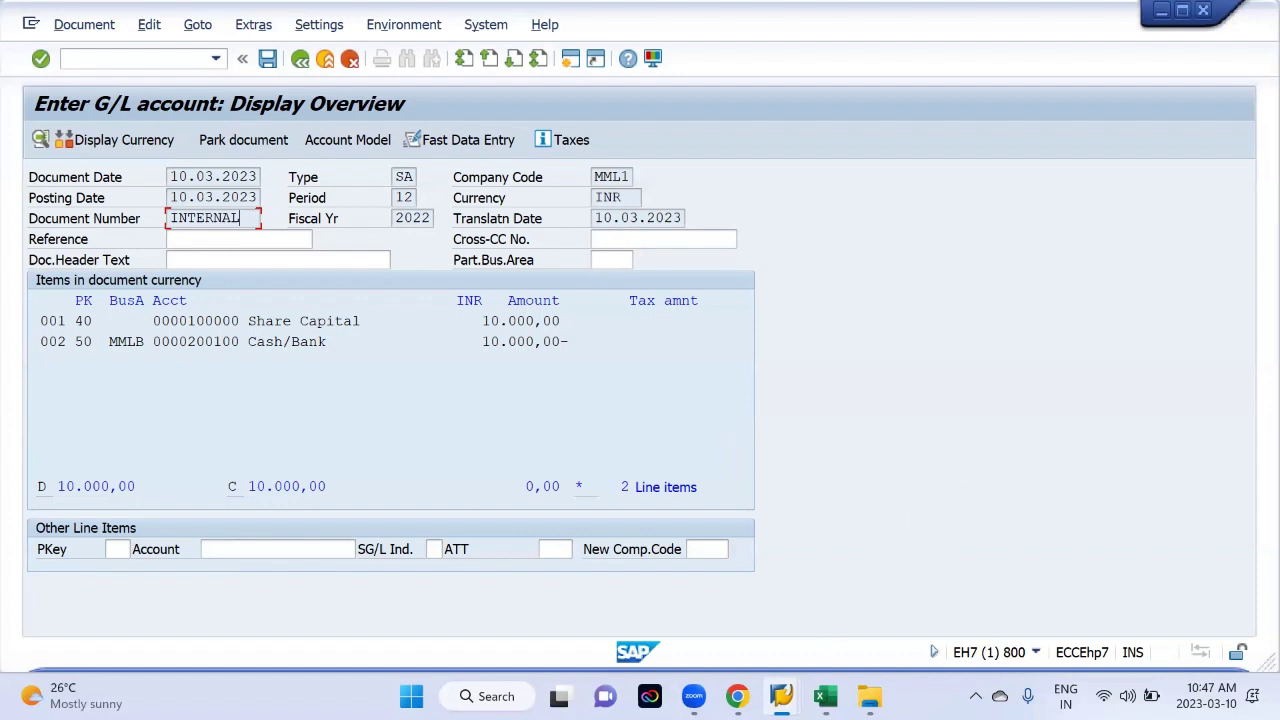
click(737, 696)
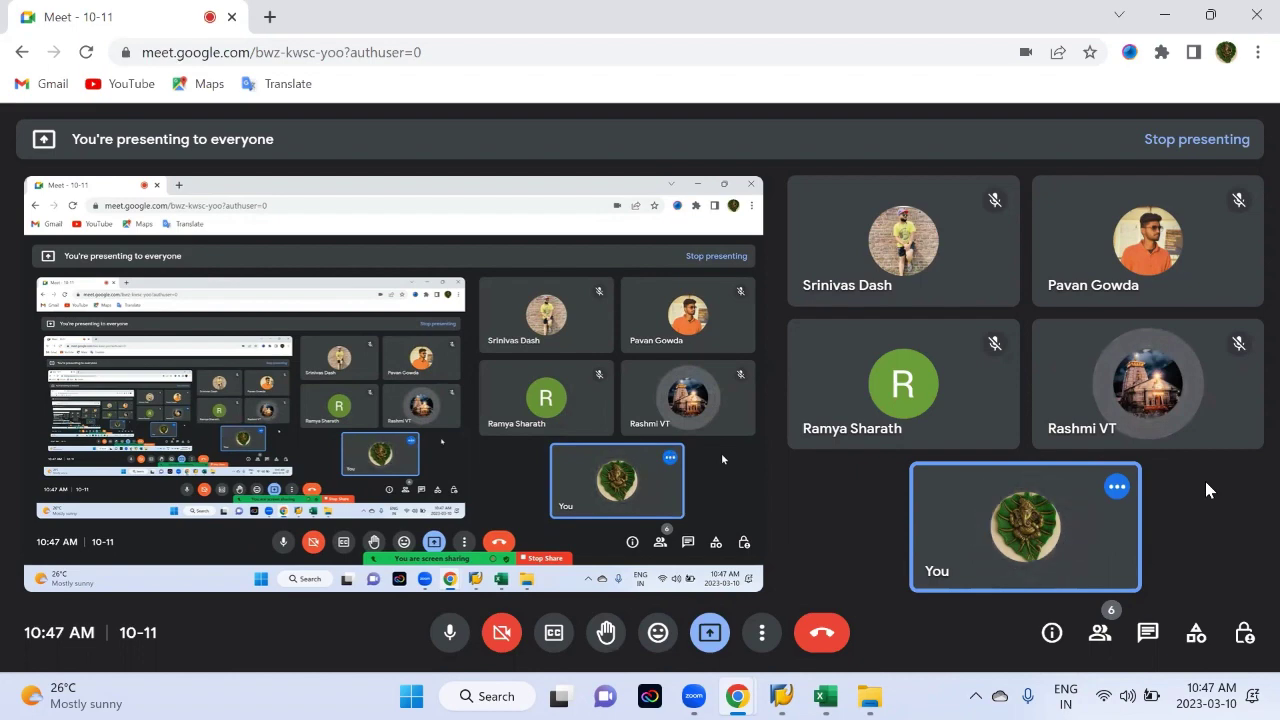
click(1164, 15)
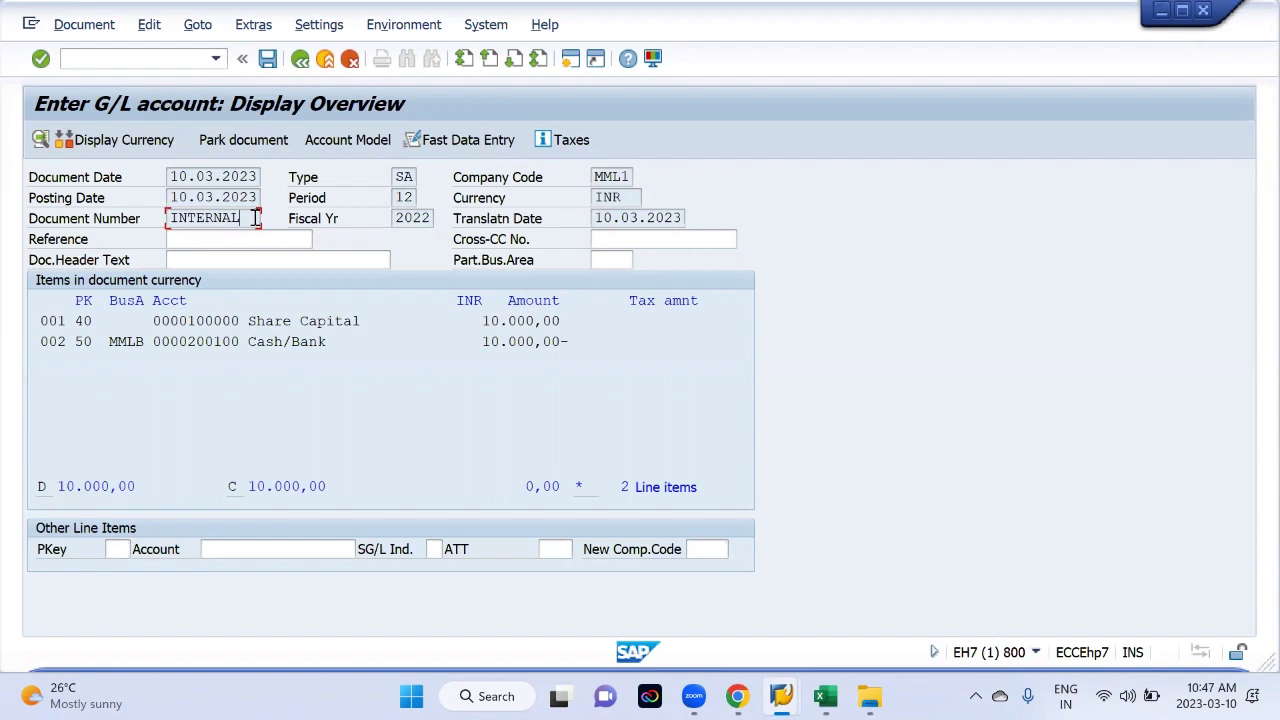
Step: Switch to the 1.Basic Settings workbook in Excel and look up section 21, the document type and number range notes for OBA7 / FBN1
key(alt+Tab)
key(alt+Tab)
key(alt+Tab)
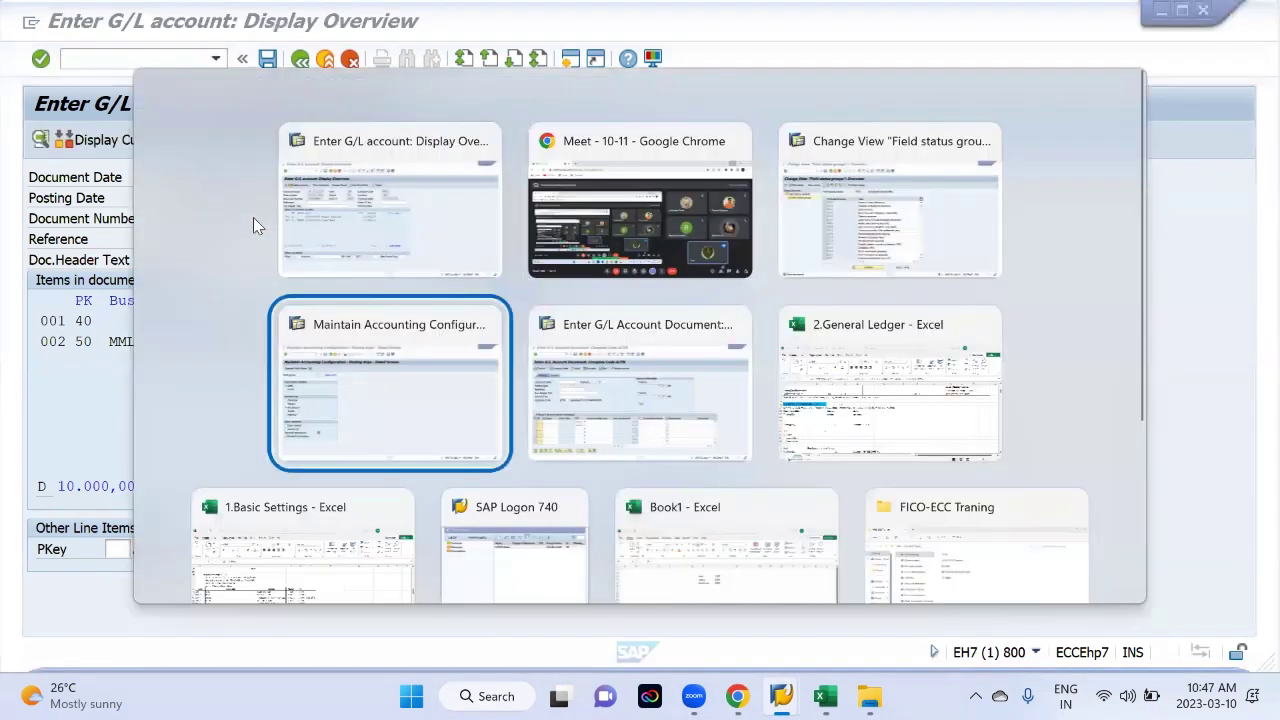
key(alt+Tab)
key(alt+Tab)
key(alt+Tab)
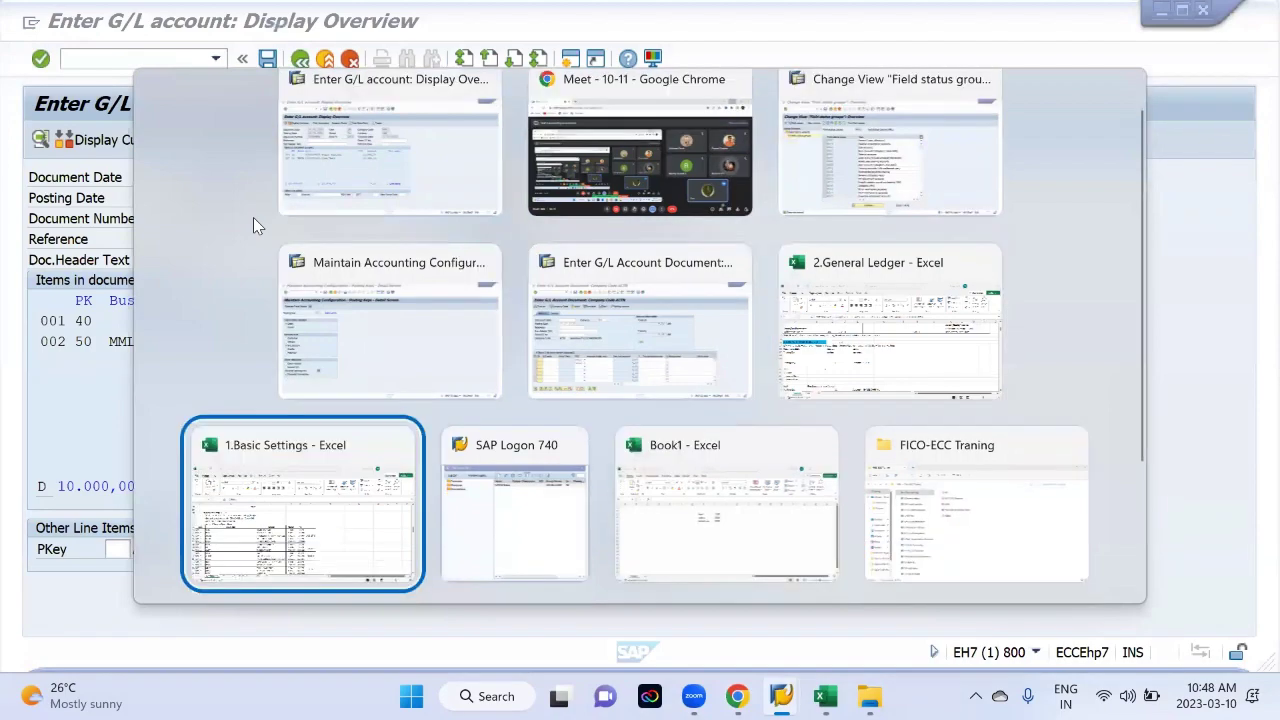
scroll(253, 212, down, 20)
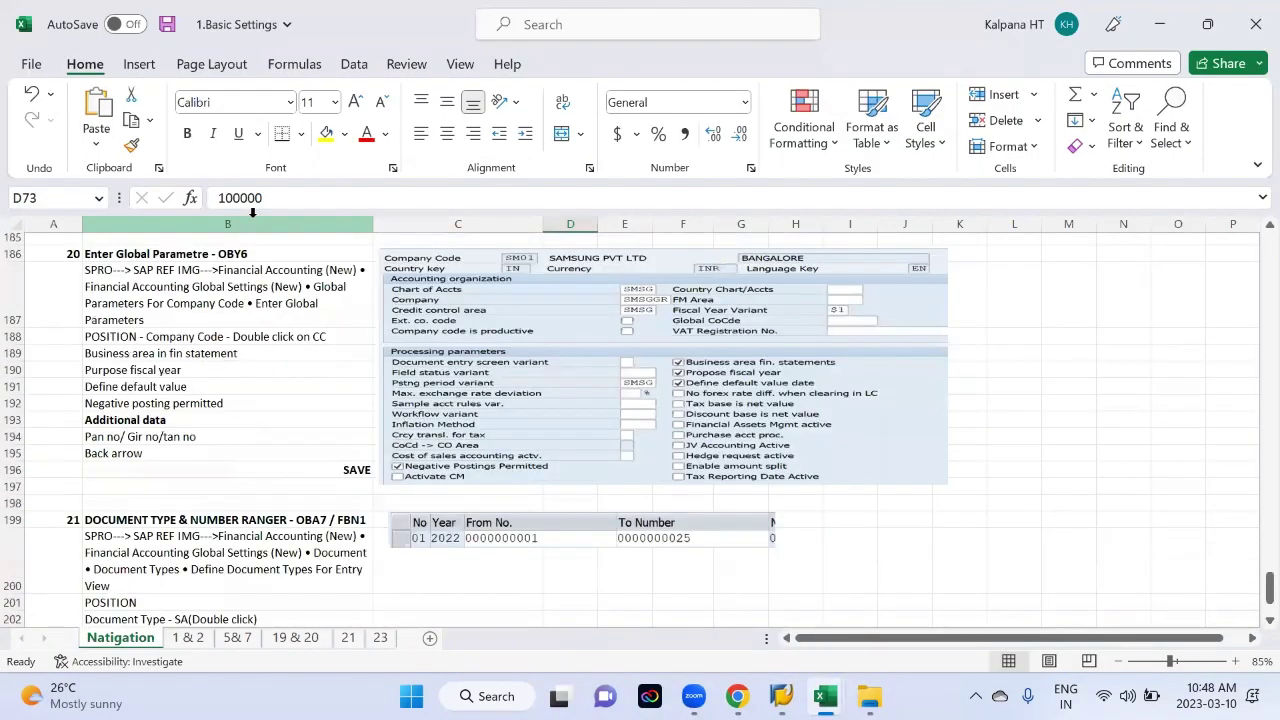
click(253, 212)
scroll(253, 212, down, 6)
scroll(253, 212, up, 3)
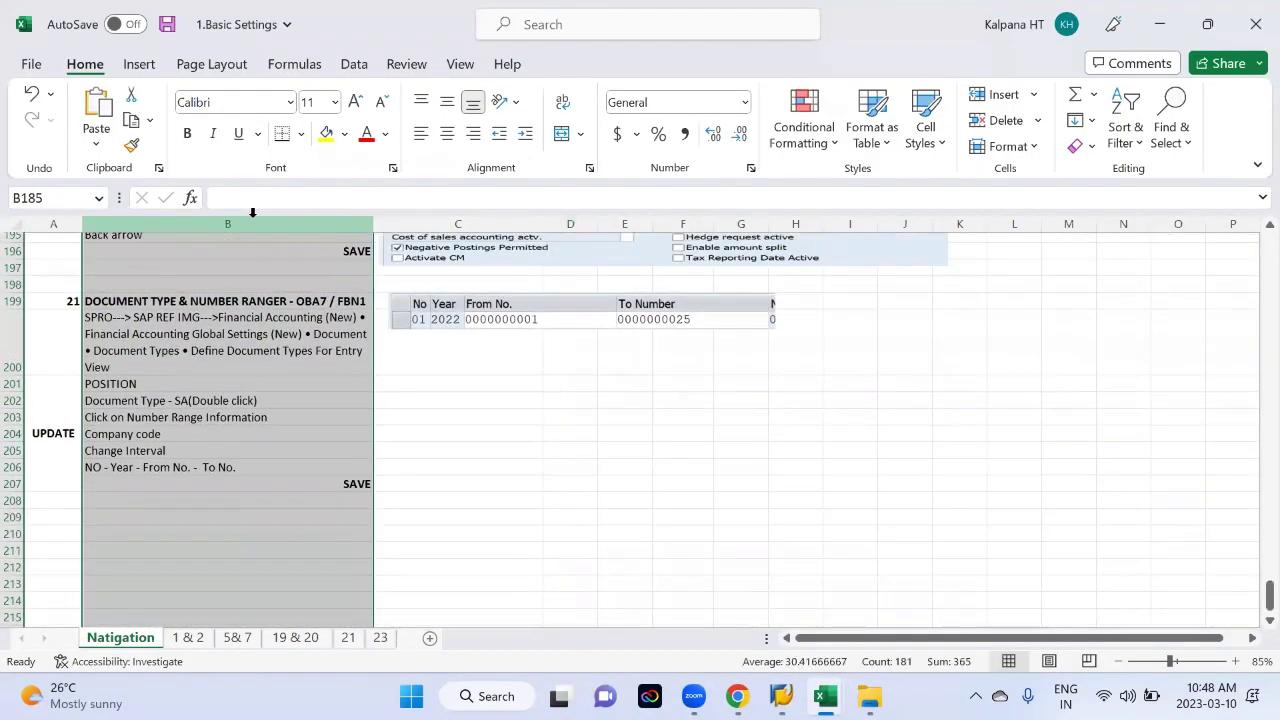
click(104, 314)
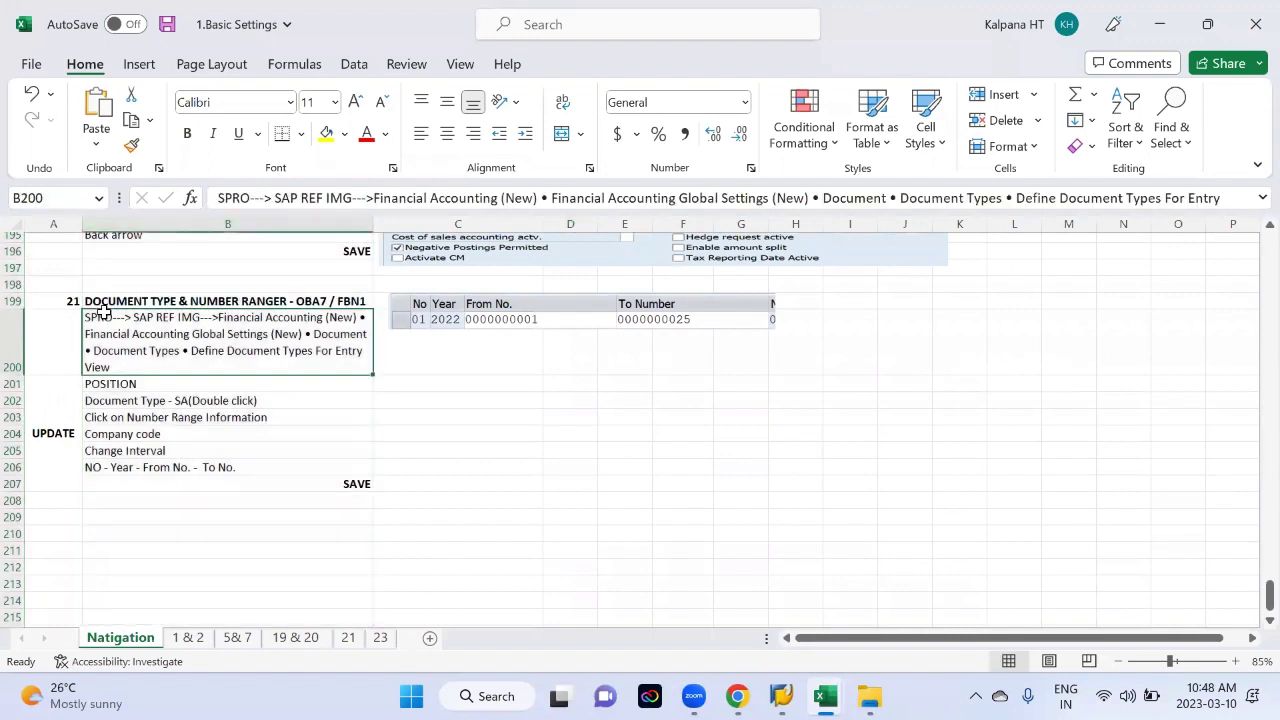
click(118, 301)
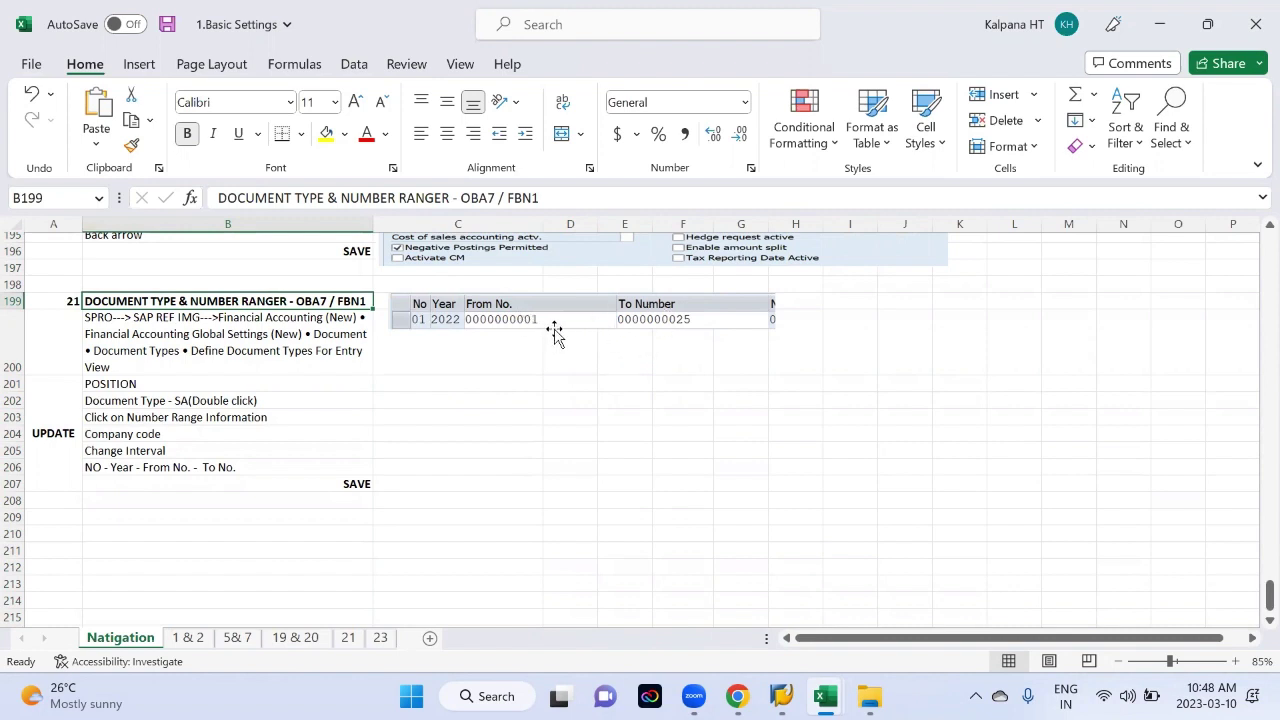
Step: Switch back to the G/L posting in SAP and post the document
key(alt+Tab)
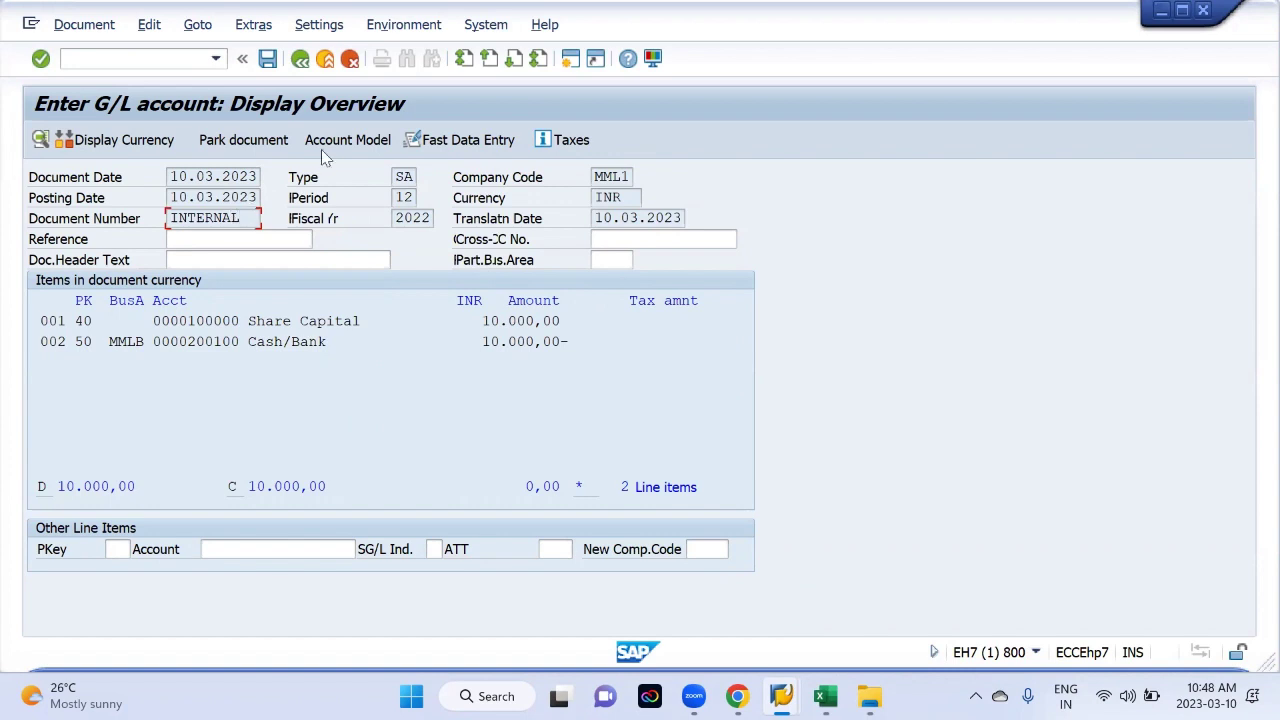
click(268, 61)
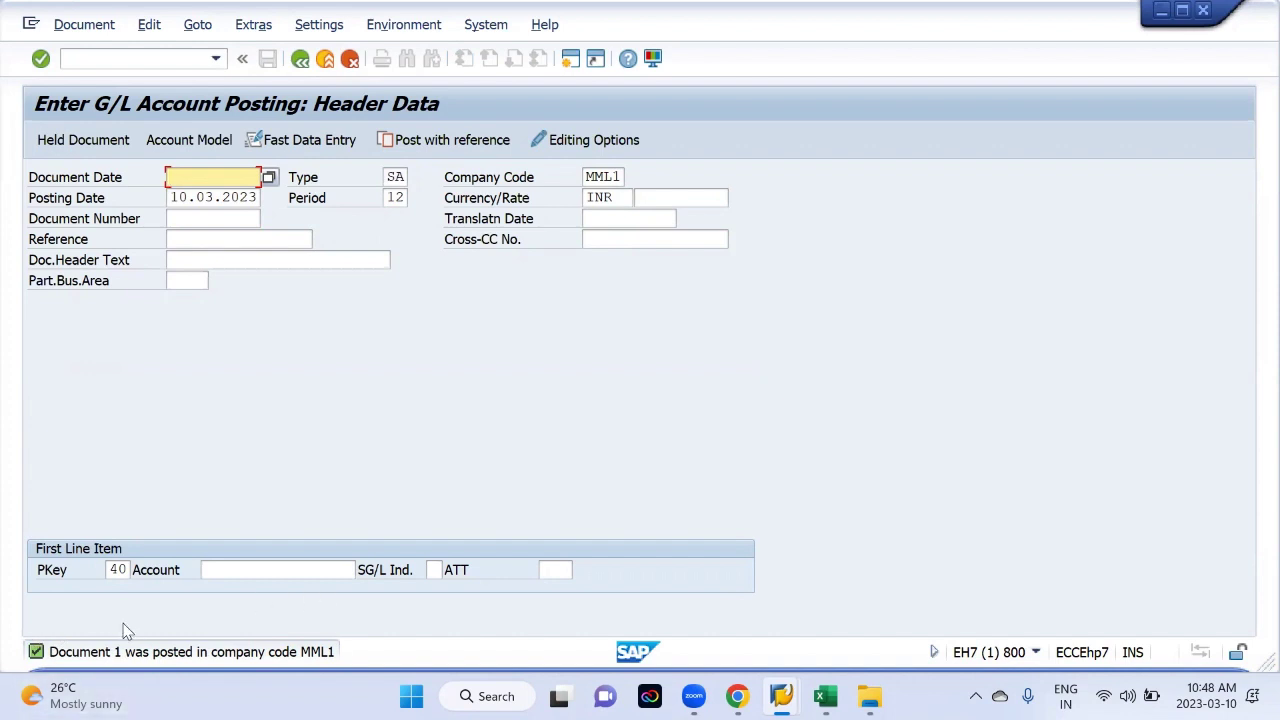
Step: Start transaction OBA7 in a new session and check its procedure against the number range notes in the Excel workbook
click(571, 59)
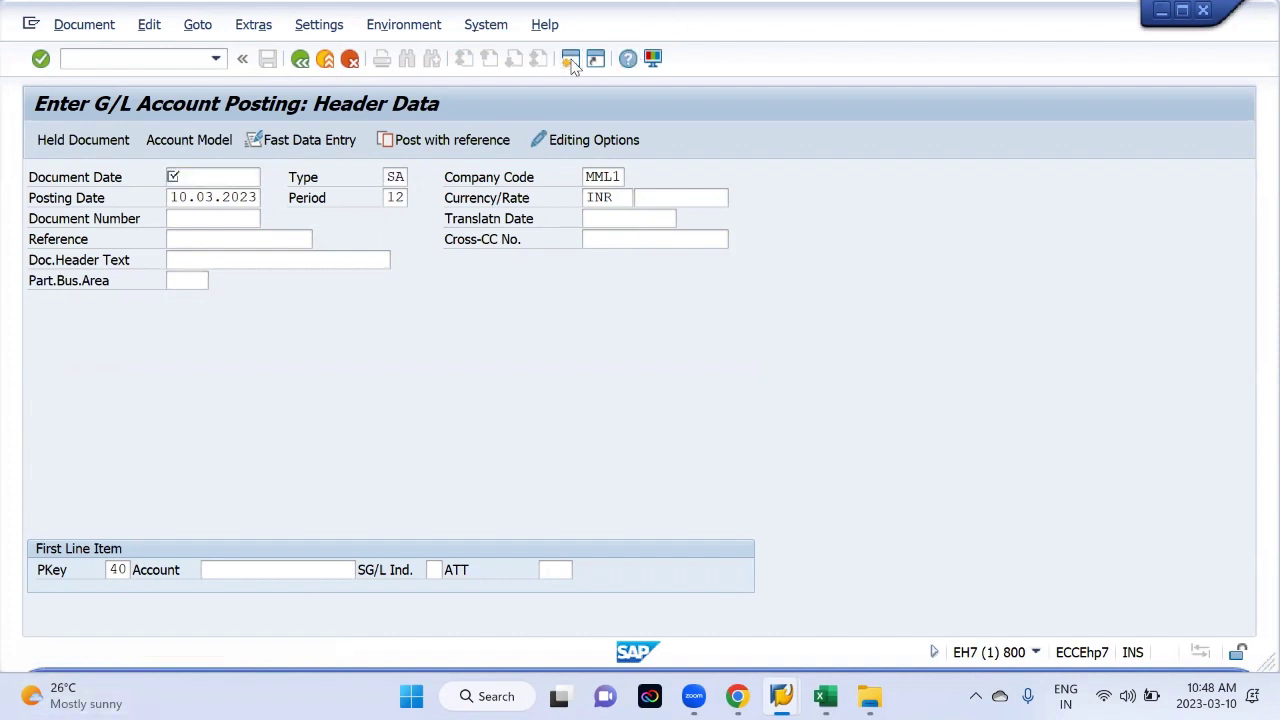
text(ob)
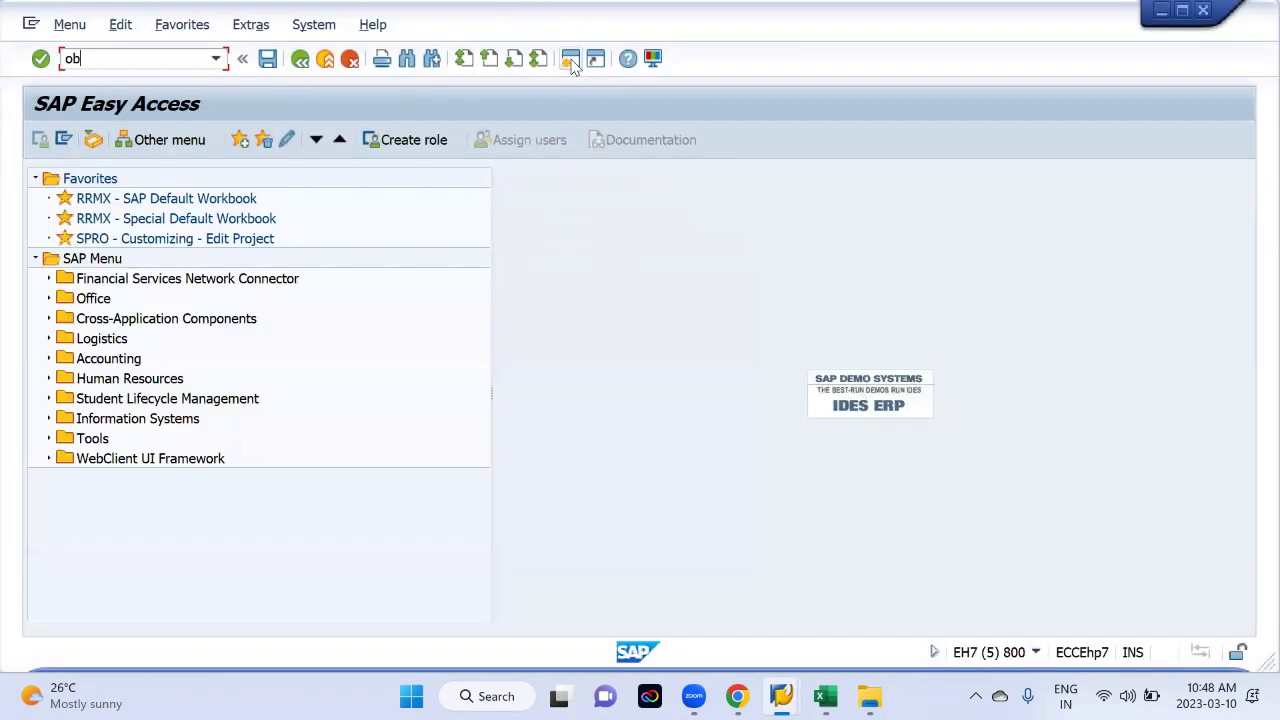
text(ay)
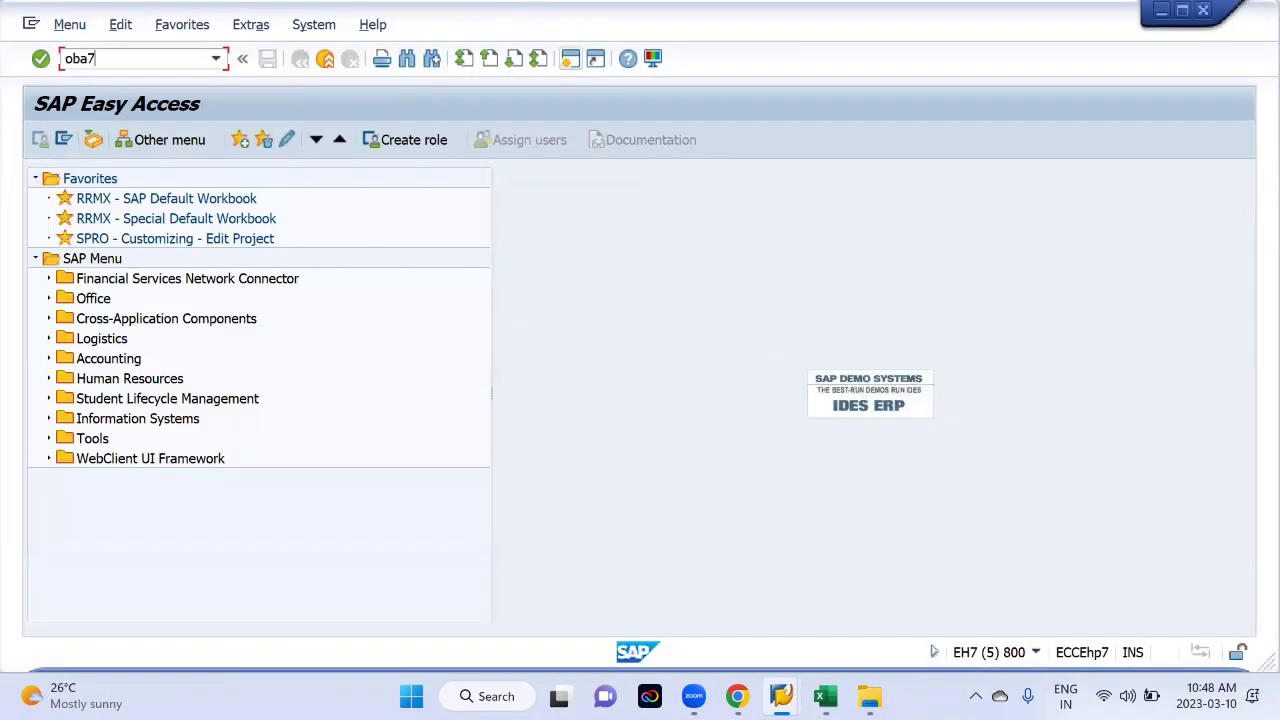
key(Return)
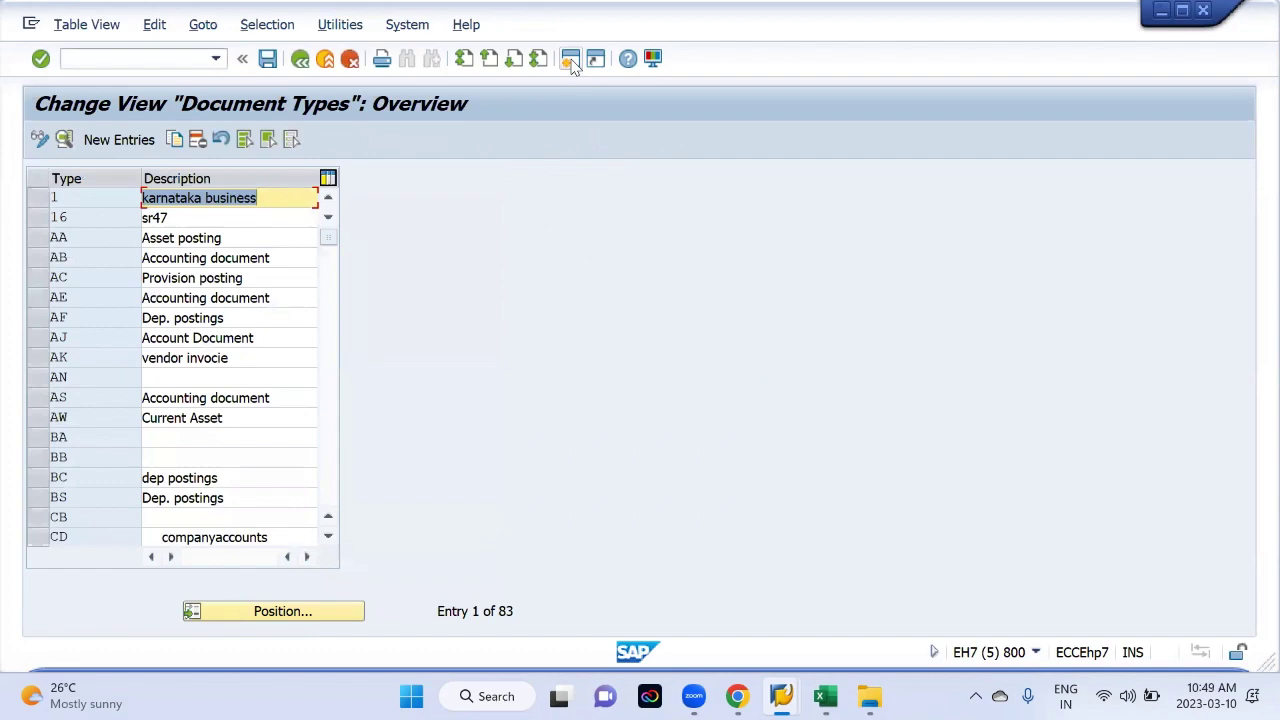
key(alt+Tab)
key(alt+Tab)
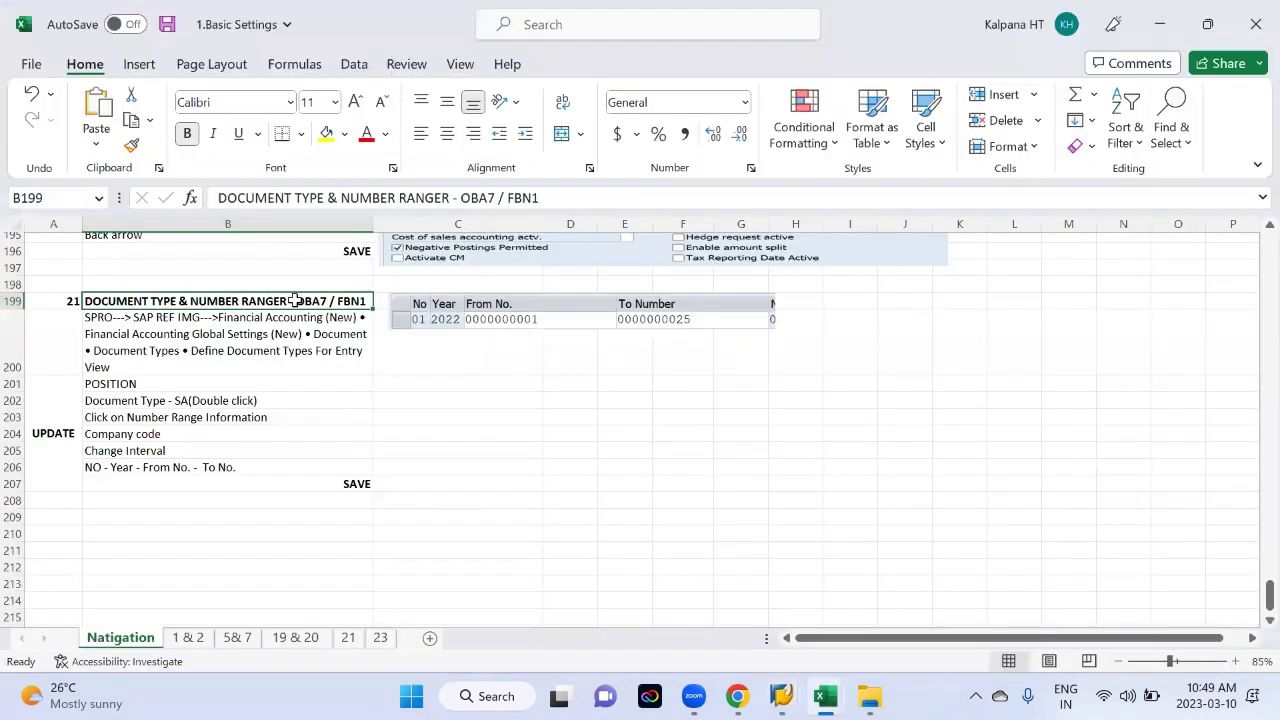
key(alt+Tab)
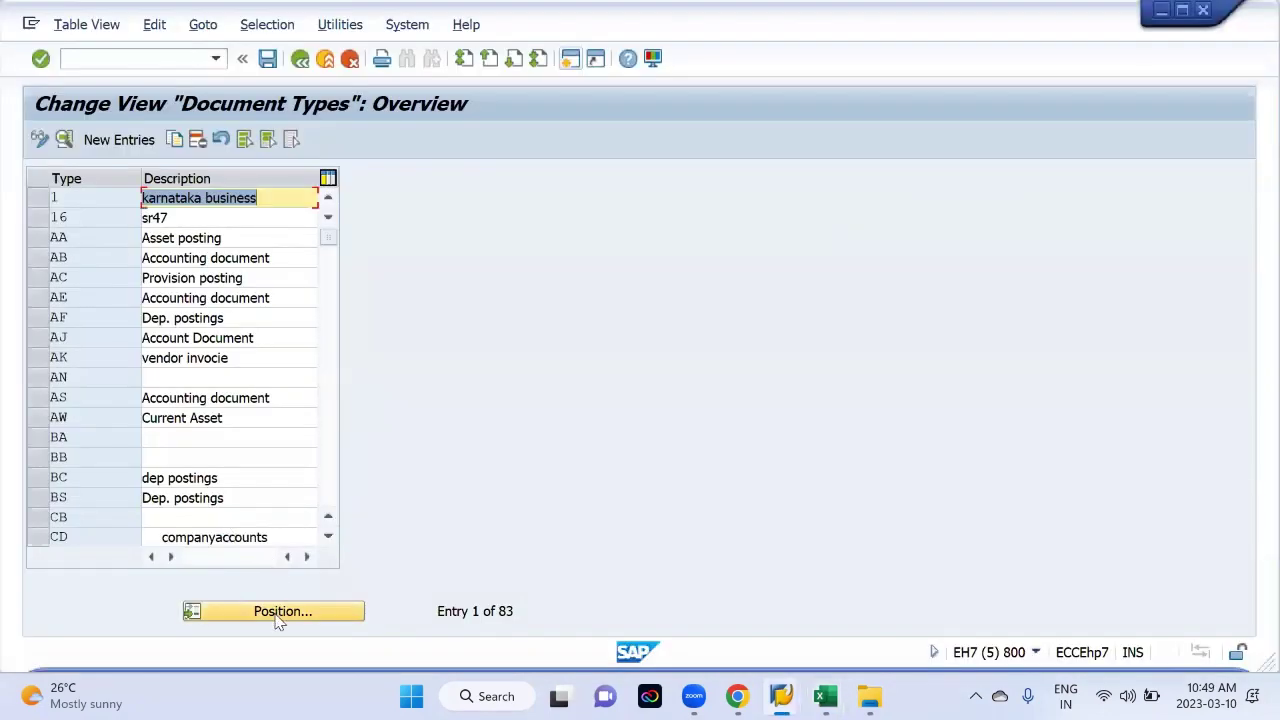
Step: Locate document type SA in the Document Types list, view its details and go to its number range information
click(278, 612)
key(Return)
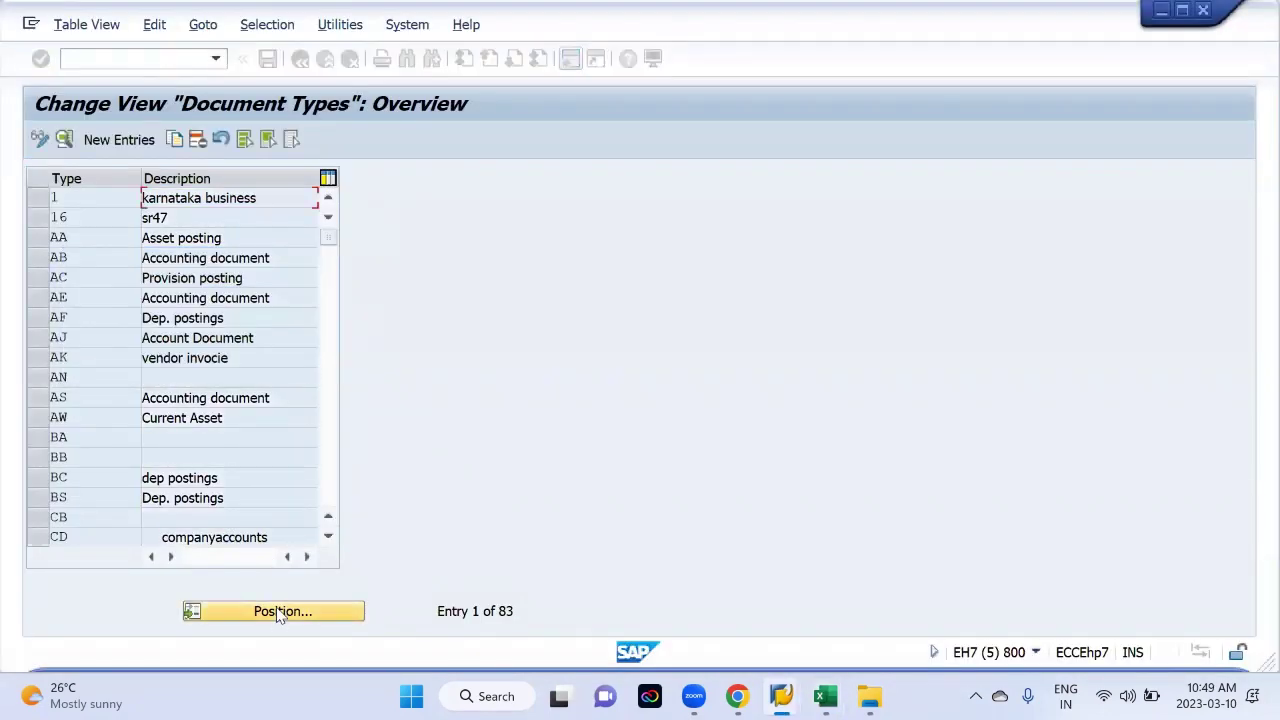
double_click(77, 198)
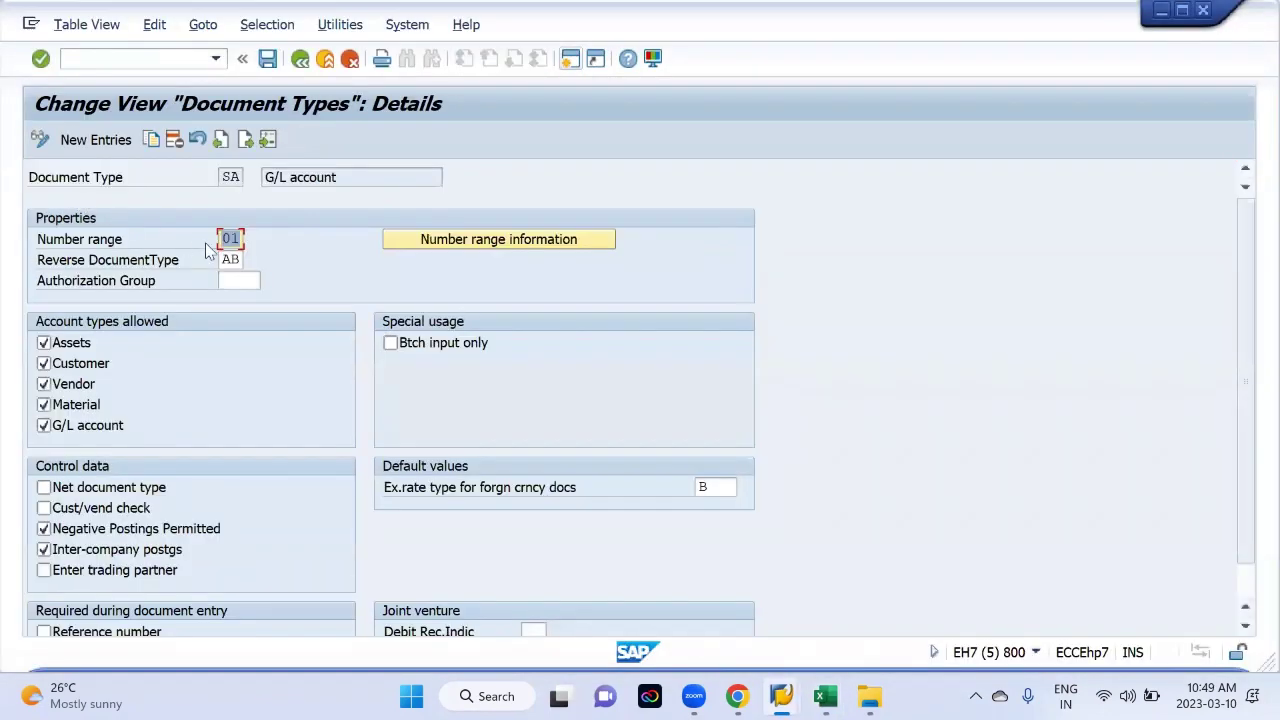
click(440, 240)
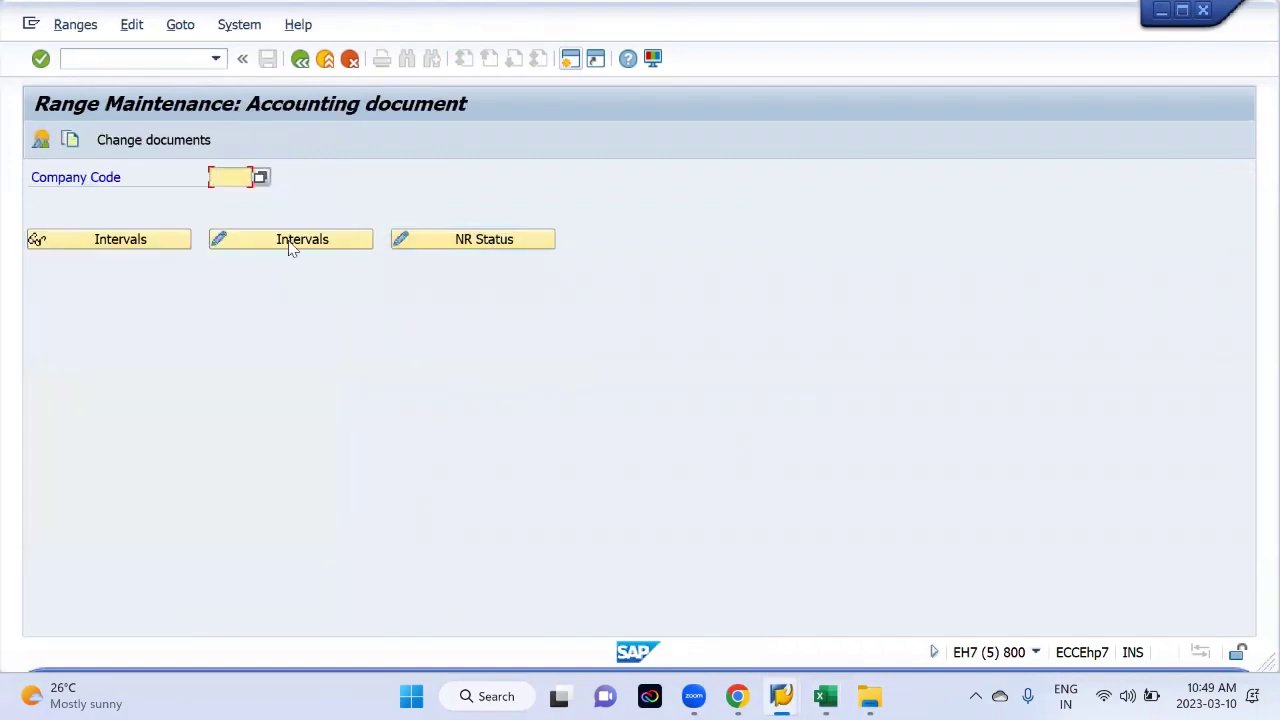
Step: Display the accounting document number range intervals for company code MML1 and examine the From and To numbers
click(230, 177)
click(229, 214)
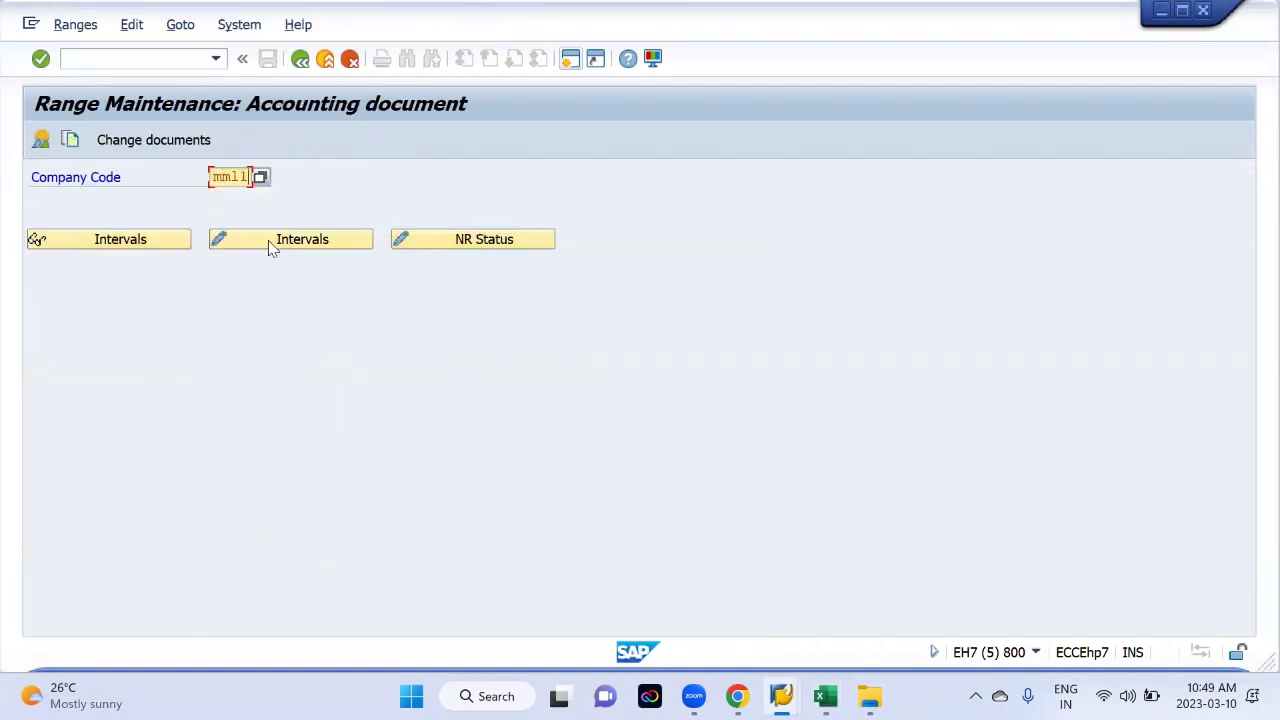
click(108, 248)
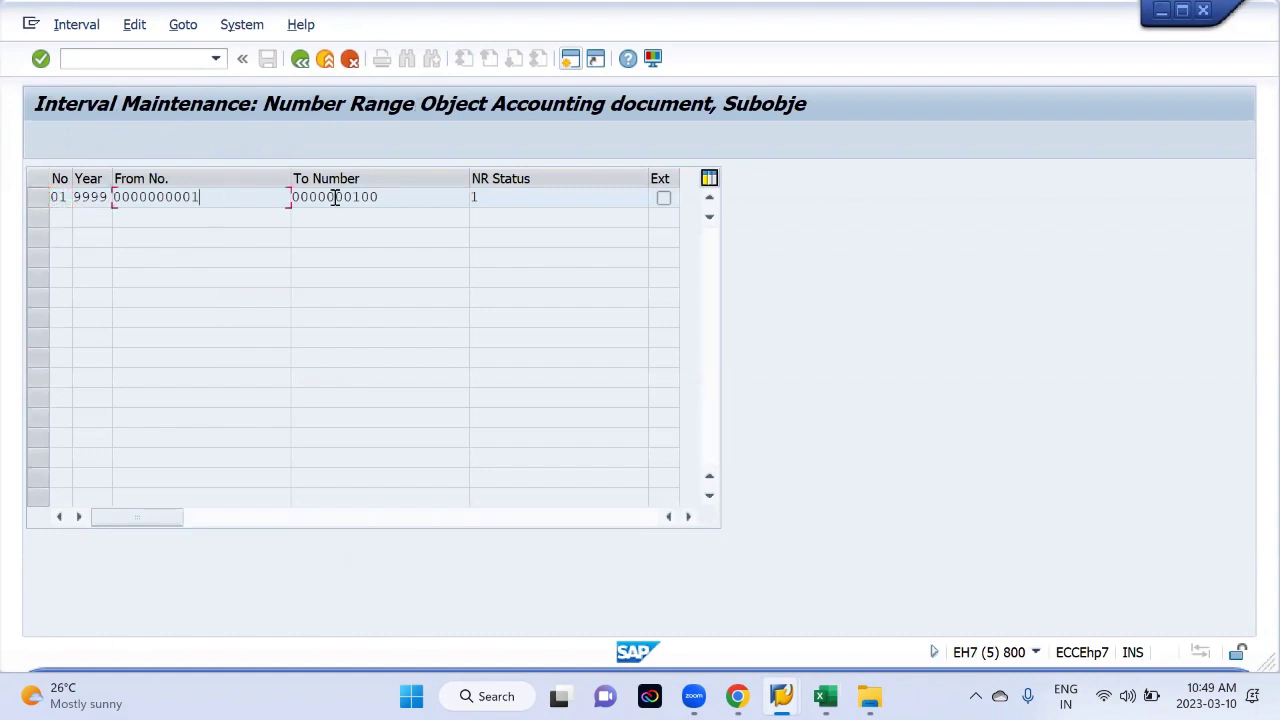
click(409, 198)
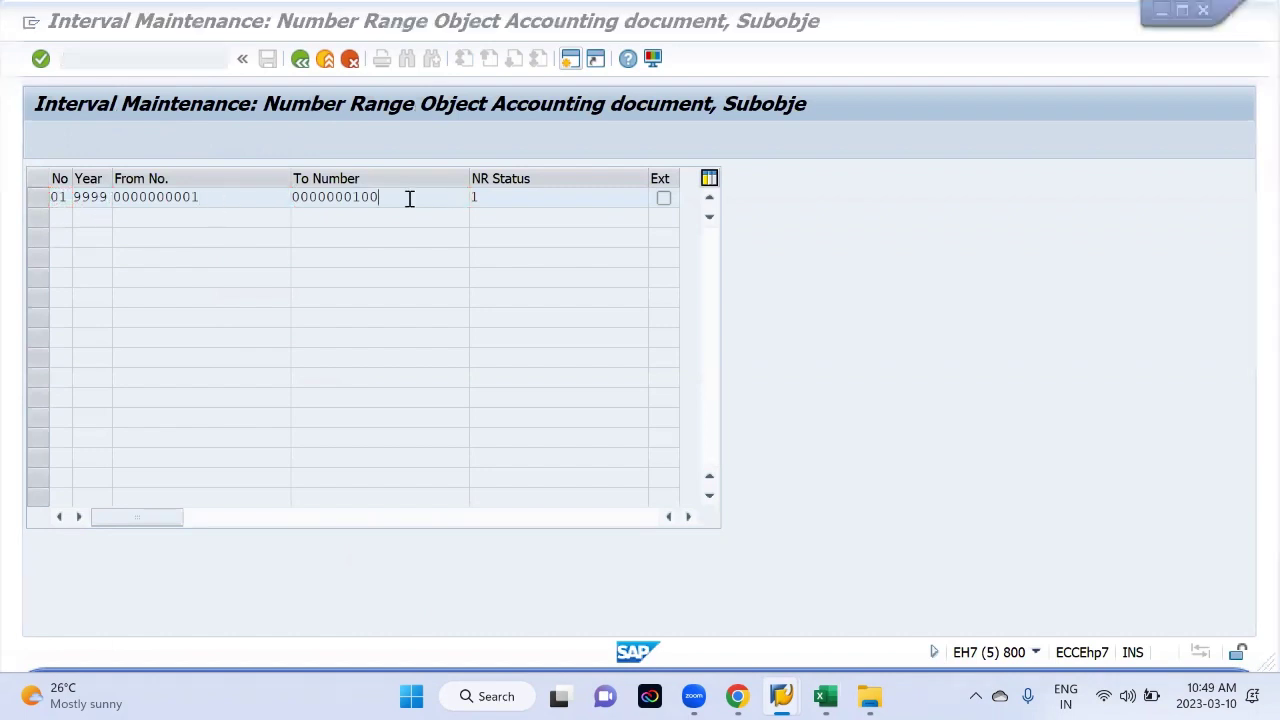
Step: Return to the G/L posting session and display the document just posted
key(alt+Tab)
key(alt+Tab)
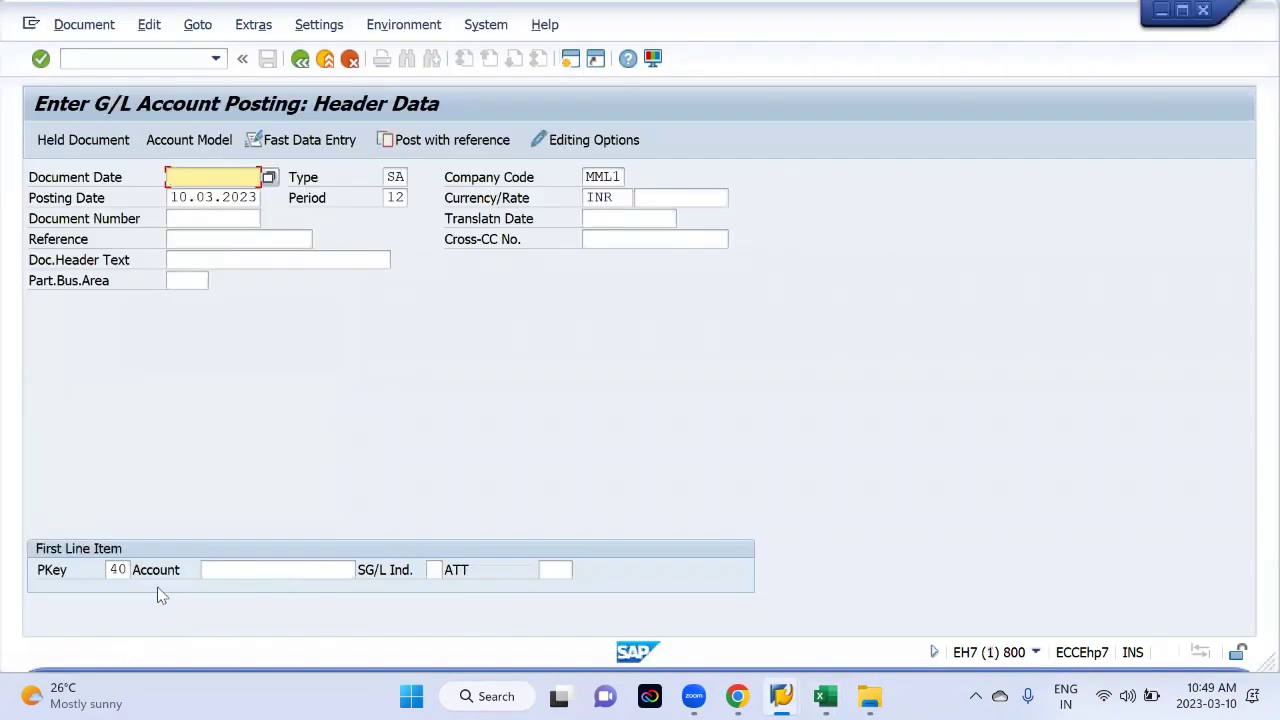
click(84, 24)
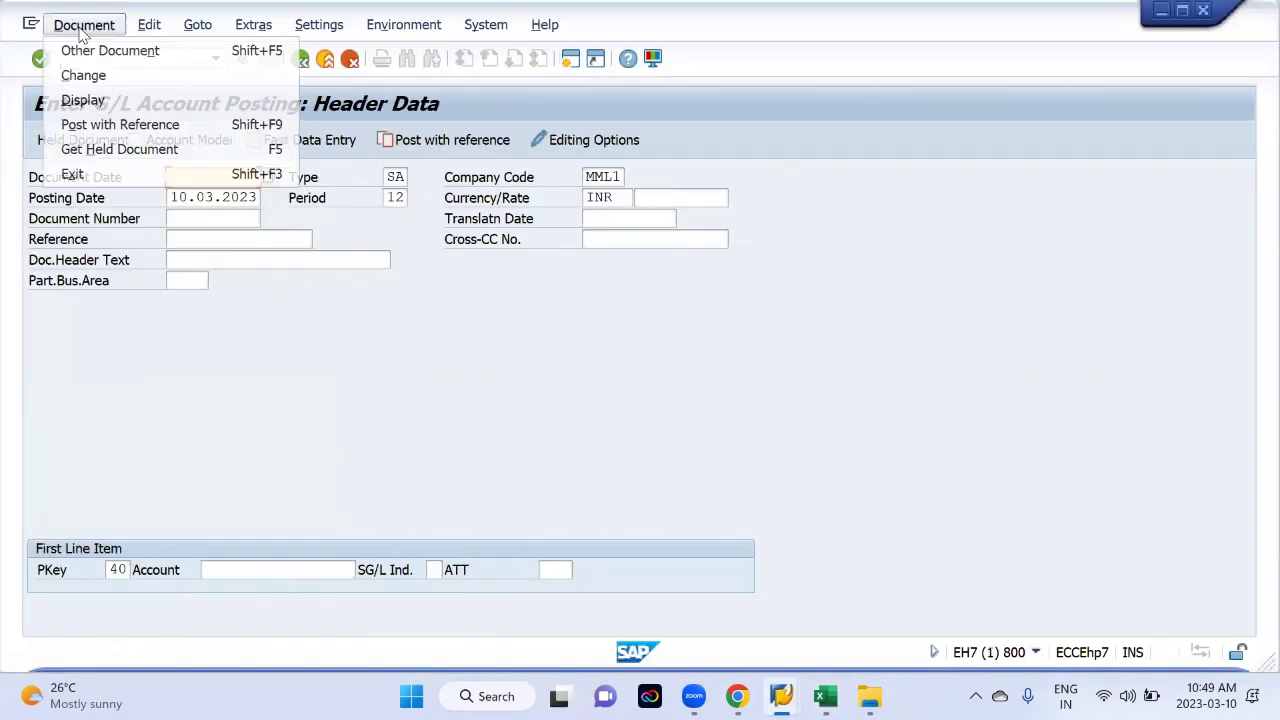
click(115, 103)
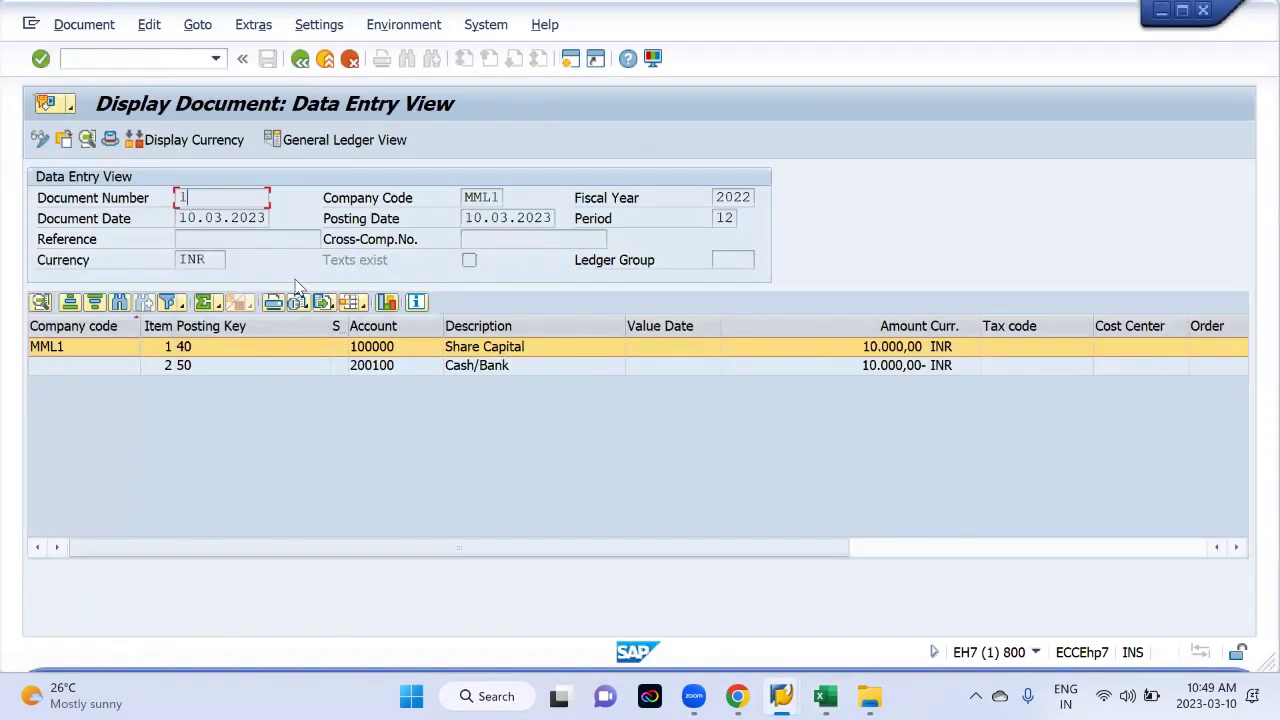
Step: Compare the number range status of interval 01 with the posted document's number in the other session
key(alt+Tab)
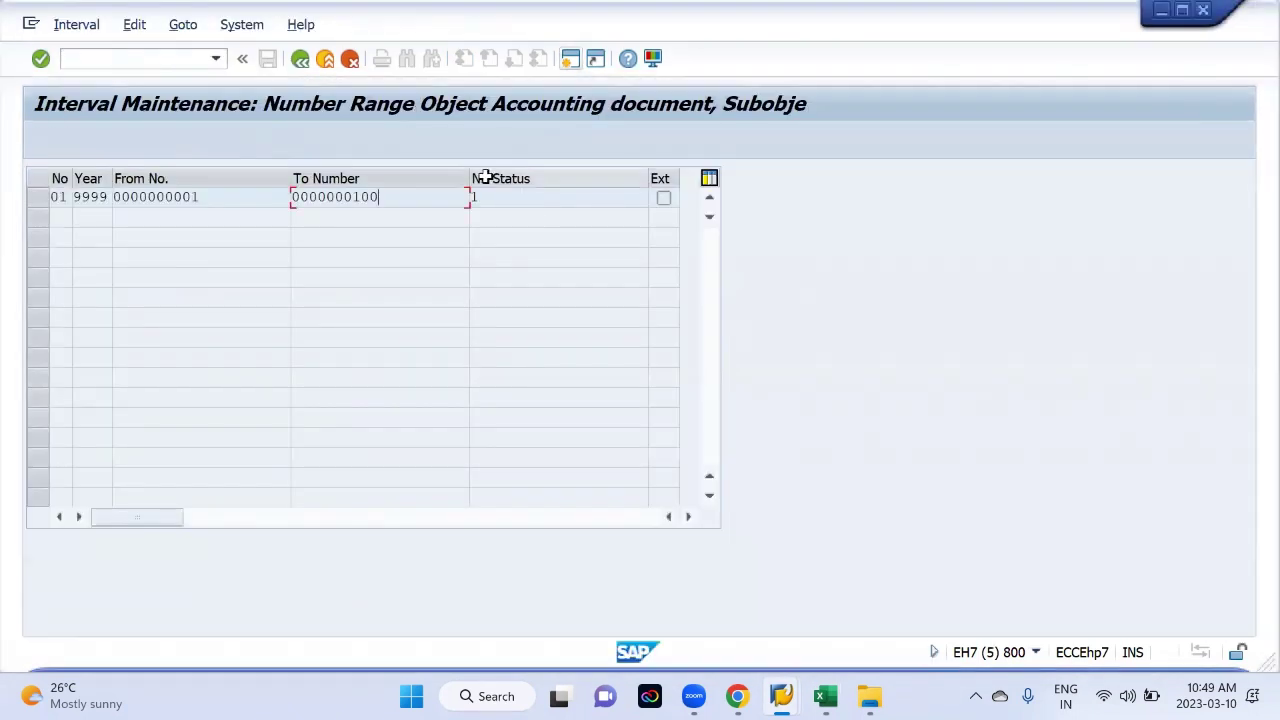
click(489, 197)
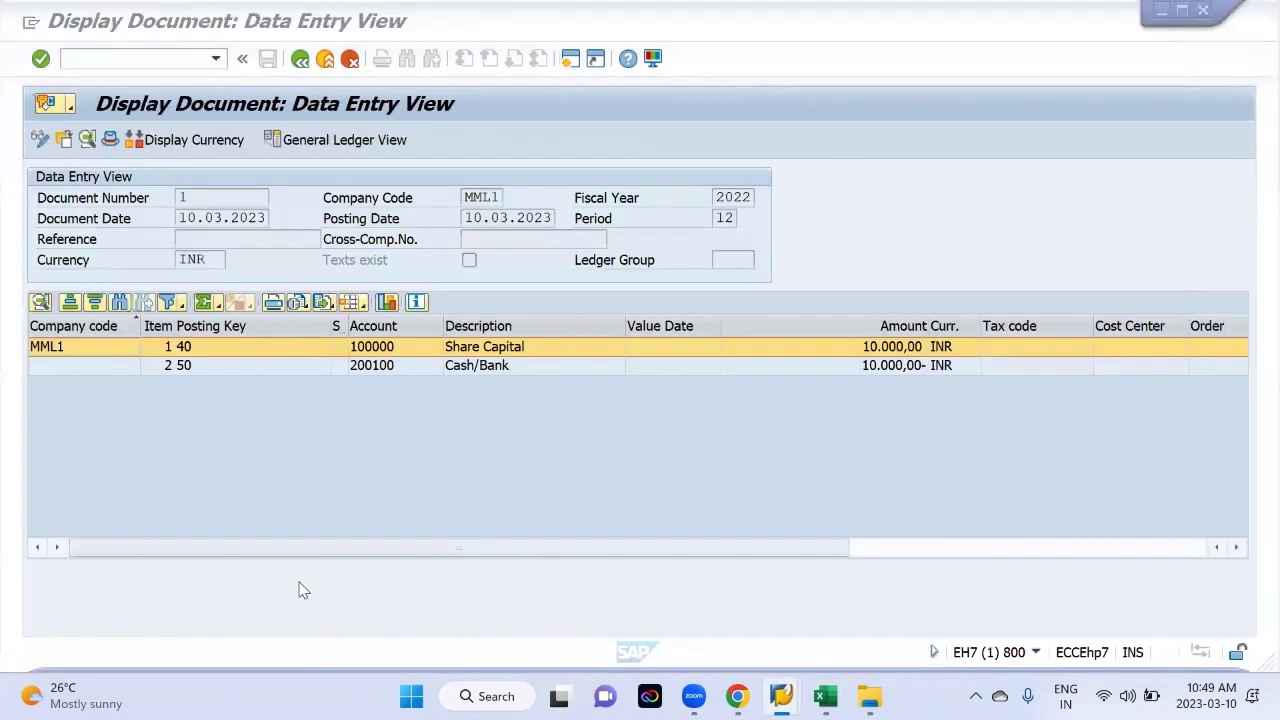
text(1)
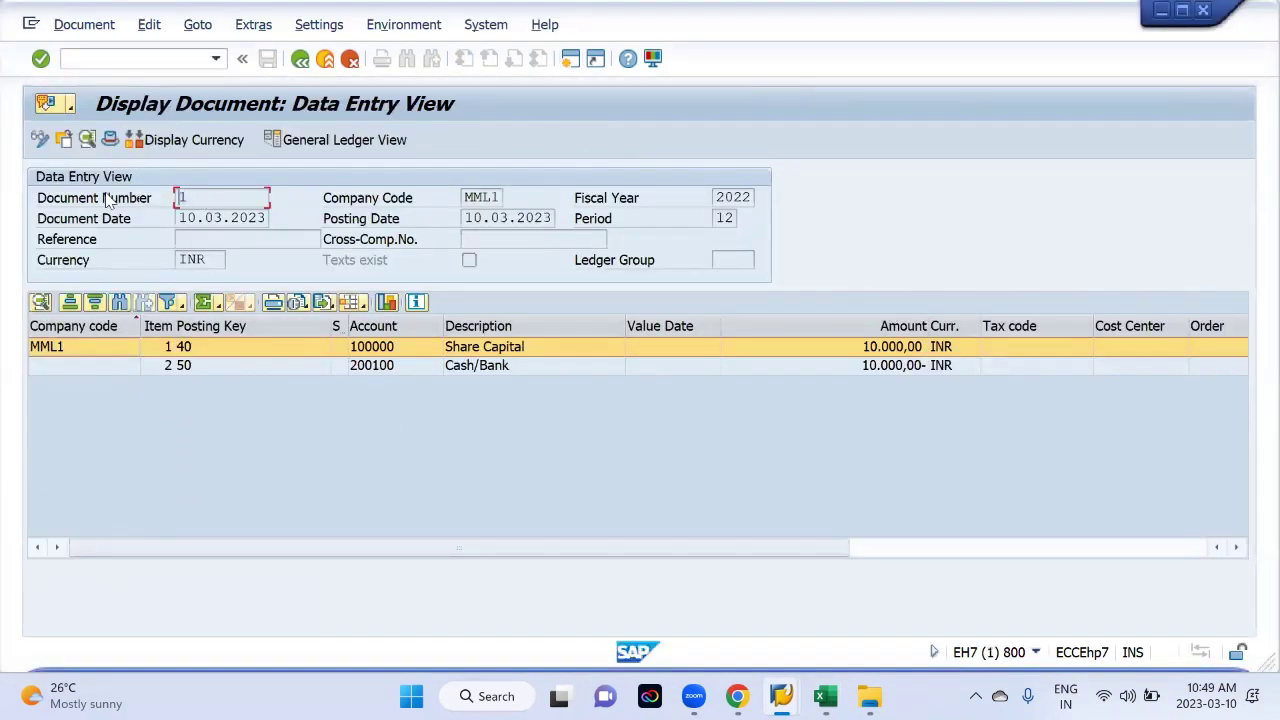